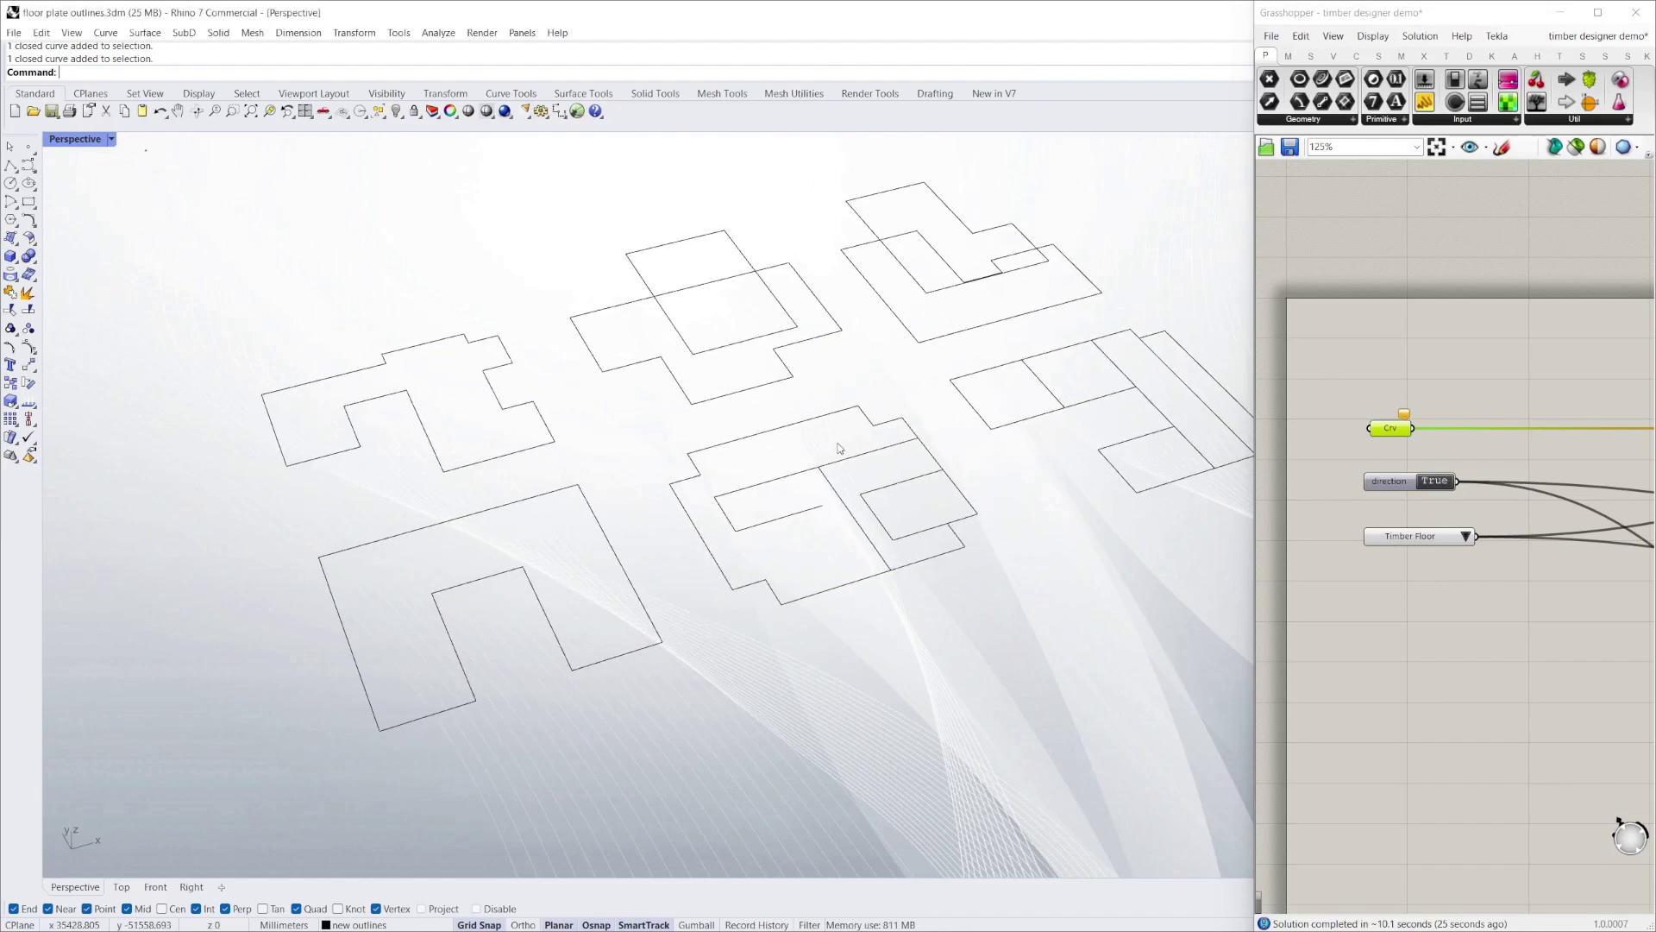
Examine the floor plate outlines, including the stepped single-level outline, in the perspective view
key("Left")
key("Left")
key("Left")
scroll(525, 398, "up", 3)
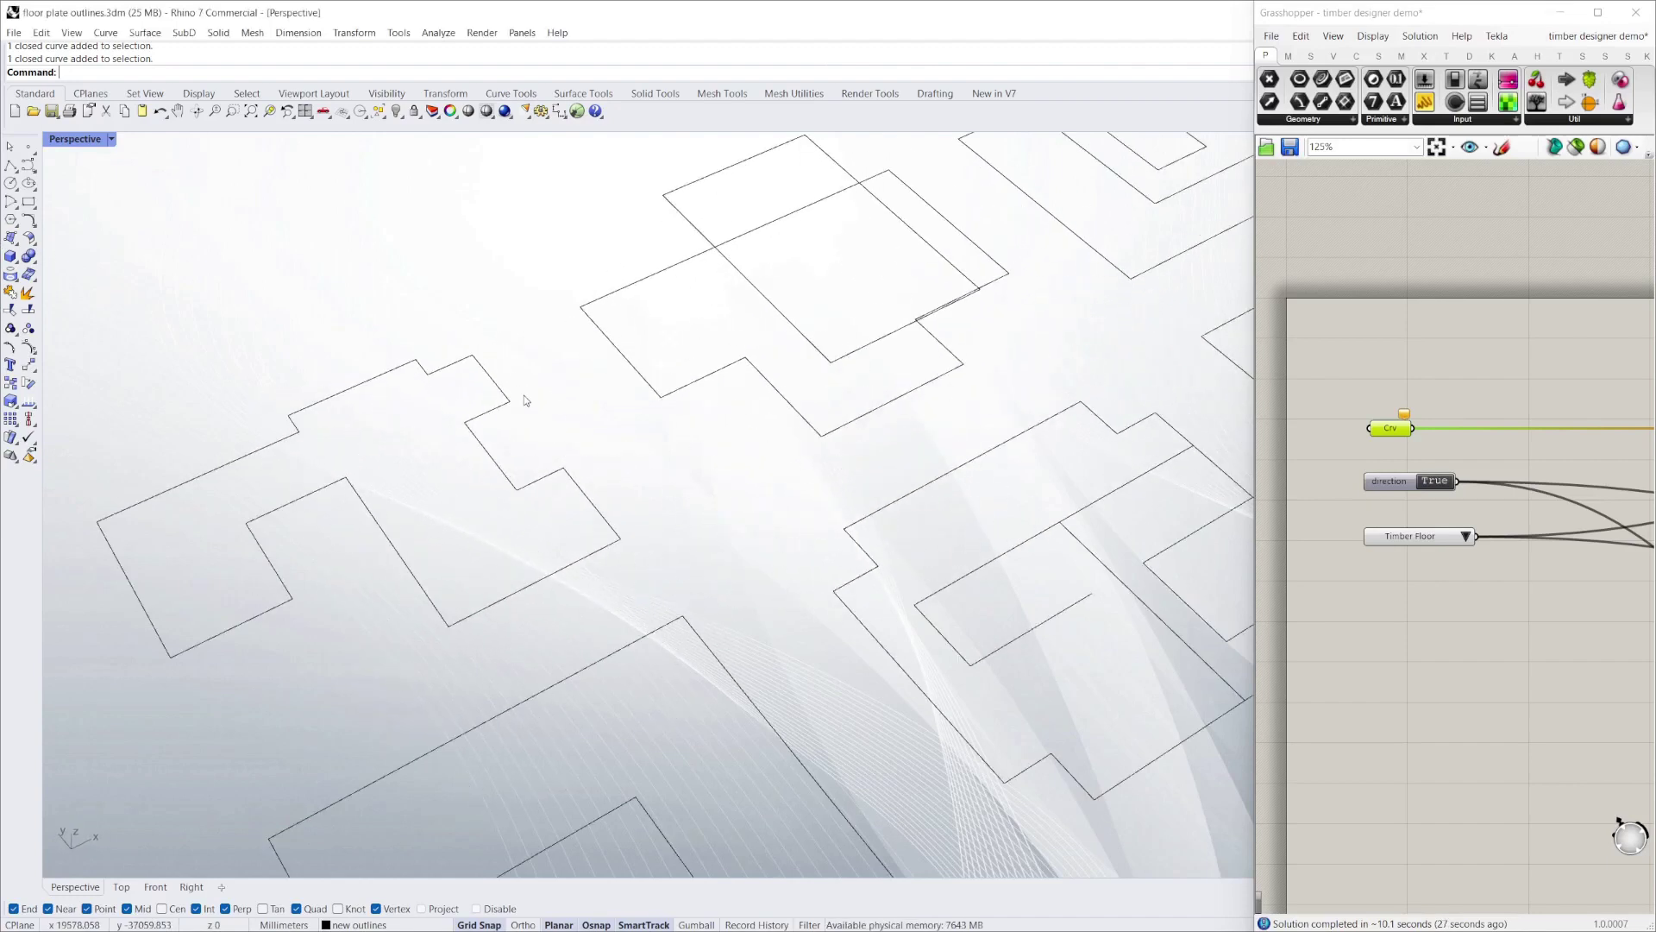
scroll(105, 405, "up", 7)
scroll(312, 393, "down", 3)
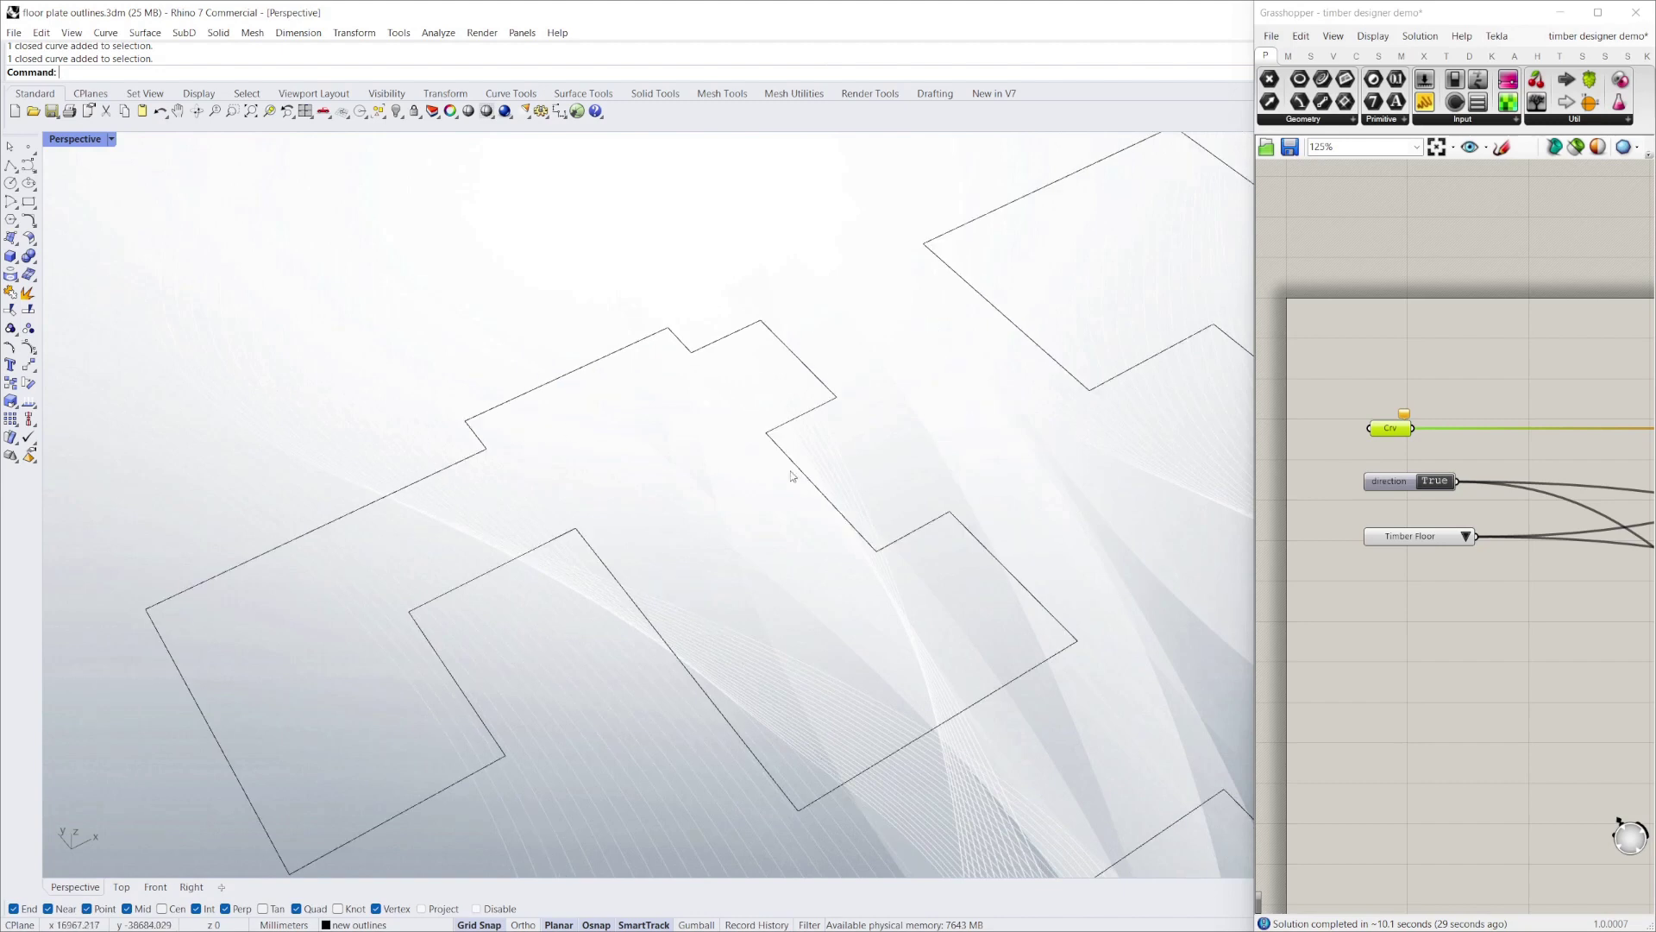
scroll(340, 381, "down", 5)
scroll(483, 506, "up", 5)
right_click_drag(589, 582, 593, 494)
scroll(665, 634, "down", 3)
scroll(501, 413, "up", 3)
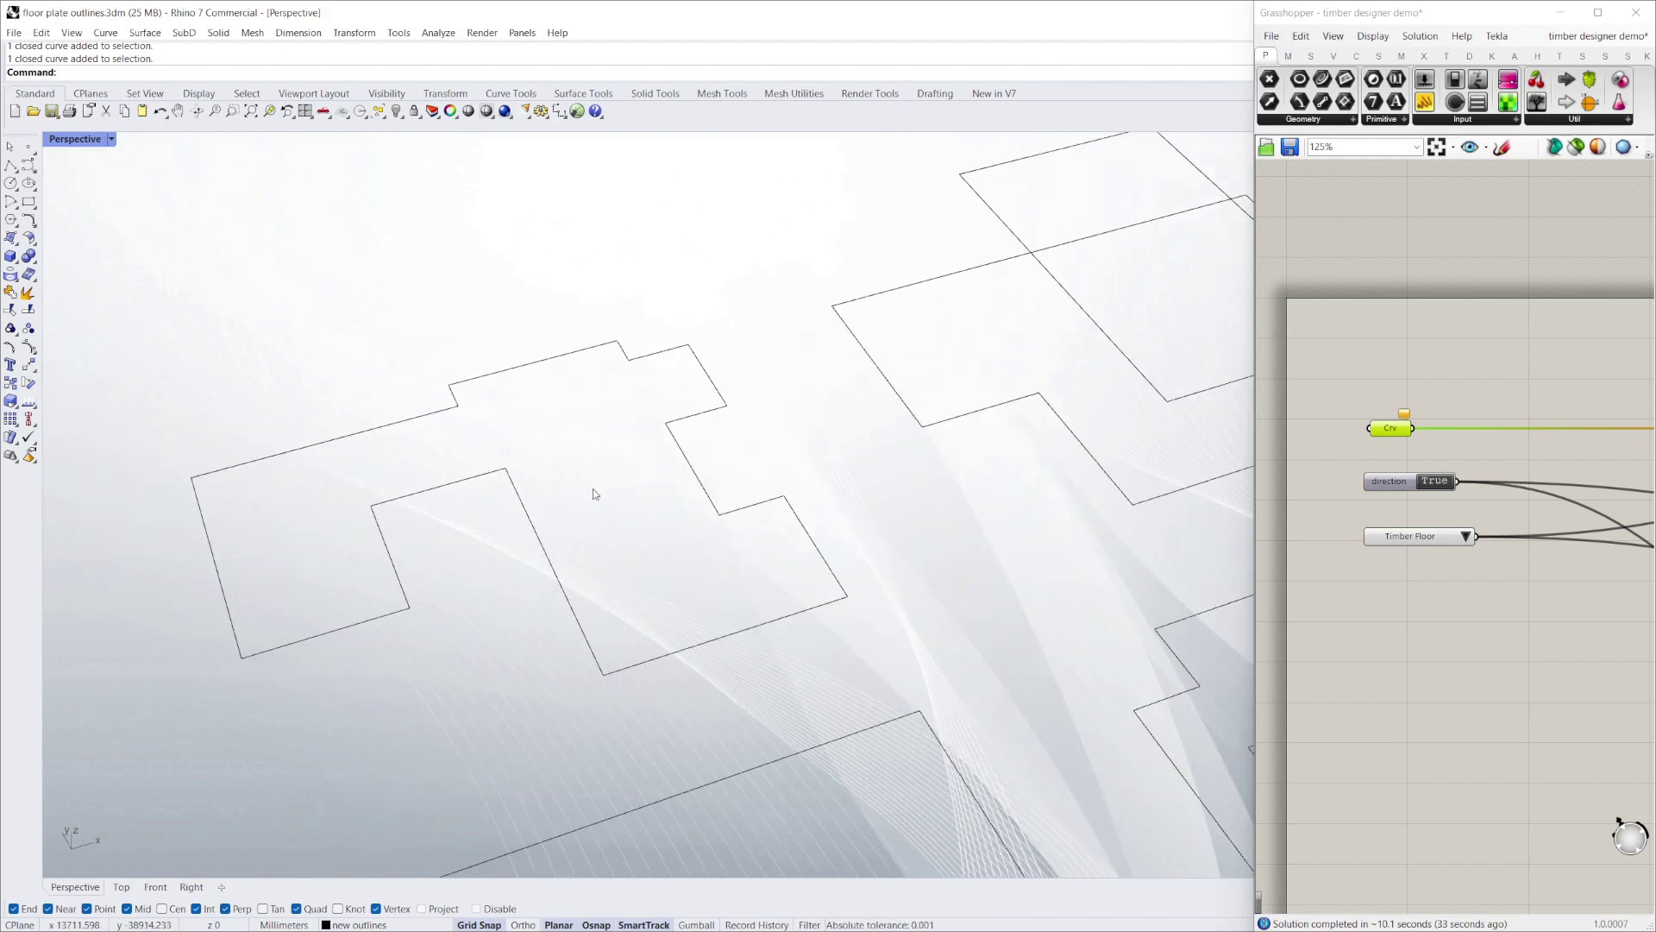
scroll(738, 421, "down", 3)
scroll(989, 315, "down", 2)
scroll(992, 357, "down", 2)
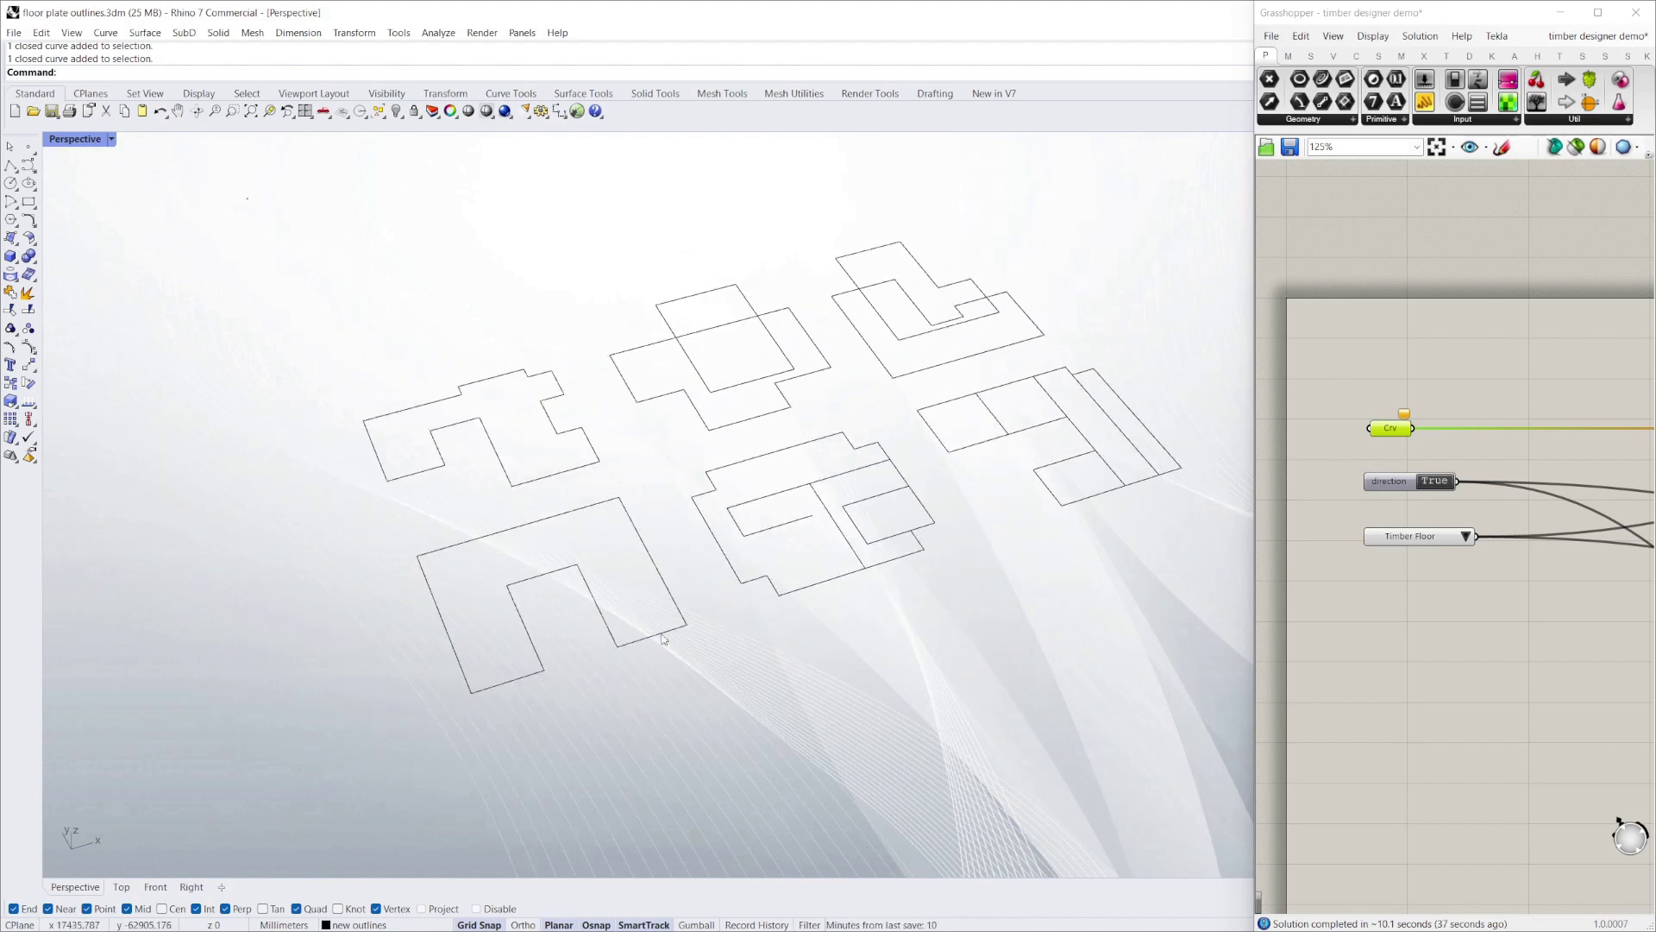
Select the stepped single-level outline without internal lines and assign it to the Crv parameter using Set Multiple Curves
scroll(437, 462, "up", 4)
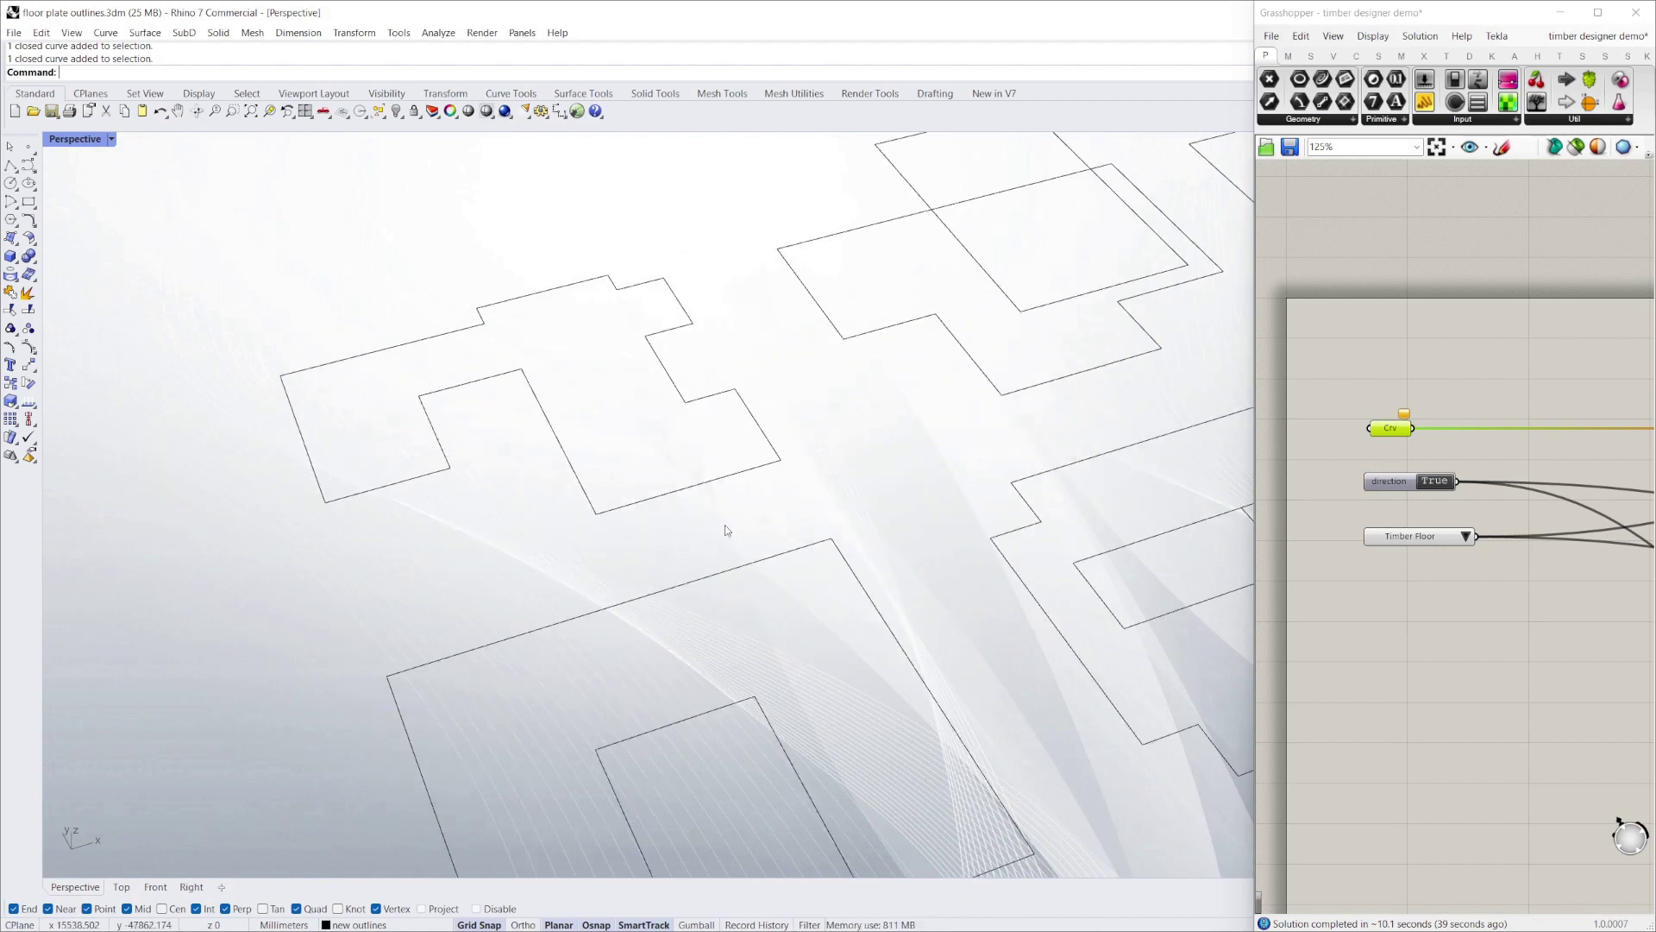
left_click_drag(723, 523, 487, 398)
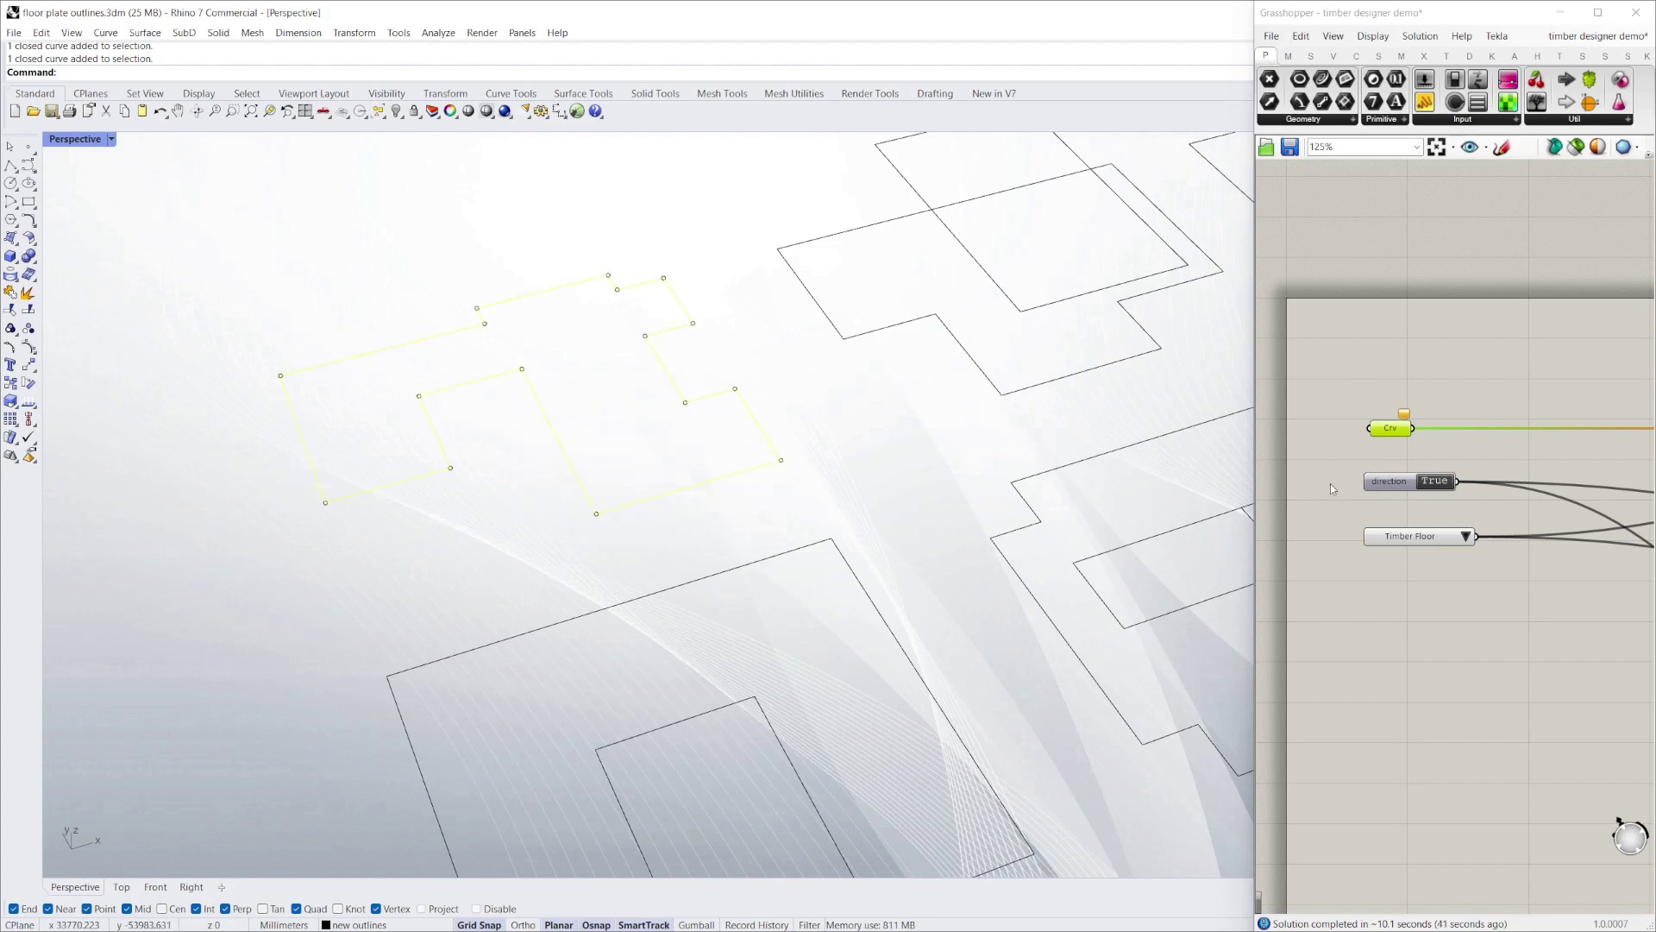
left_click(1381, 343)
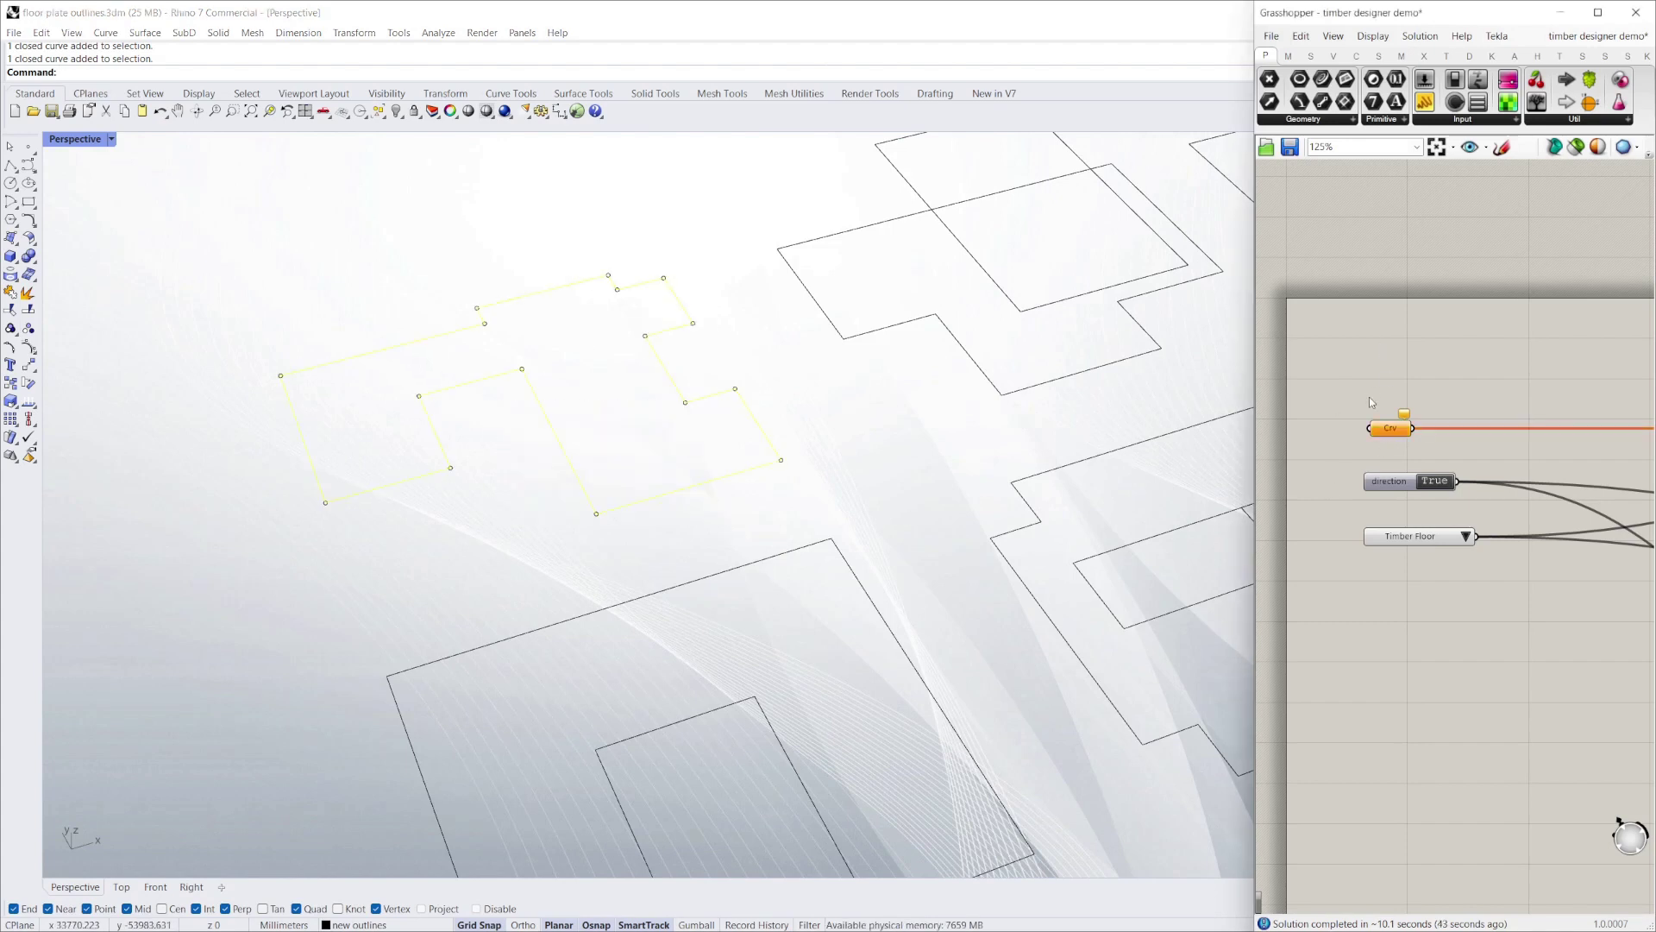
scroll(1373, 399, "up", 1)
right_click(1385, 436)
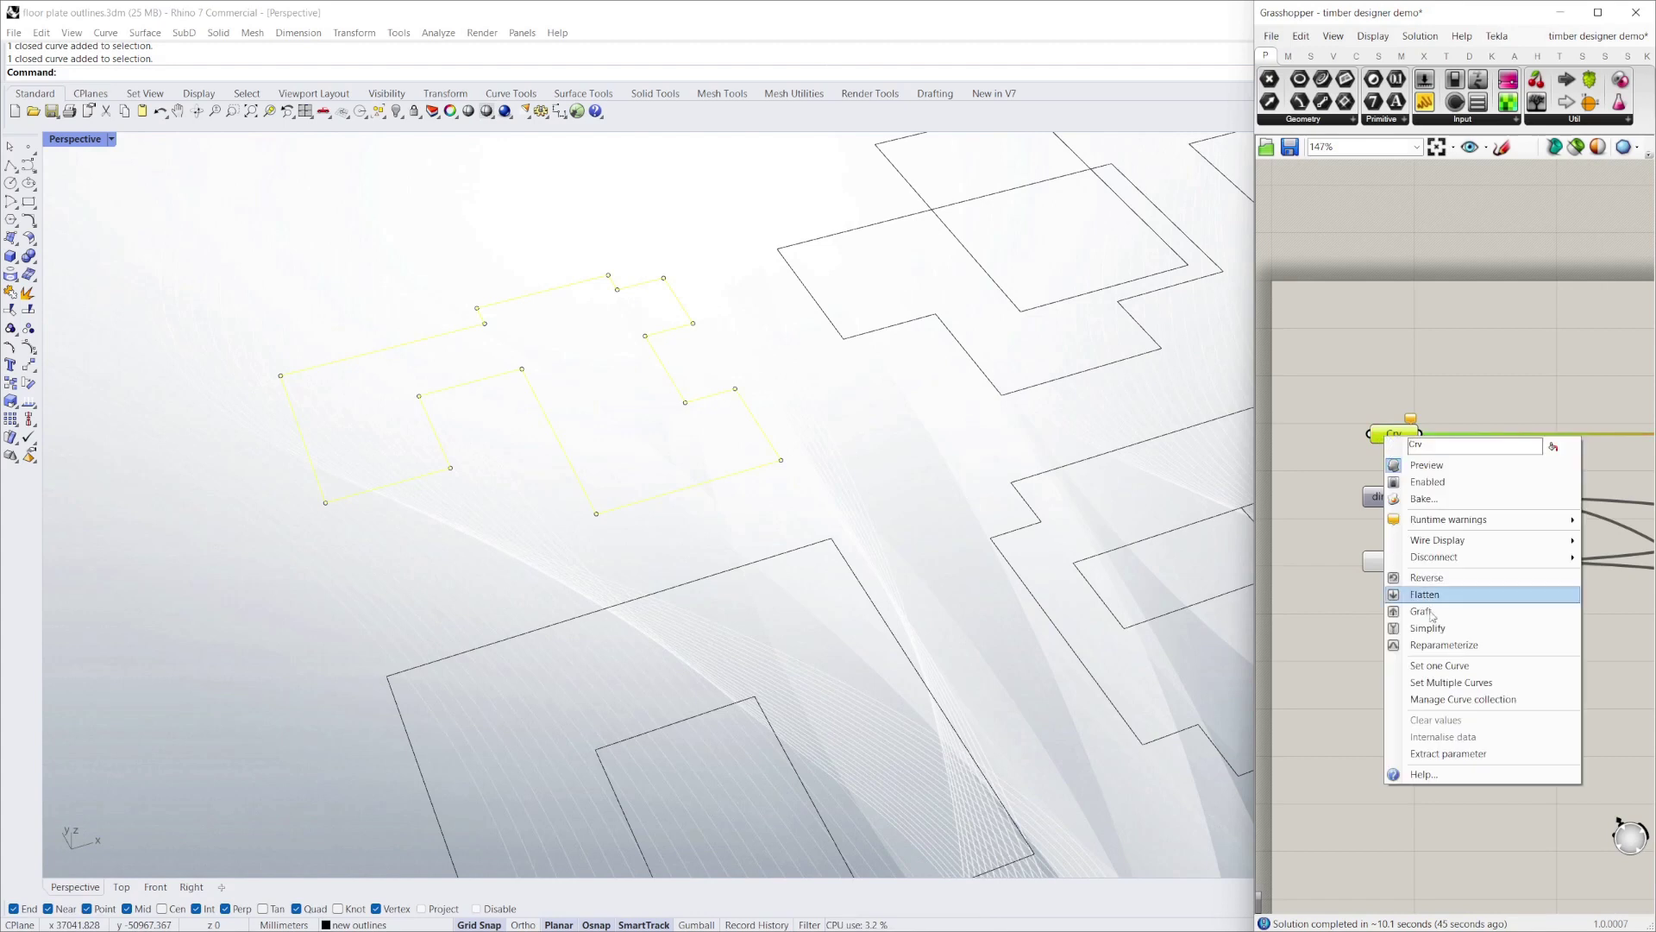
left_click(1432, 685)
left_click(1448, 373)
Examine the joist and bearer size labels across the generated timber floor framing
scroll(395, 529, "up", 5)
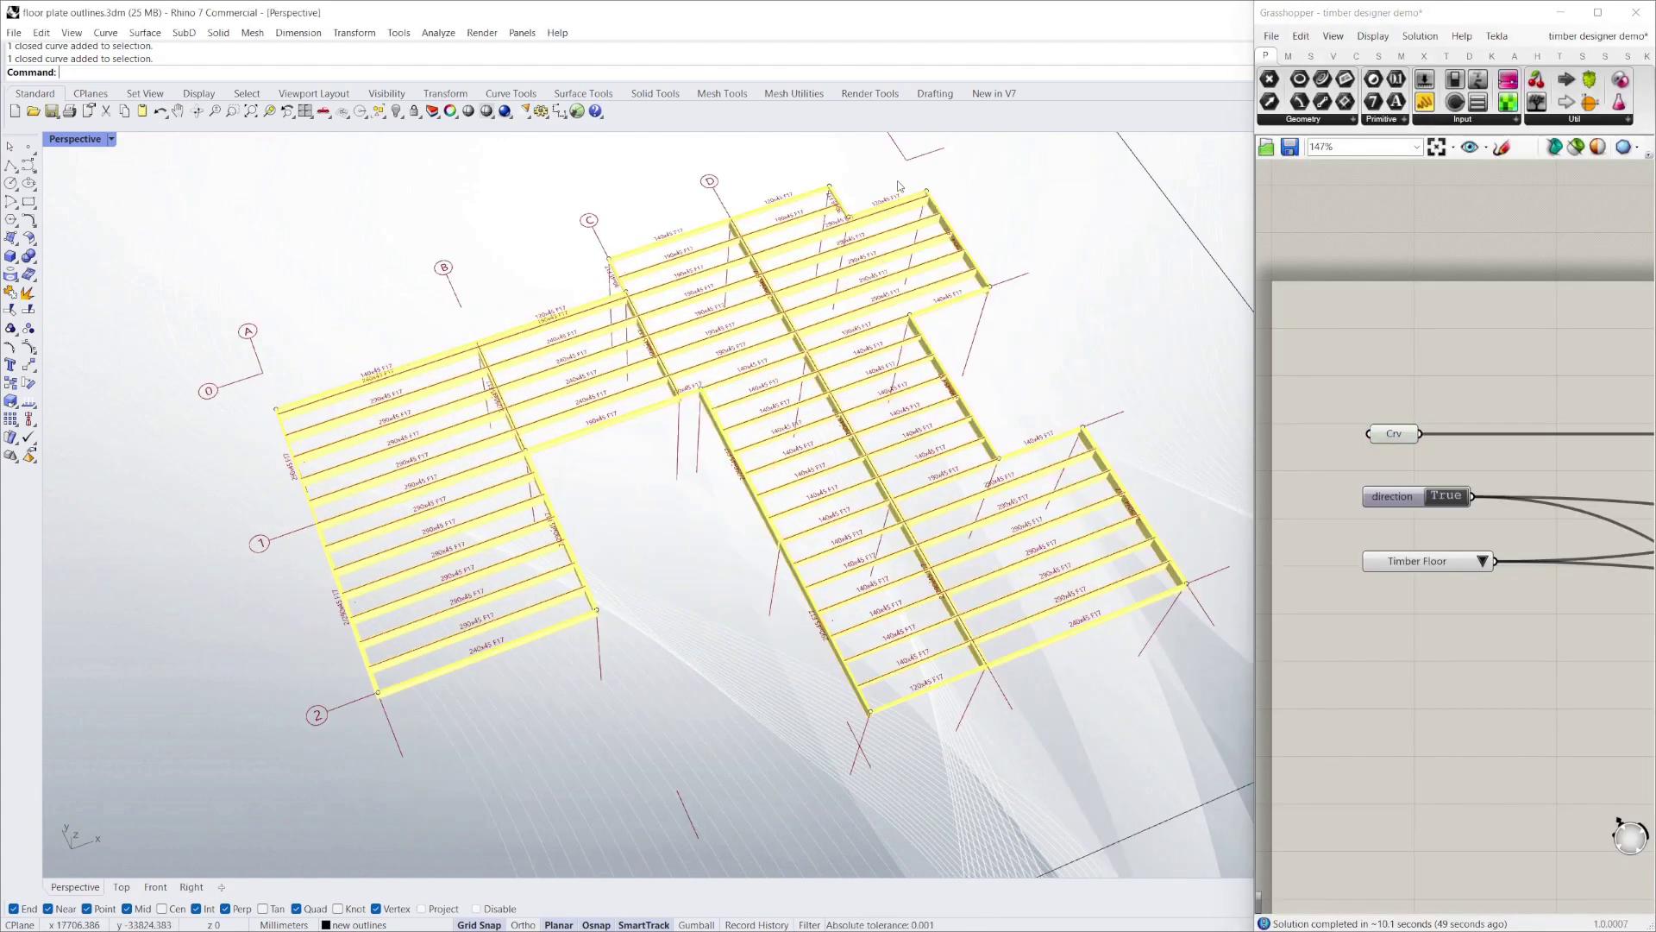
scroll(638, 480, "up", 2)
scroll(920, 593, "up", 6)
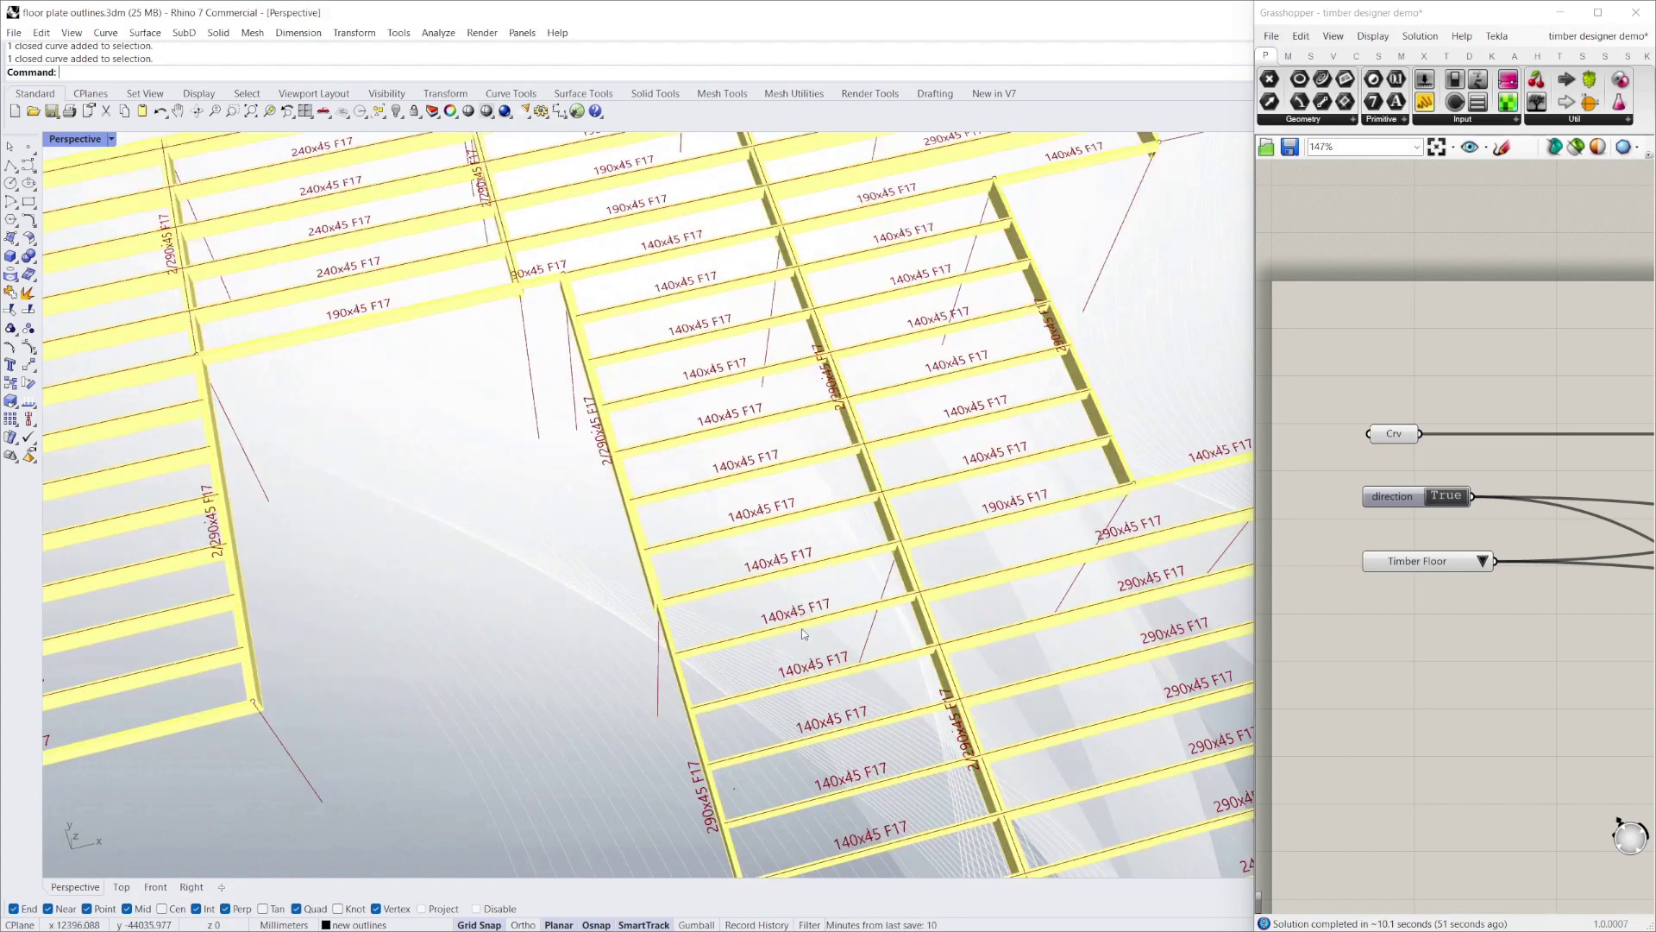
scroll(920, 593, "down", 8)
scroll(926, 439, "up", 6)
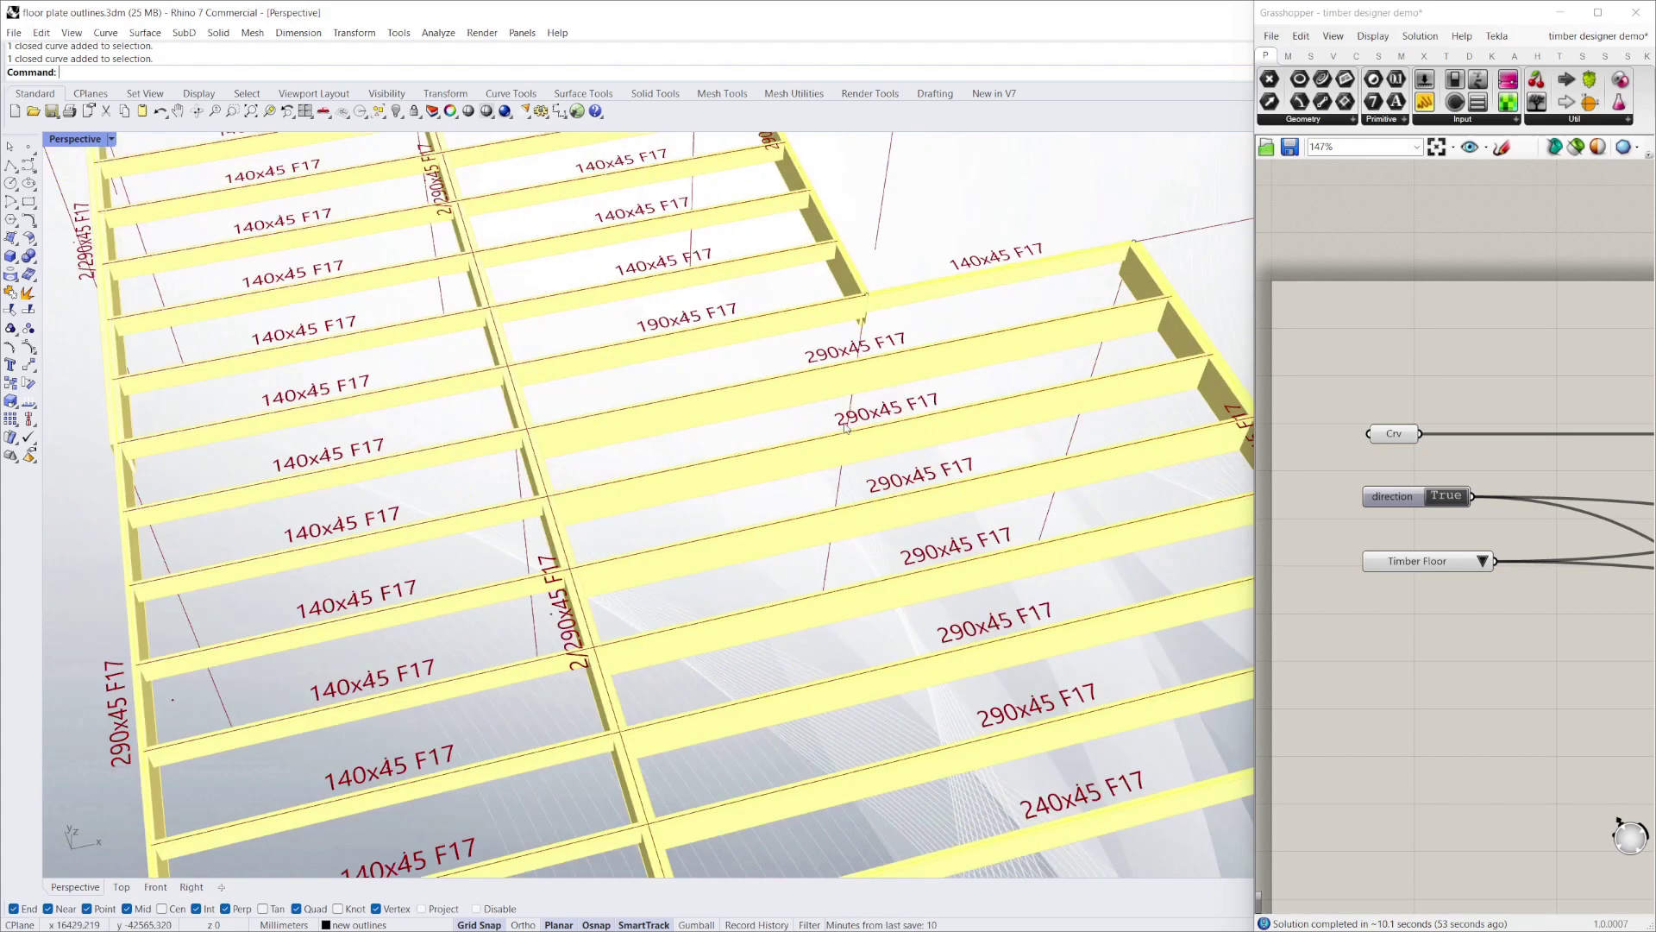
scroll(897, 467, "down", 8)
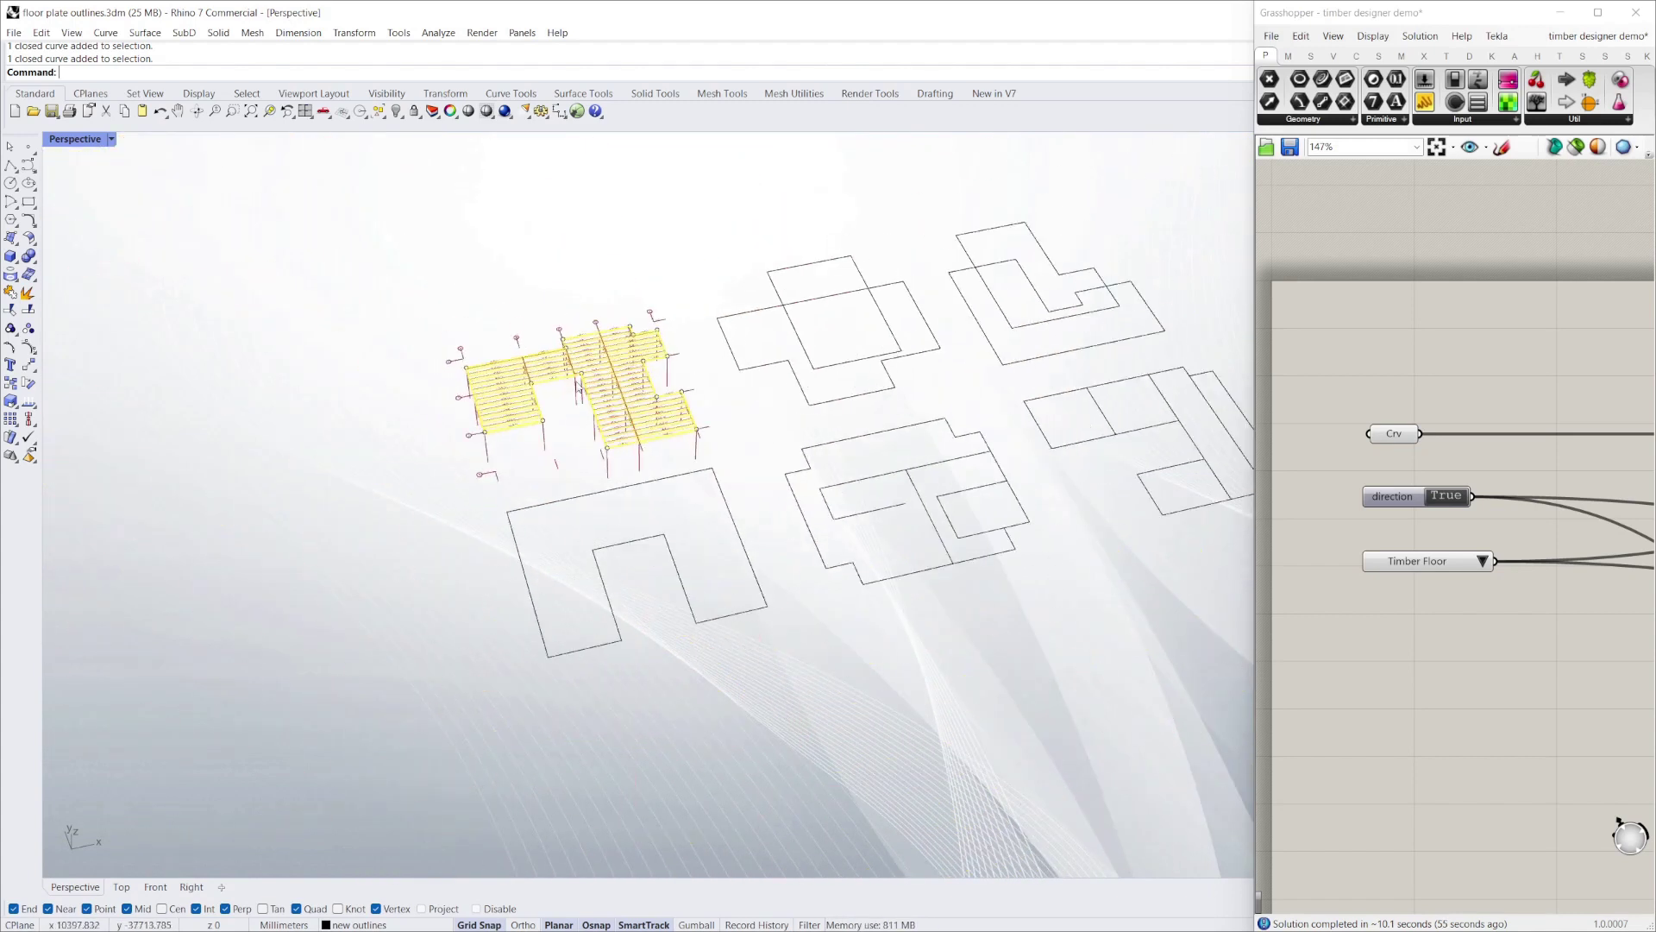
scroll(530, 447, "up", 4)
scroll(616, 503, "up", 2)
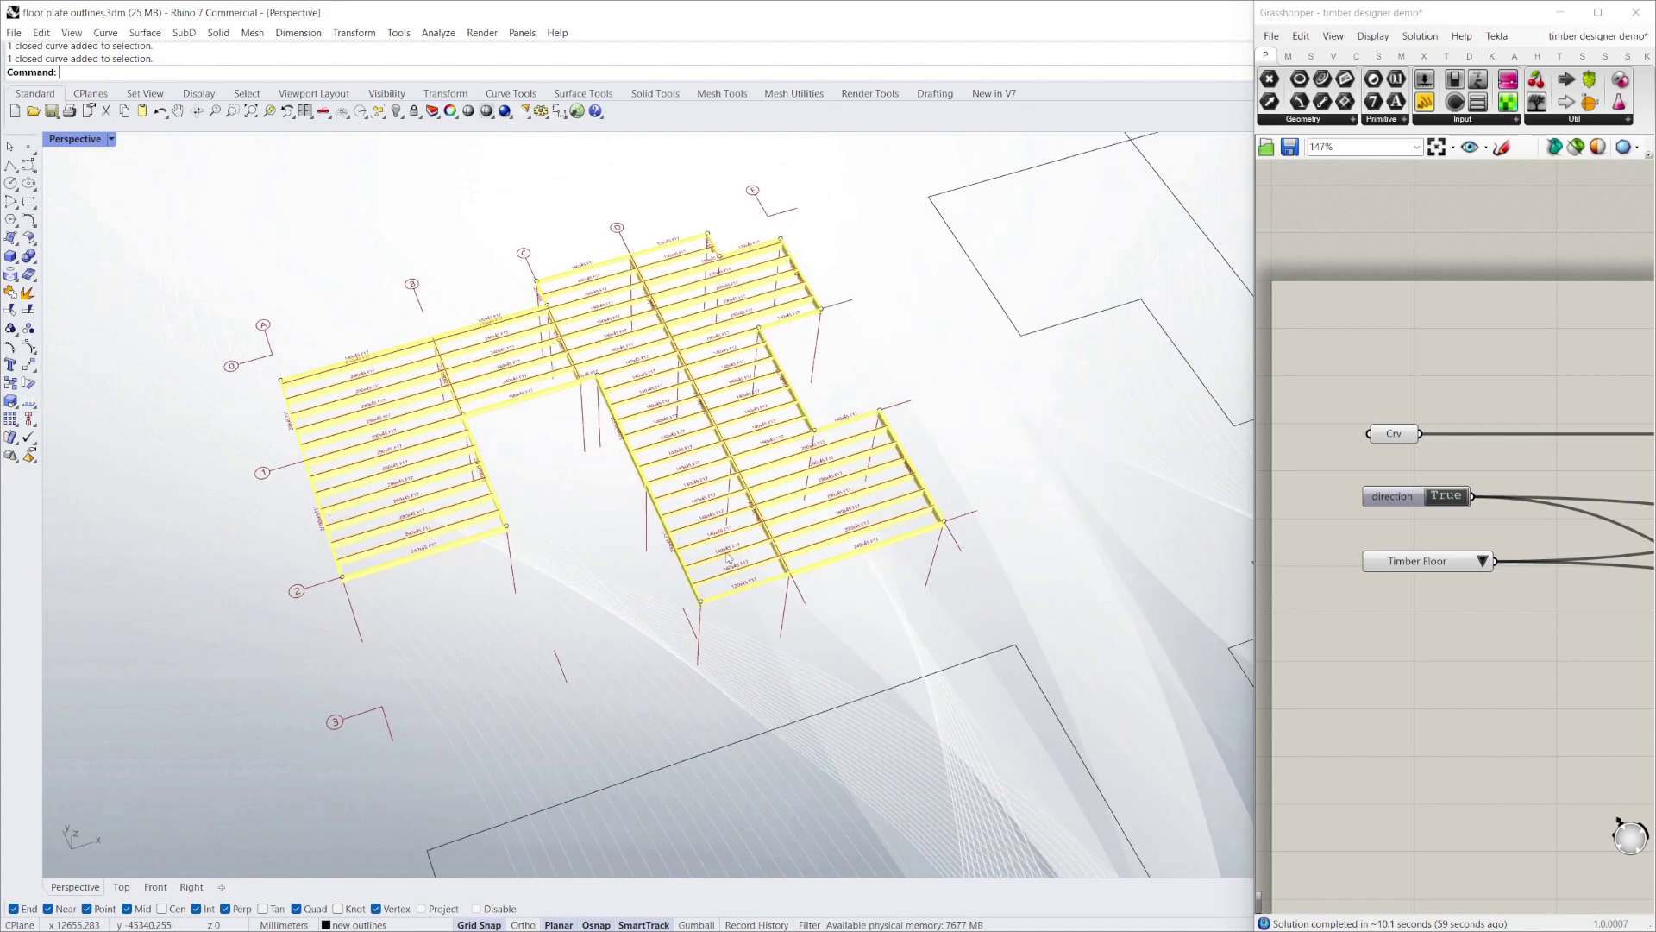
Select the large U-shaped outline and assign it to the Crv parameter using Set Multiple Curves
left_click(495, 585)
scroll(533, 509, "down", 5)
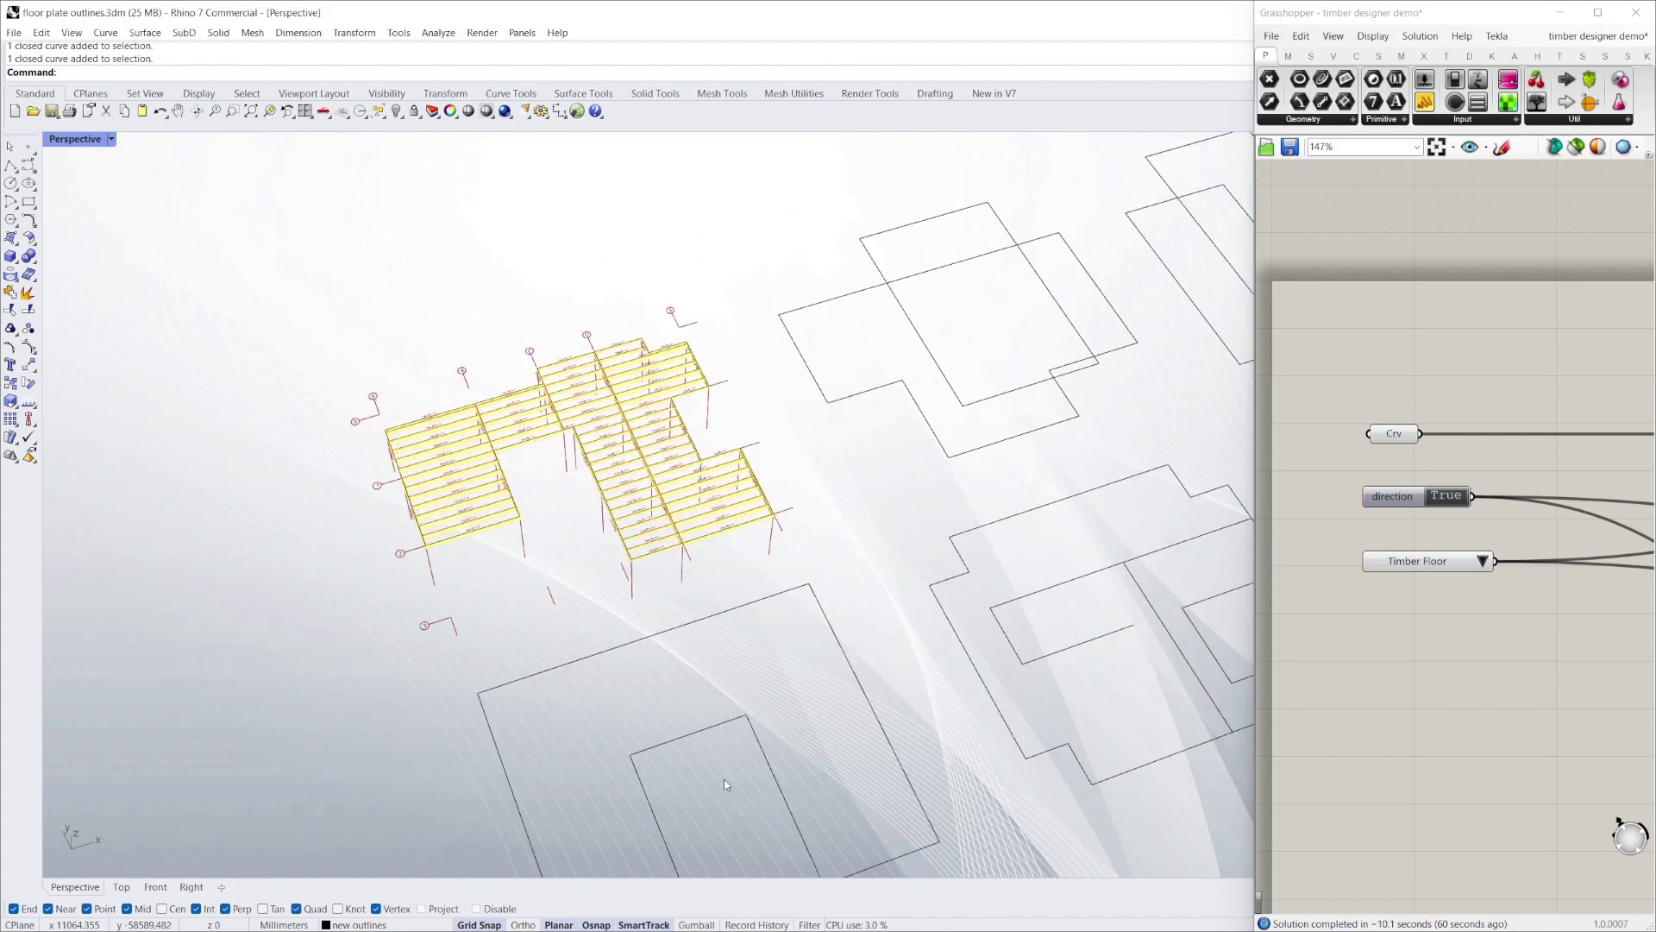
left_click(767, 763)
right_click(1402, 436)
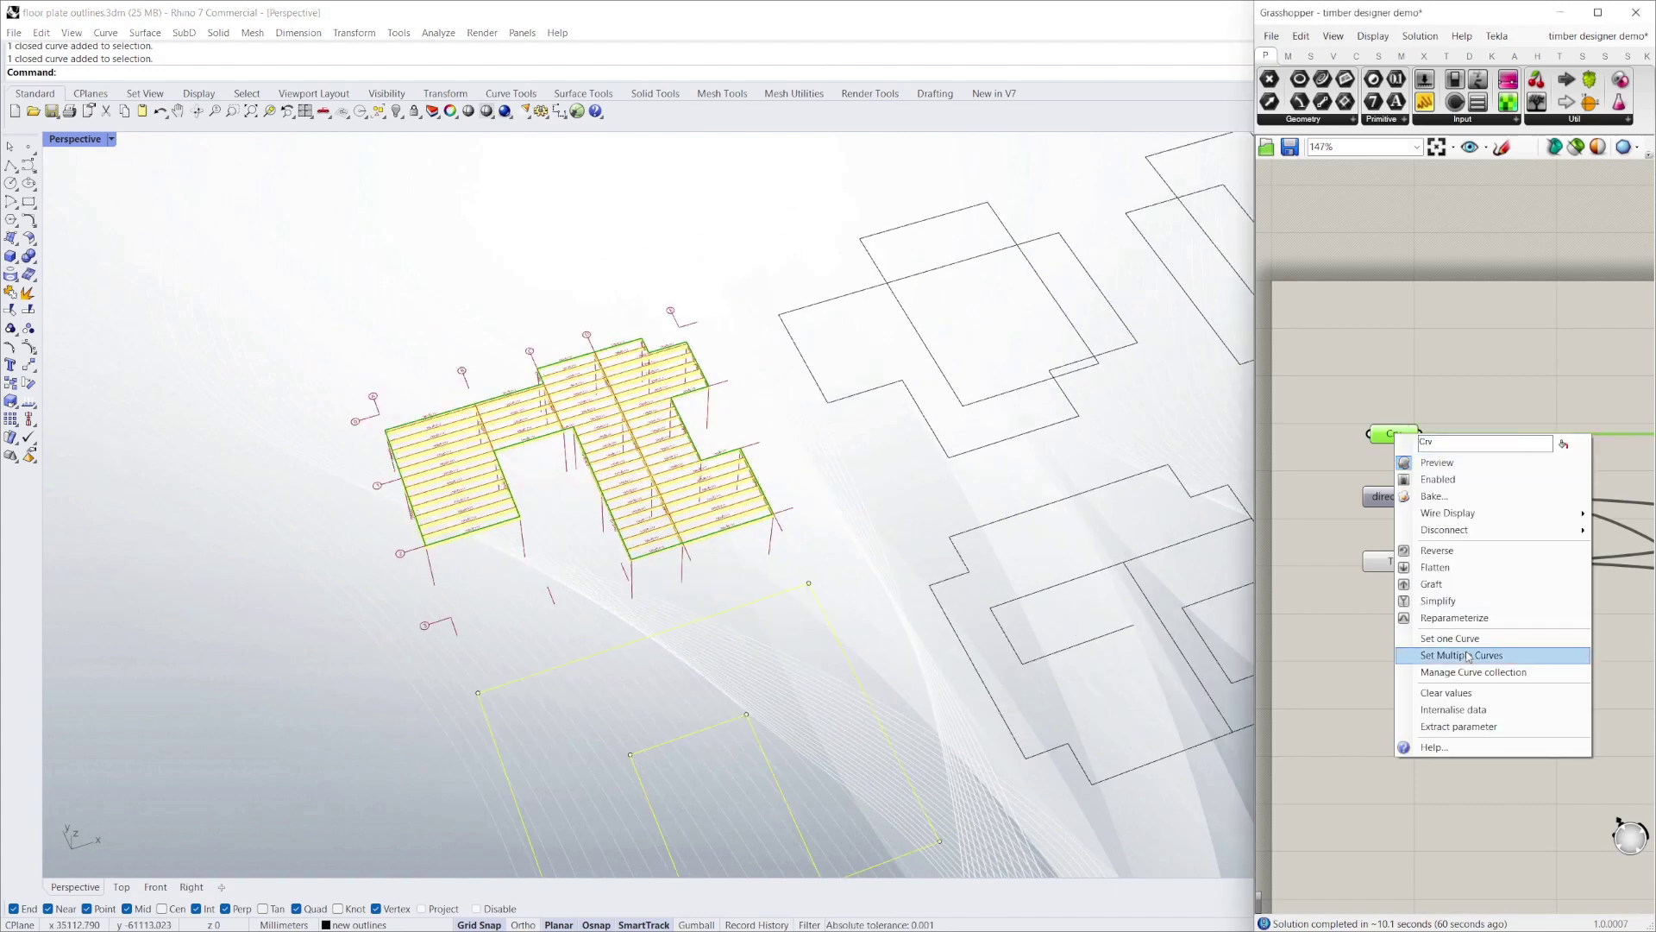
left_click(1458, 655)
Switch the direction toggle to False and back to True to compare the joist layouts on the U-shaped floor
scroll(551, 459, "down", 4)
scroll(669, 576, "up", 4)
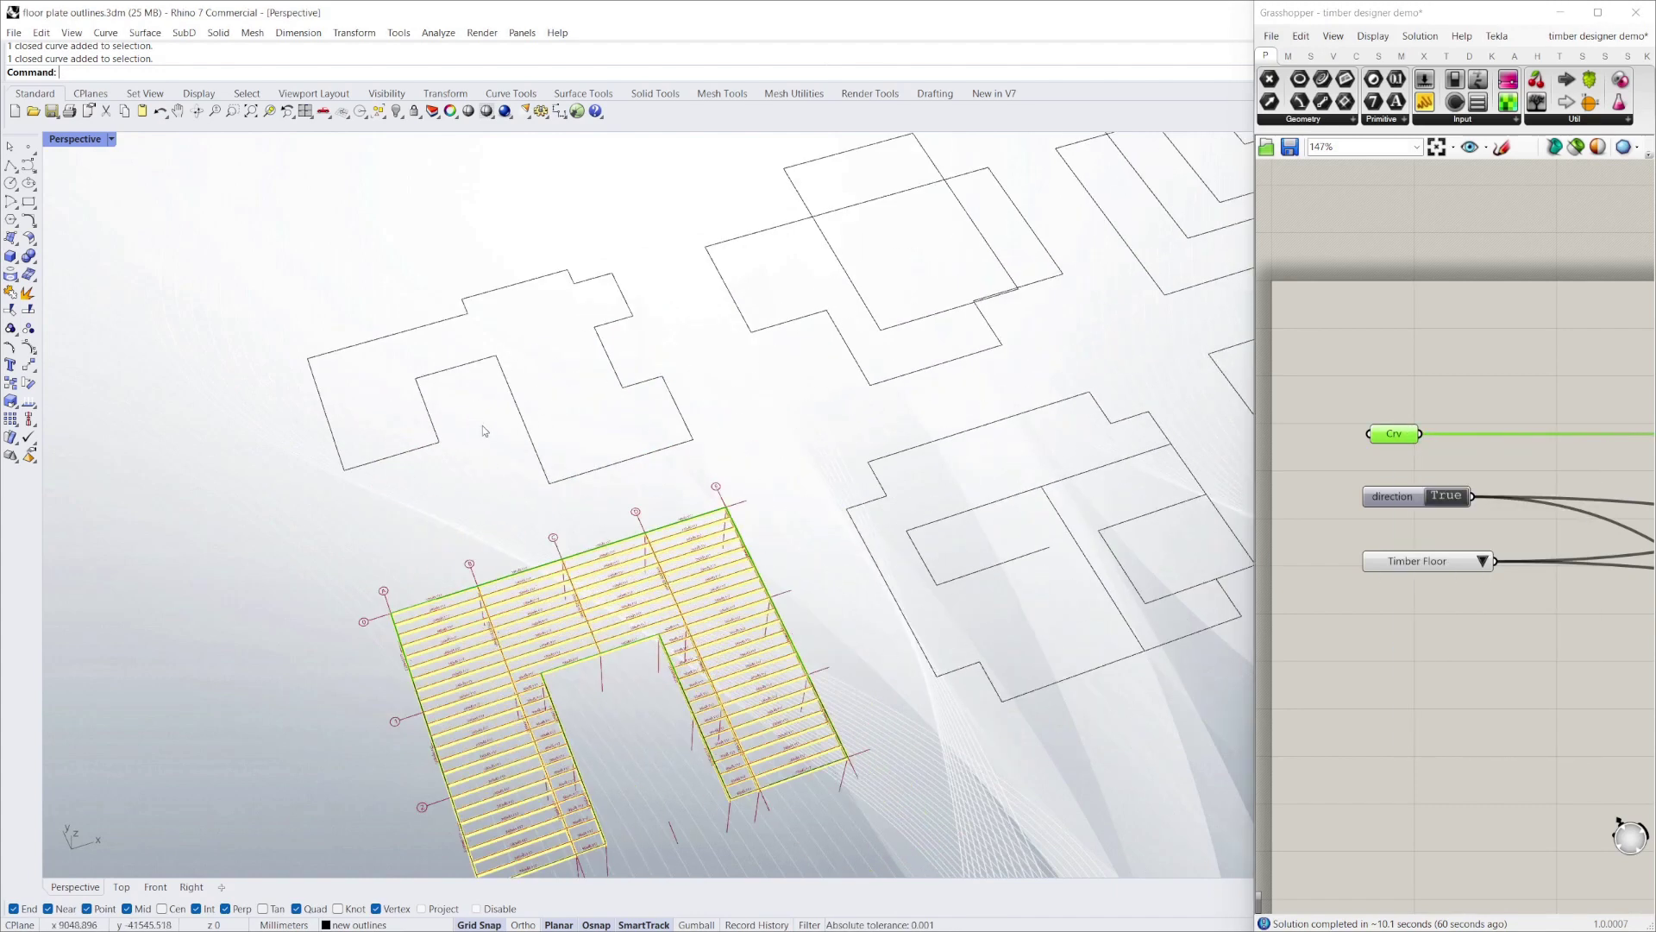
scroll(483, 426, "down", 5)
scroll(623, 556, "up", 7)
scroll(518, 465, "down", 3)
scroll(589, 520, "up", 3)
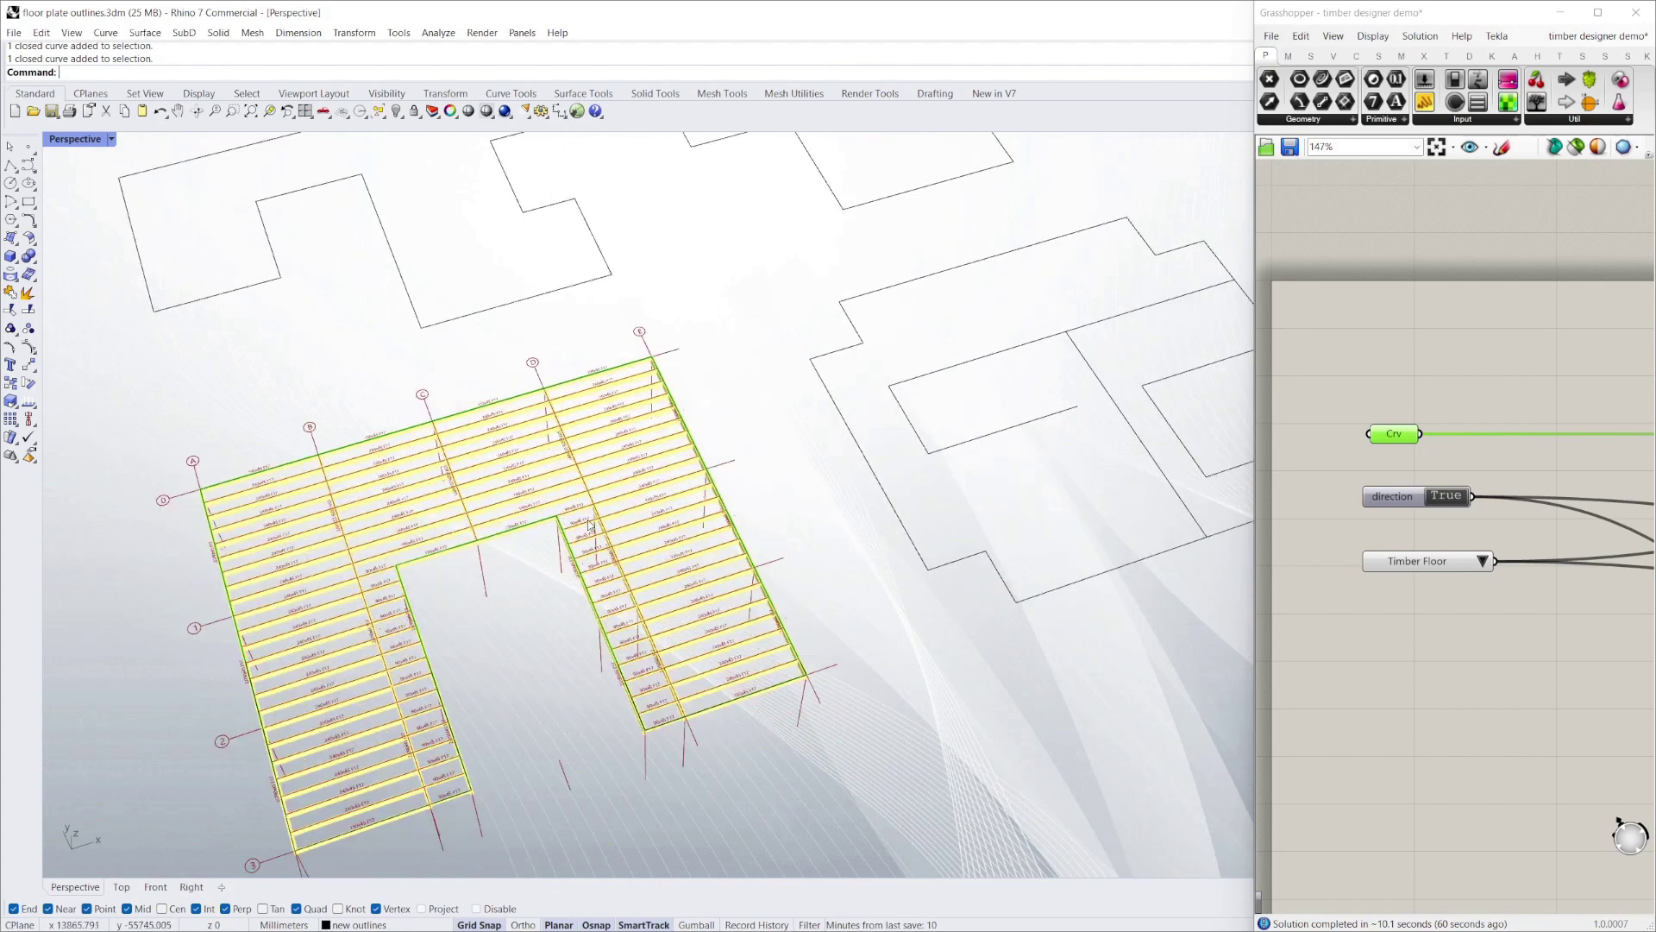
double_click(1445, 496)
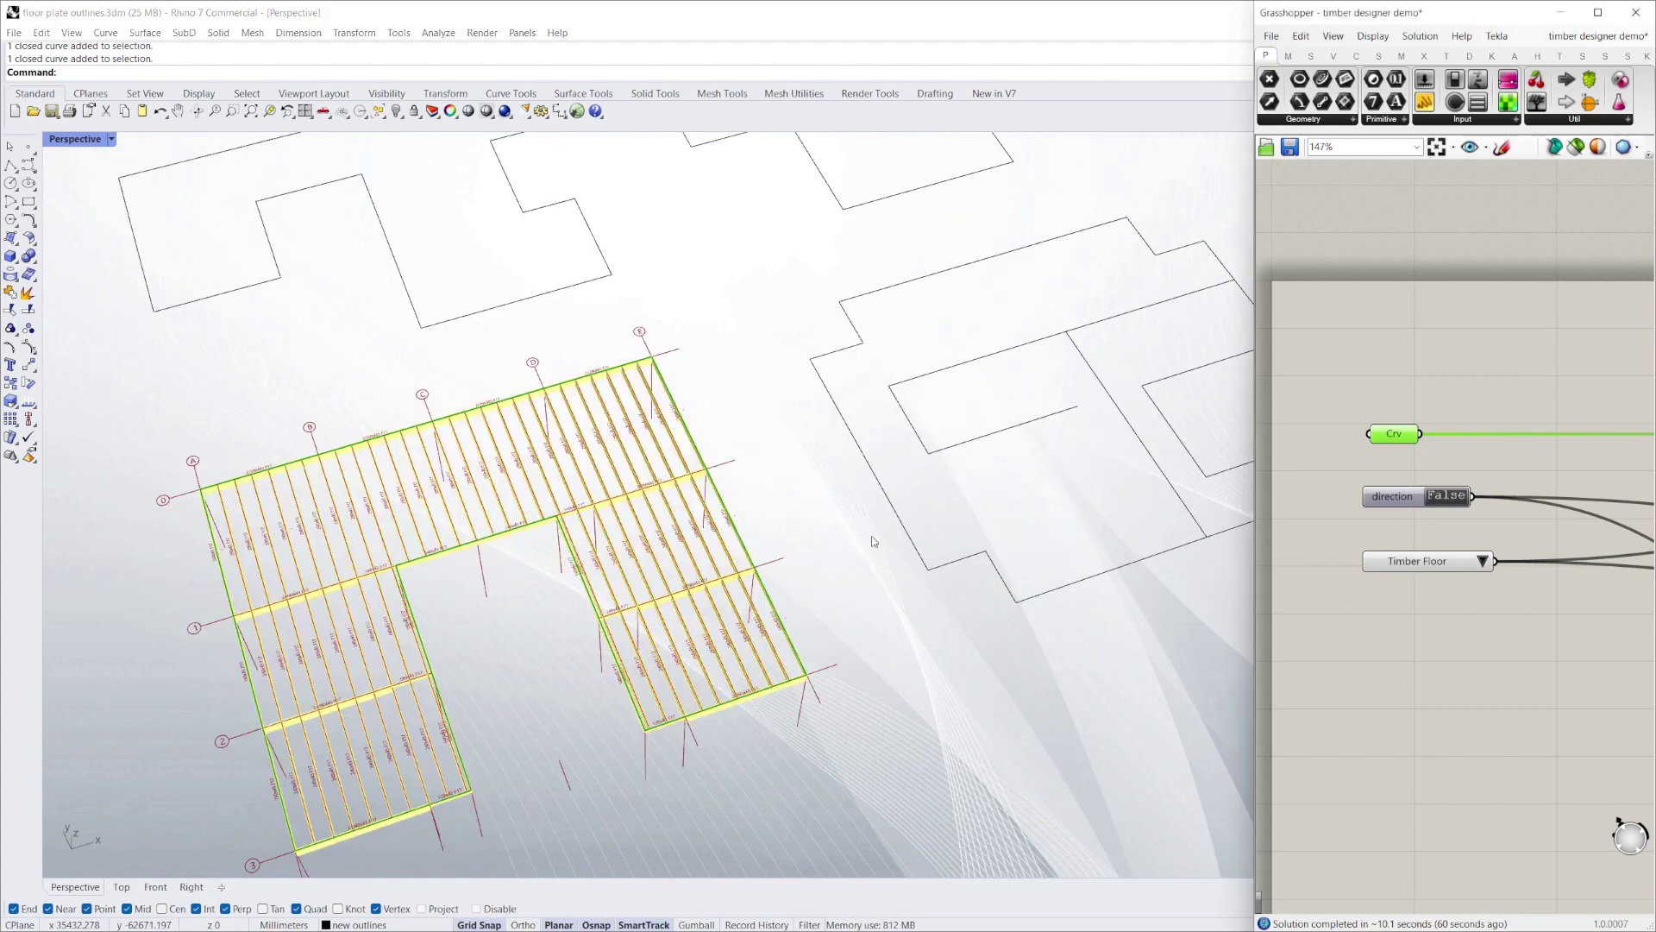
double_click(1406, 505)
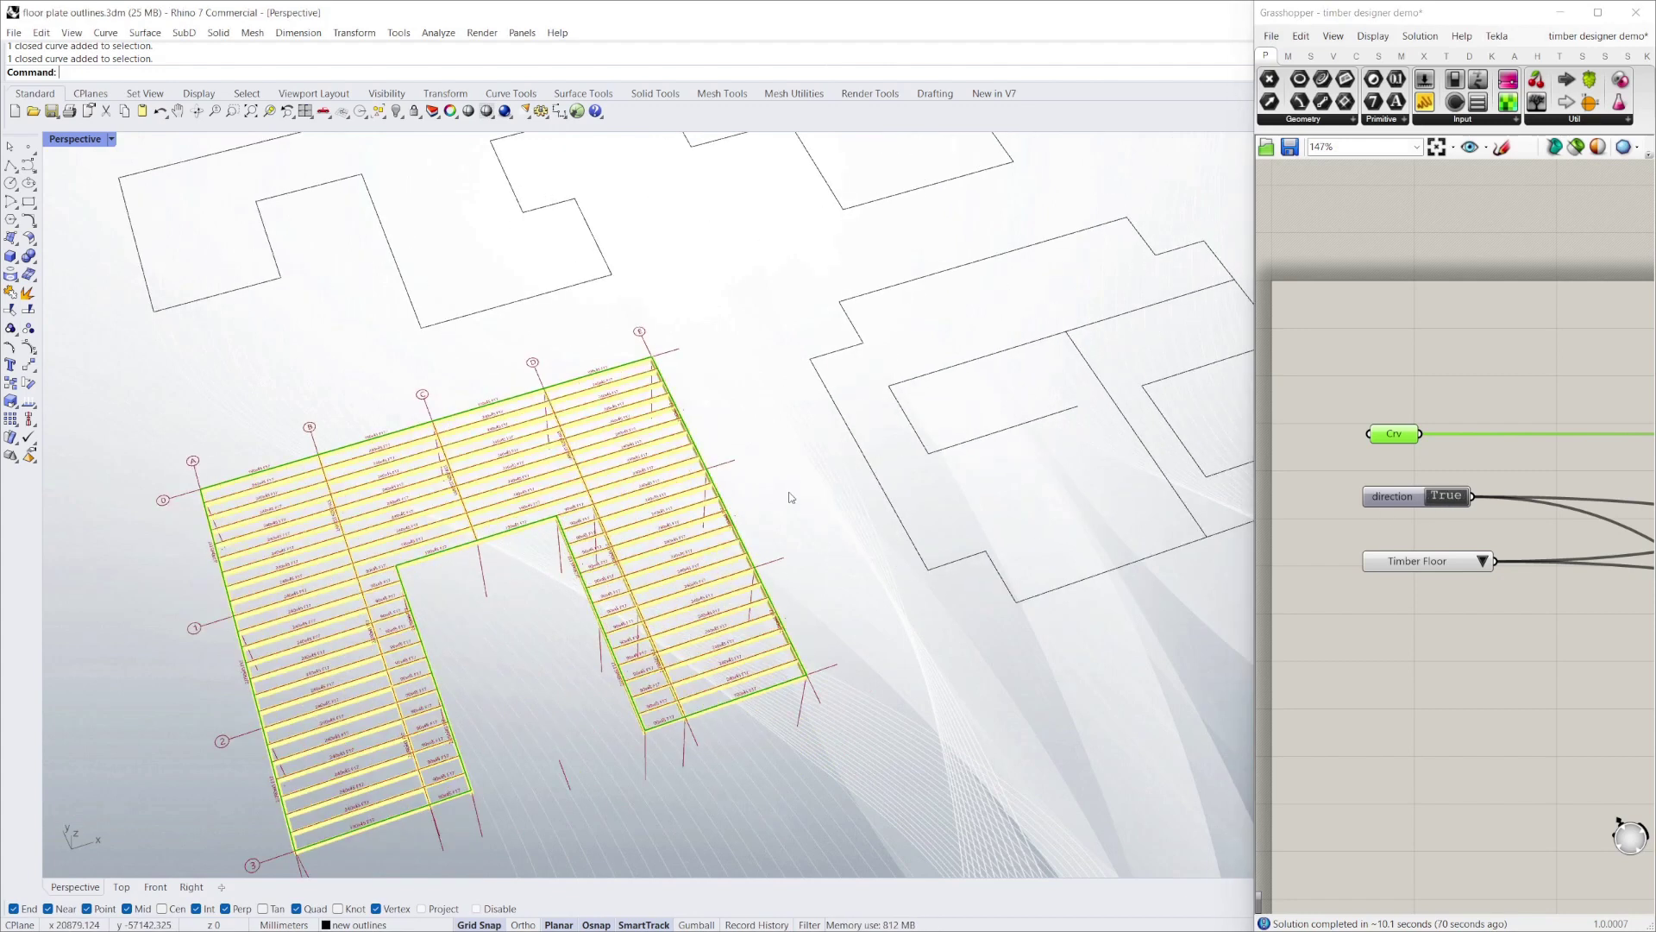
Select the stepped outline with all its internal wall lines and assign these curves to the Crv parameter using Set Multiple Curves
right_click_drag(1179, 449, 818, 558, "shift")
left_click_drag(918, 575, 492, 259)
right_click(1392, 434)
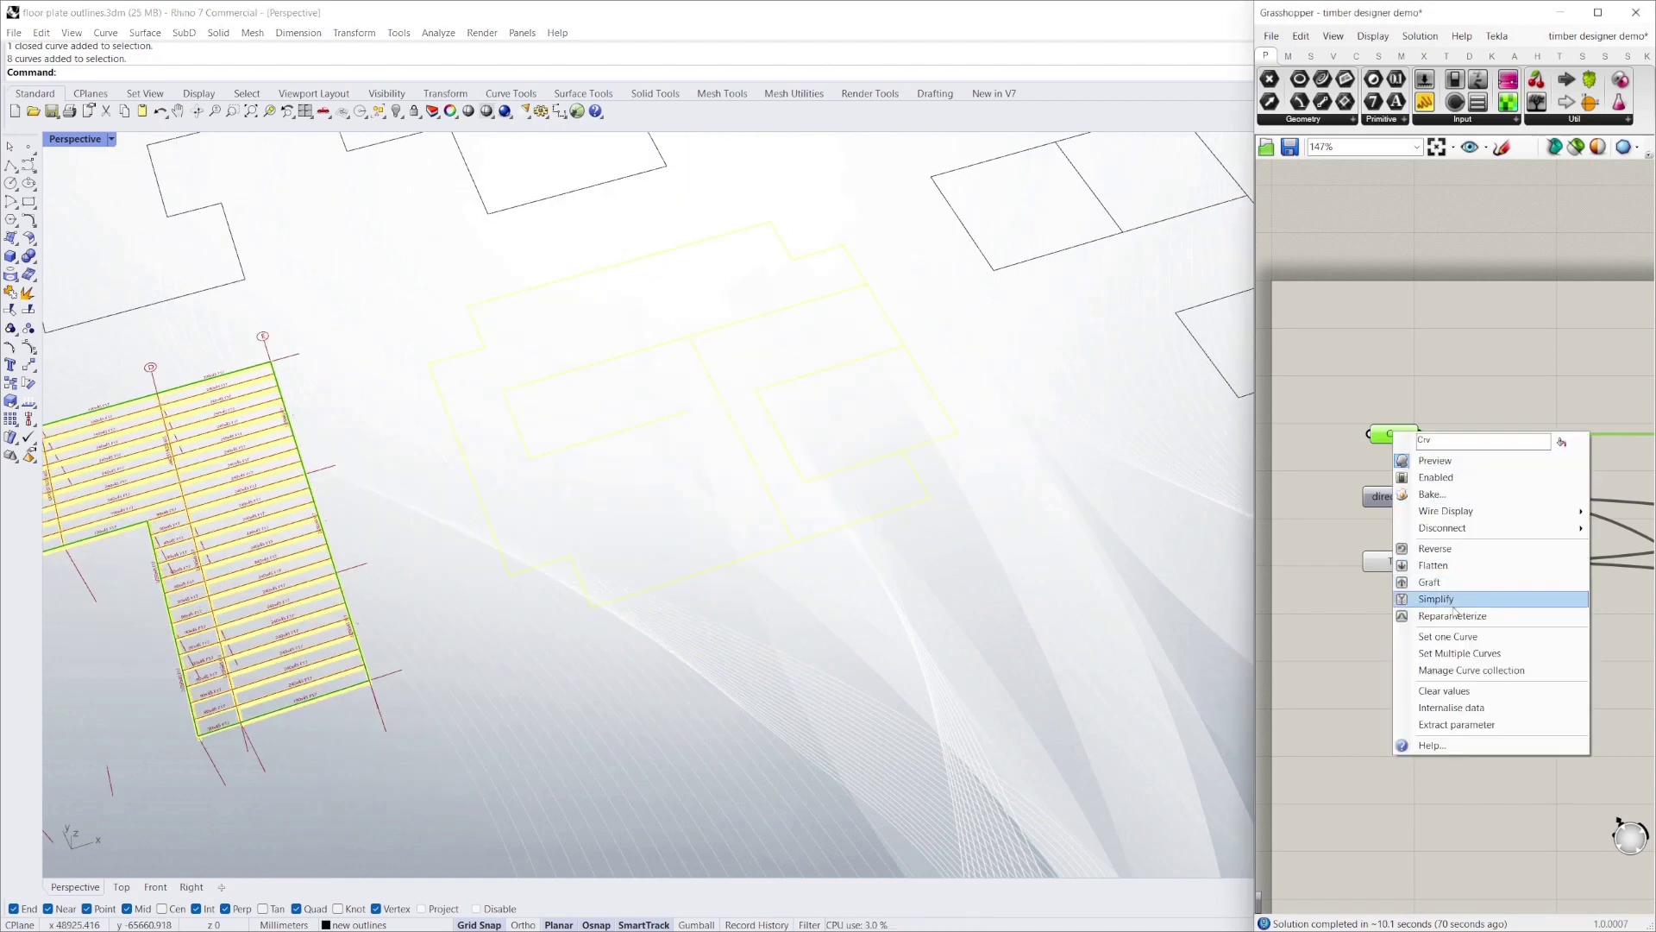
left_click(1459, 653)
Select all curves of the C-shaped outline with cross lines and assign them to the Crv parameter using Set Multiple Curves
scroll(886, 340, "down", 3)
left_click_drag(966, 446, 723, 297)
scroll(765, 432, "up", 2)
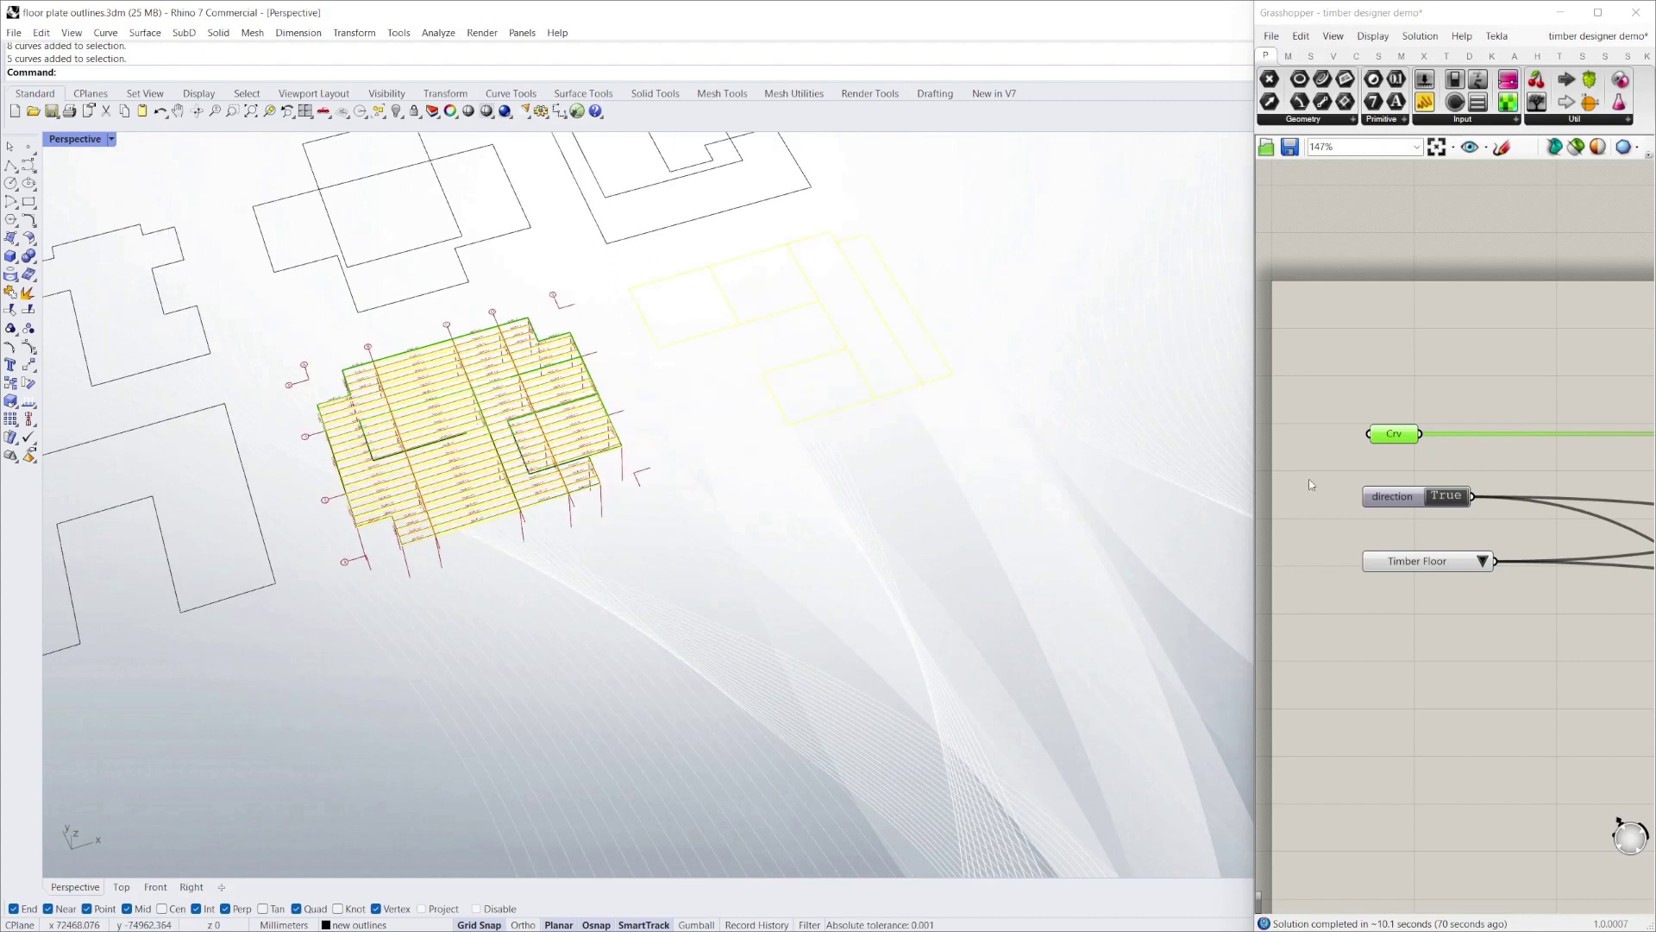
right_click(1404, 436)
left_click(1460, 658)
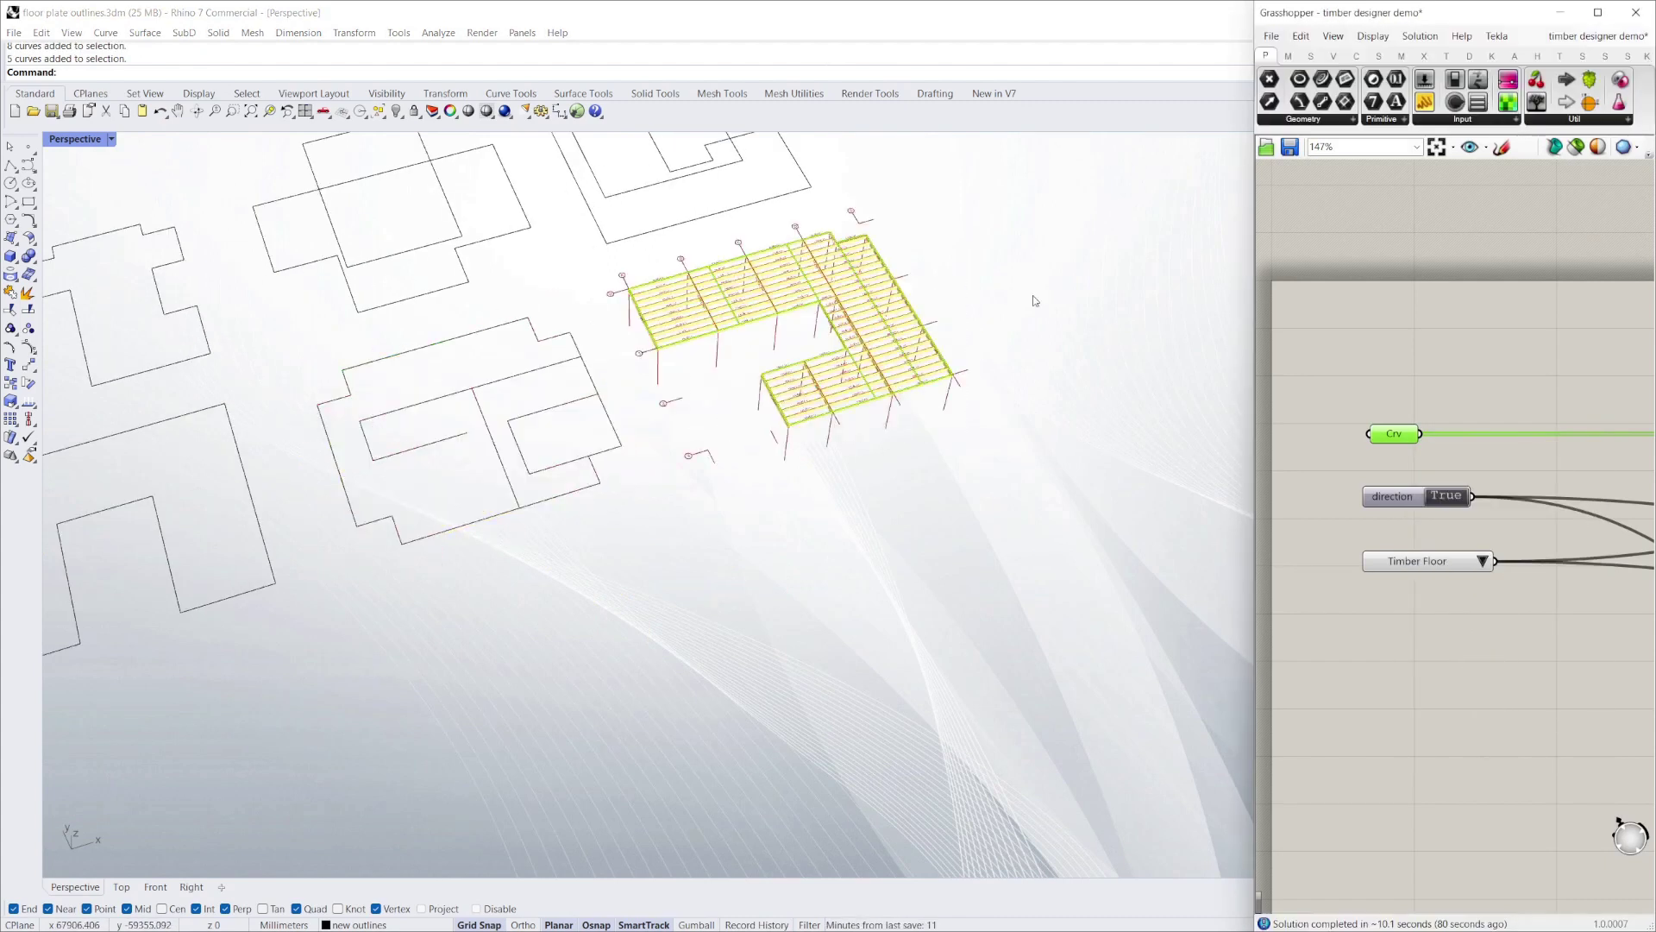
Select both stacked outlines behind the C-shaped floor plate and assign them to the Crv parameter using Set Multiple Curves
scroll(818, 272, "up", 3)
scroll(1021, 341, "down", 2)
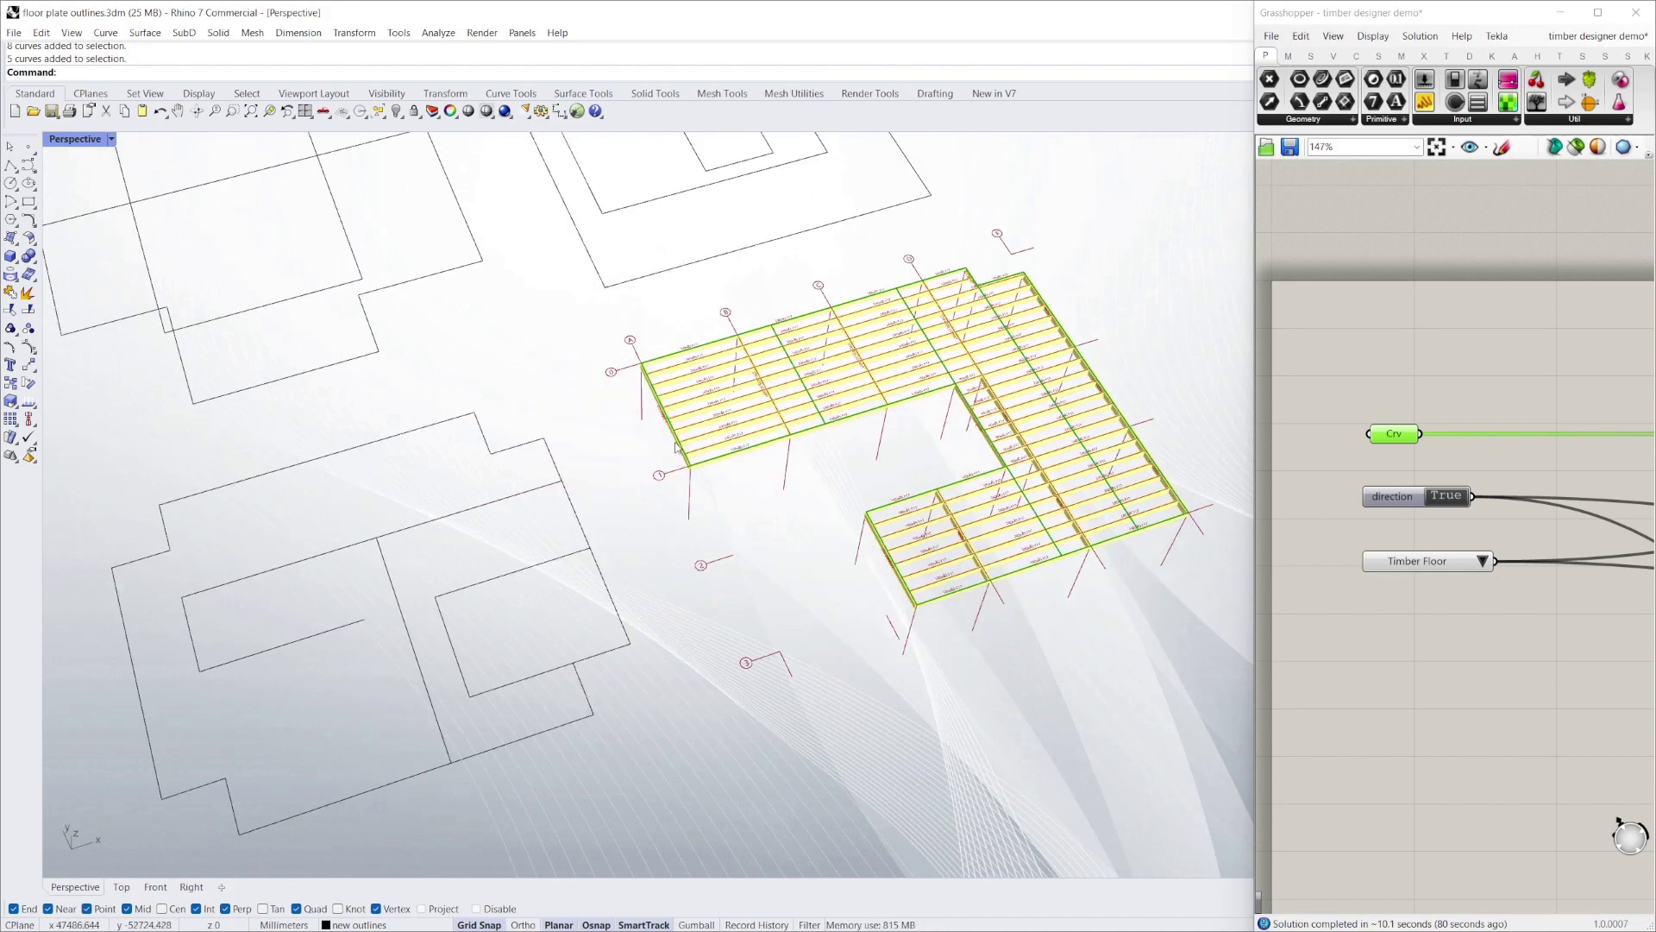
right_click_drag(853, 585, 876, 436)
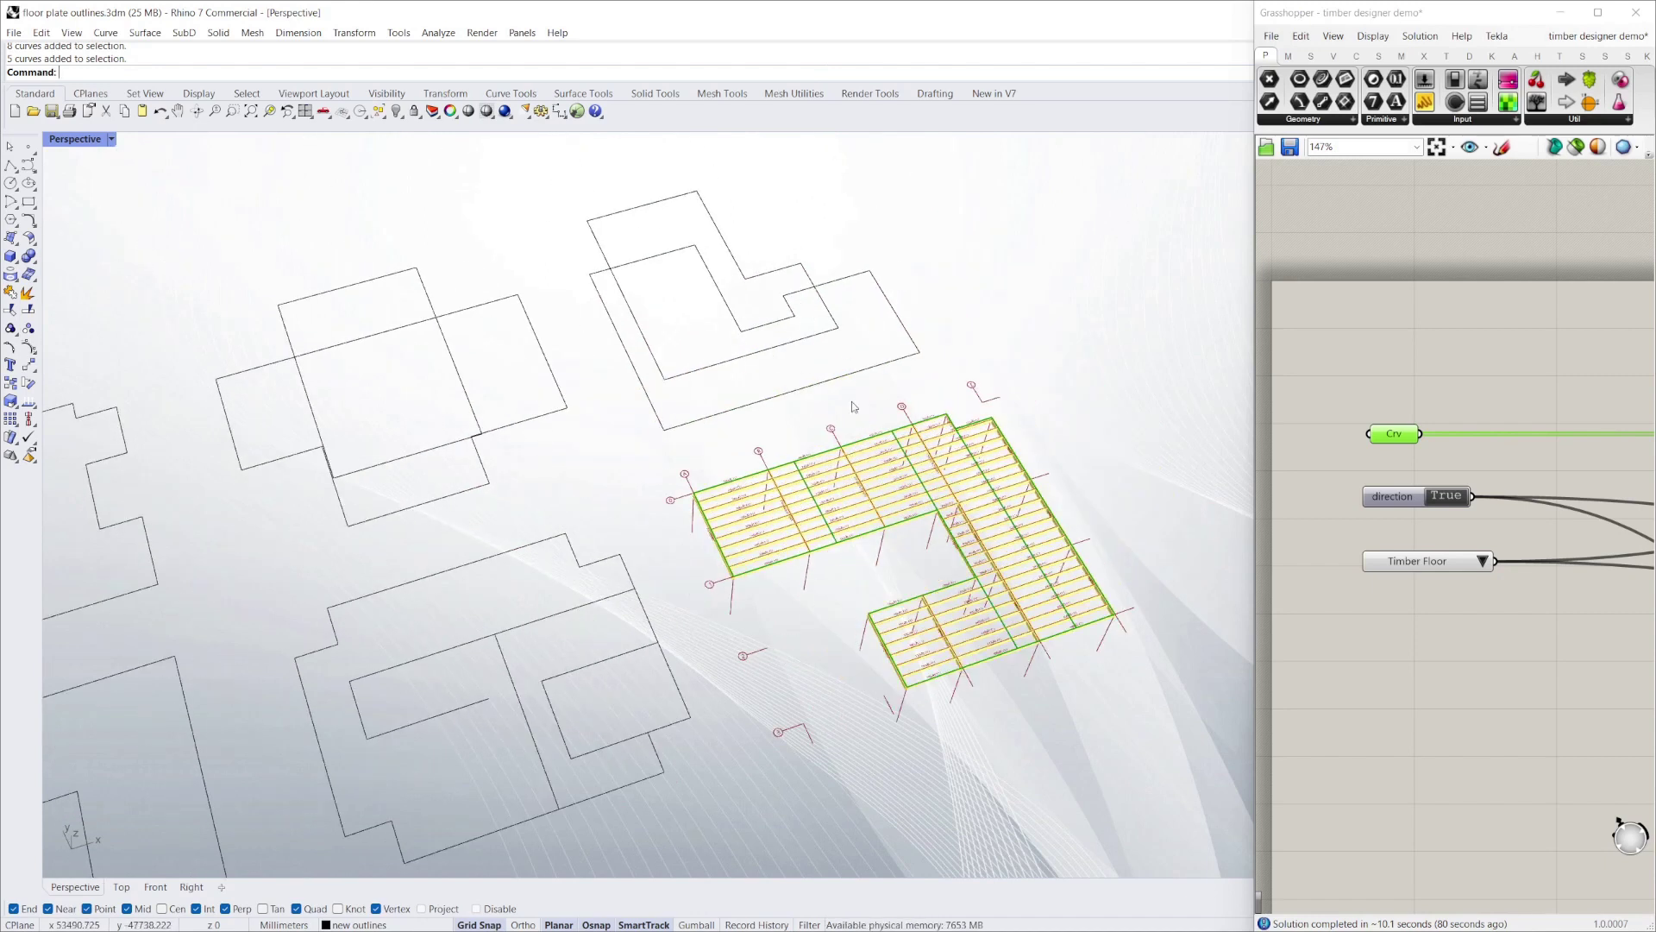
left_click_drag(852, 404, 760, 294)
mouse_move(844, 456)
right_mouse_down()
mouse_move(812, 447)
mouse_move(844, 445)
right_mouse_up()
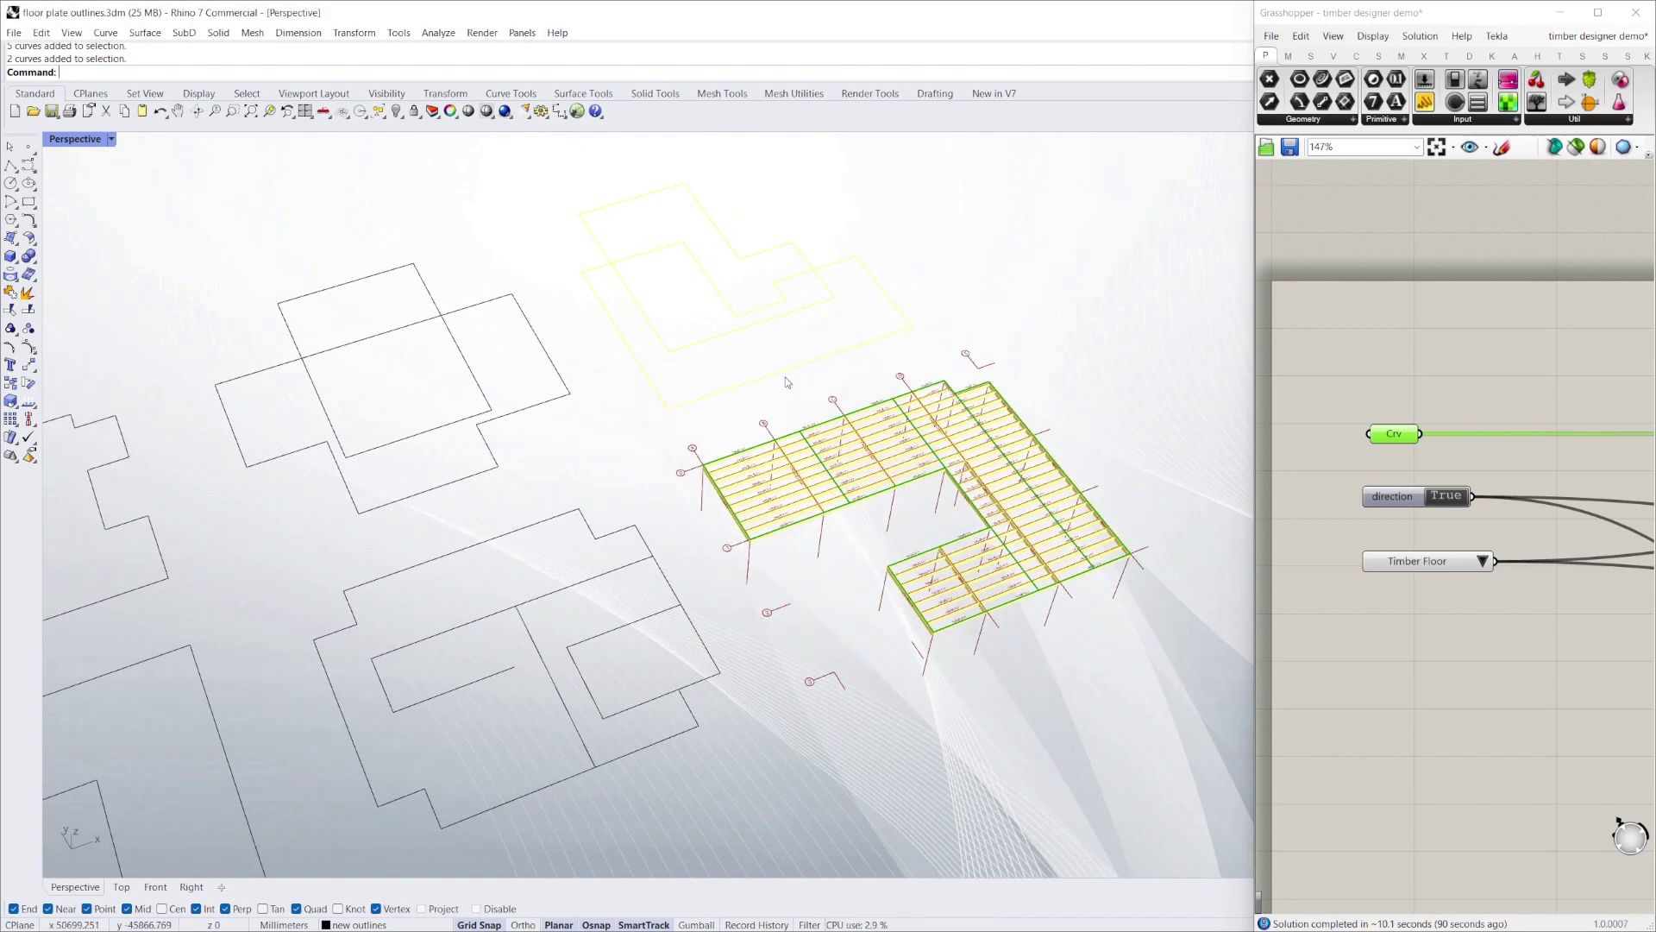
right_click_drag(785, 382, 752, 319)
scroll(784, 345, "up", 2)
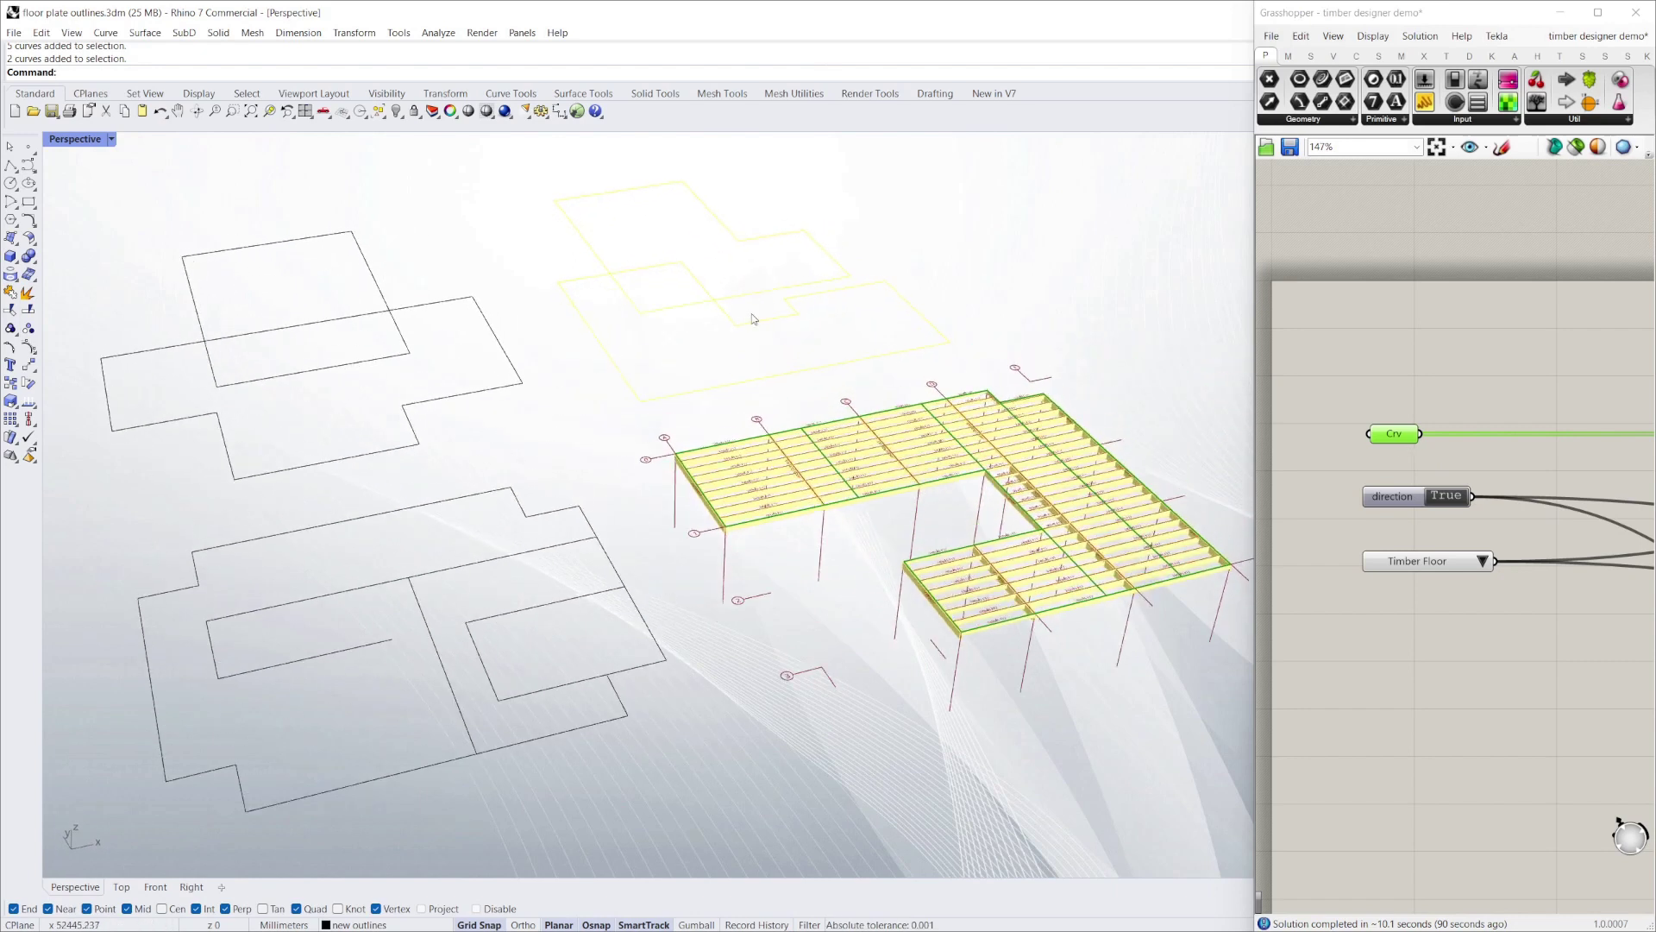
right_click(1399, 436)
left_click(1477, 658)
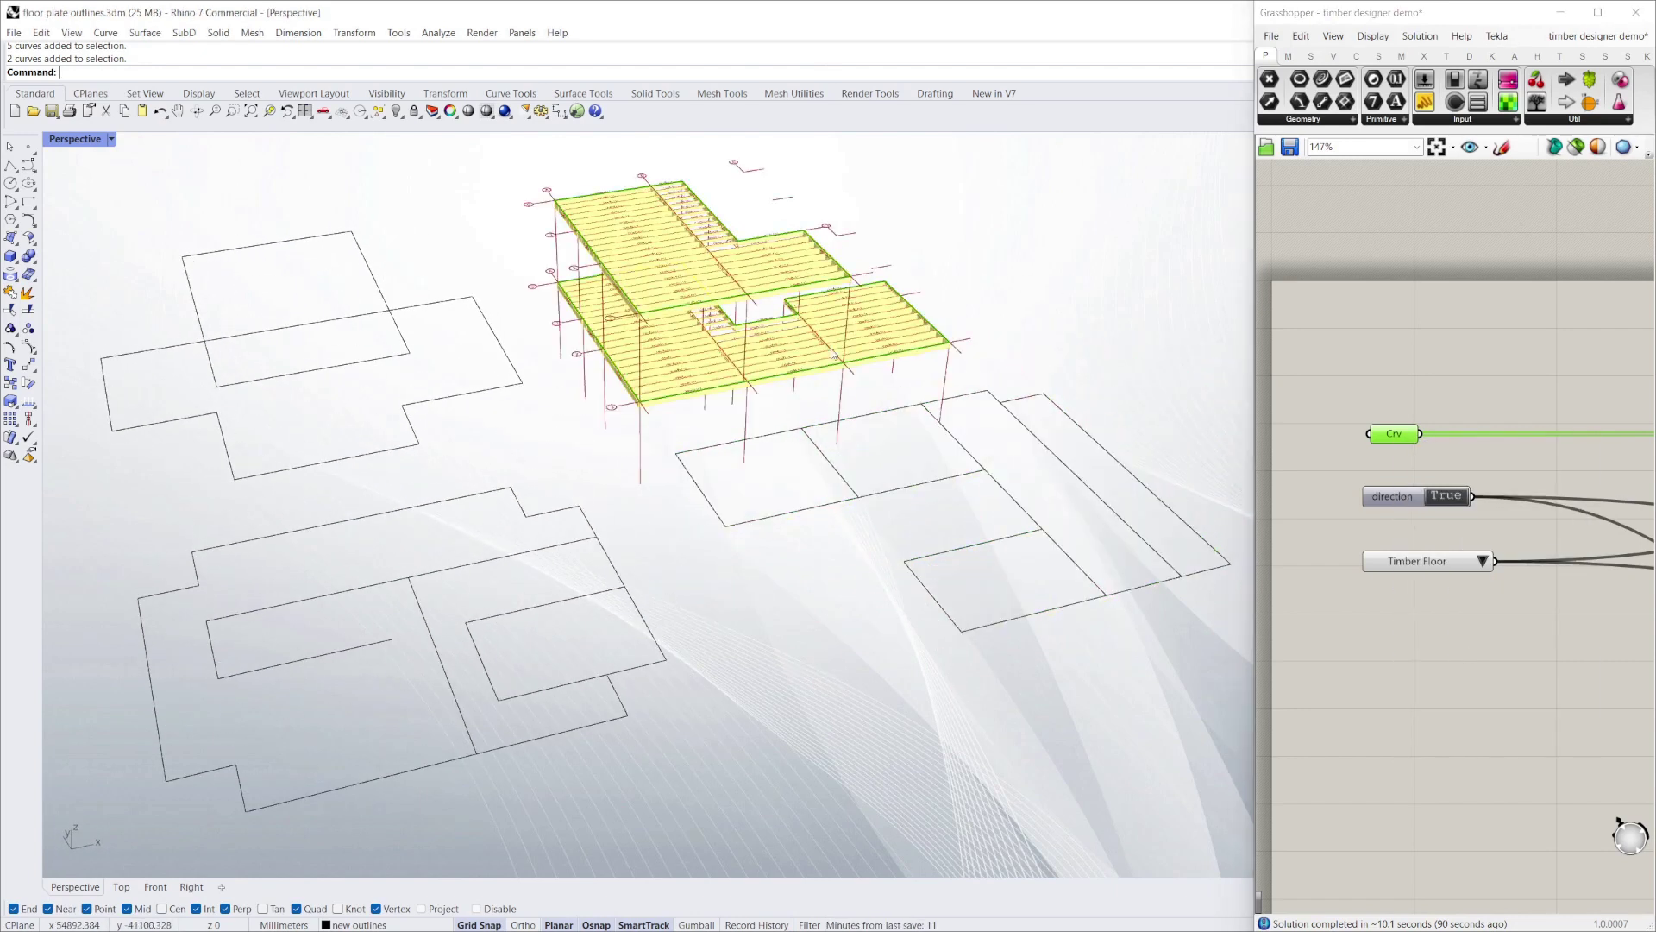
Select the stacked rectangle and cross-like outlines together and assign them to the Crv parameter using Set Multiple Curves
right_click_drag(1080, 321, 499, 589)
left_click_drag(488, 572, 375, 476)
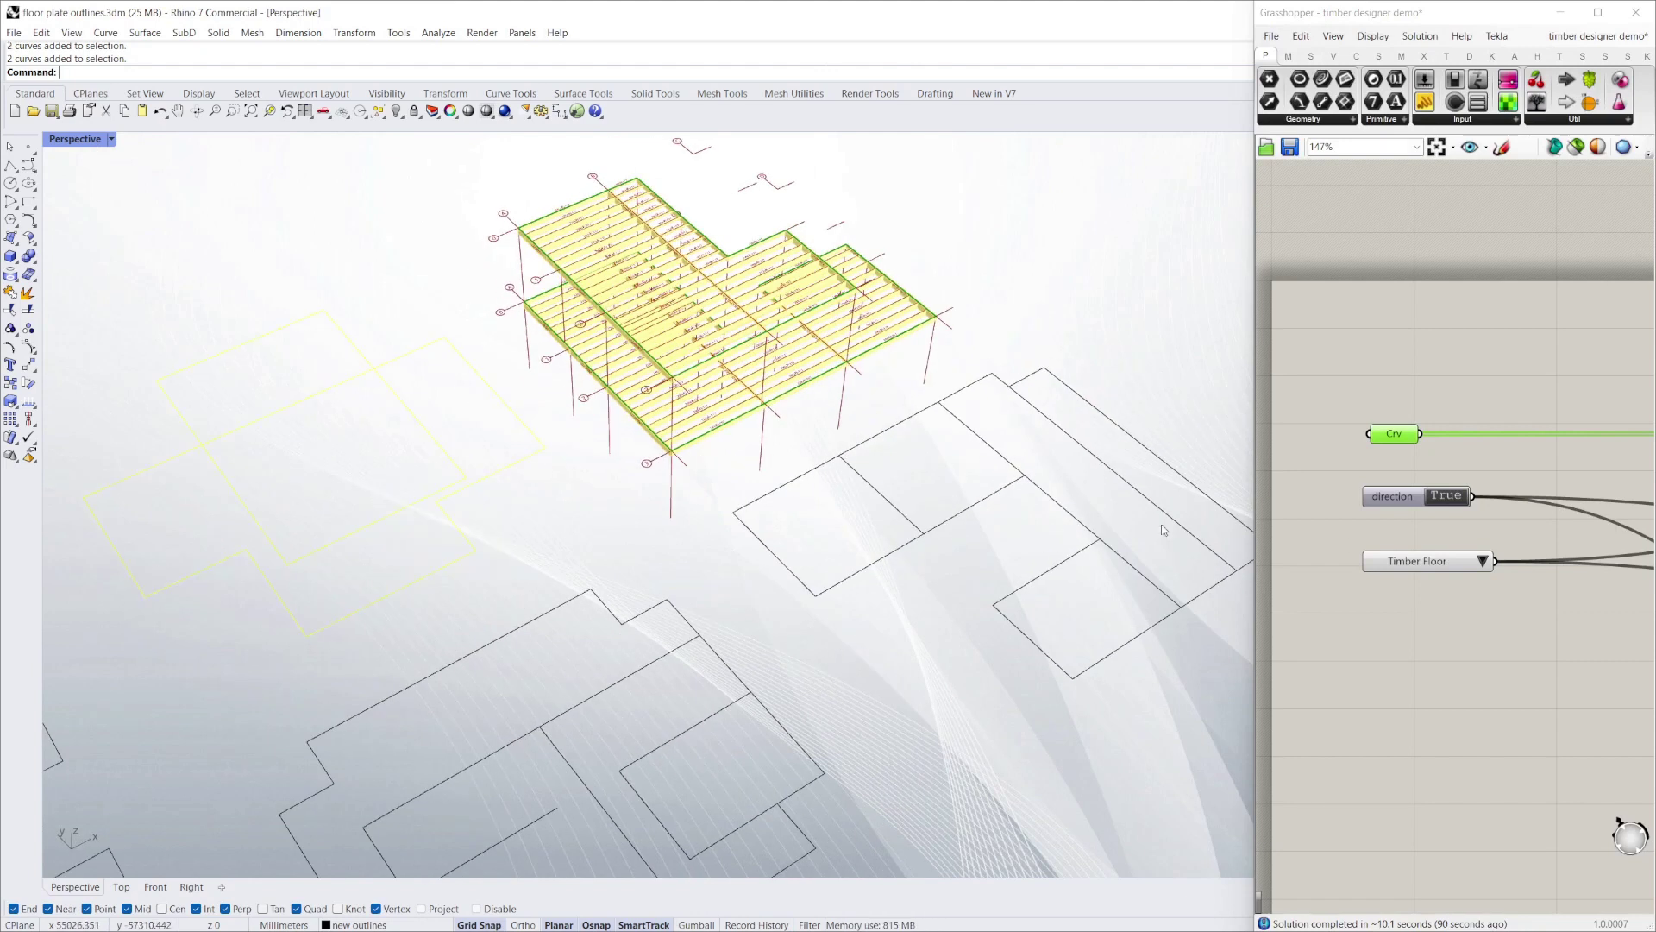
right_click(1397, 436)
left_click(1477, 651)
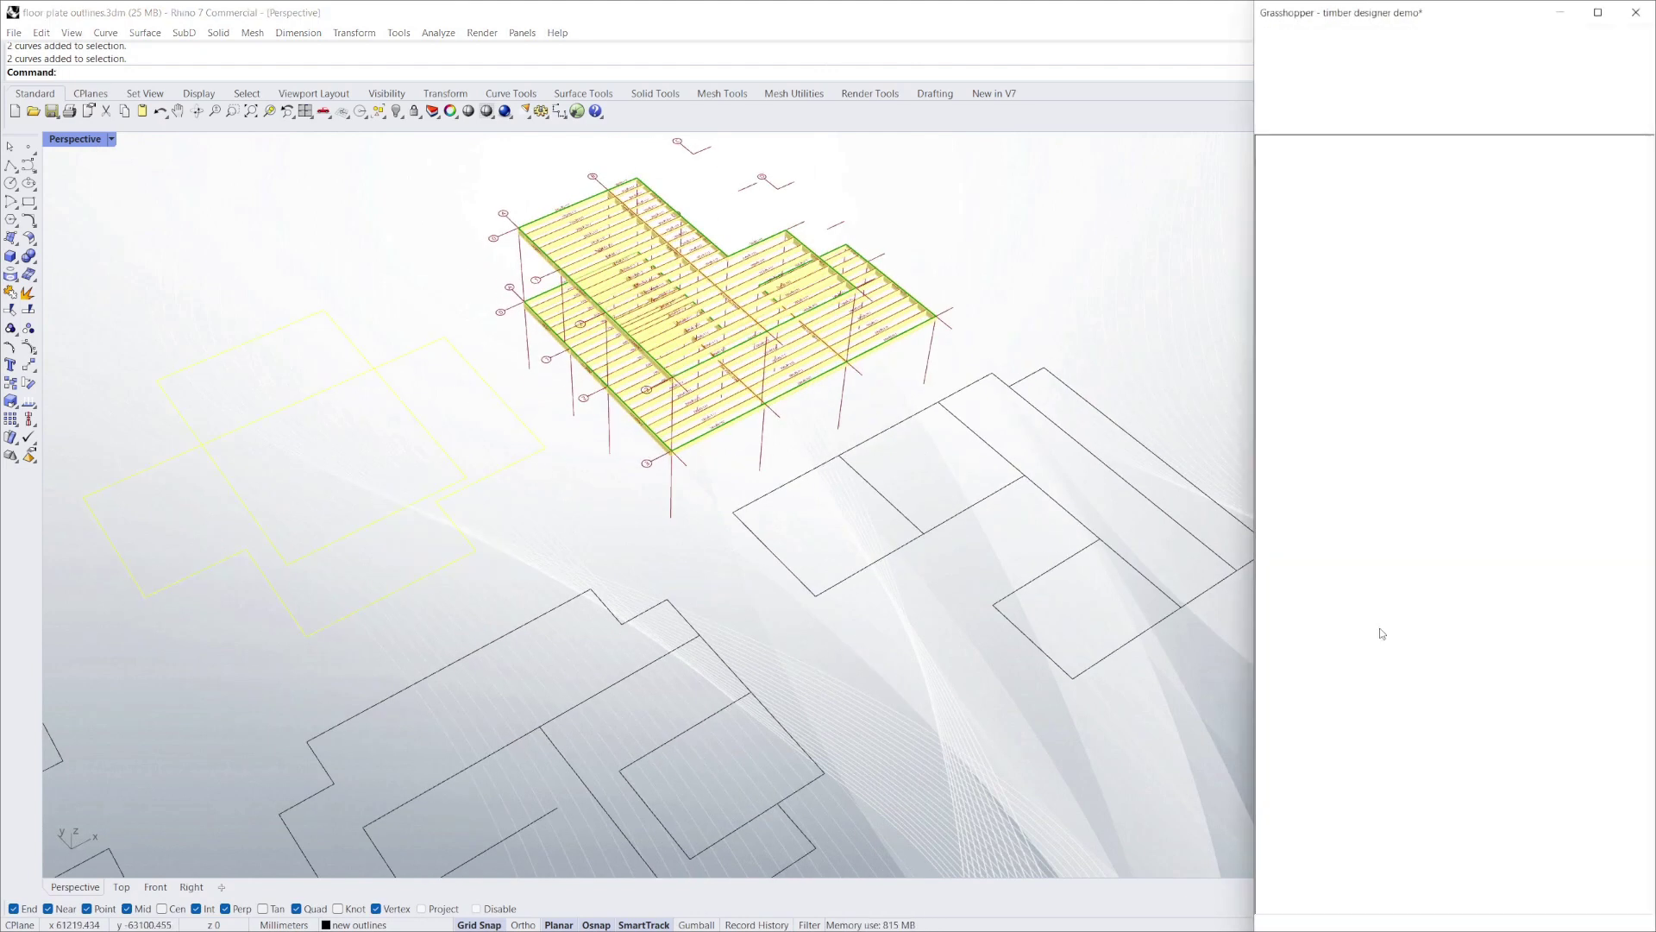
Reassign the Crv parameter to the stepped outline and its internal wall lines using Set Multiple Curves
mouse_move(611, 519)
right_mouse_down()
mouse_move(603, 466)
mouse_move(595, 506)
right_mouse_up()
scroll(552, 492, "down", 15)
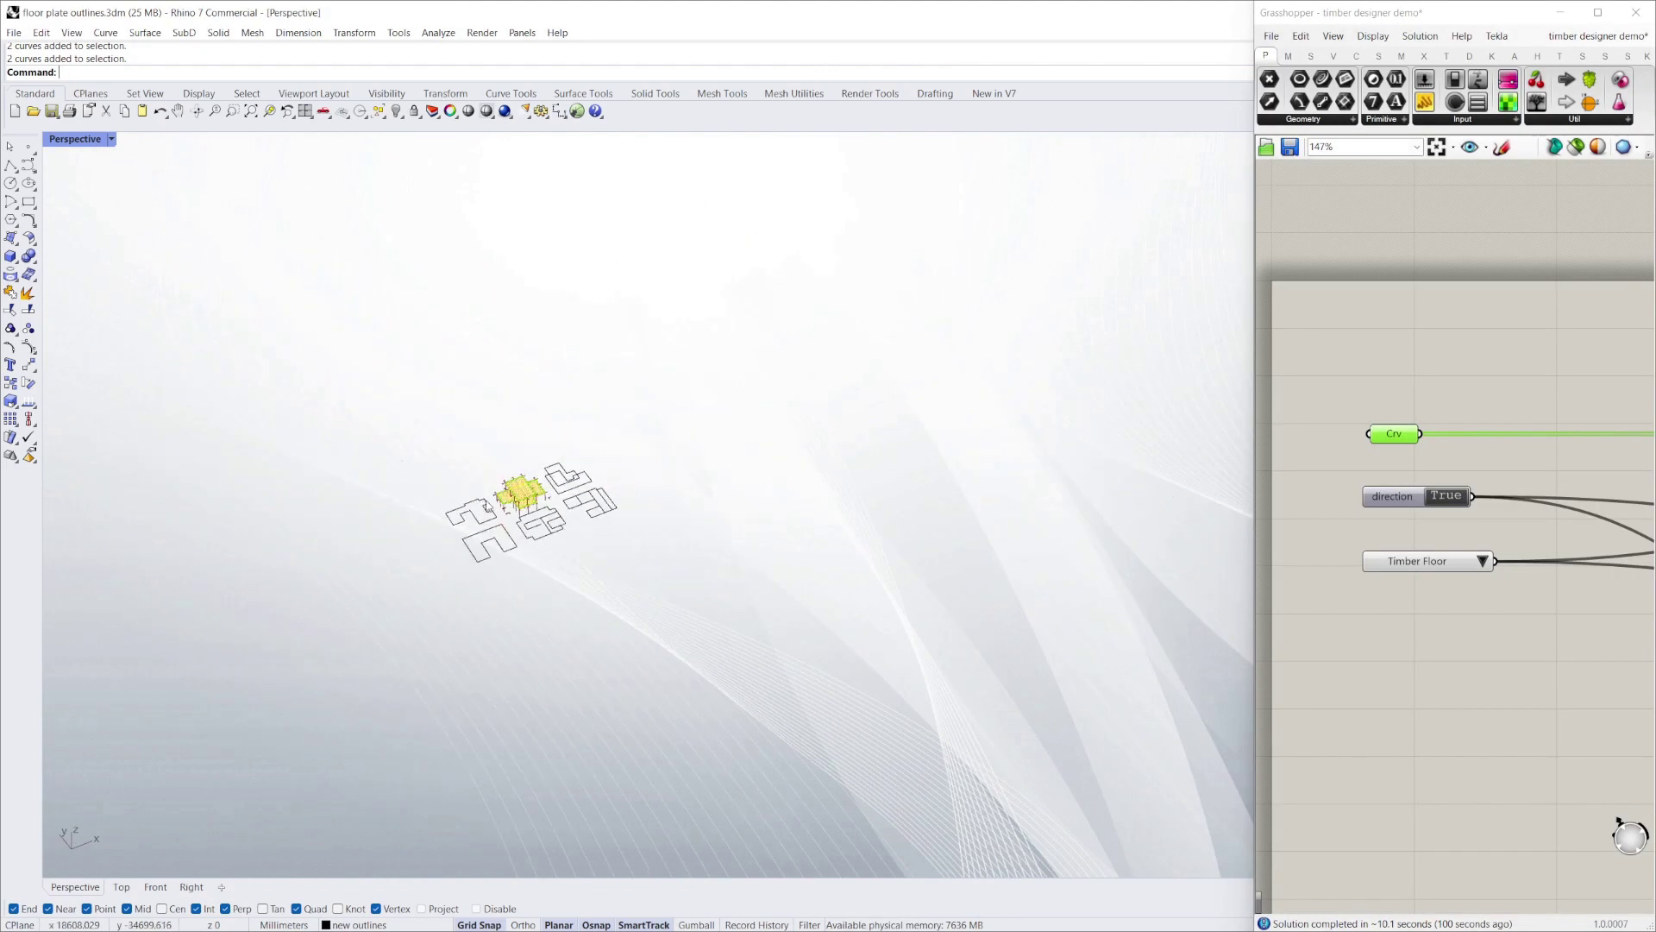
scroll(515, 492, "up", 8)
scroll(510, 492, "up", 3)
scroll(505, 457, "down", 2)
scroll(493, 395, "up", 6)
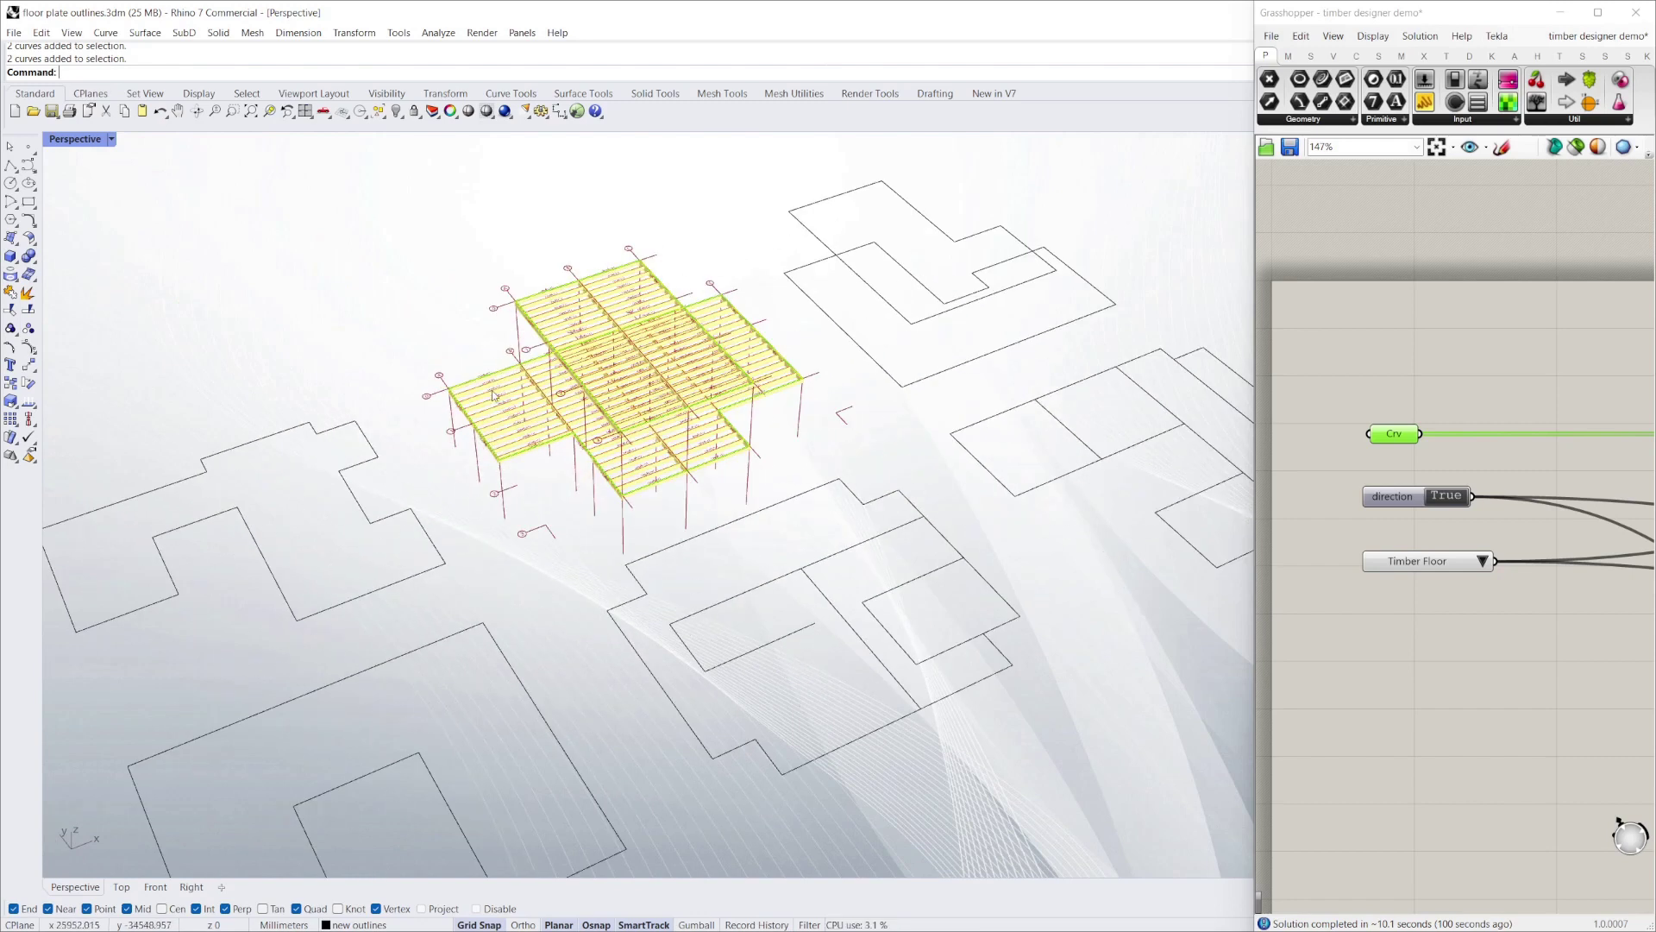
right_click_drag(957, 552, 883, 571)
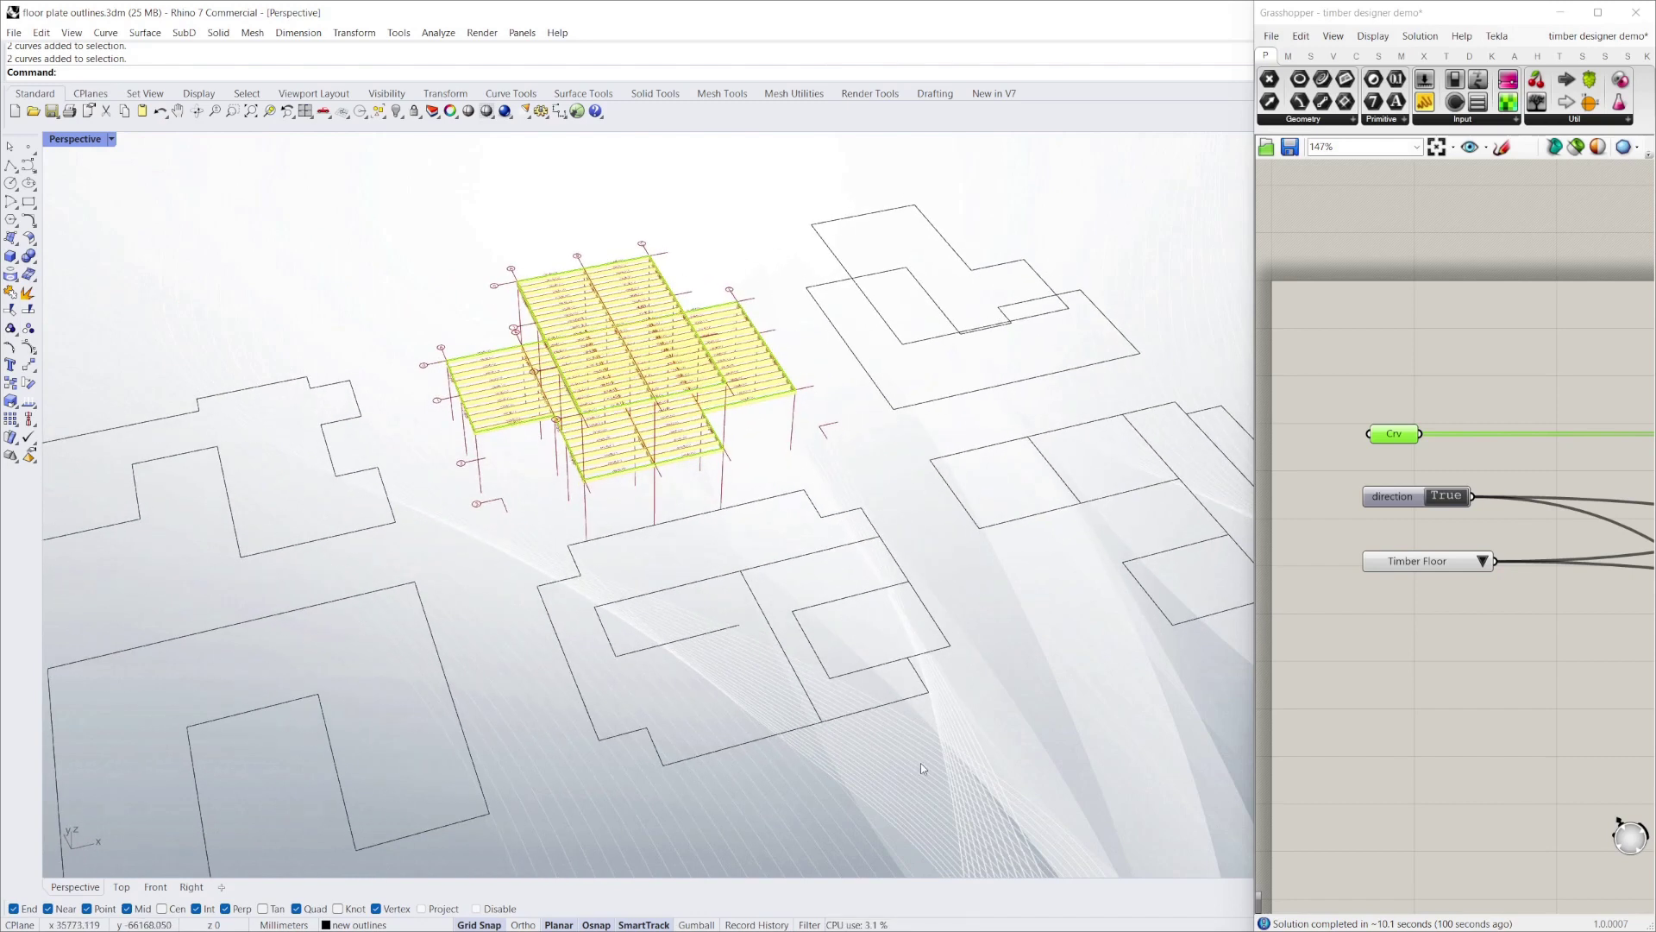
left_click_drag(922, 763, 589, 535)
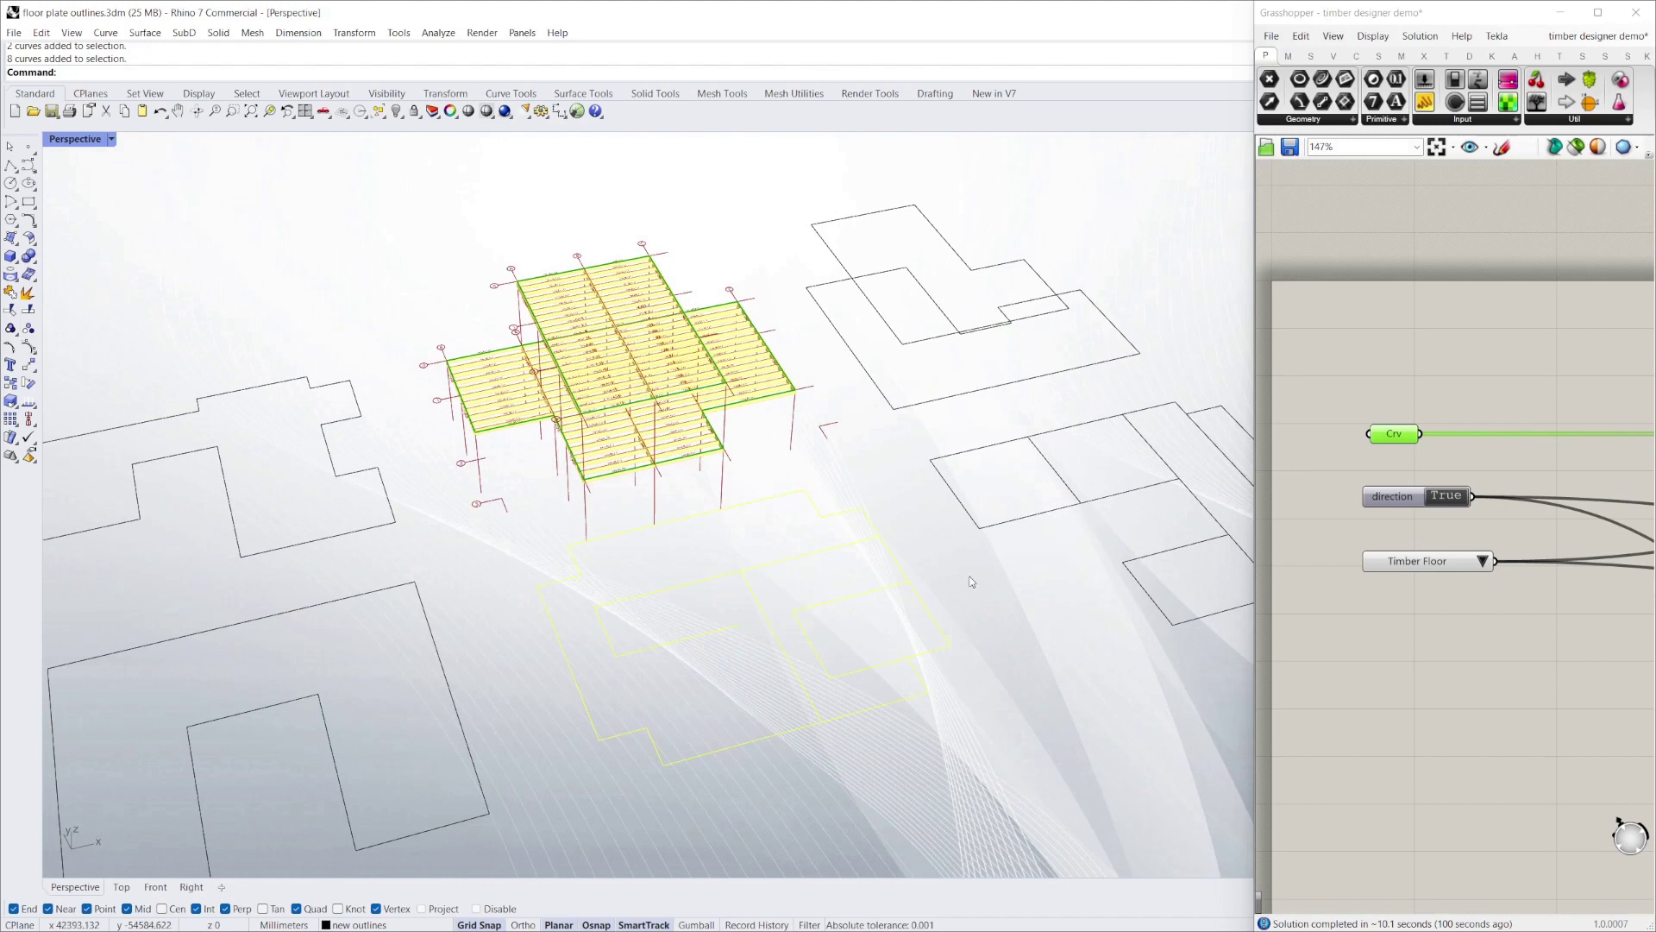
right_click(1390, 438)
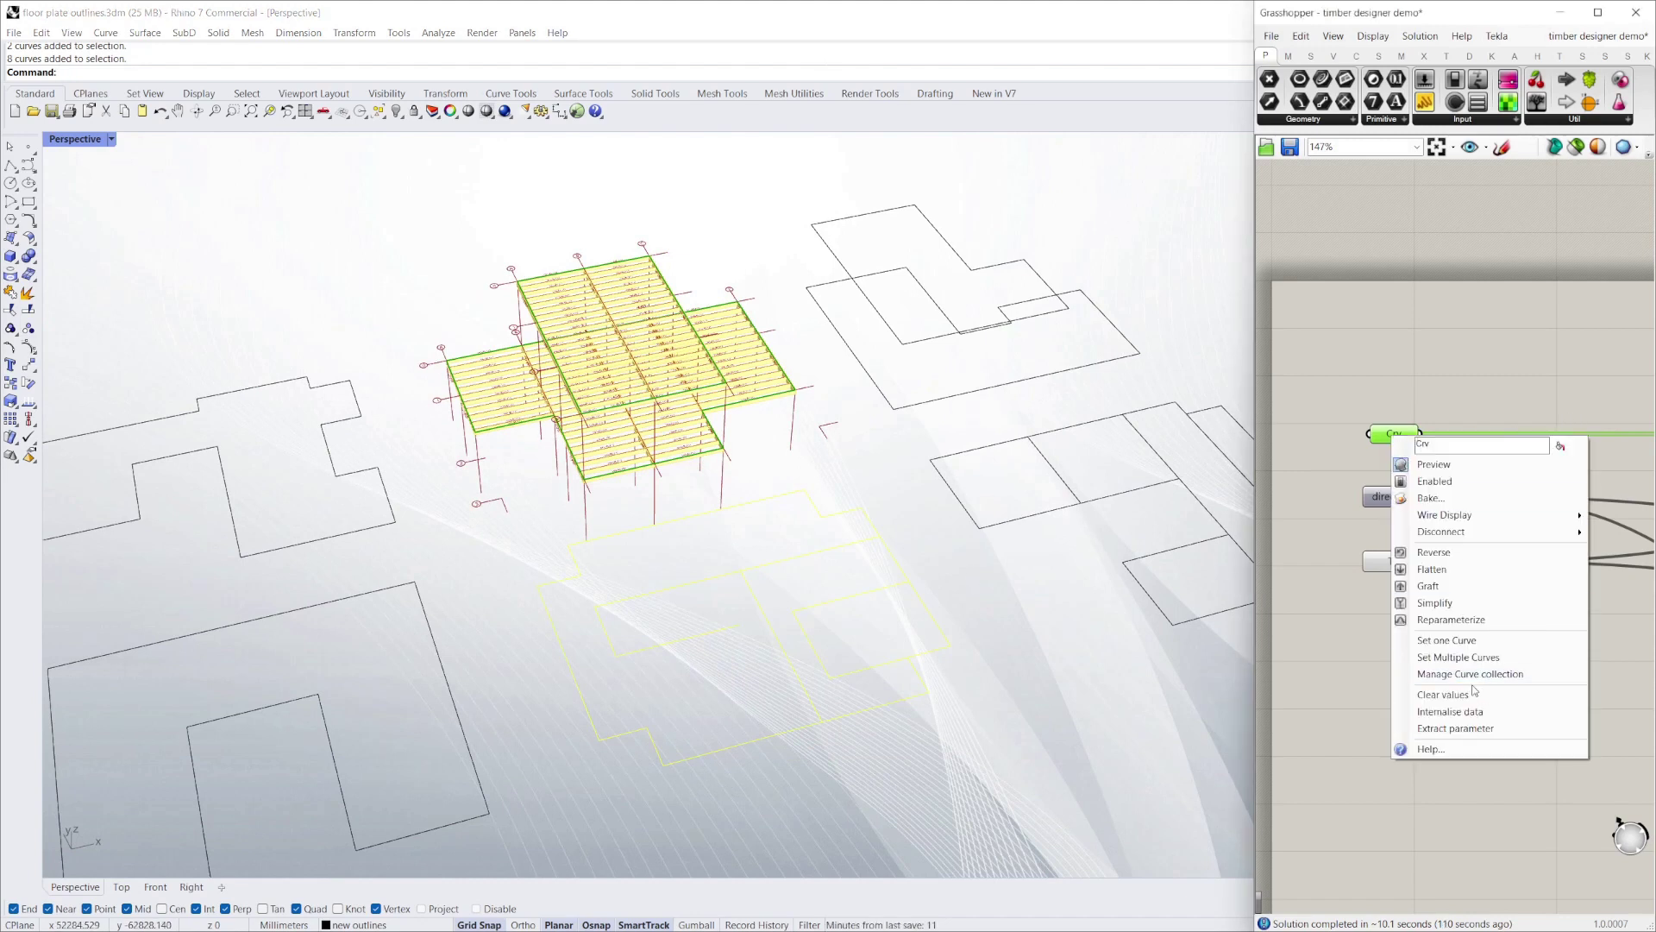
left_click(1475, 661)
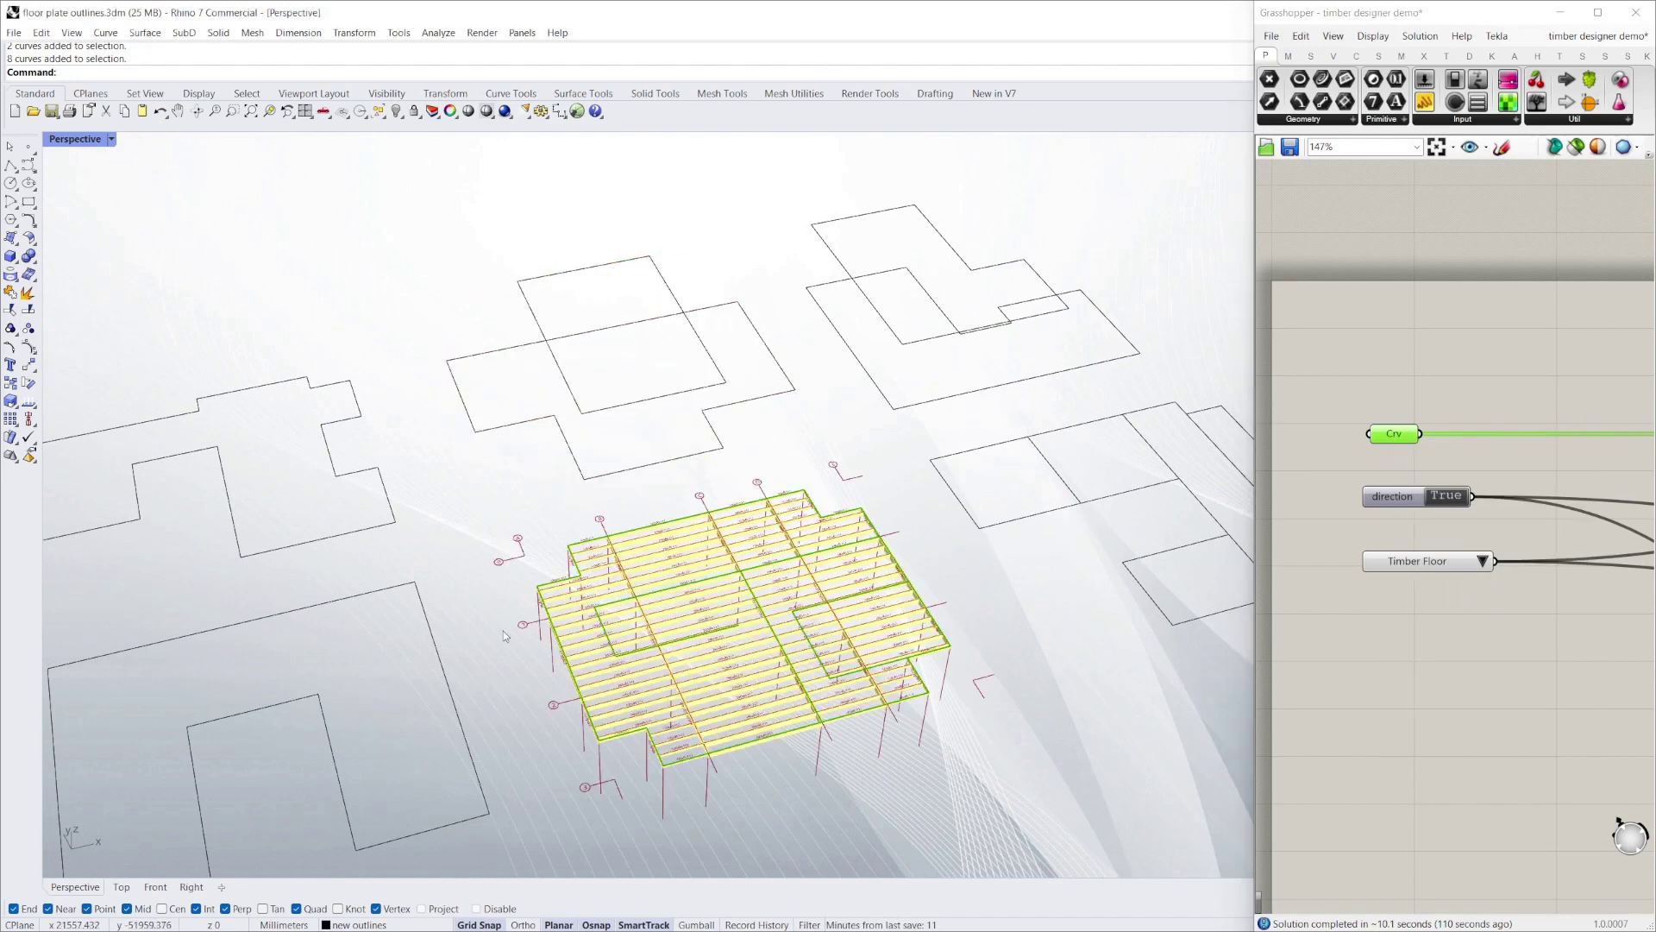
Switch the floor type of the stepped floor plate to Composite Floor
scroll(787, 688, "up", 5)
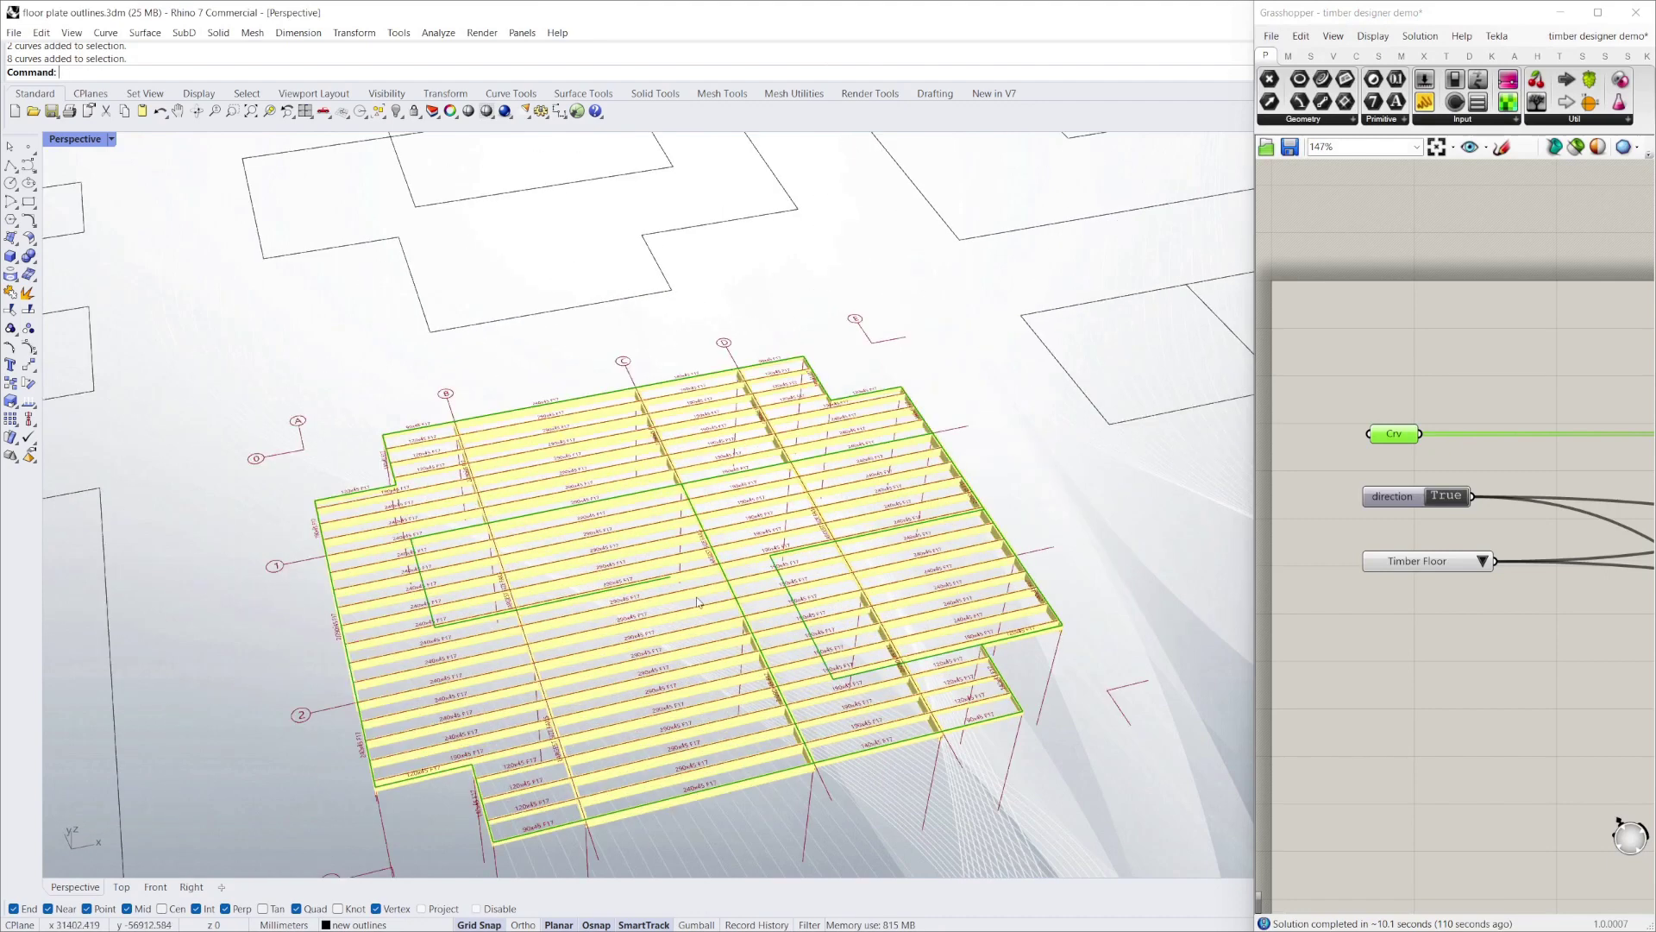
scroll(698, 601, "up", 1)
mouse_move(854, 625)
right_mouse_down()
mouse_move(803, 621)
mouse_move(857, 588)
mouse_move(858, 630)
right_mouse_up()
scroll(803, 516, "up", 3)
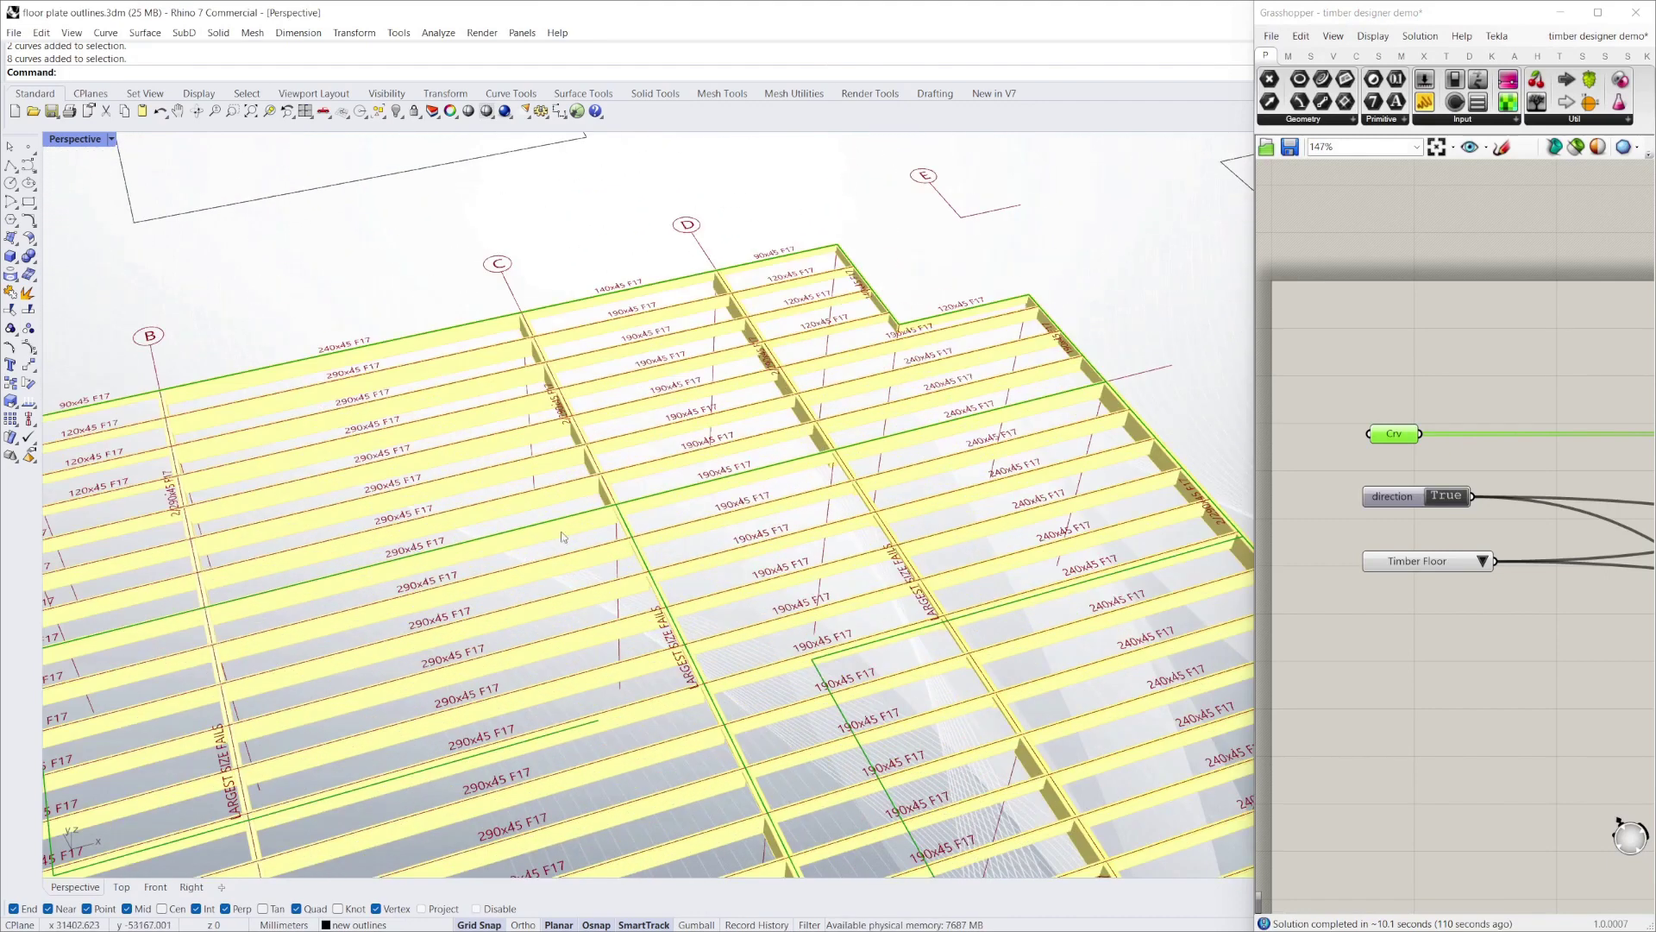
scroll(740, 484, "down", 6)
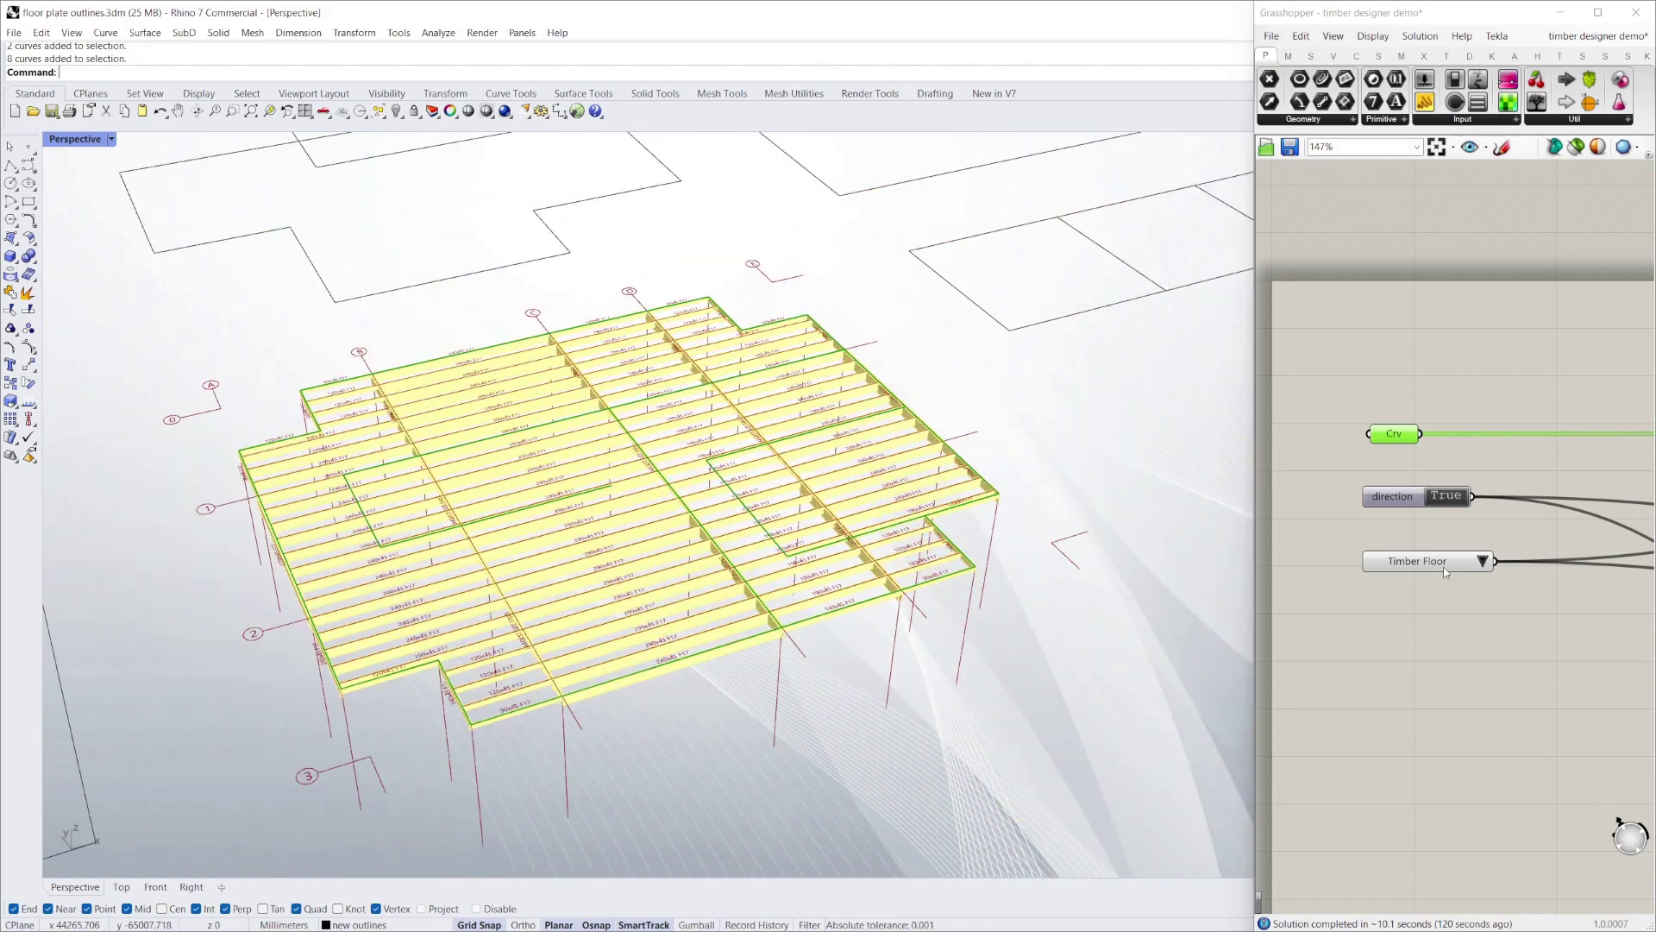
left_click(1483, 562)
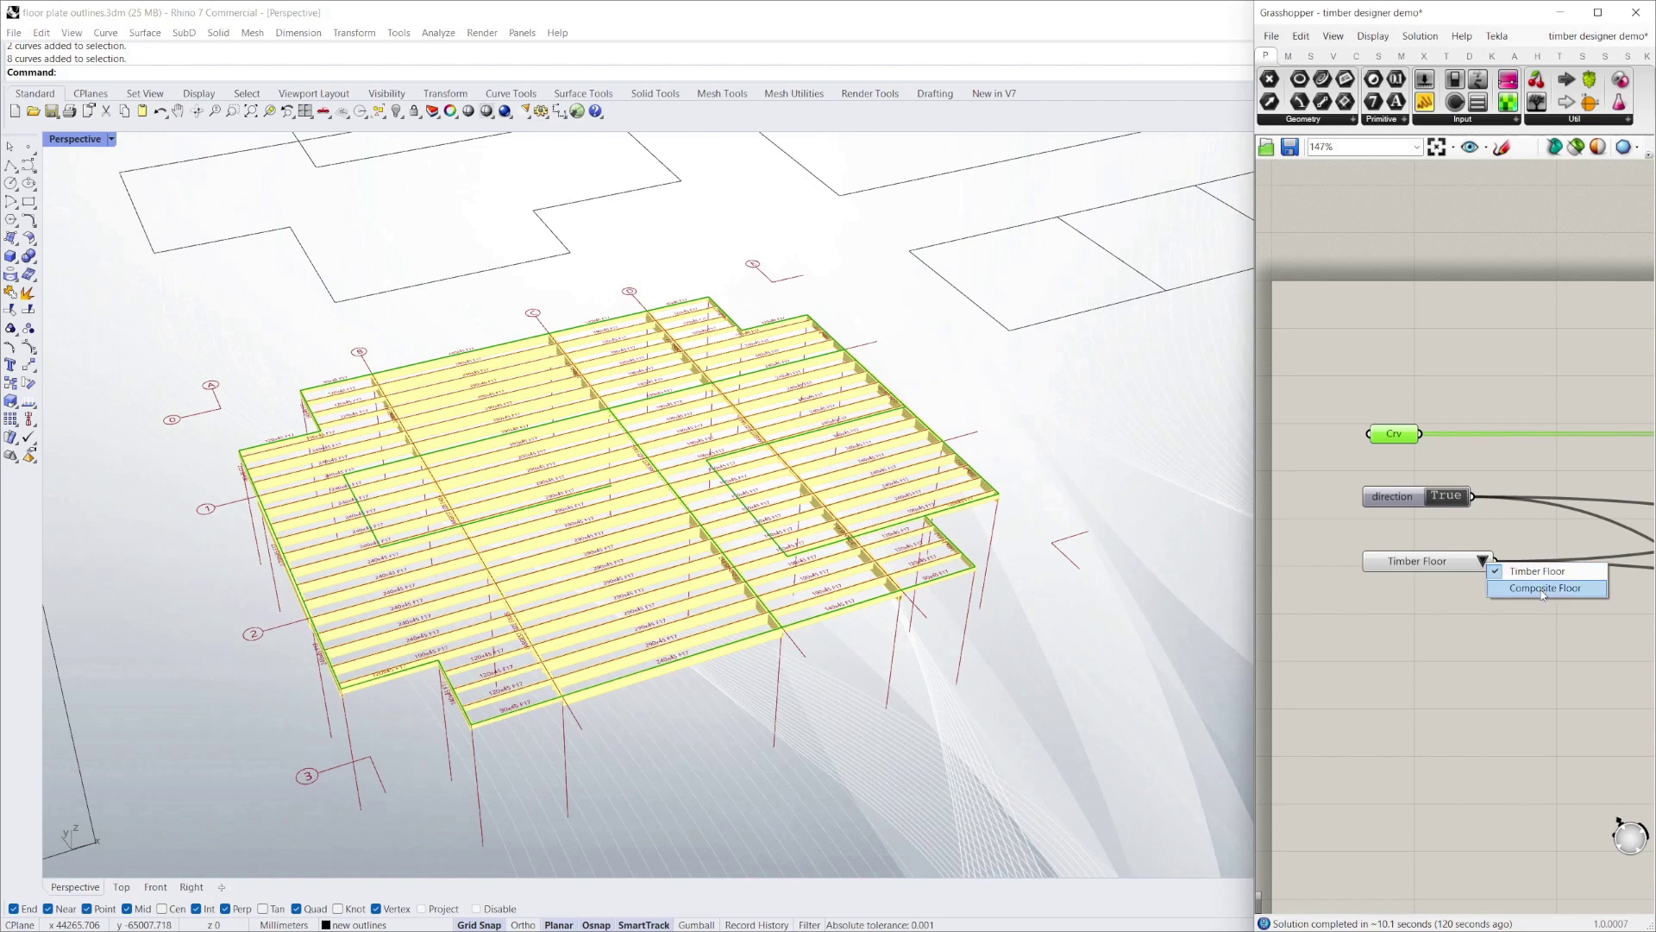
left_click(1553, 588)
Examine the composite floor framing up close, including the beam size, stud and camber labels on its members
scroll(774, 549, "up", 5)
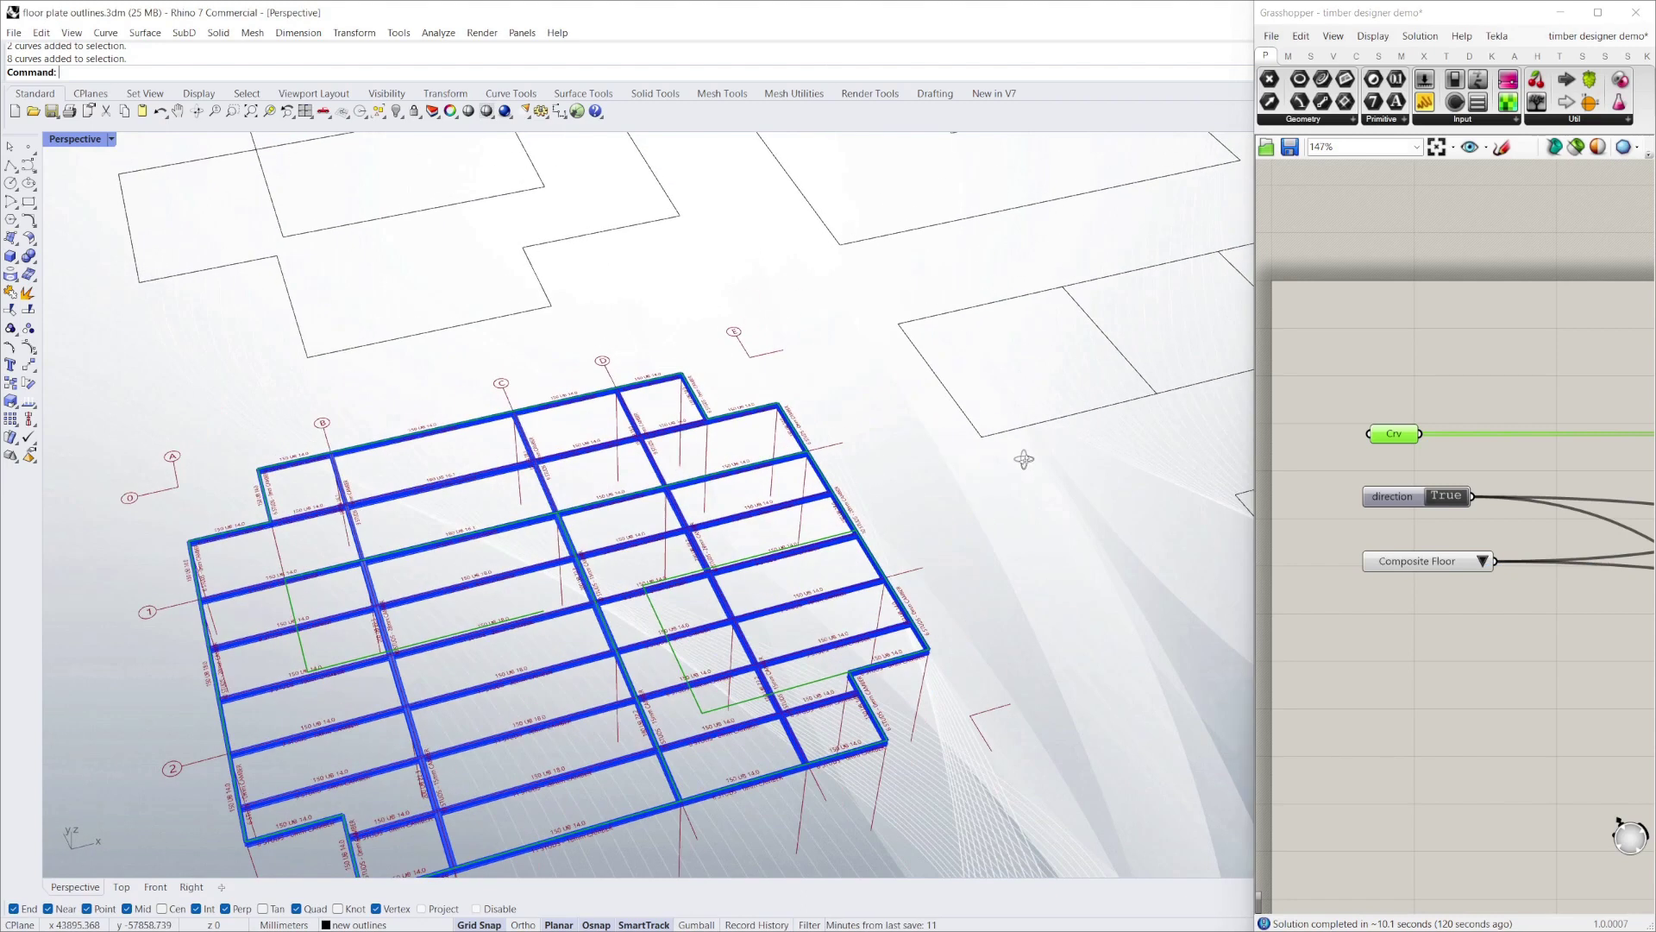
scroll(489, 545, "up", 2)
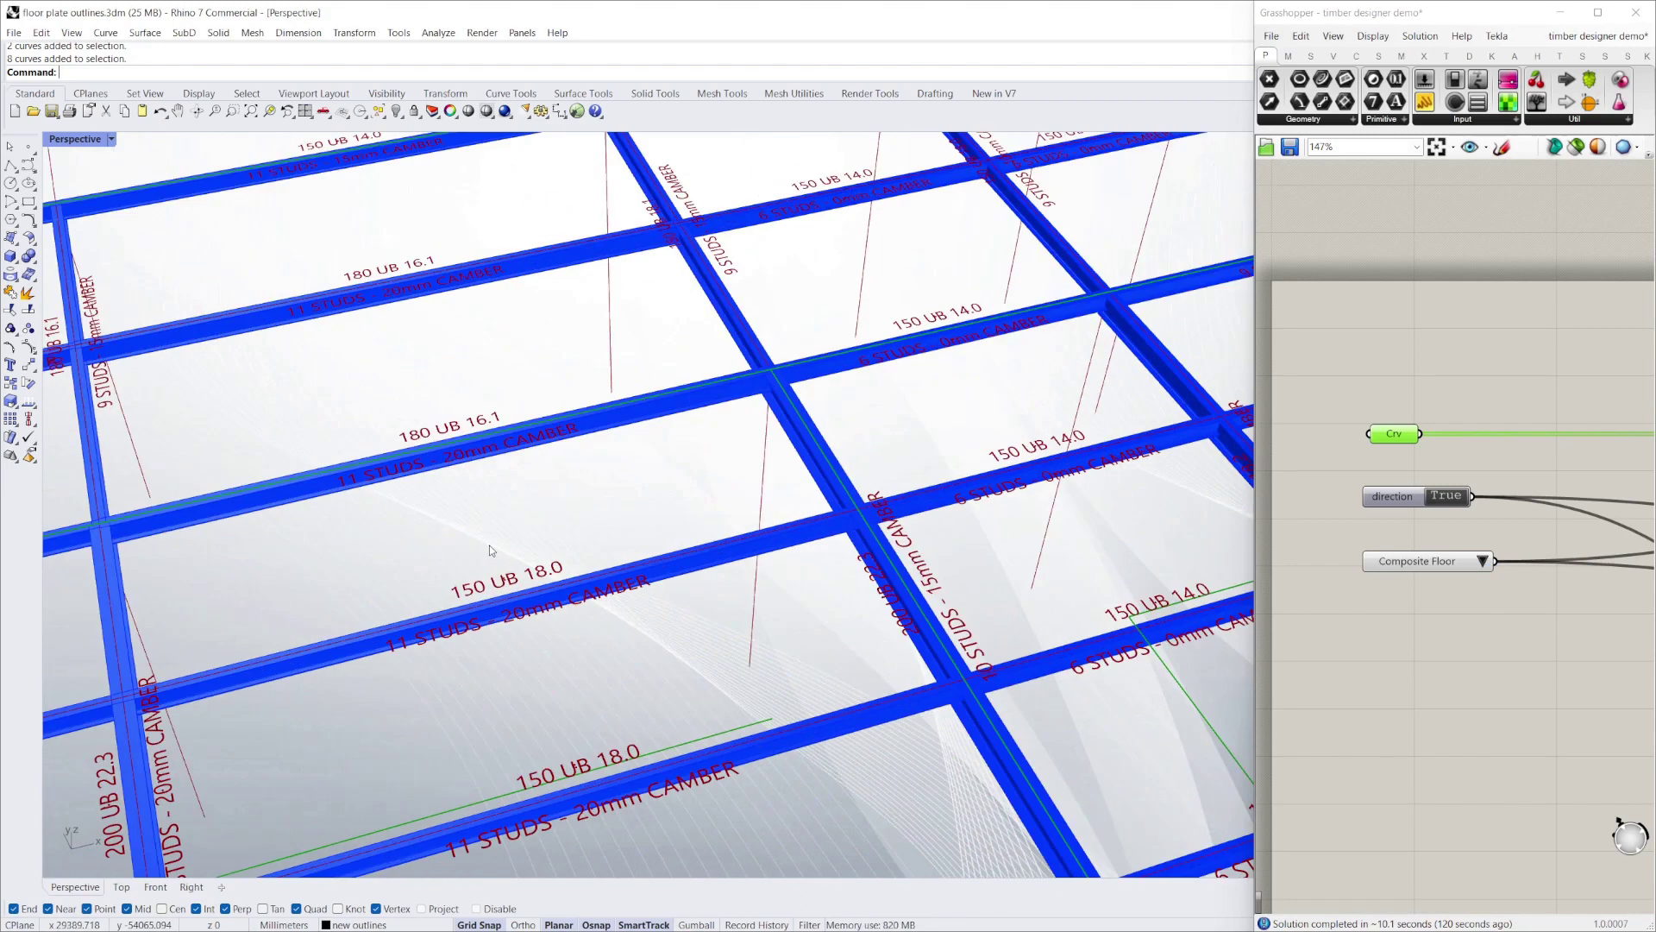
scroll(517, 453, "down", 5)
scroll(526, 492, "up", 5)
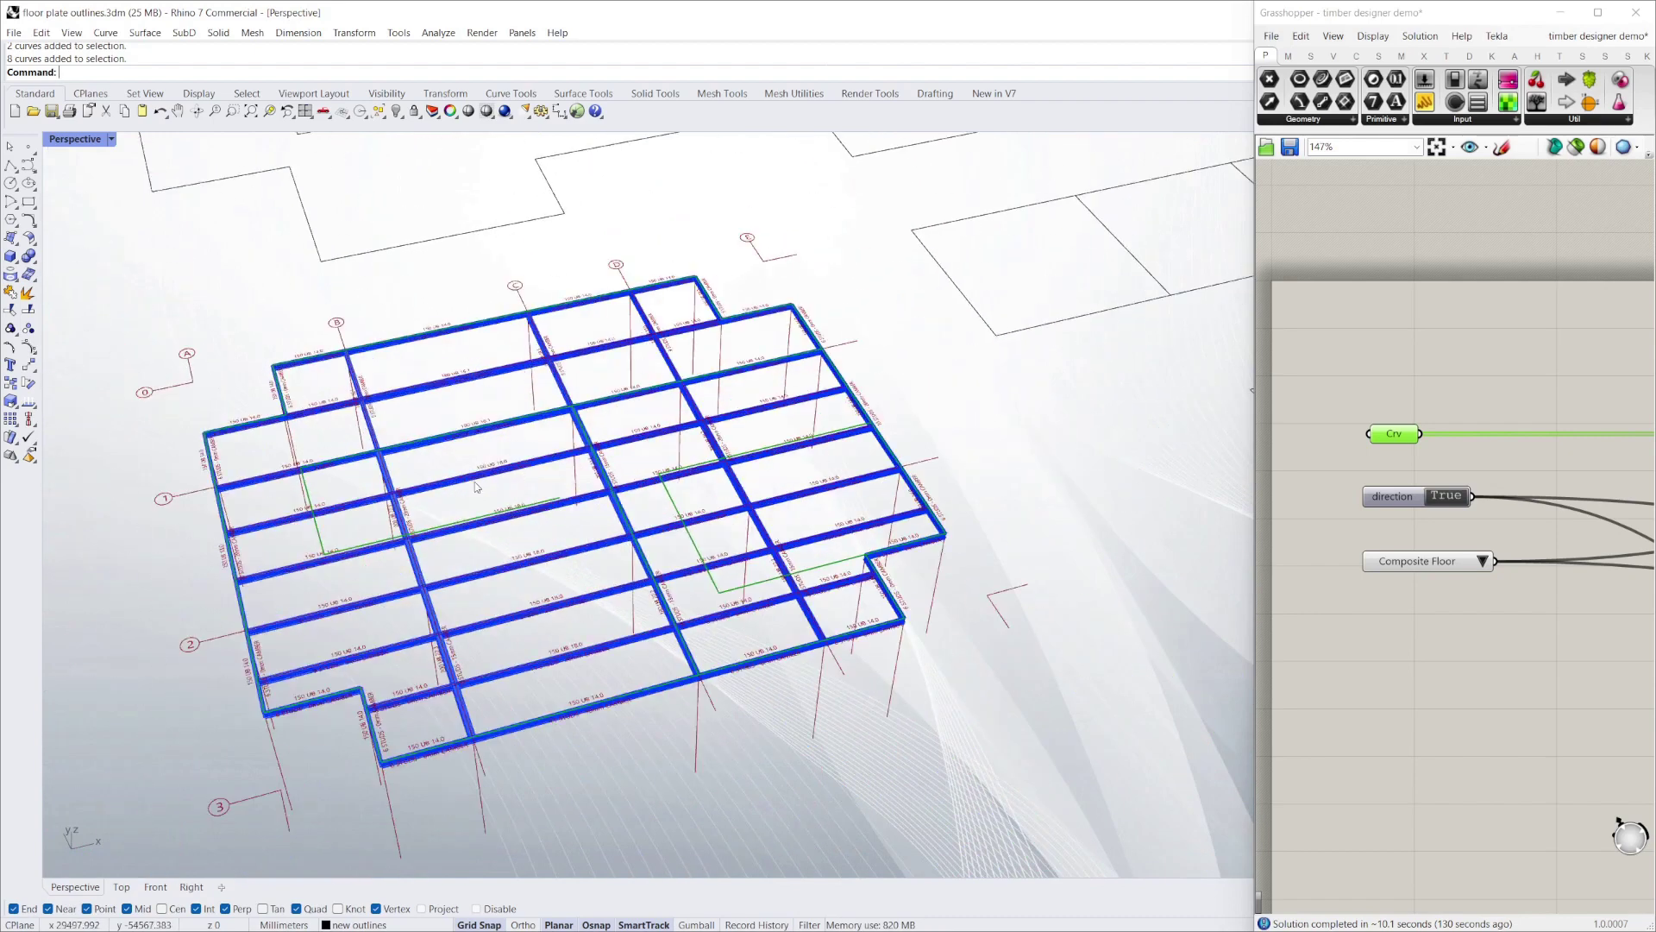
scroll(481, 497, "down", 5)
scroll(414, 604, "up", 2)
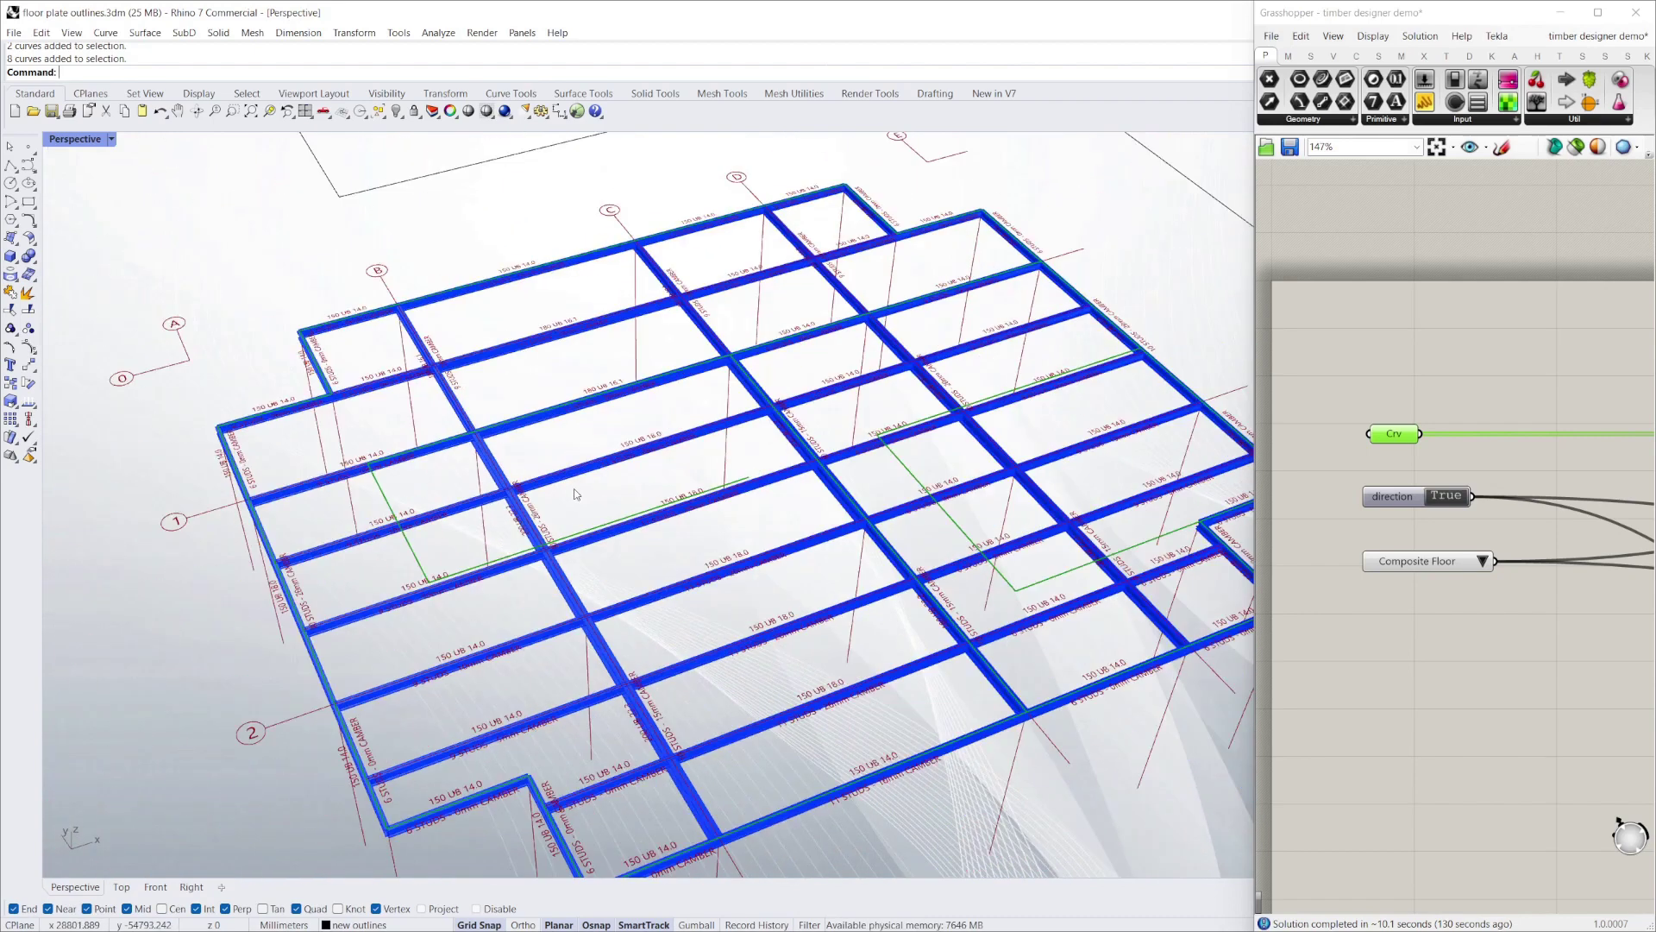
scroll(397, 637, "down", 2)
left_click_drag(271, 654, 271, 655)
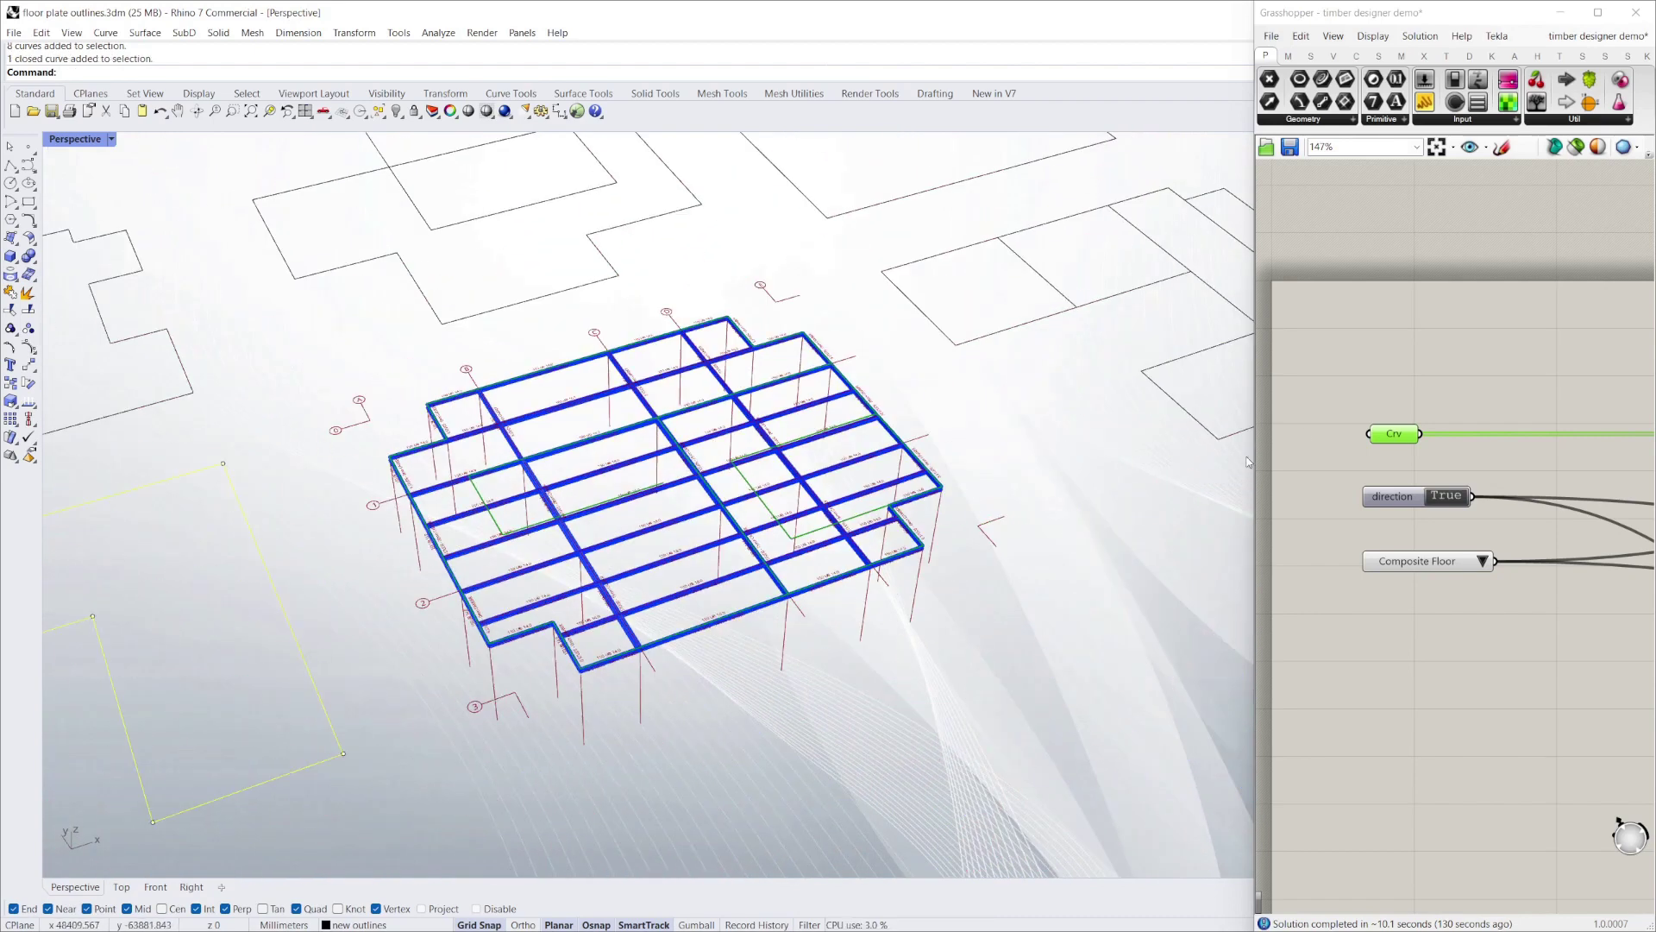
left_click(929, 418)
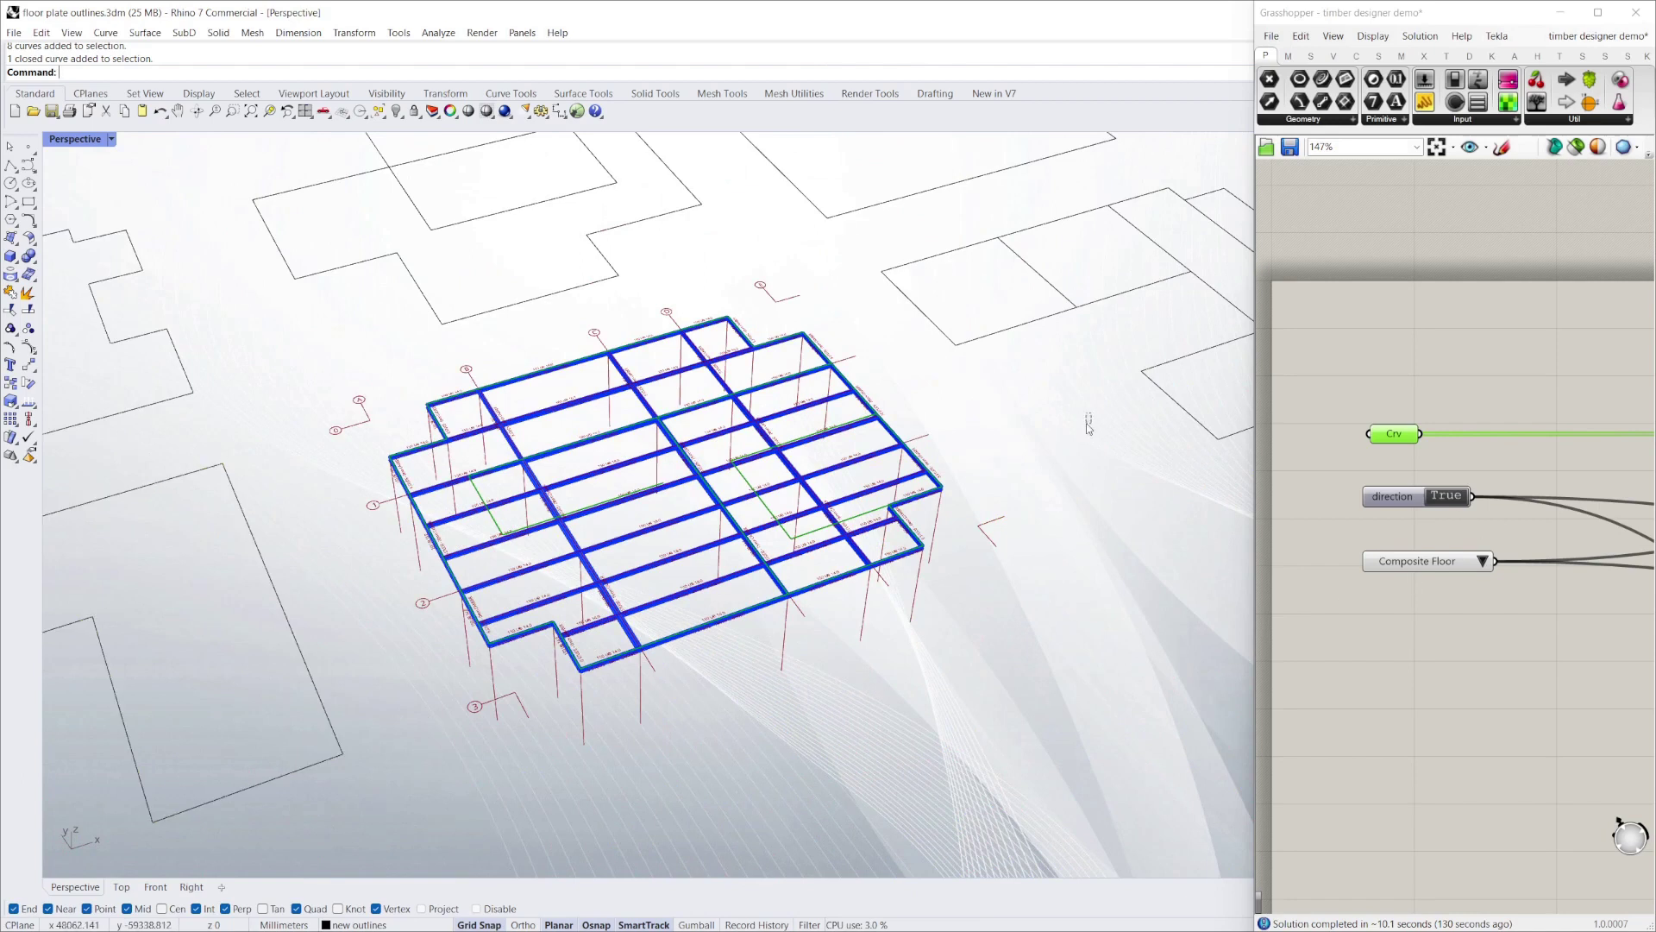
scroll(1089, 423, "down", 6)
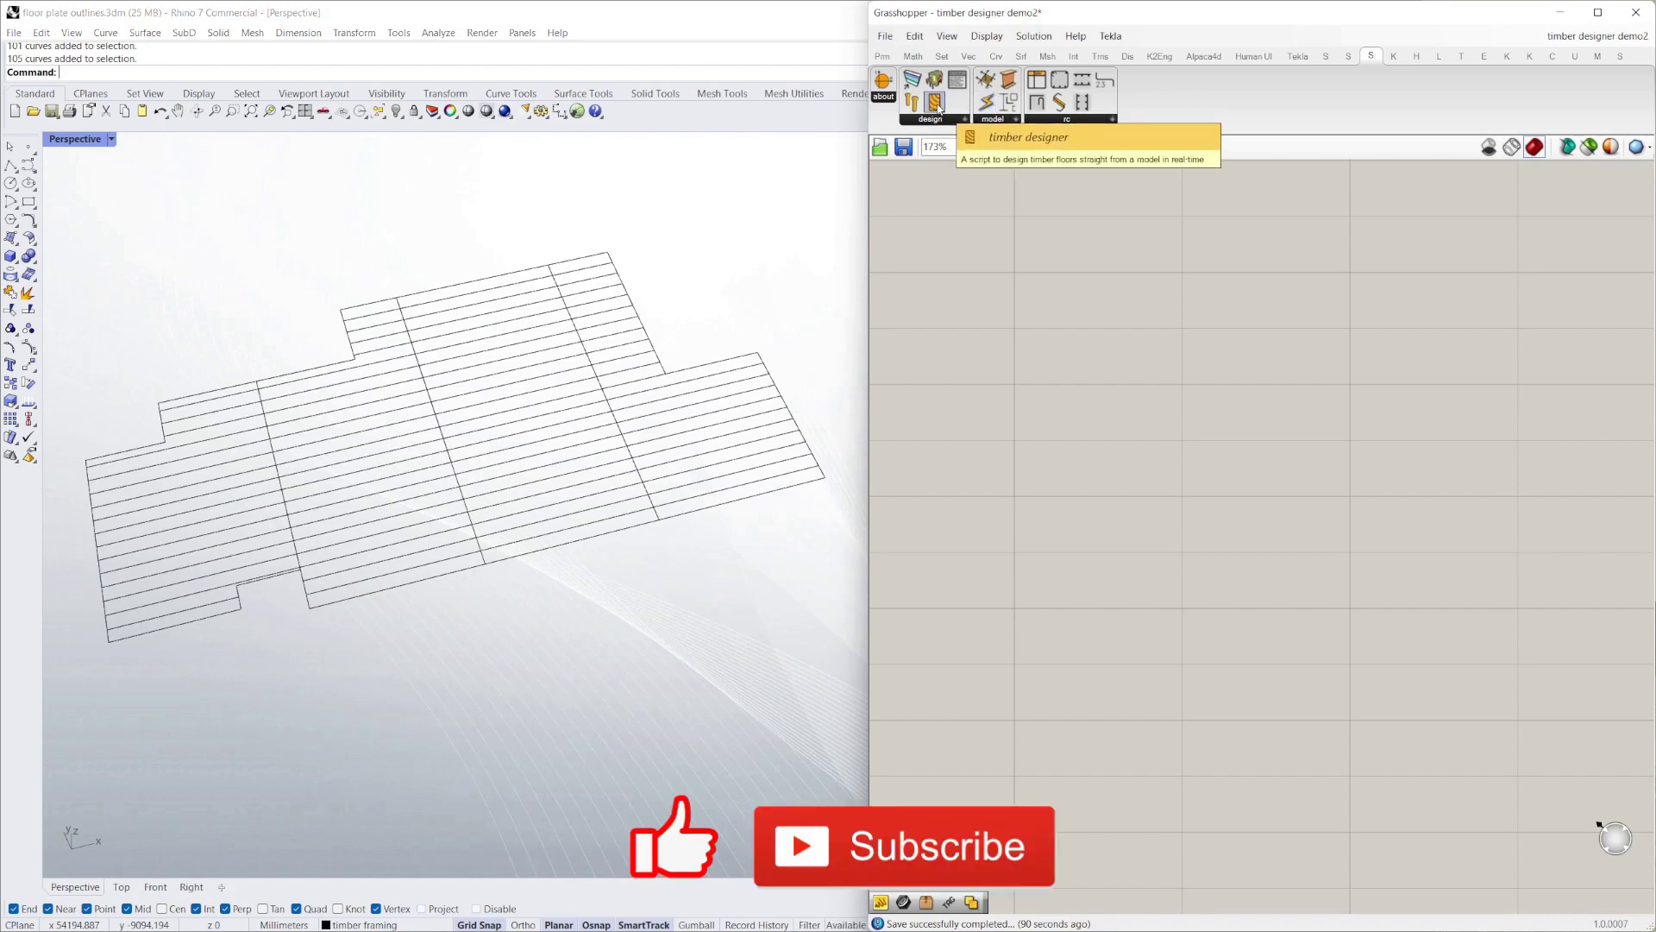
Add the timber designer component to the empty Grasshopper canvas and position it with room around its inputs
left_click_drag(940, 112, 1173, 626)
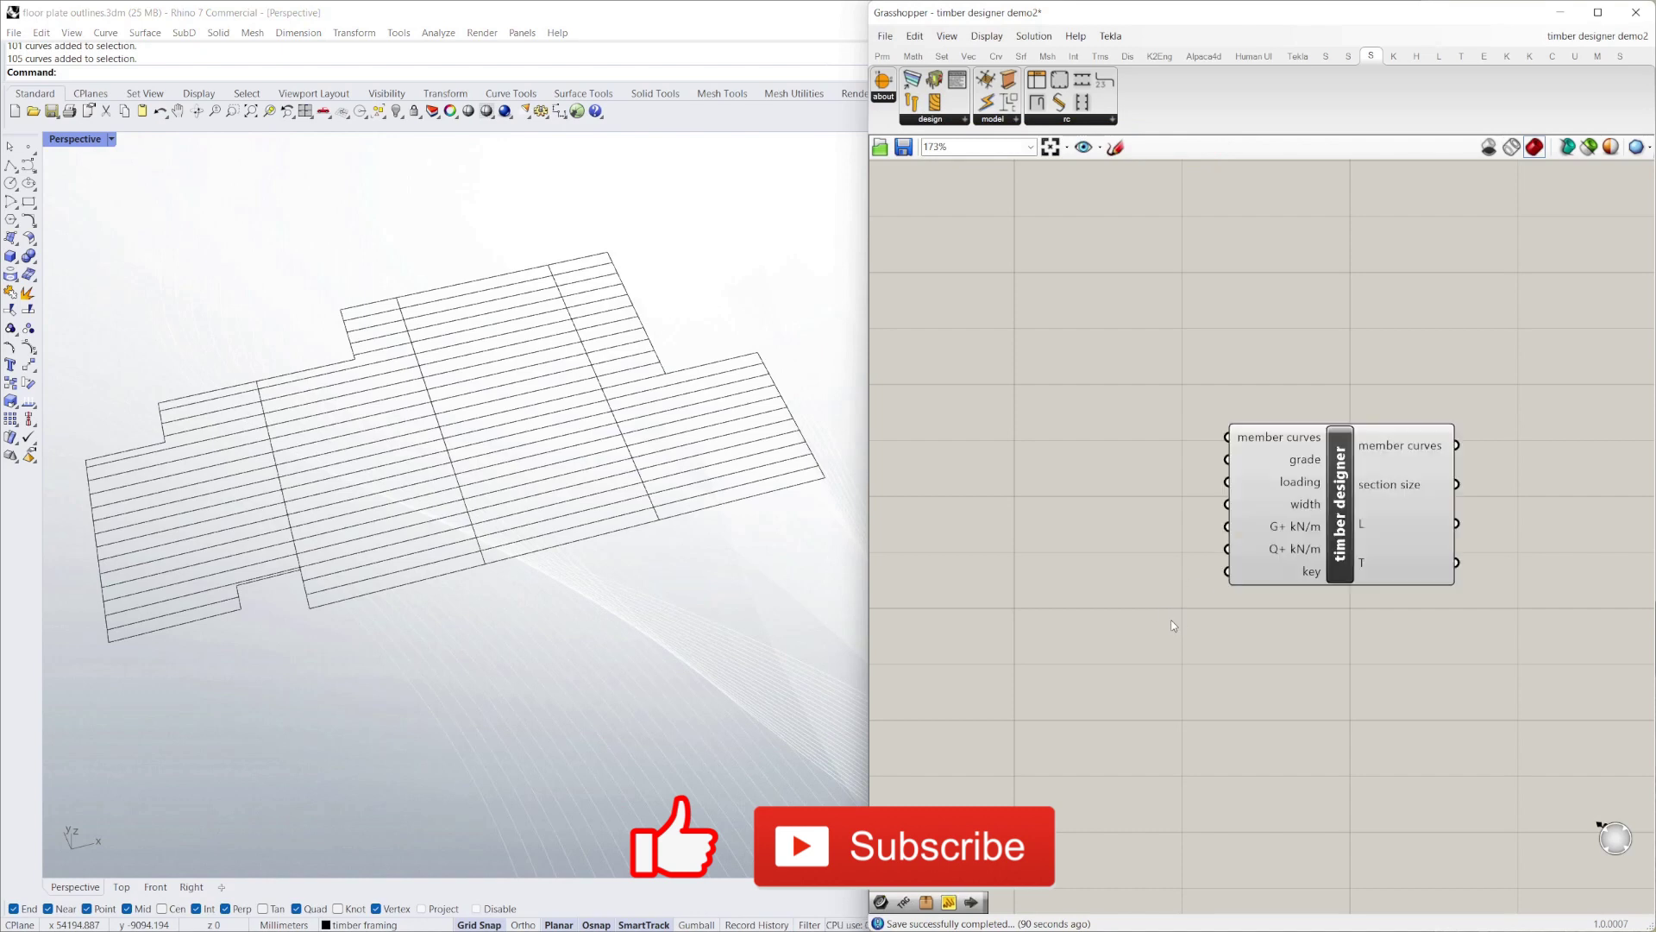
left_click_drag(1340, 506, 1374, 482)
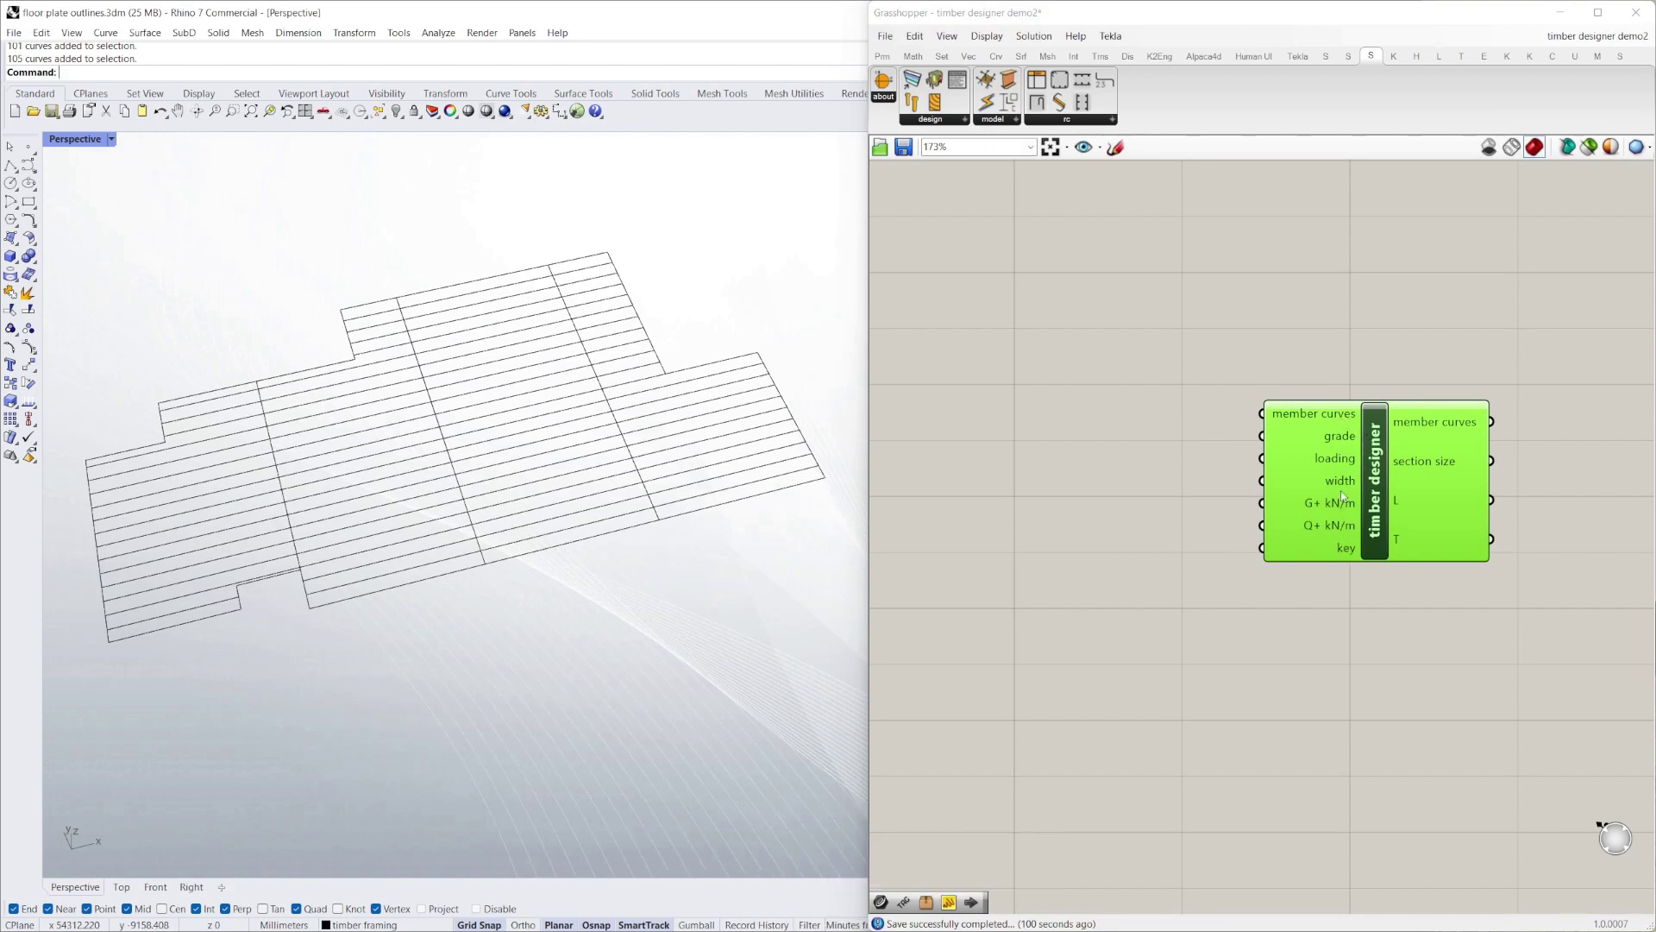
mouse_move(1298, 418)
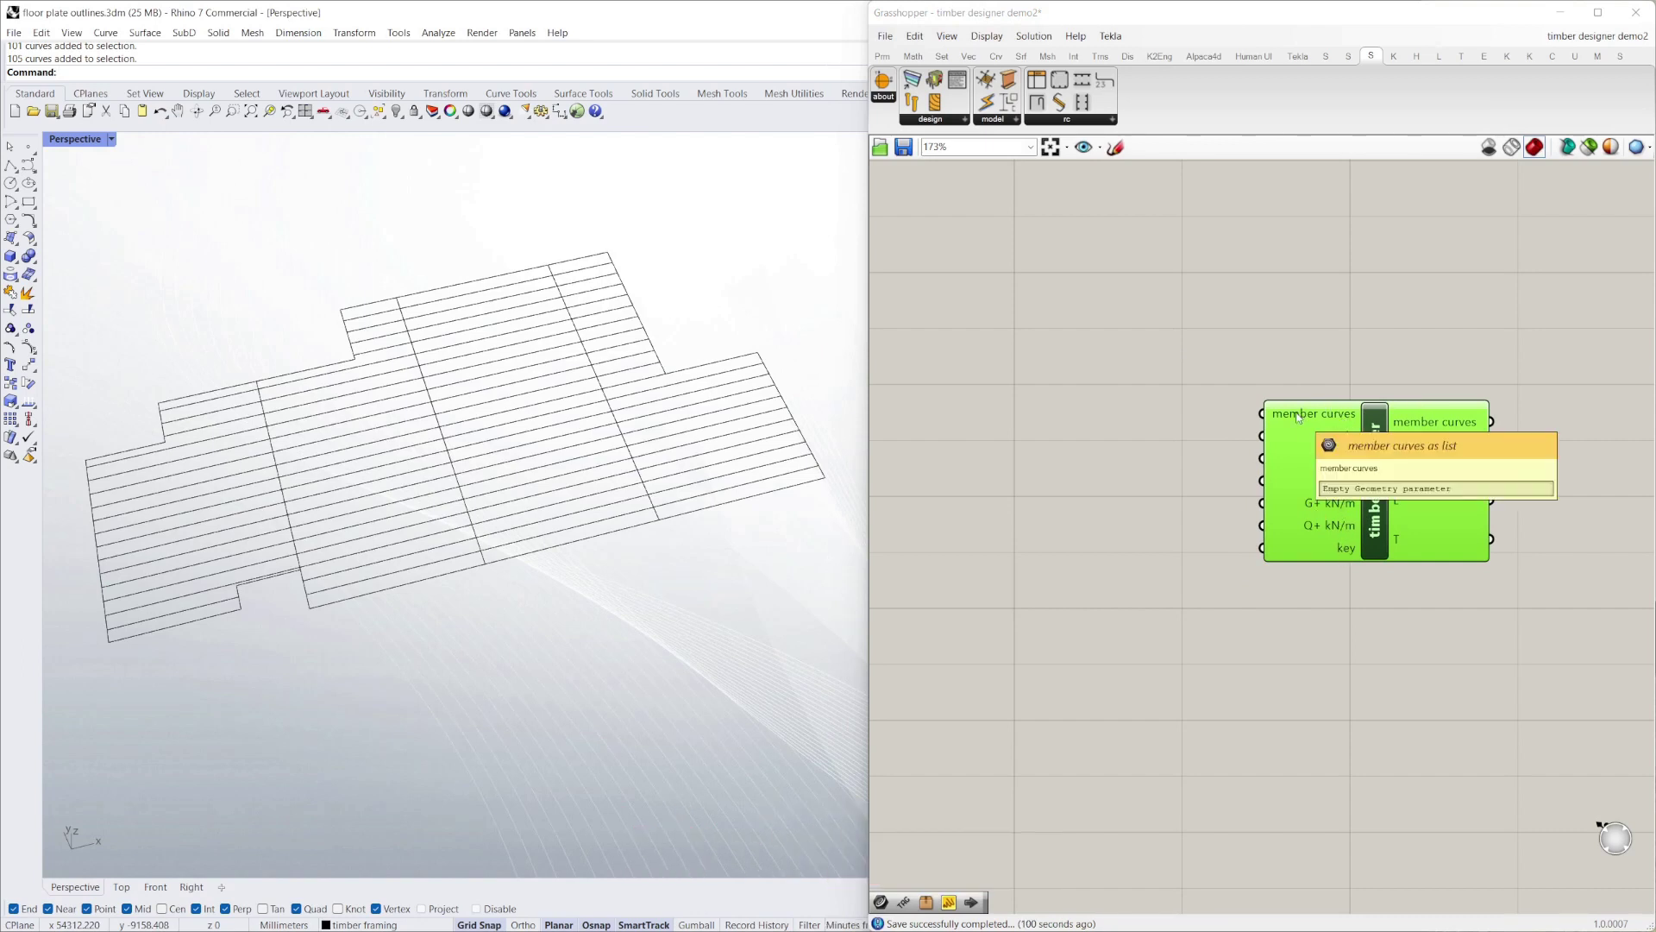
left_click(1210, 373)
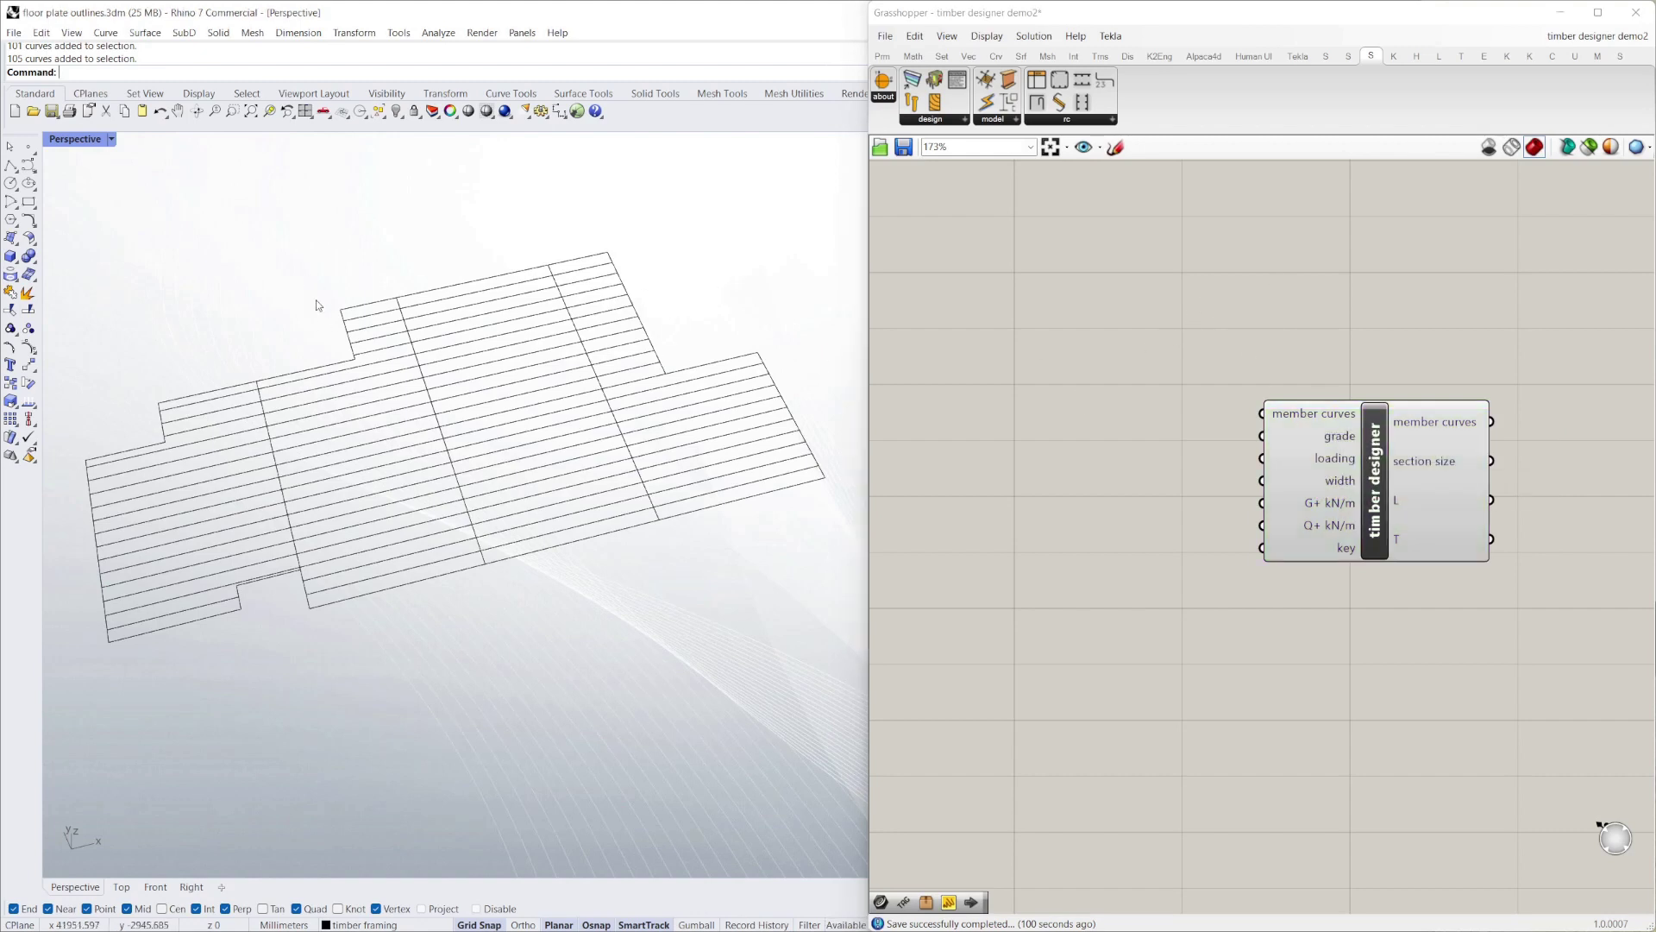
Add a Curve parameter and assign all the floor framing lines to it using Set Multiple Curves
scroll(319, 304, "down", 3)
scroll(328, 295, "up", 2)
left_click_drag(91, 281, 837, 707)
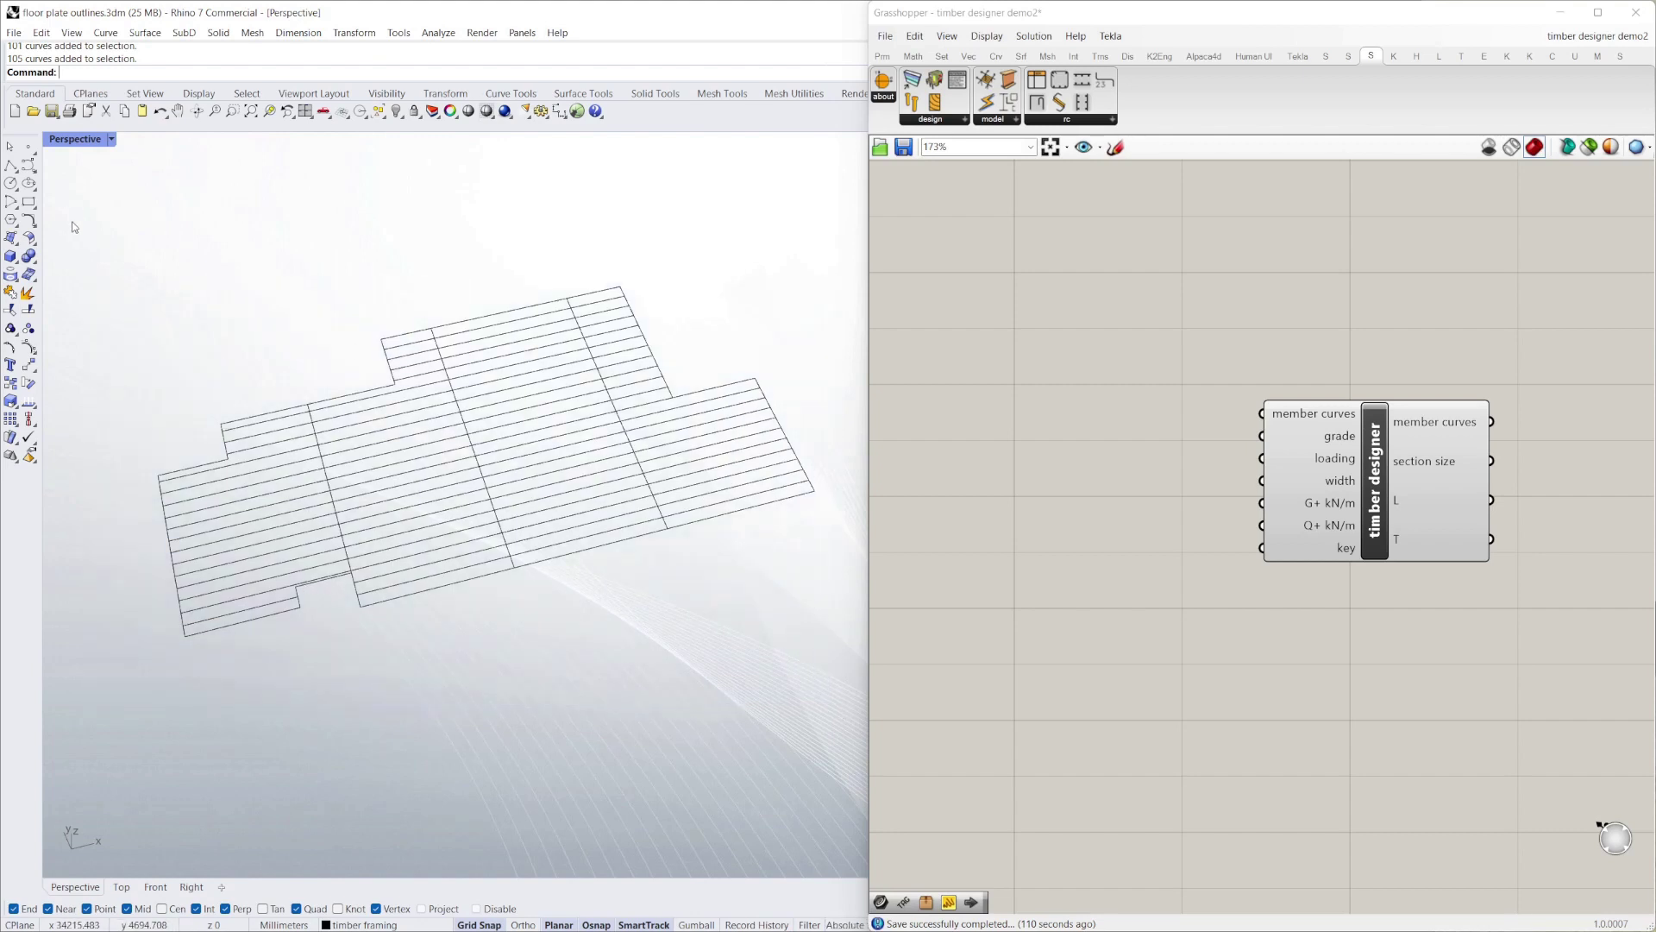
left_click_drag(82, 236, 835, 658)
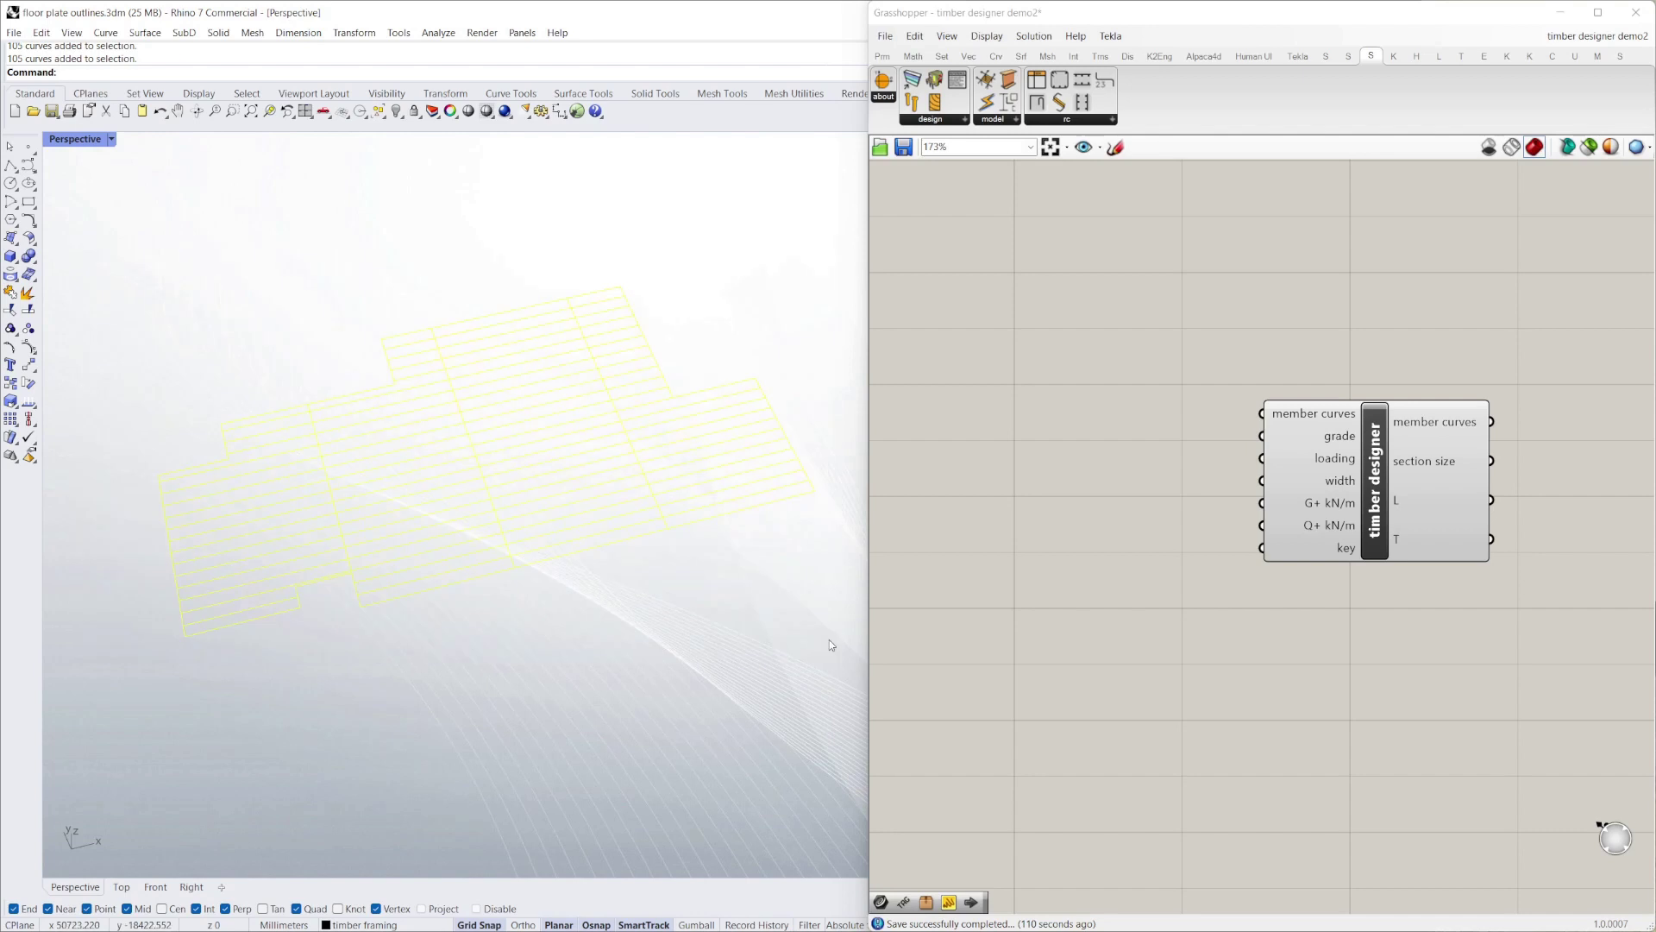
double_click(1083, 417)
type("curve")
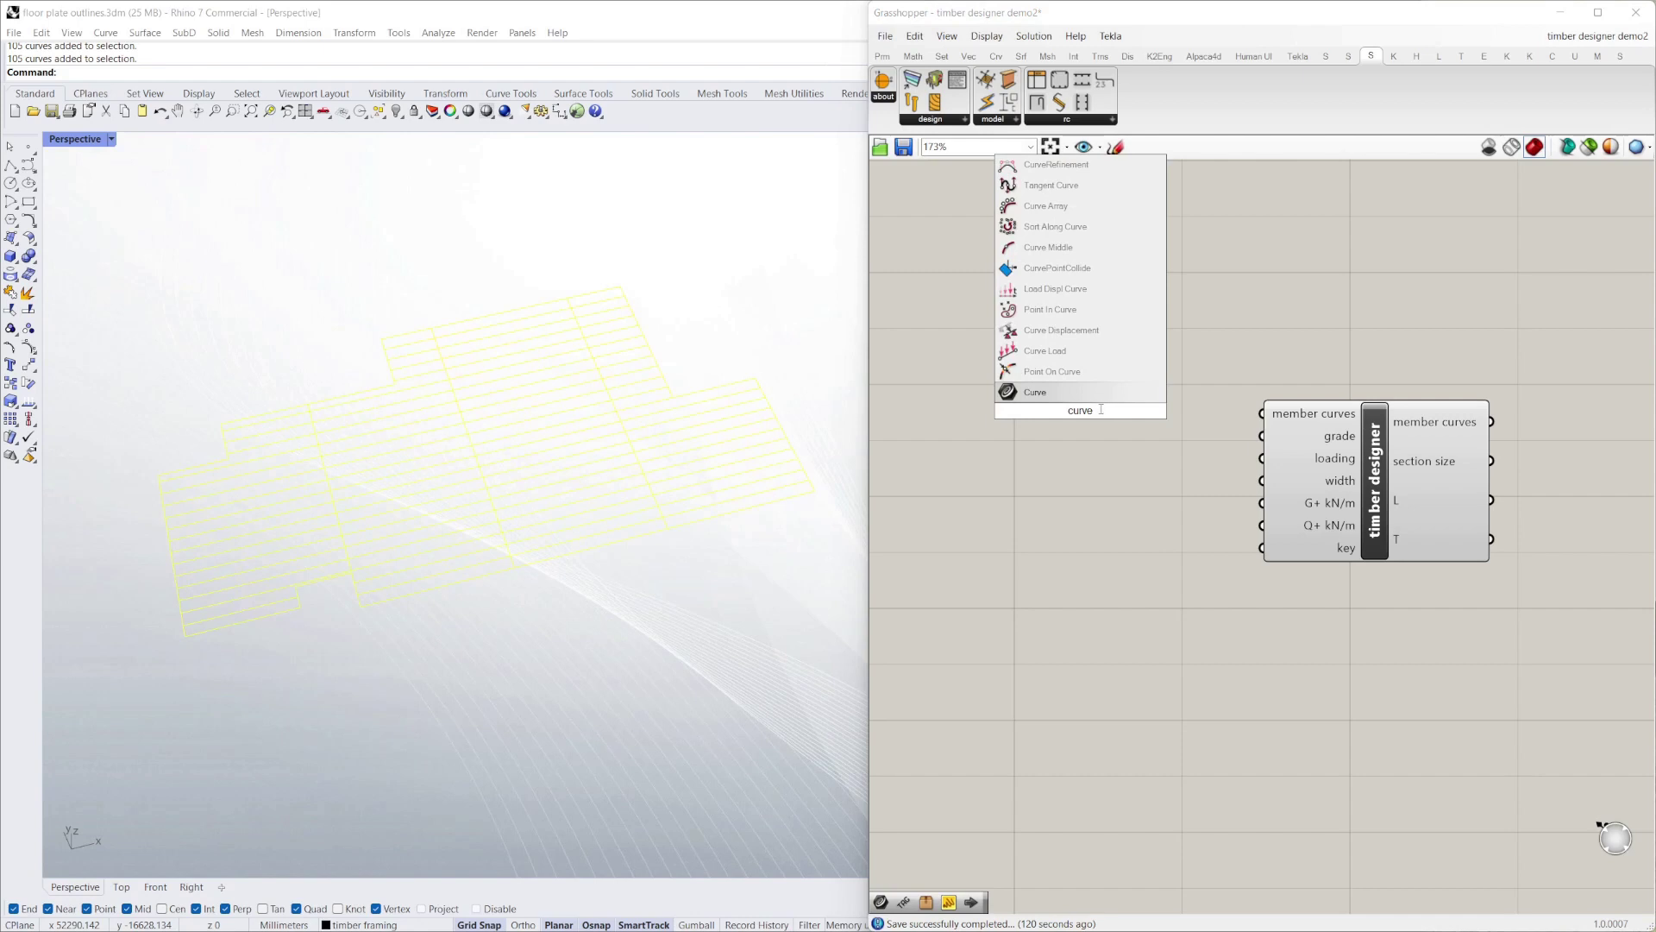
key("Return")
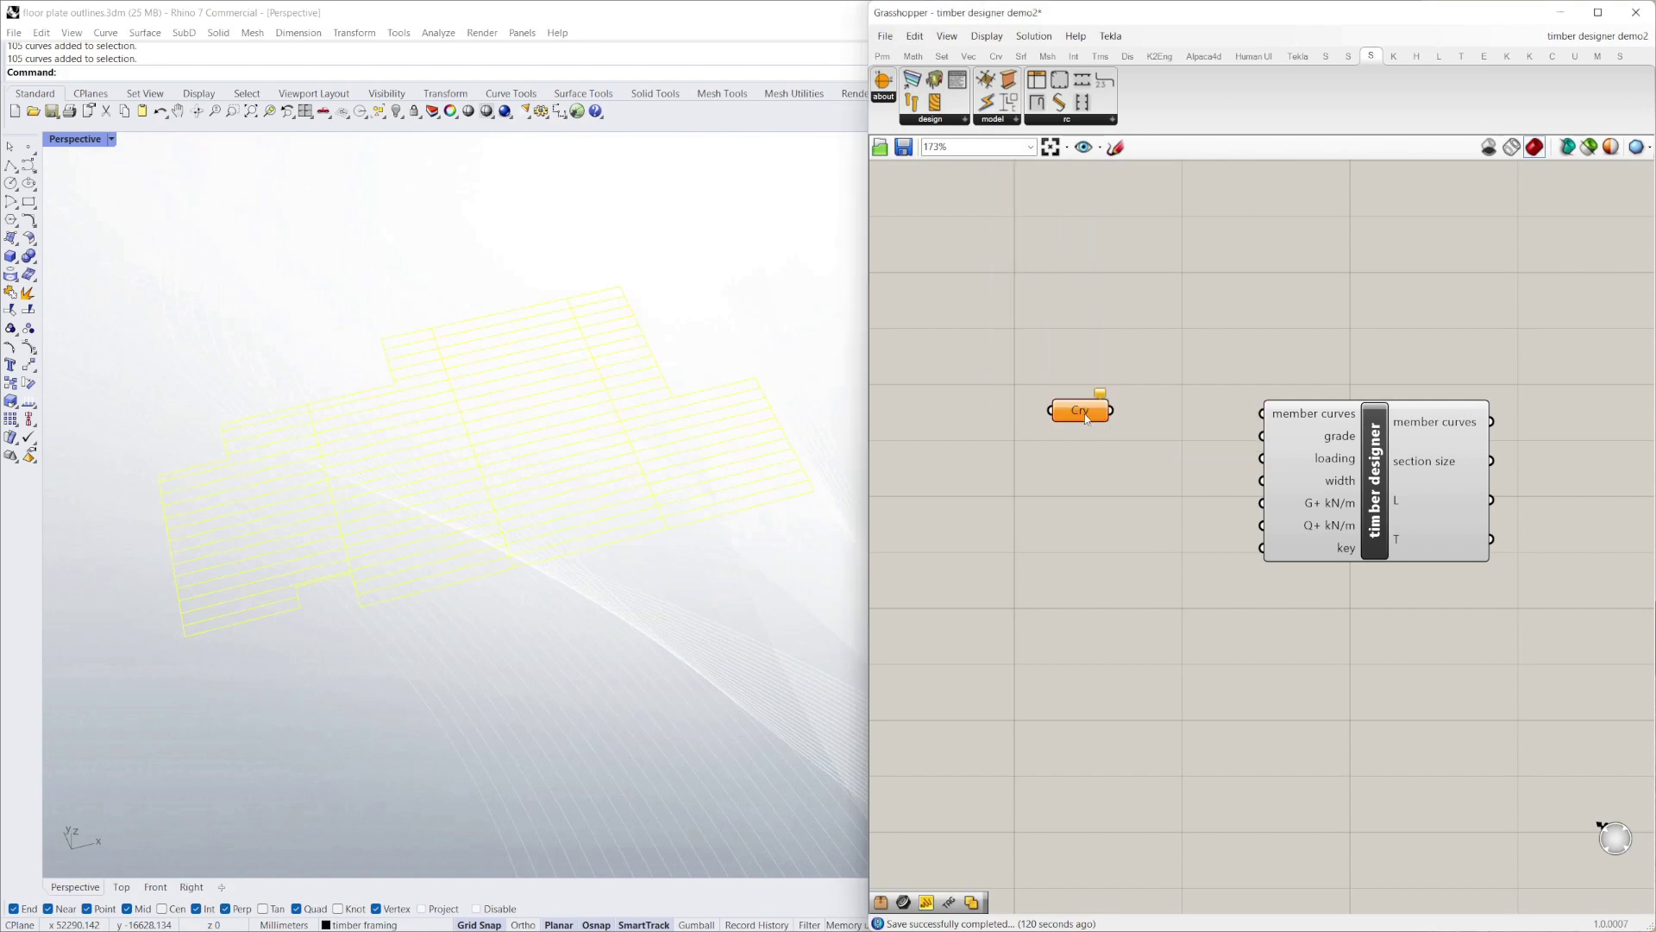
right_click(1085, 417)
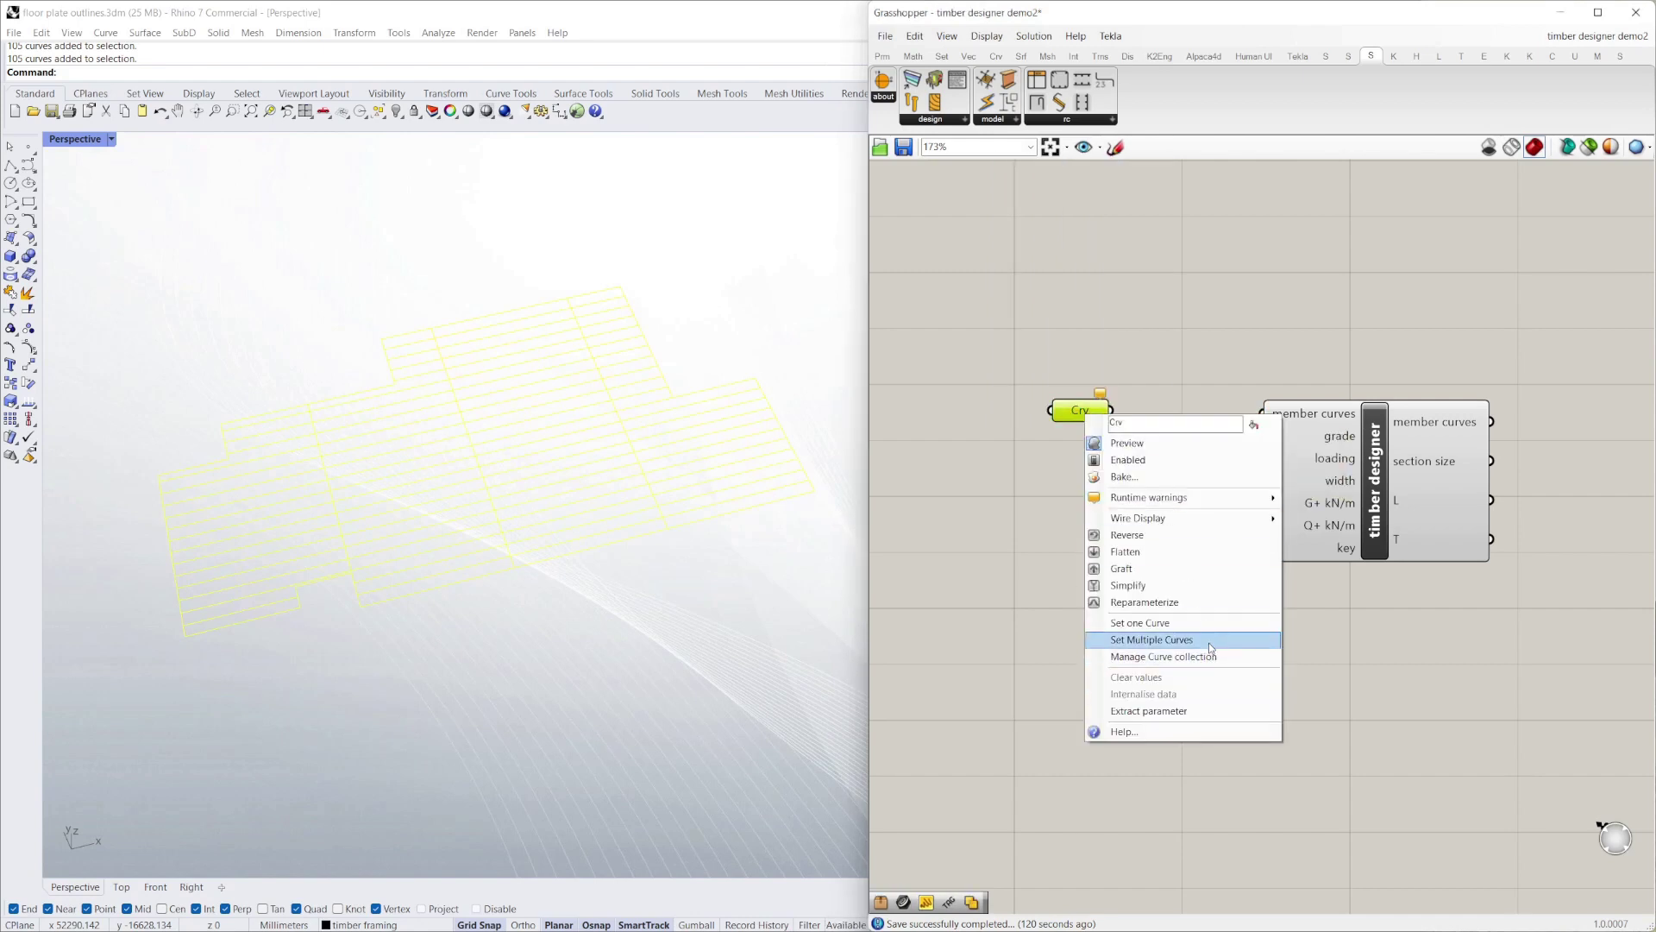
left_click(1152, 639)
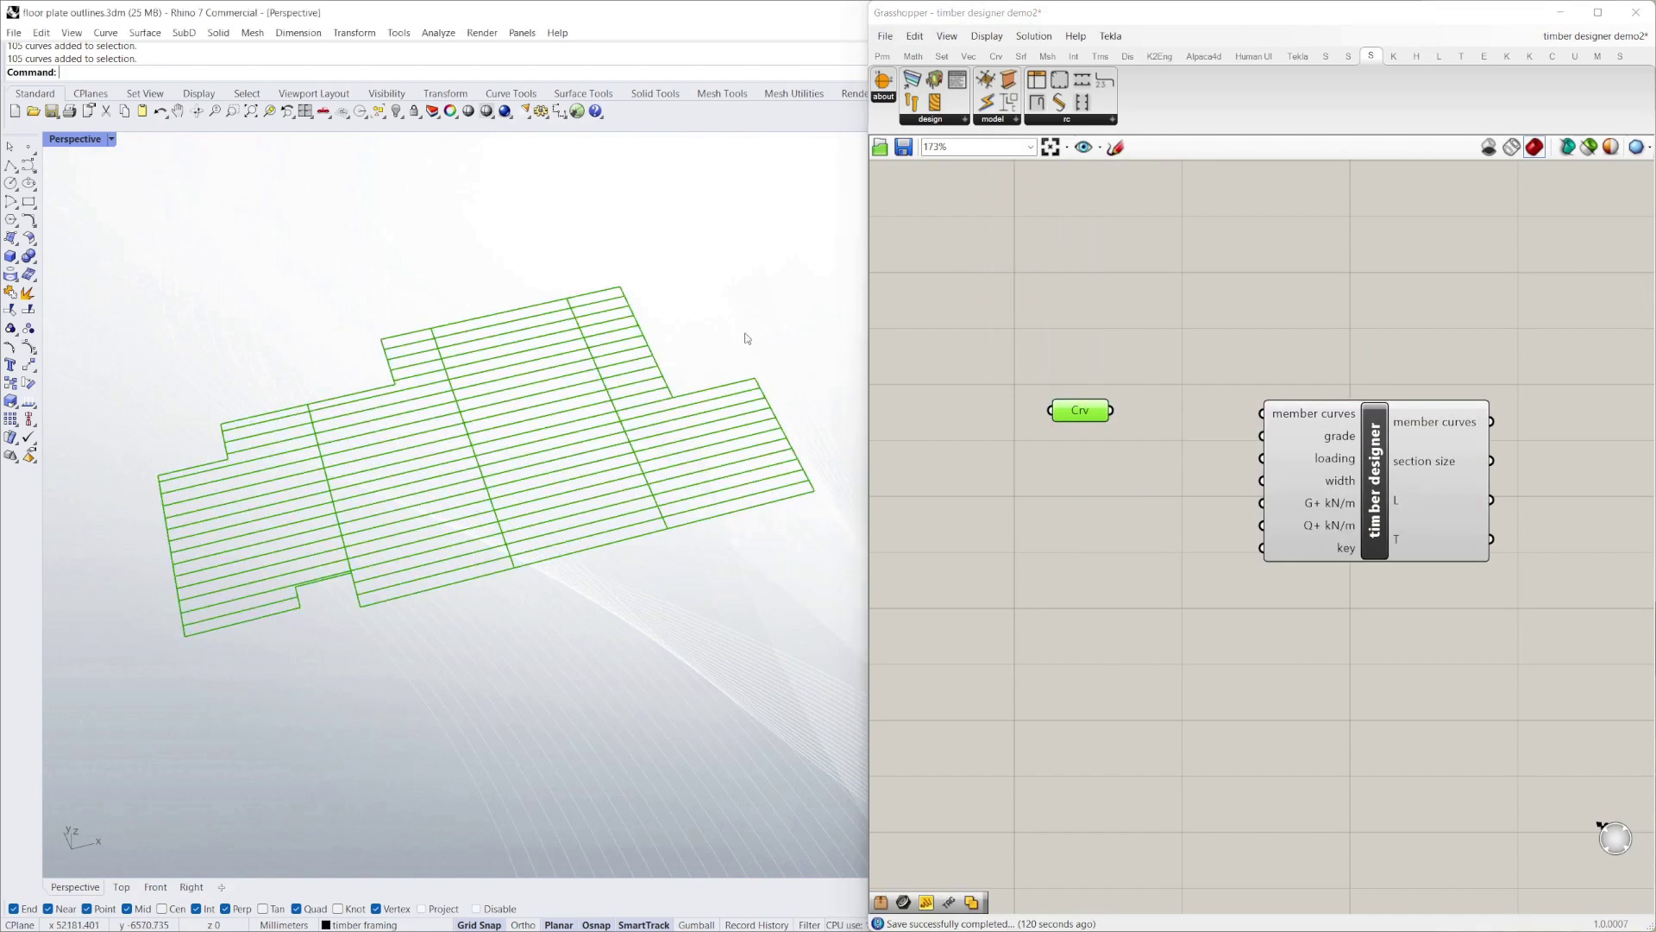
Connect the Crv parameter to the timber designer's member curves input and align it beside that input
left_click(1112, 403)
left_click_drag(1112, 404, 1140, 403)
left_click(1116, 370)
left_click(1121, 403)
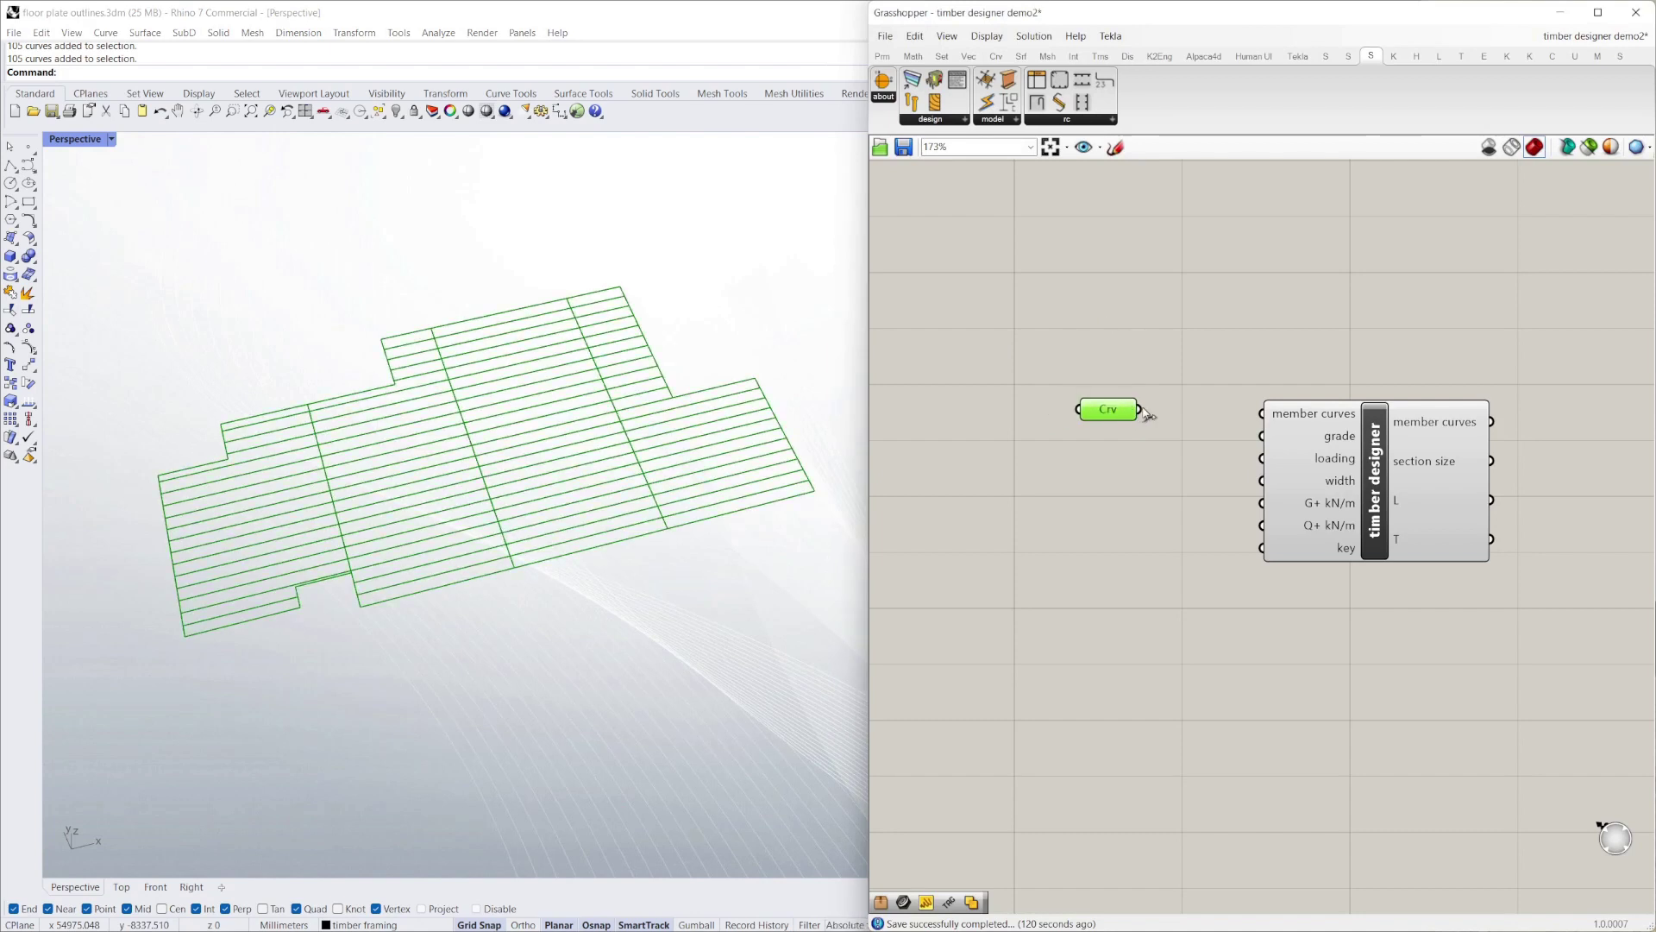
left_click_drag(1101, 418, 1262, 414)
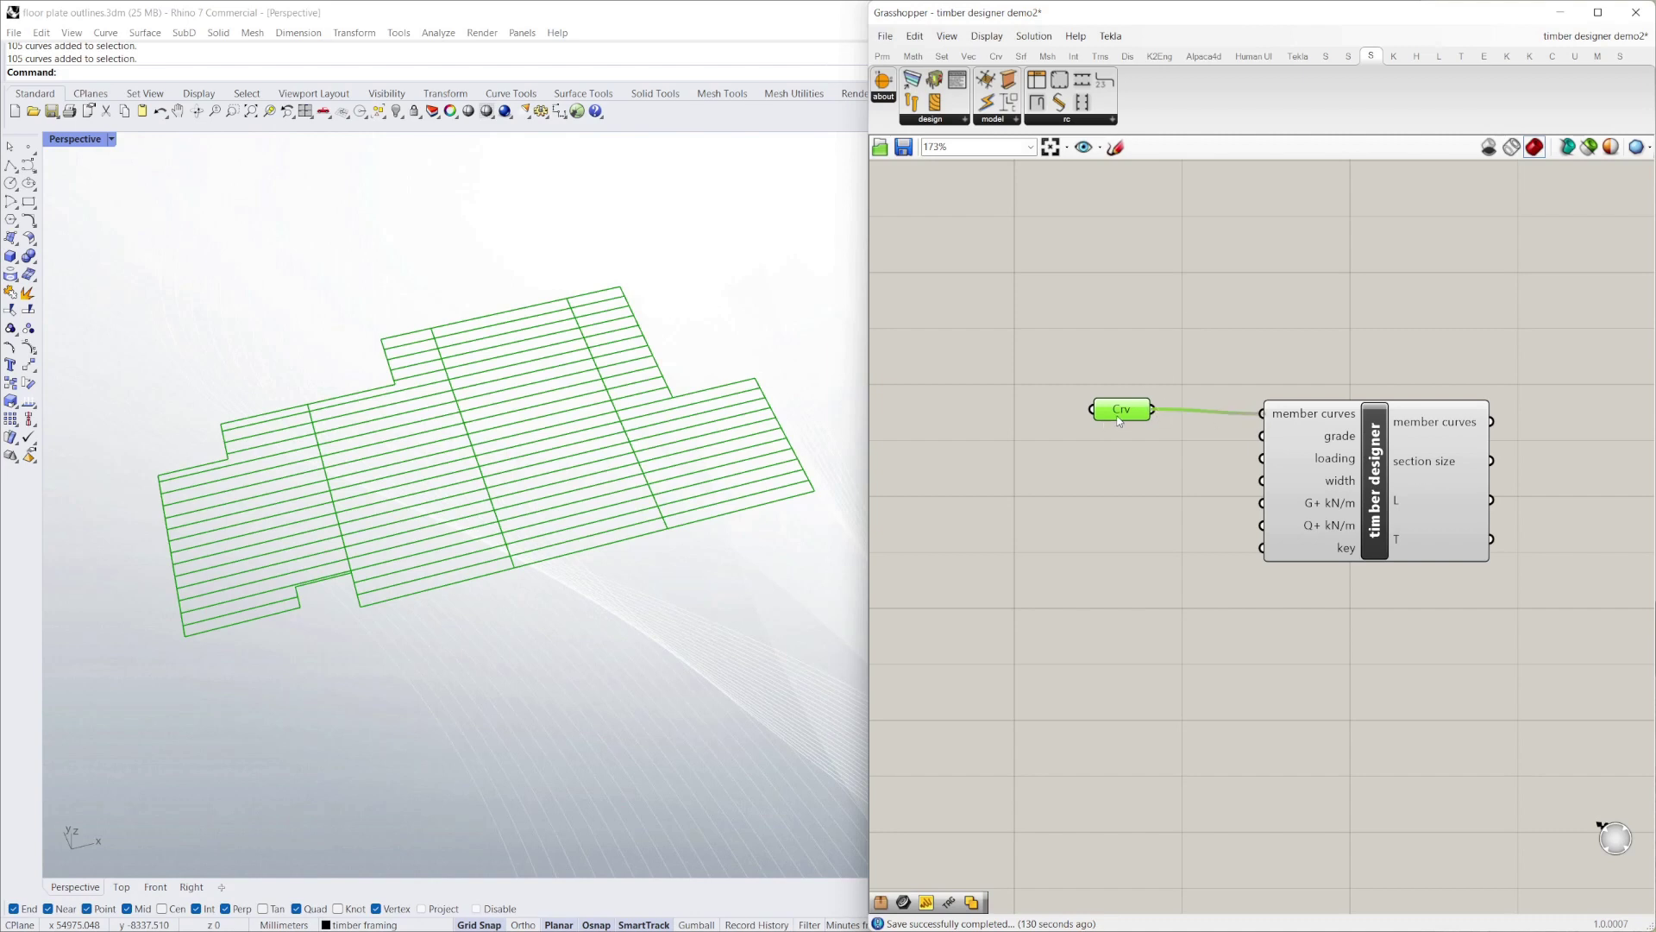
left_click(1194, 341)
left_click_drag(1122, 404, 1161, 409)
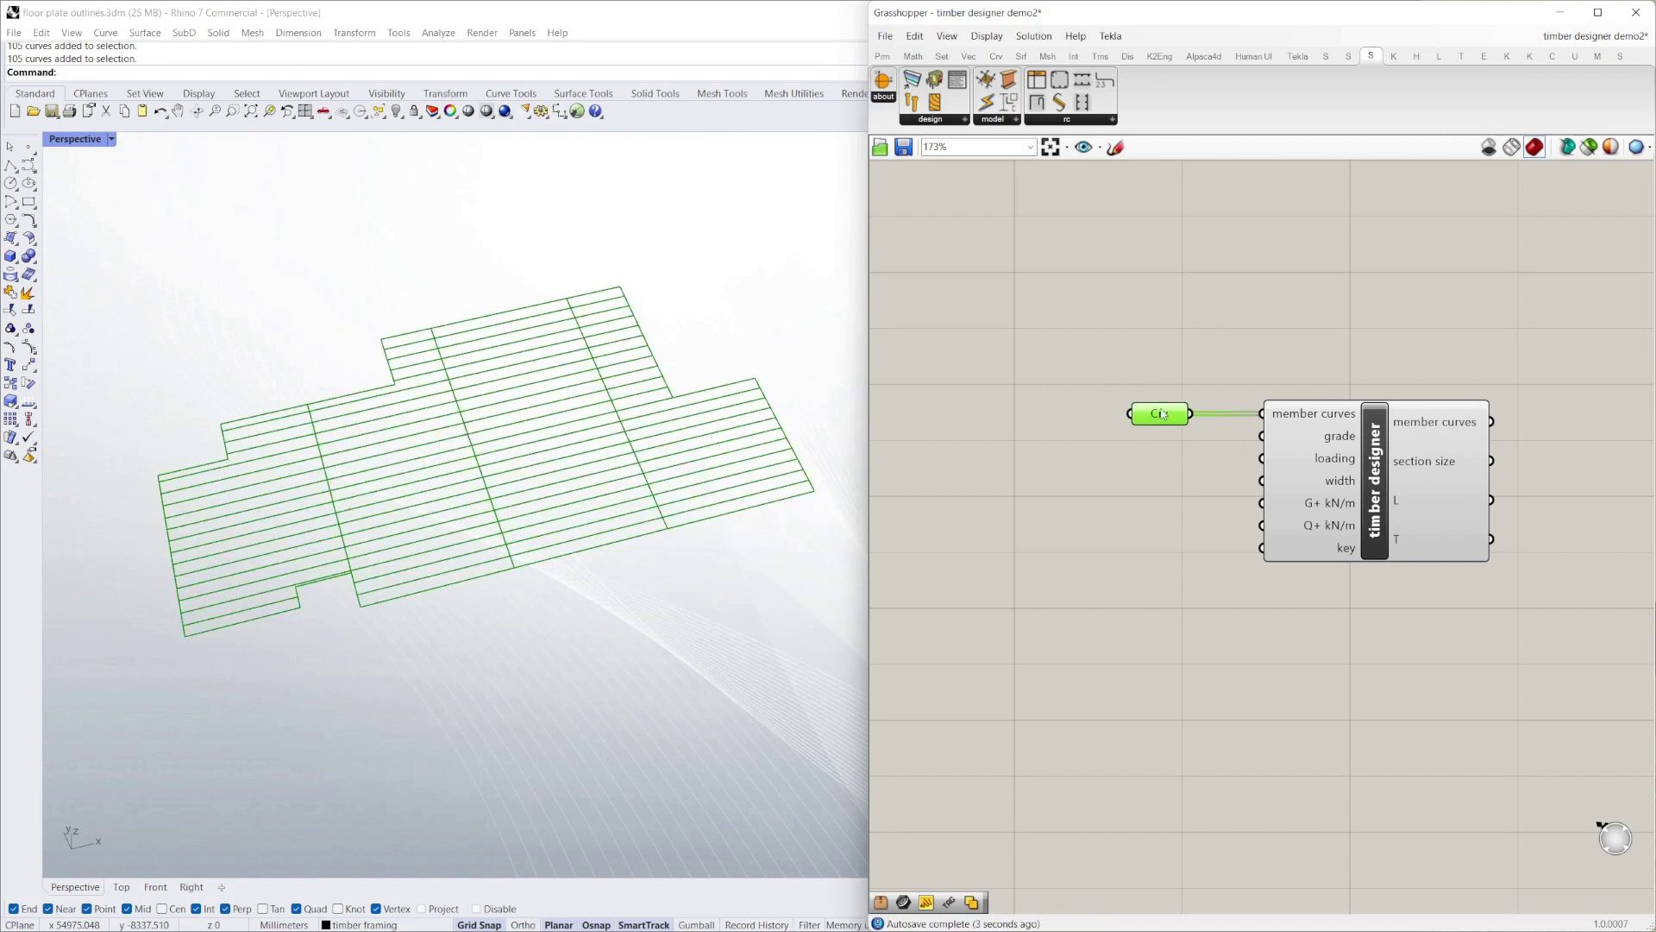
left_click(1329, 355)
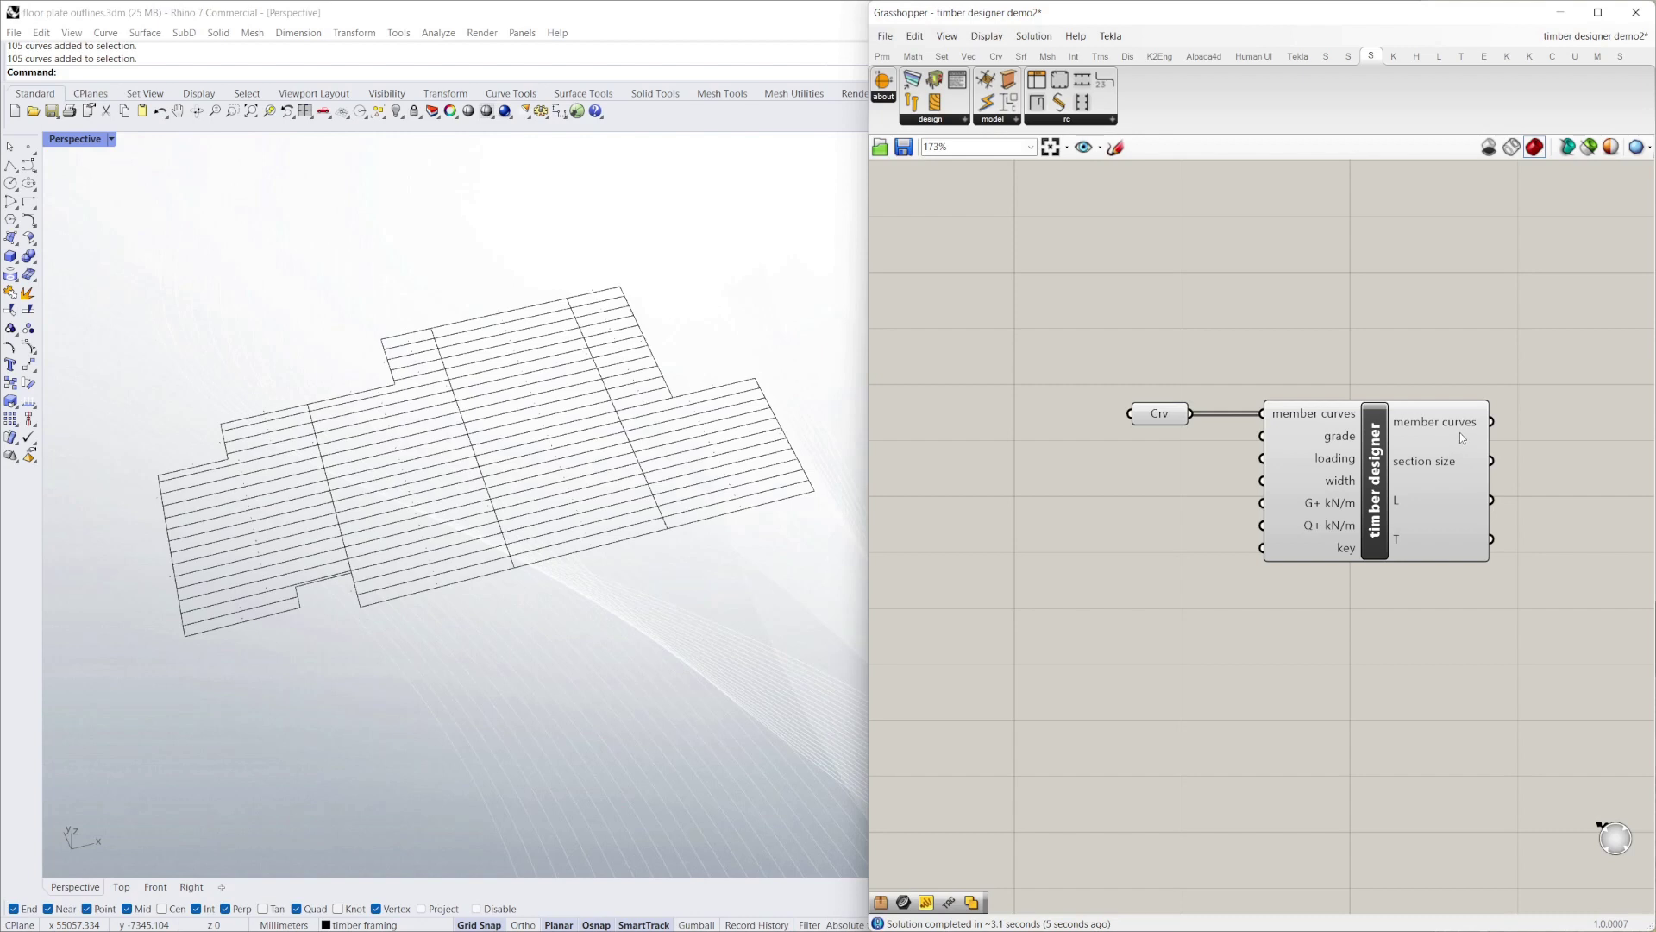
Add a Text Tag 3D component and place it beside the L and T outputs of the timber designer
mouse_move(1459, 425)
scroll(1056, 480, "up", 2)
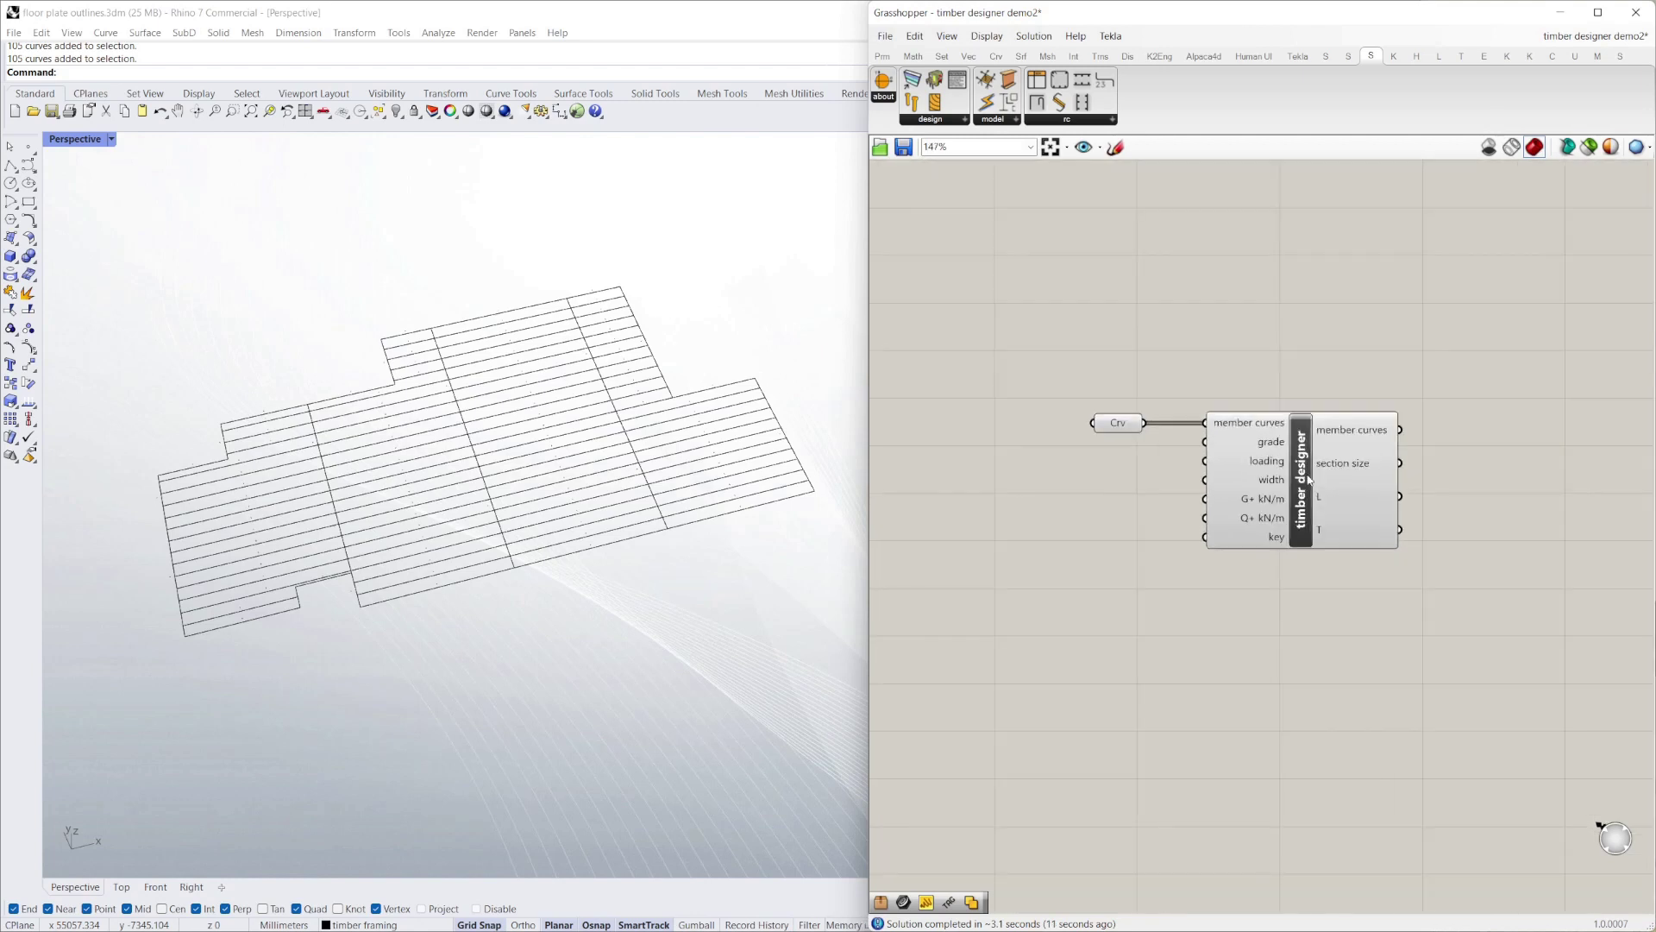
scroll(687, 562, "up", 2)
scroll(433, 476, "up", 2)
scroll(471, 481, "down", 3)
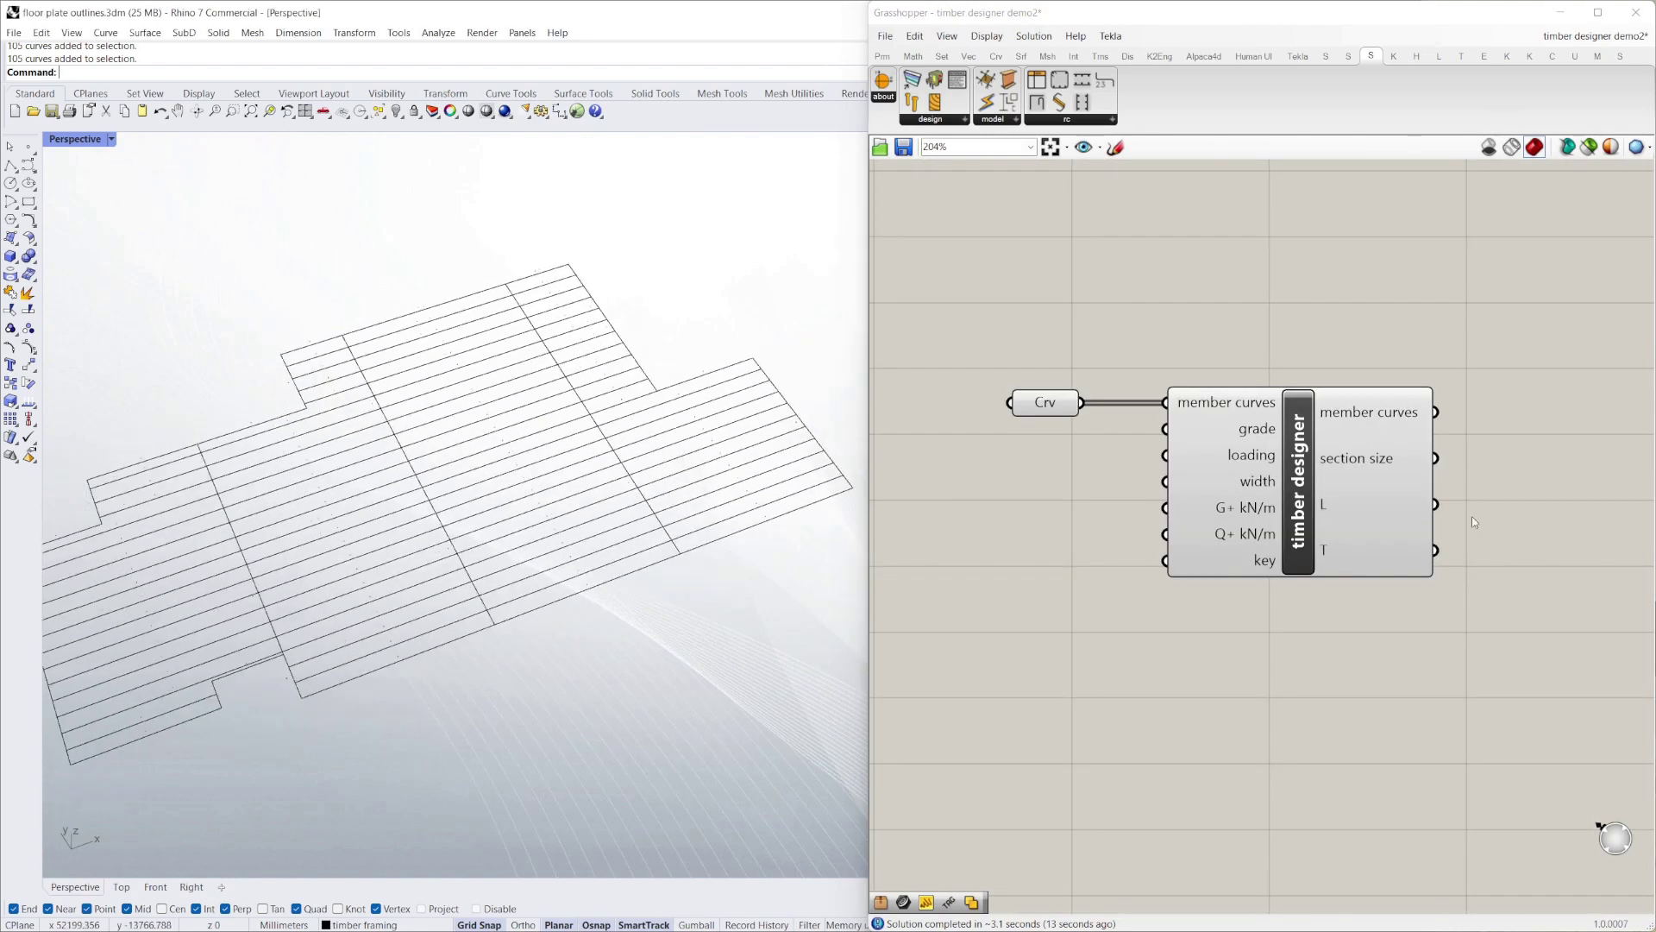
mouse_move(677, 525)
right_mouse_down()
mouse_move(658, 488)
mouse_move(687, 509)
right_mouse_up()
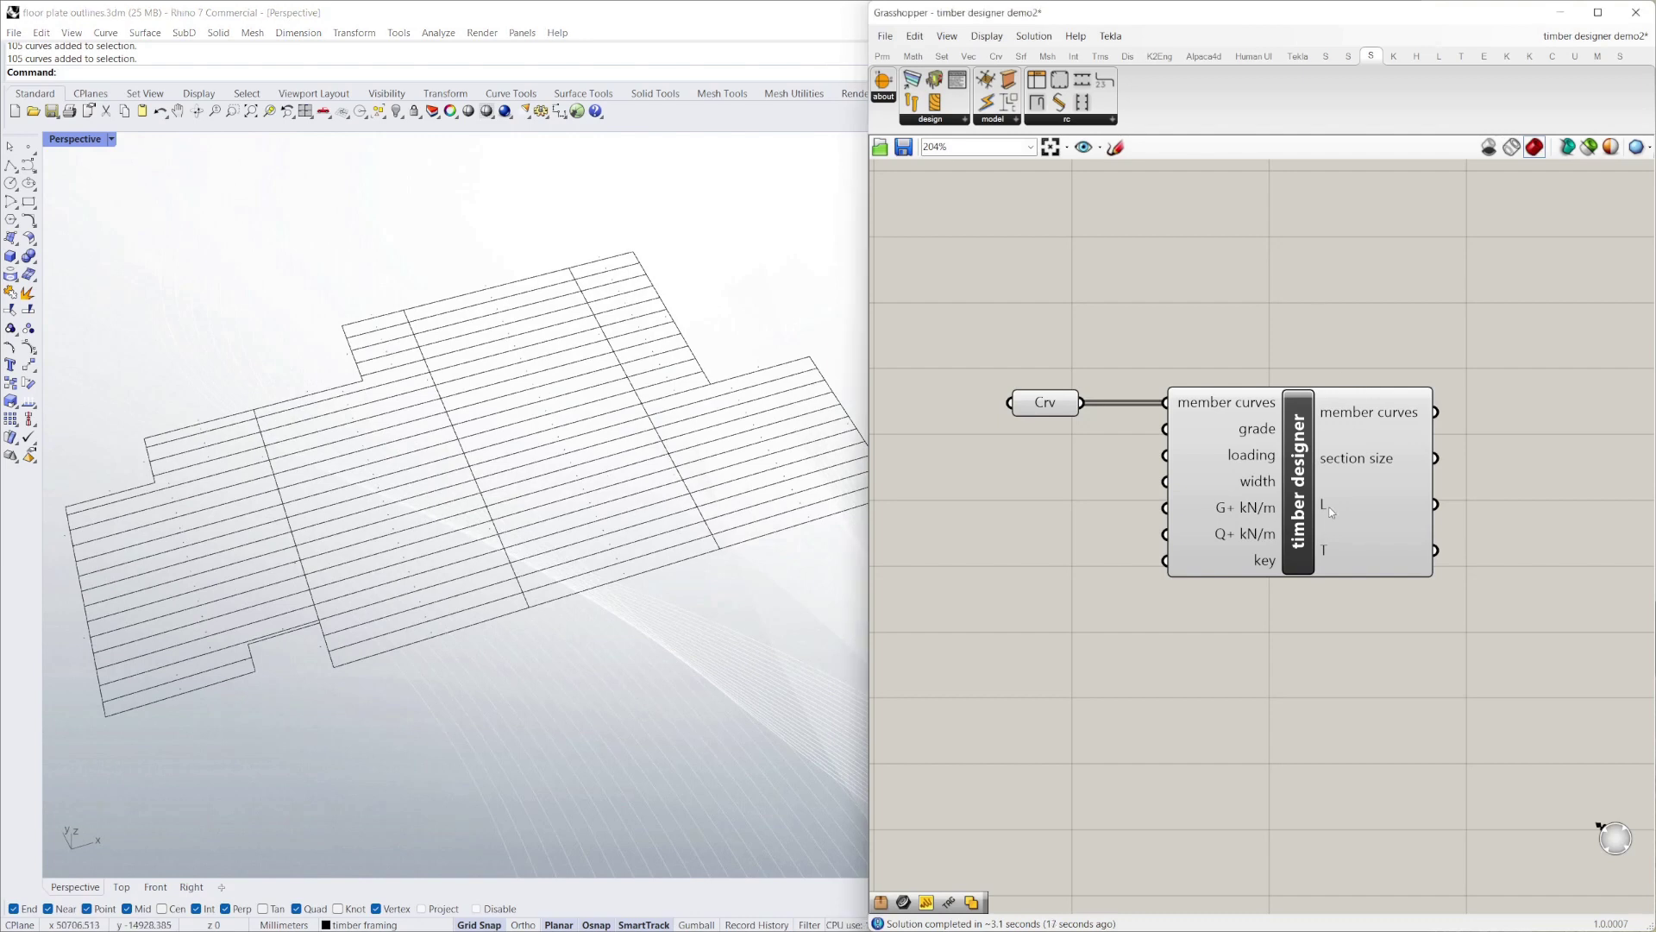
double_click(1263, 272)
type("tag")
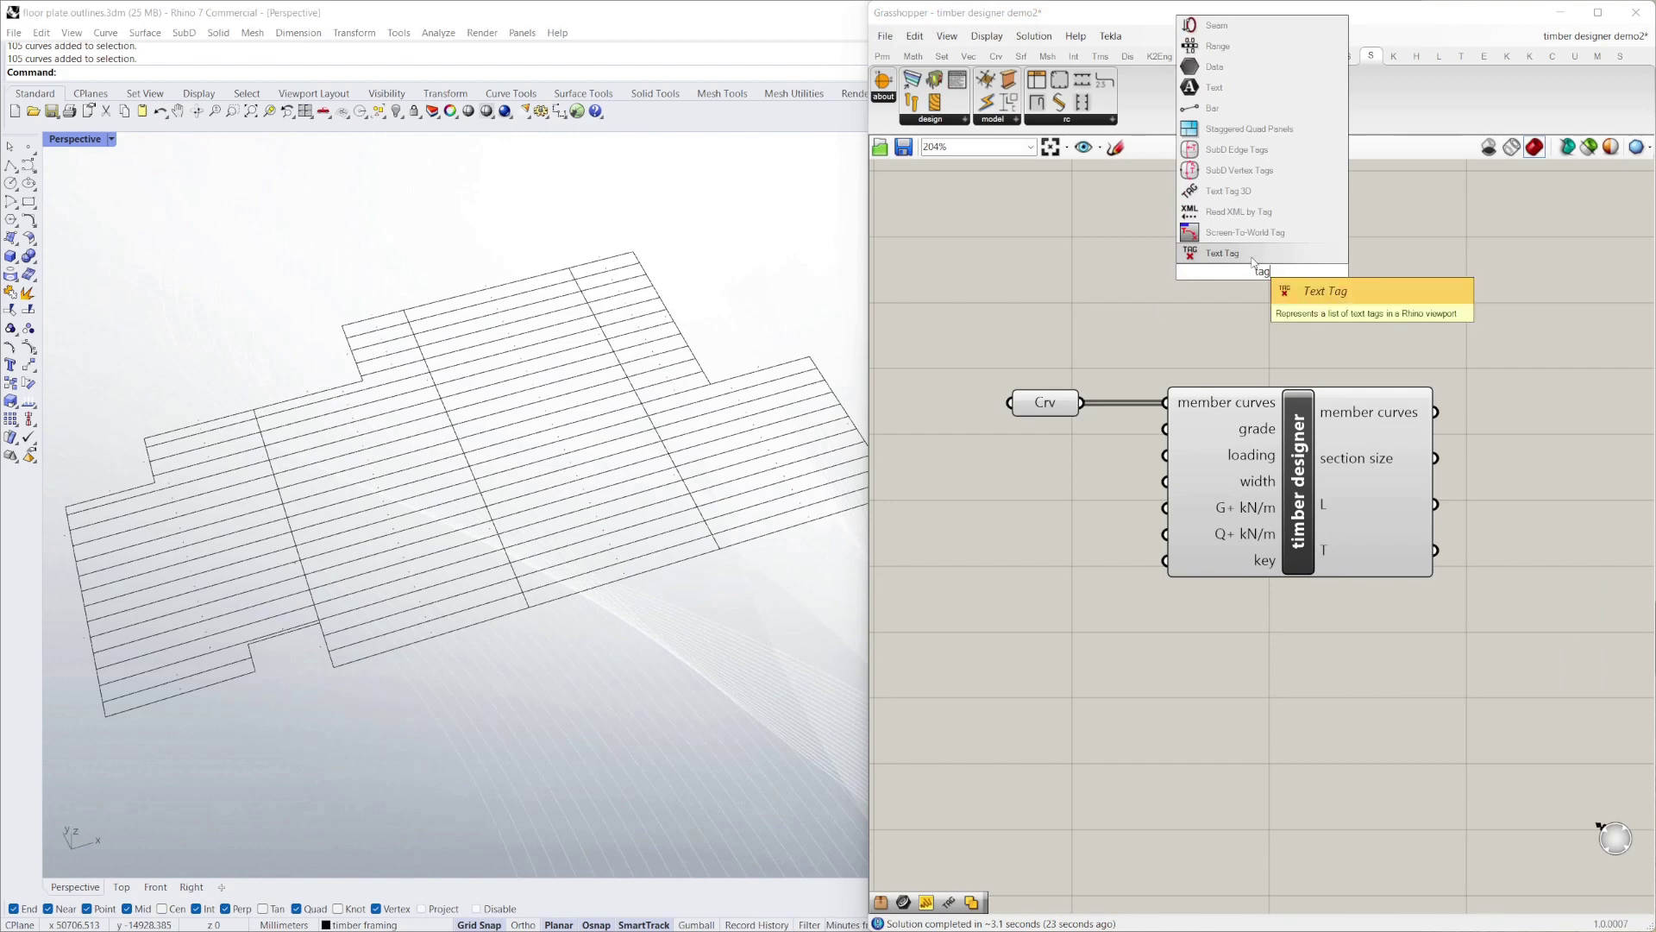
left_click(1231, 192)
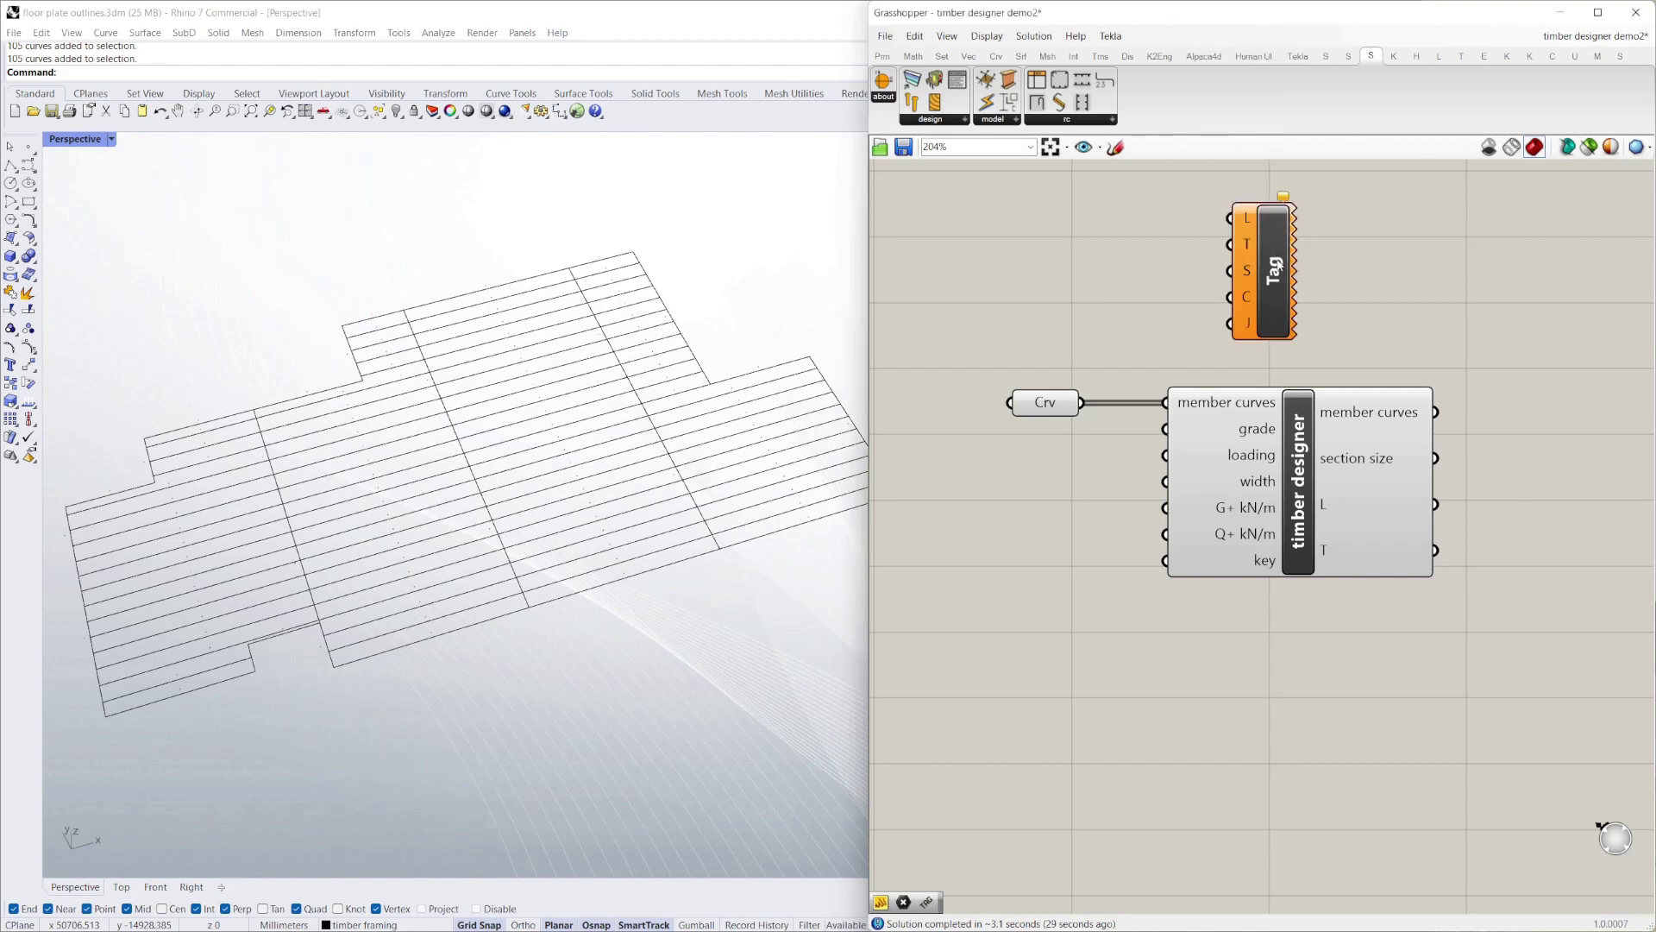
left_click_drag(1270, 258, 1548, 544)
Connect the timber designer's L and T outputs to the matching L and T inputs of the Tag component
left_click_drag(1434, 505, 1512, 504)
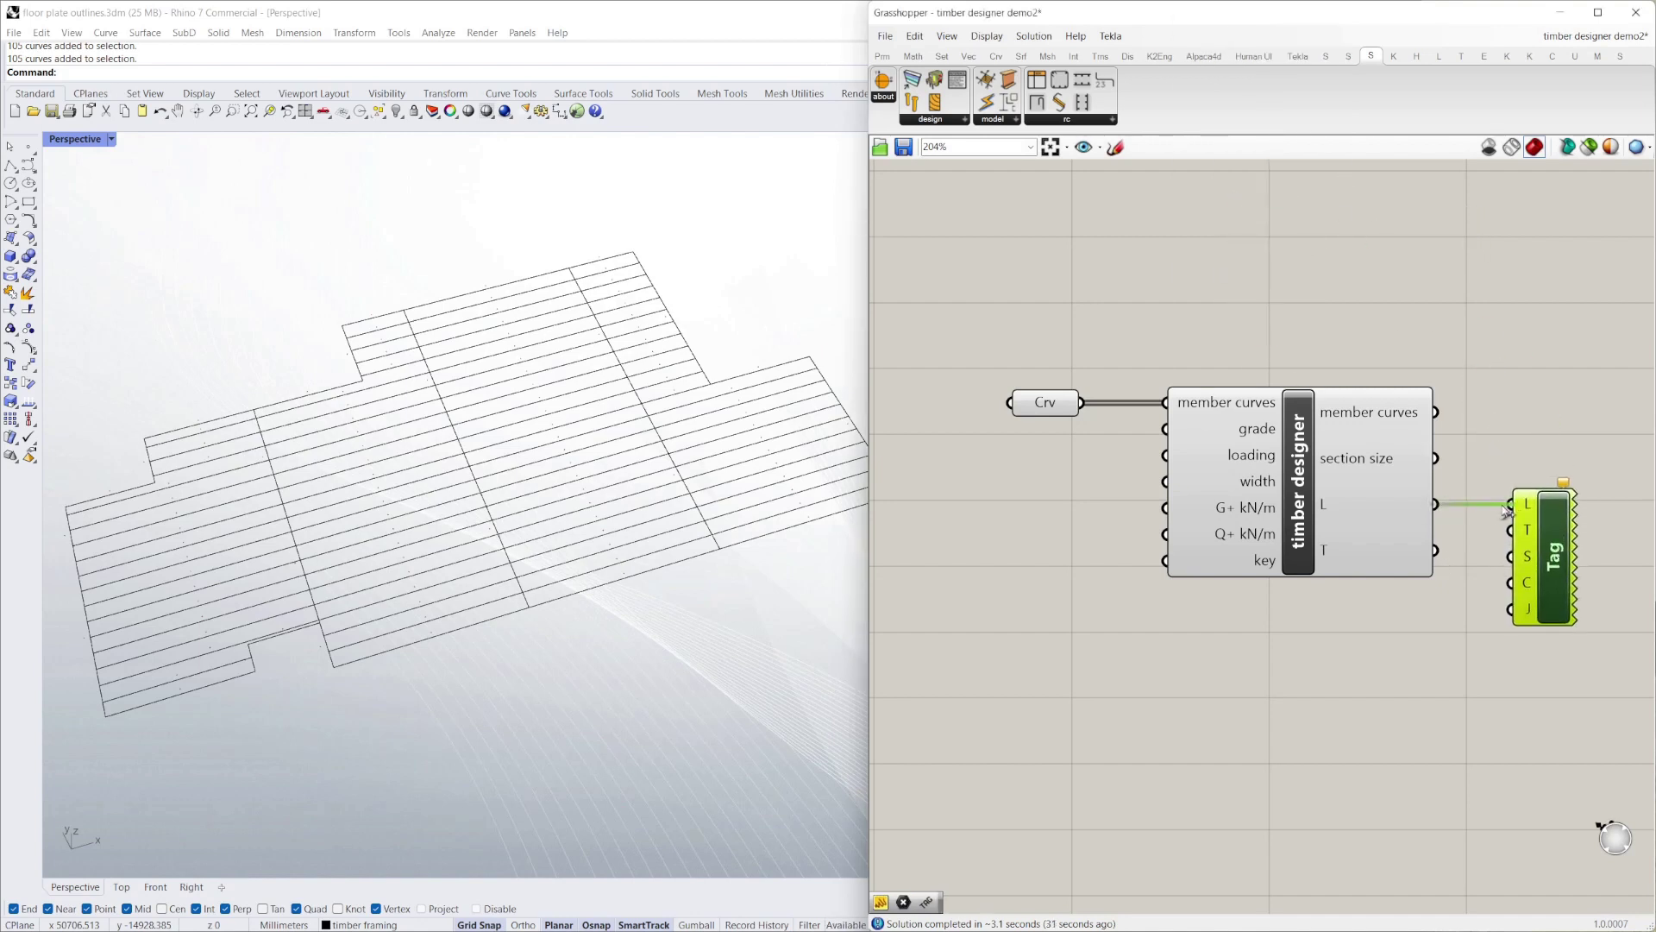
left_click_drag(1435, 551, 1560, 519)
left_click(1543, 410)
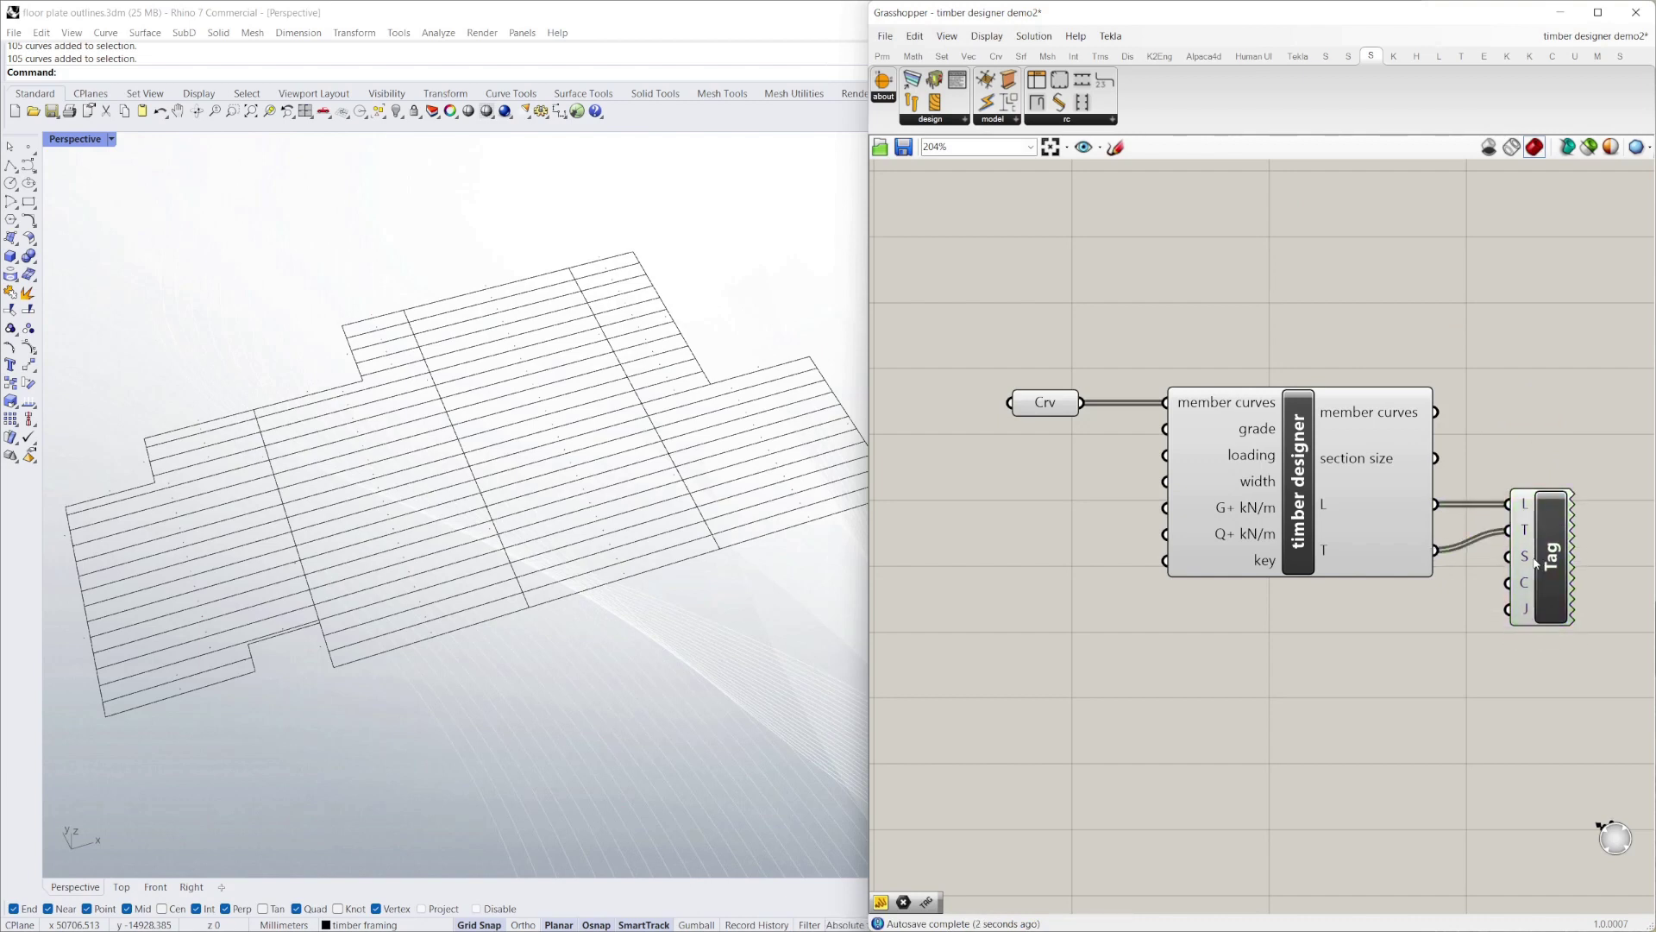
Set the Tag component's text size input to 100
right_click(1527, 559)
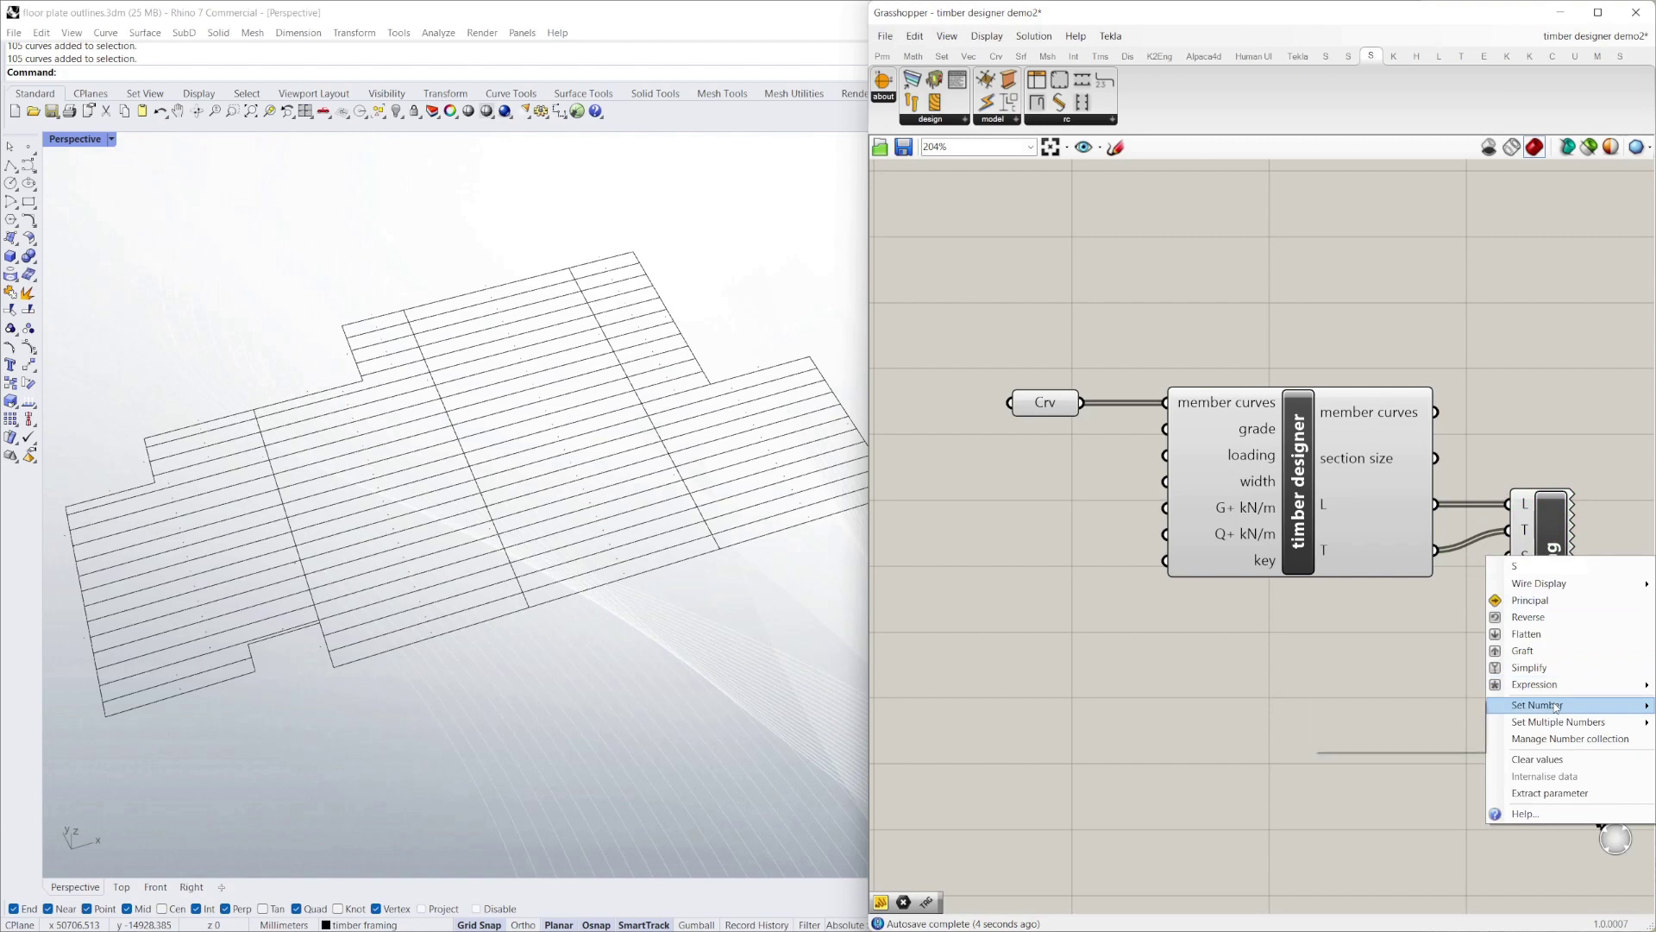
mouse_move(1553, 705)
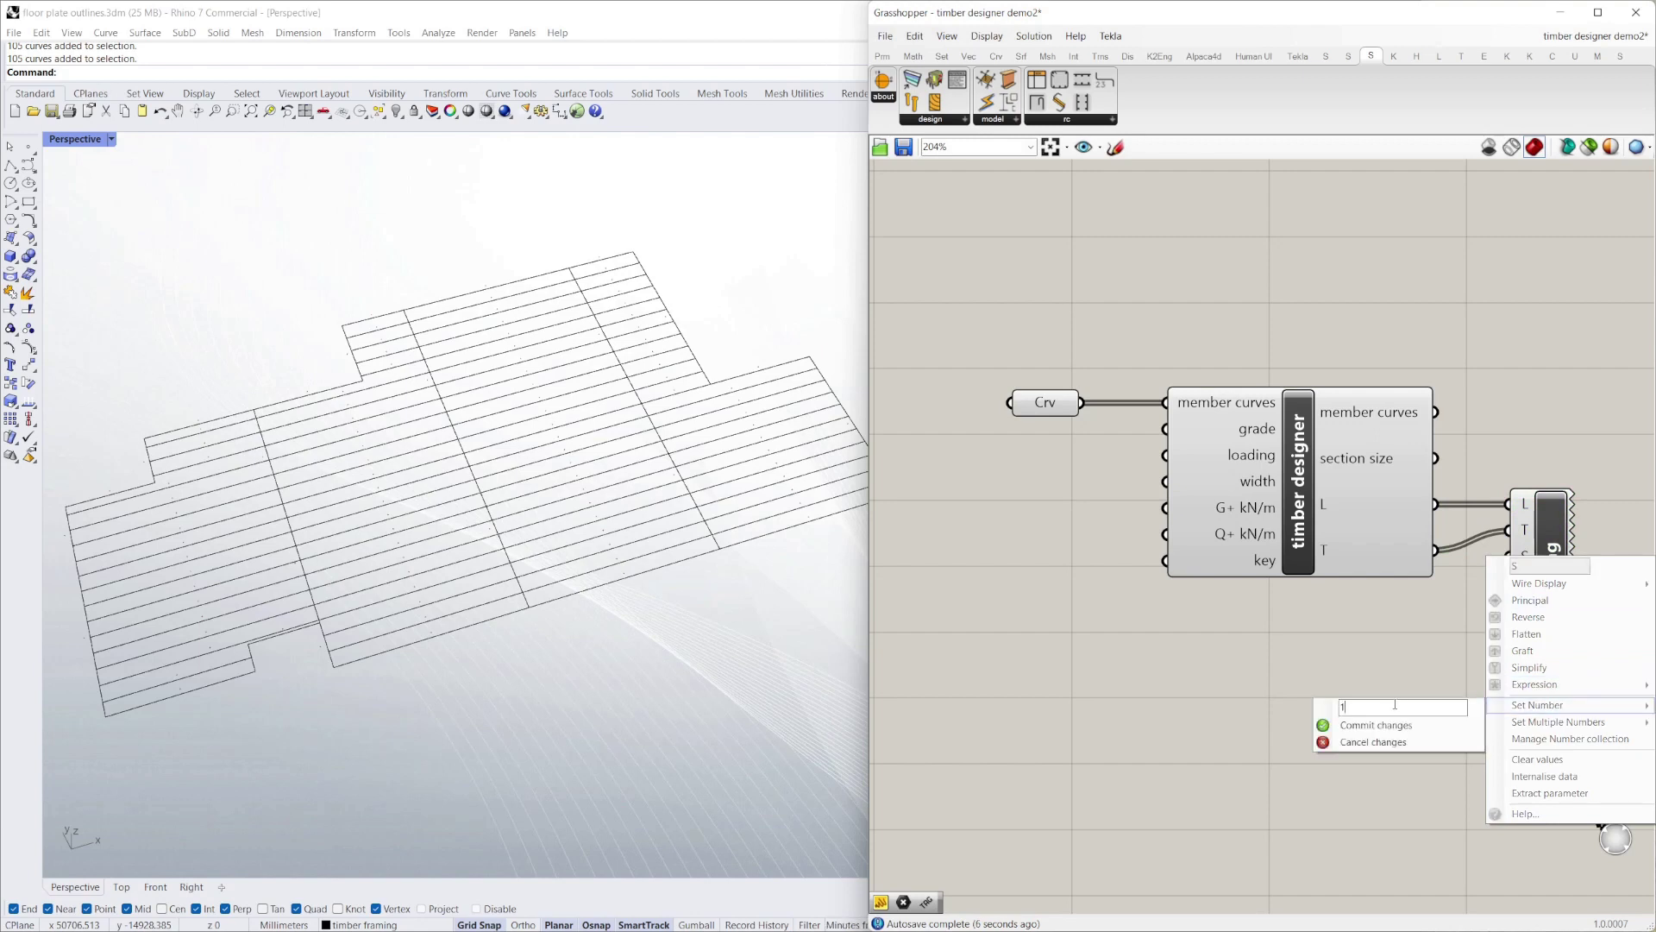
type("00")
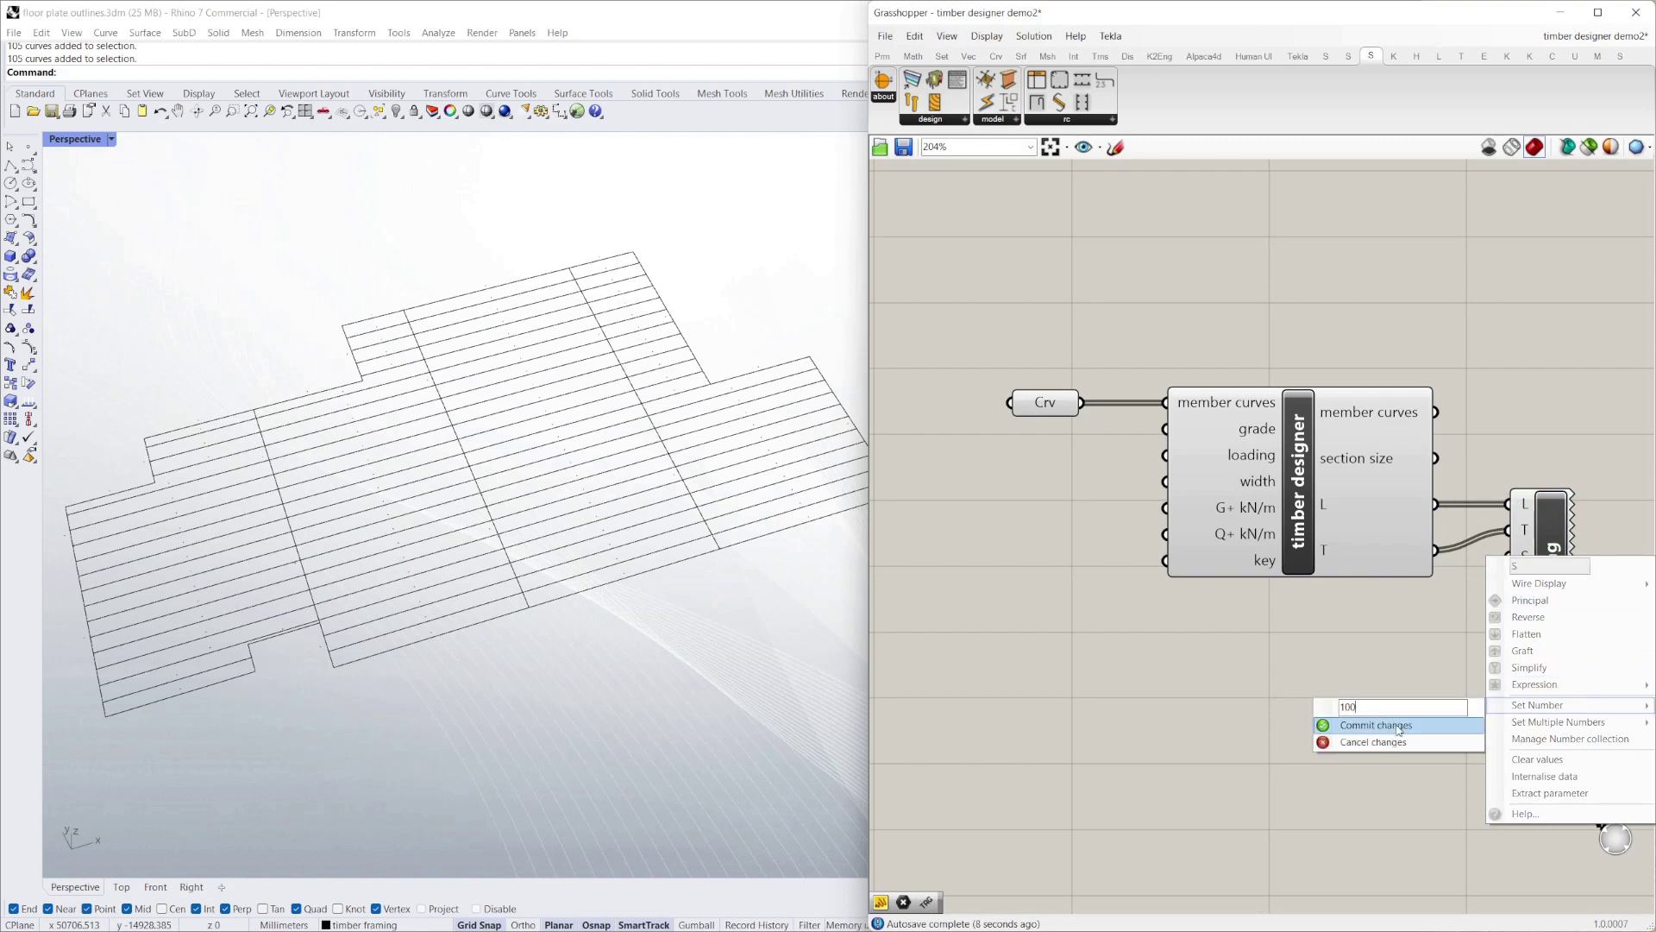
left_click(1376, 725)
Set the Tag component's text justification to Middle Center so the labels centre on the framing members
right_click_drag(776, 603, 492, 561)
scroll(744, 592, "down", 6)
scroll(508, 528, "up", 10)
scroll(686, 538, "down", 3)
scroll(686, 537, "up", 6)
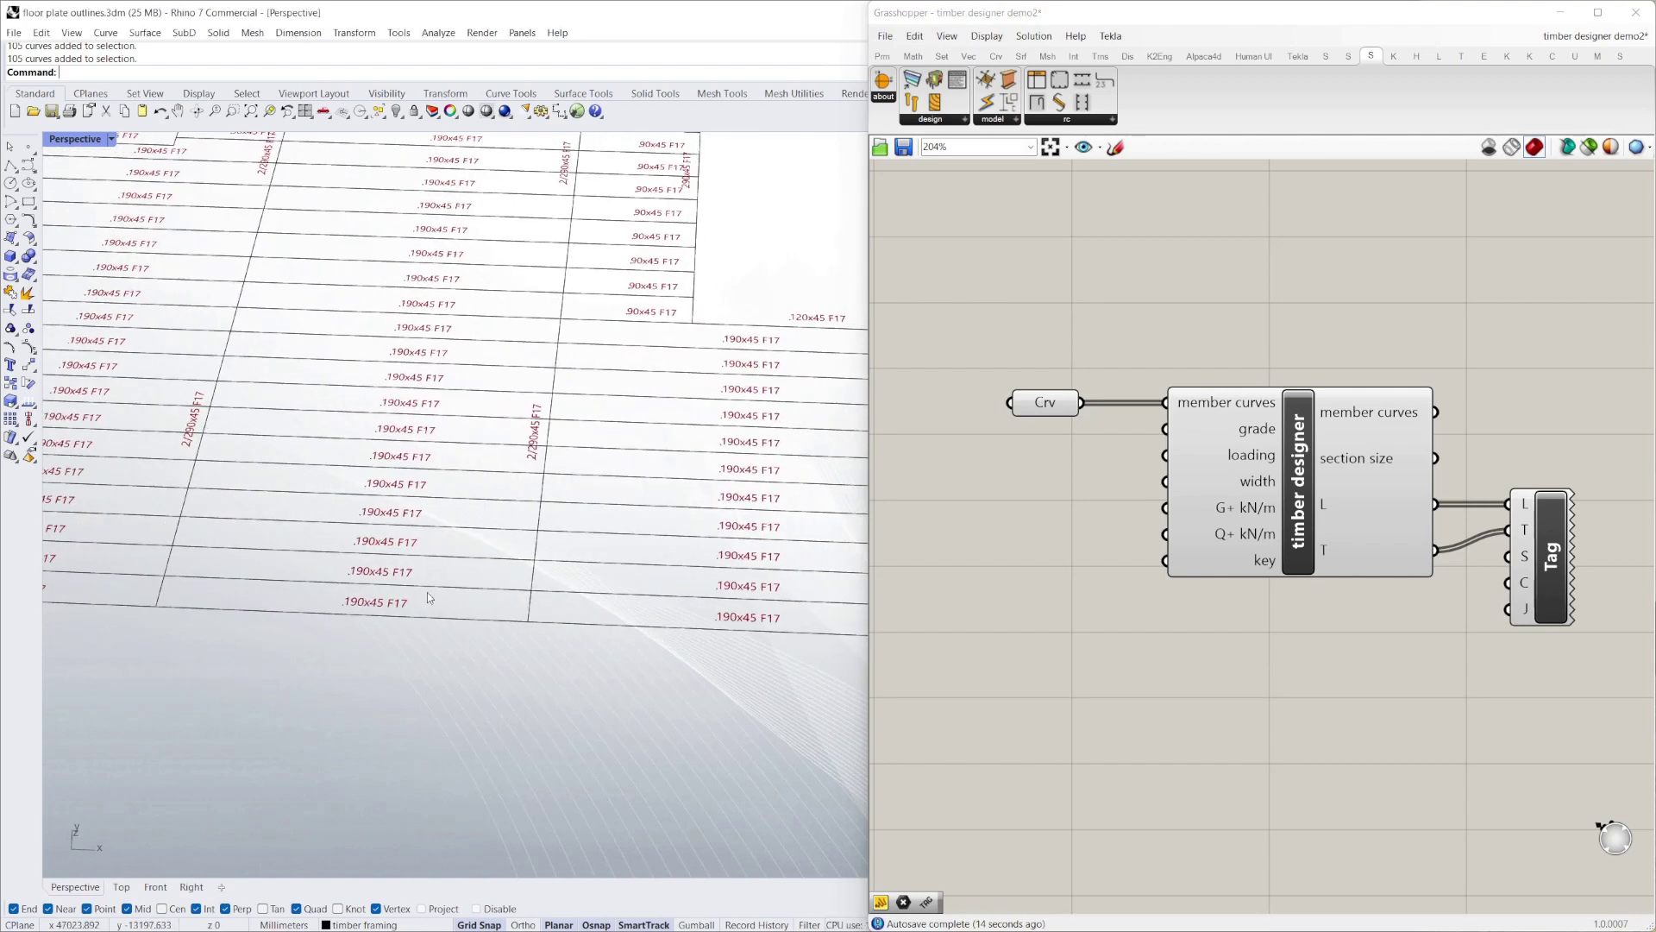
mouse_move(1525, 612)
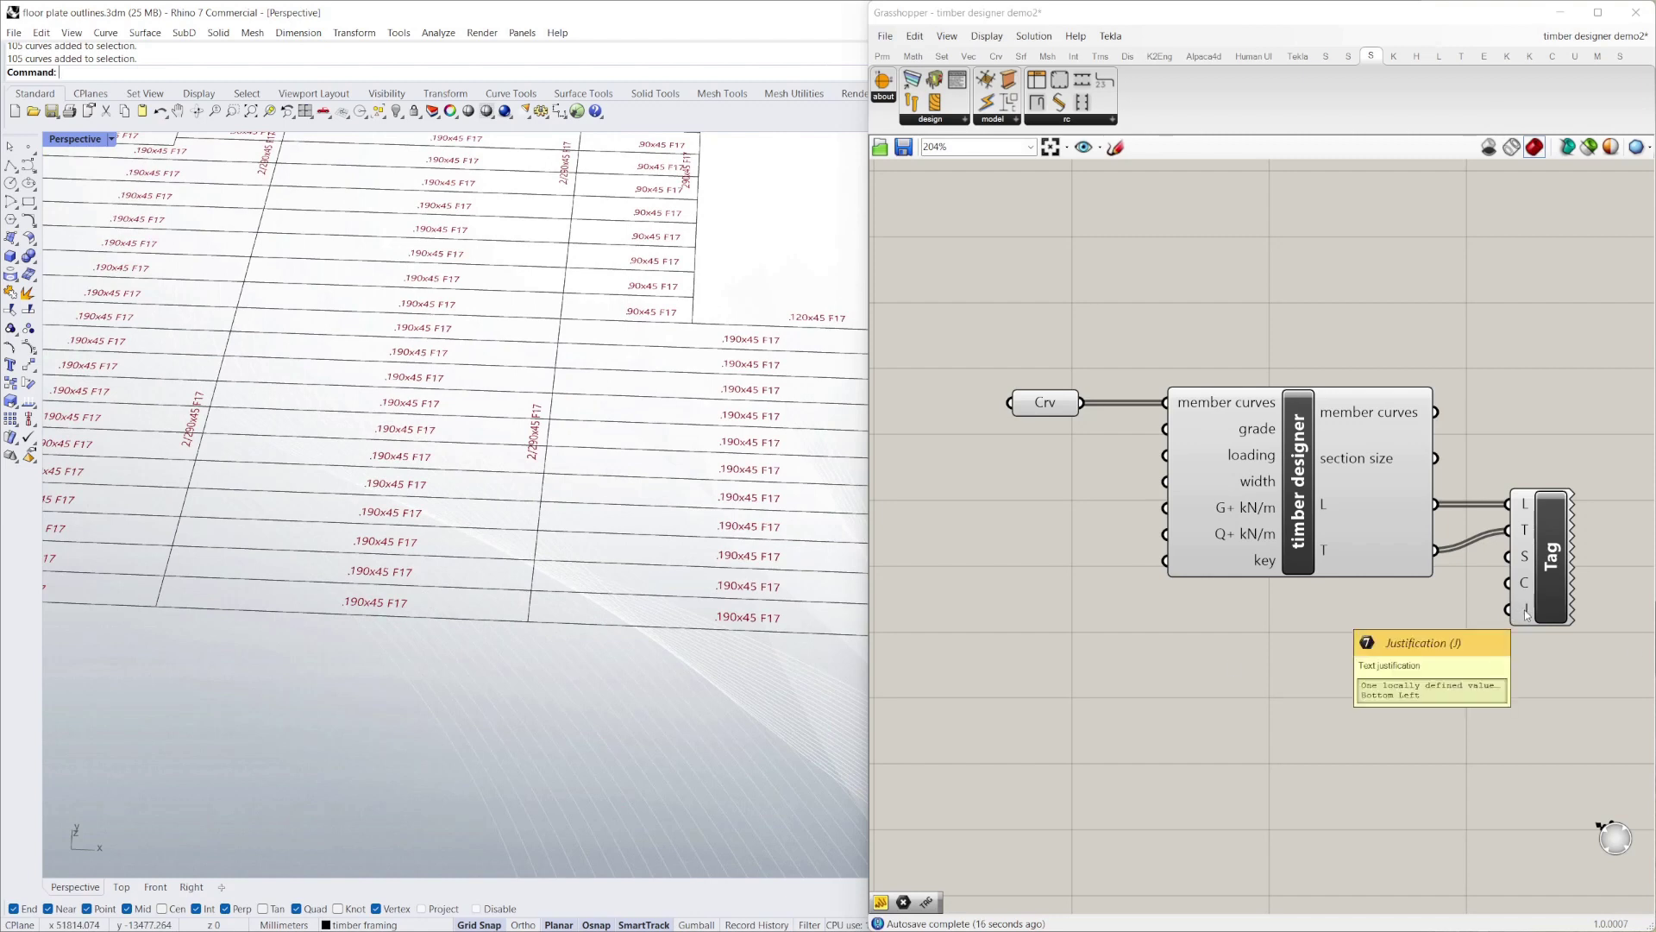
right_click(1525, 613)
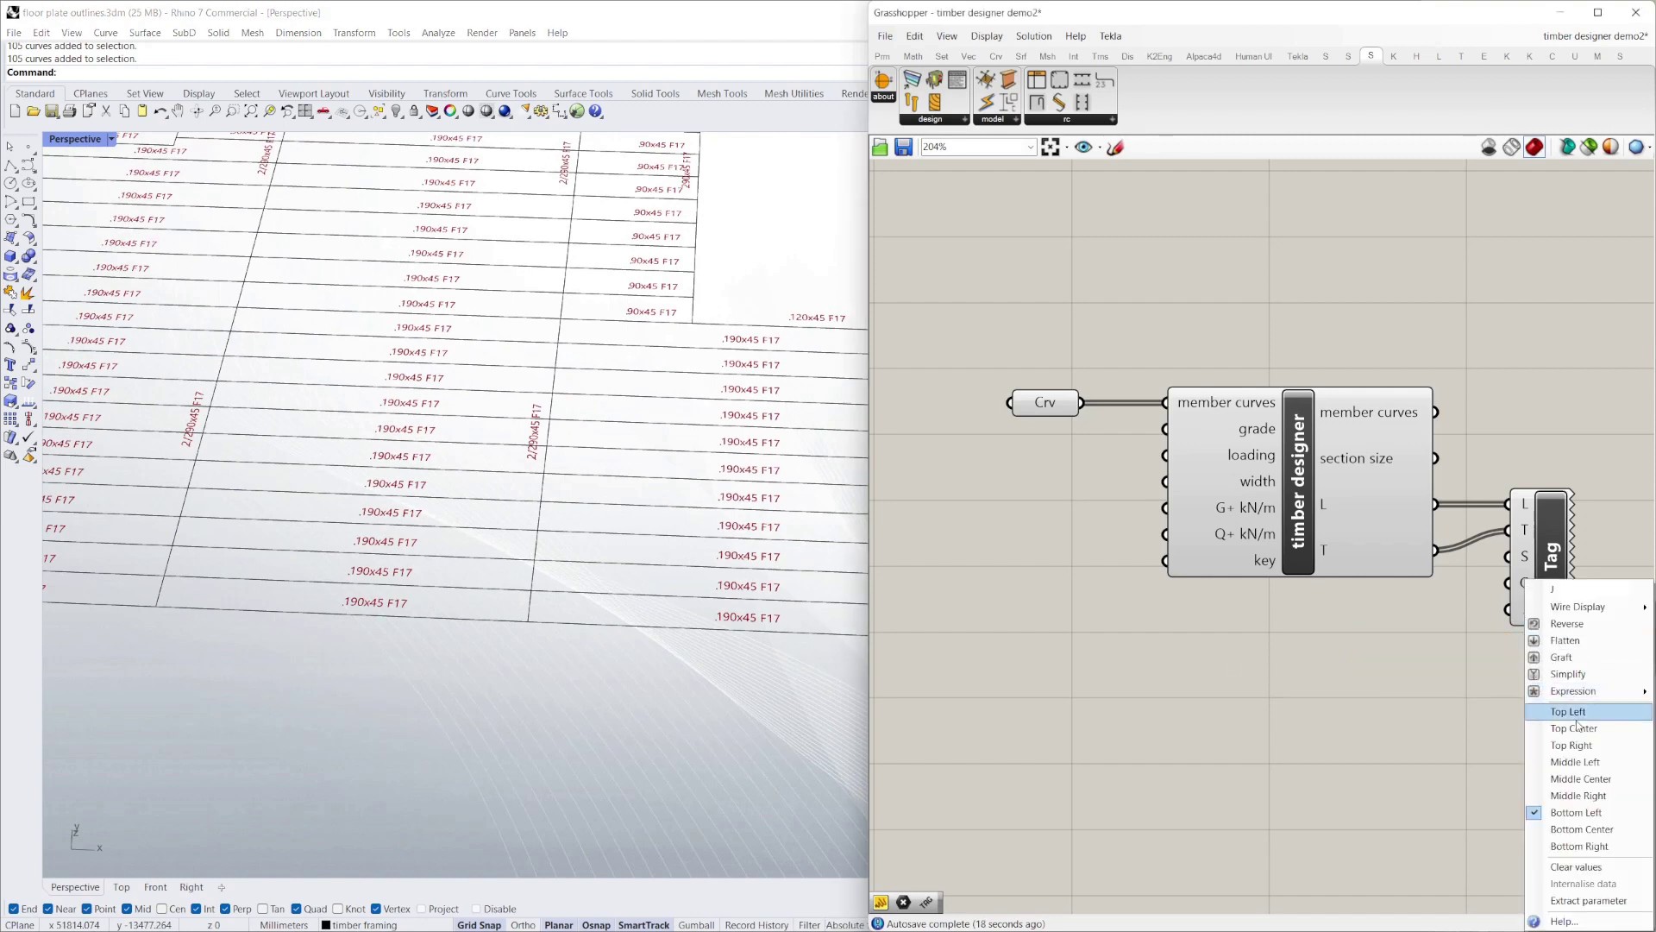
left_click(1595, 778)
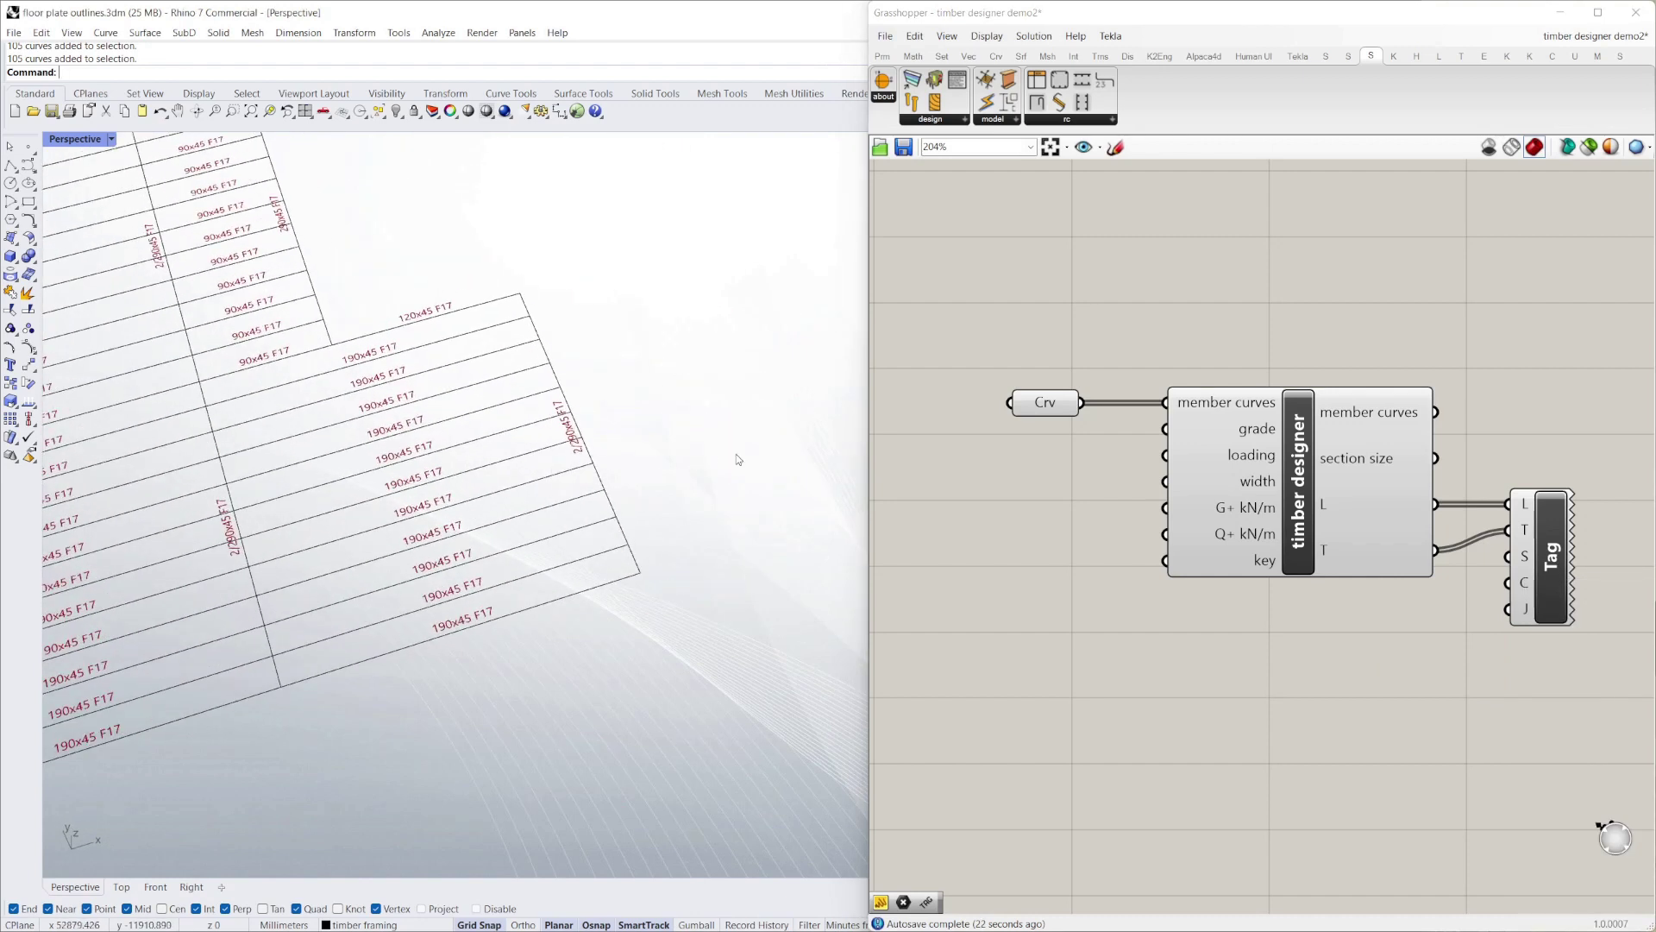
Examine the section size and grade labels on the joists and bearers across the whole floor framing layout
scroll(653, 476, "down", 6)
scroll(295, 473, "up", 4)
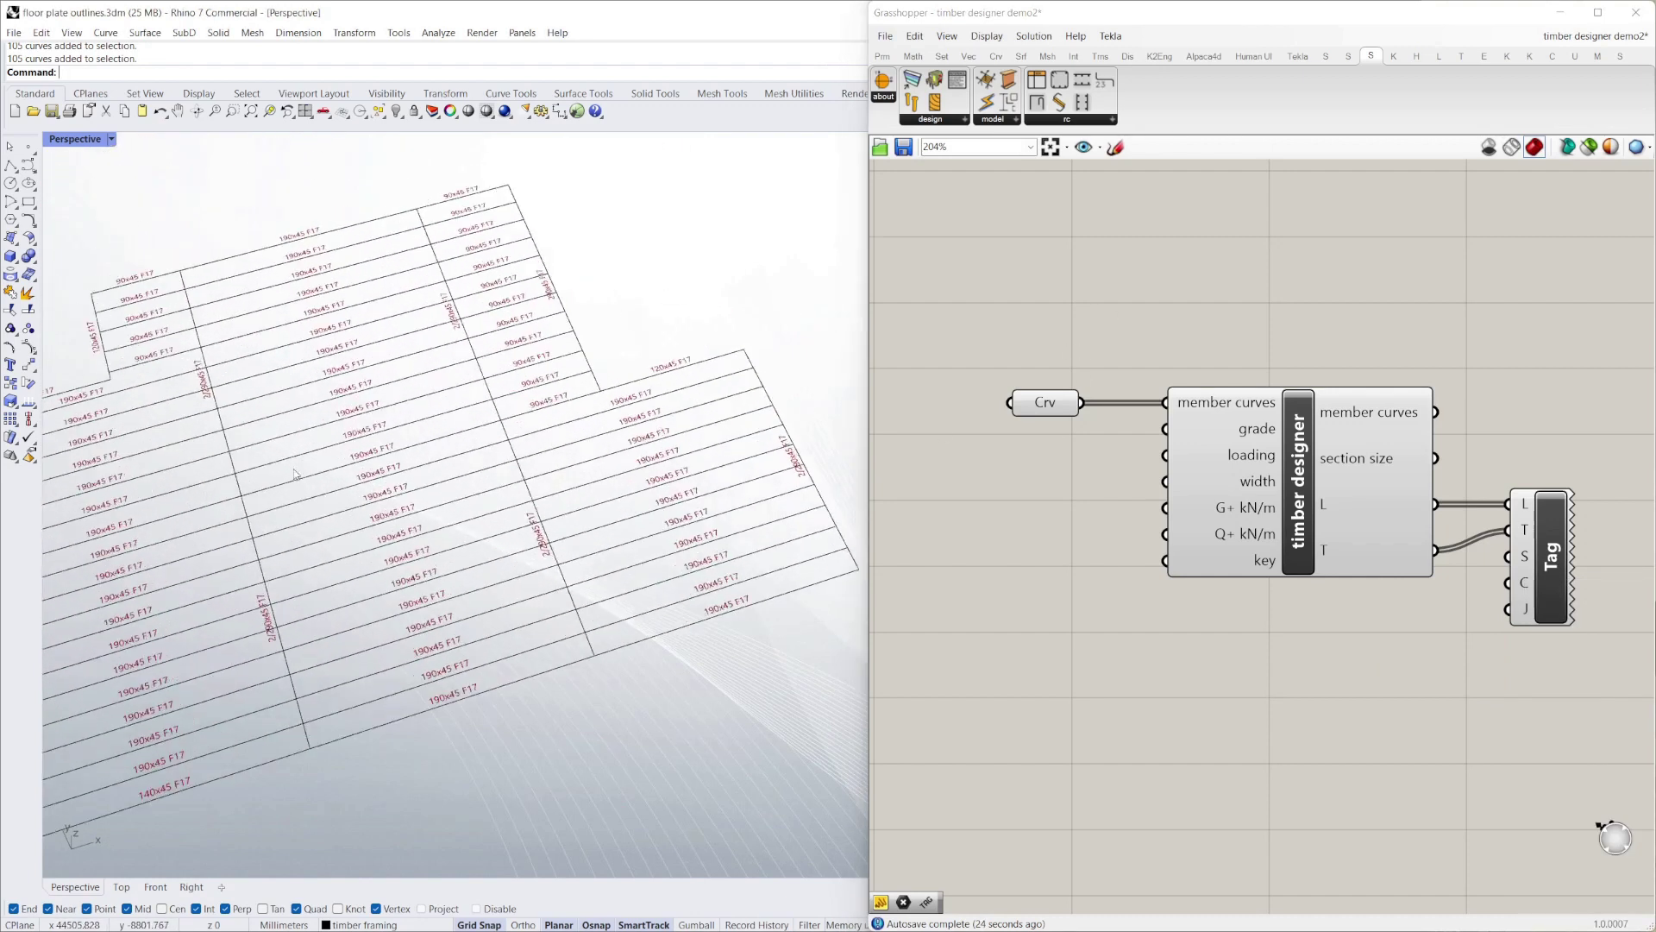
scroll(295, 473, "down", 3)
scroll(563, 549, "up", 4)
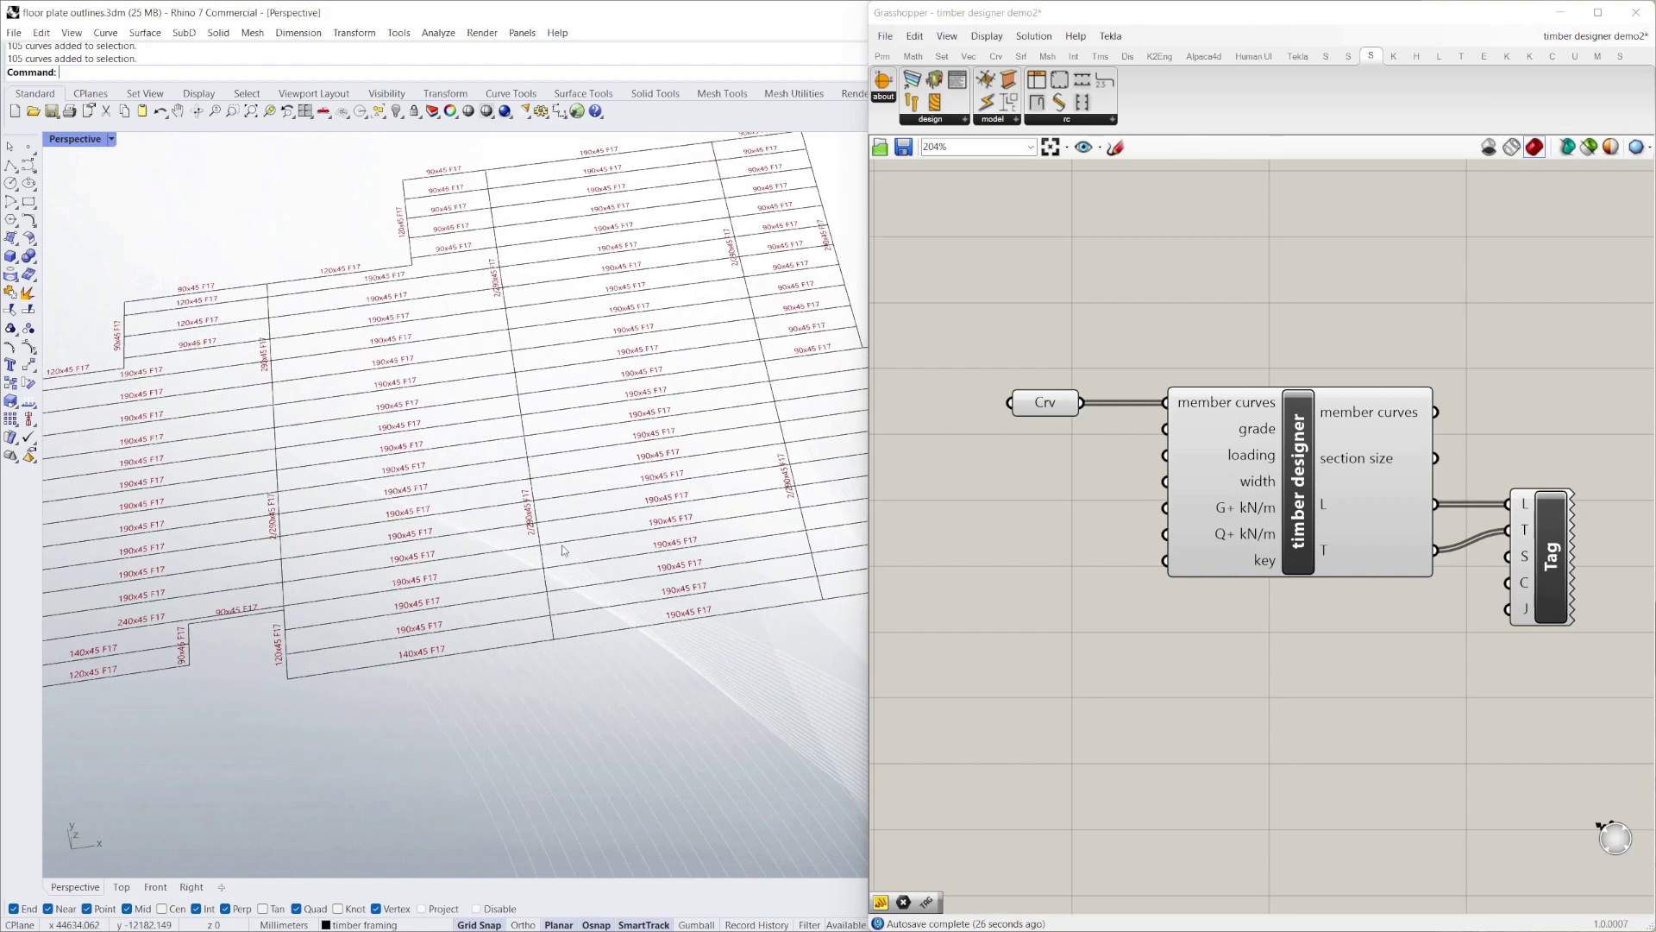
scroll(391, 483, "down", 3)
scroll(601, 475, "up", 3)
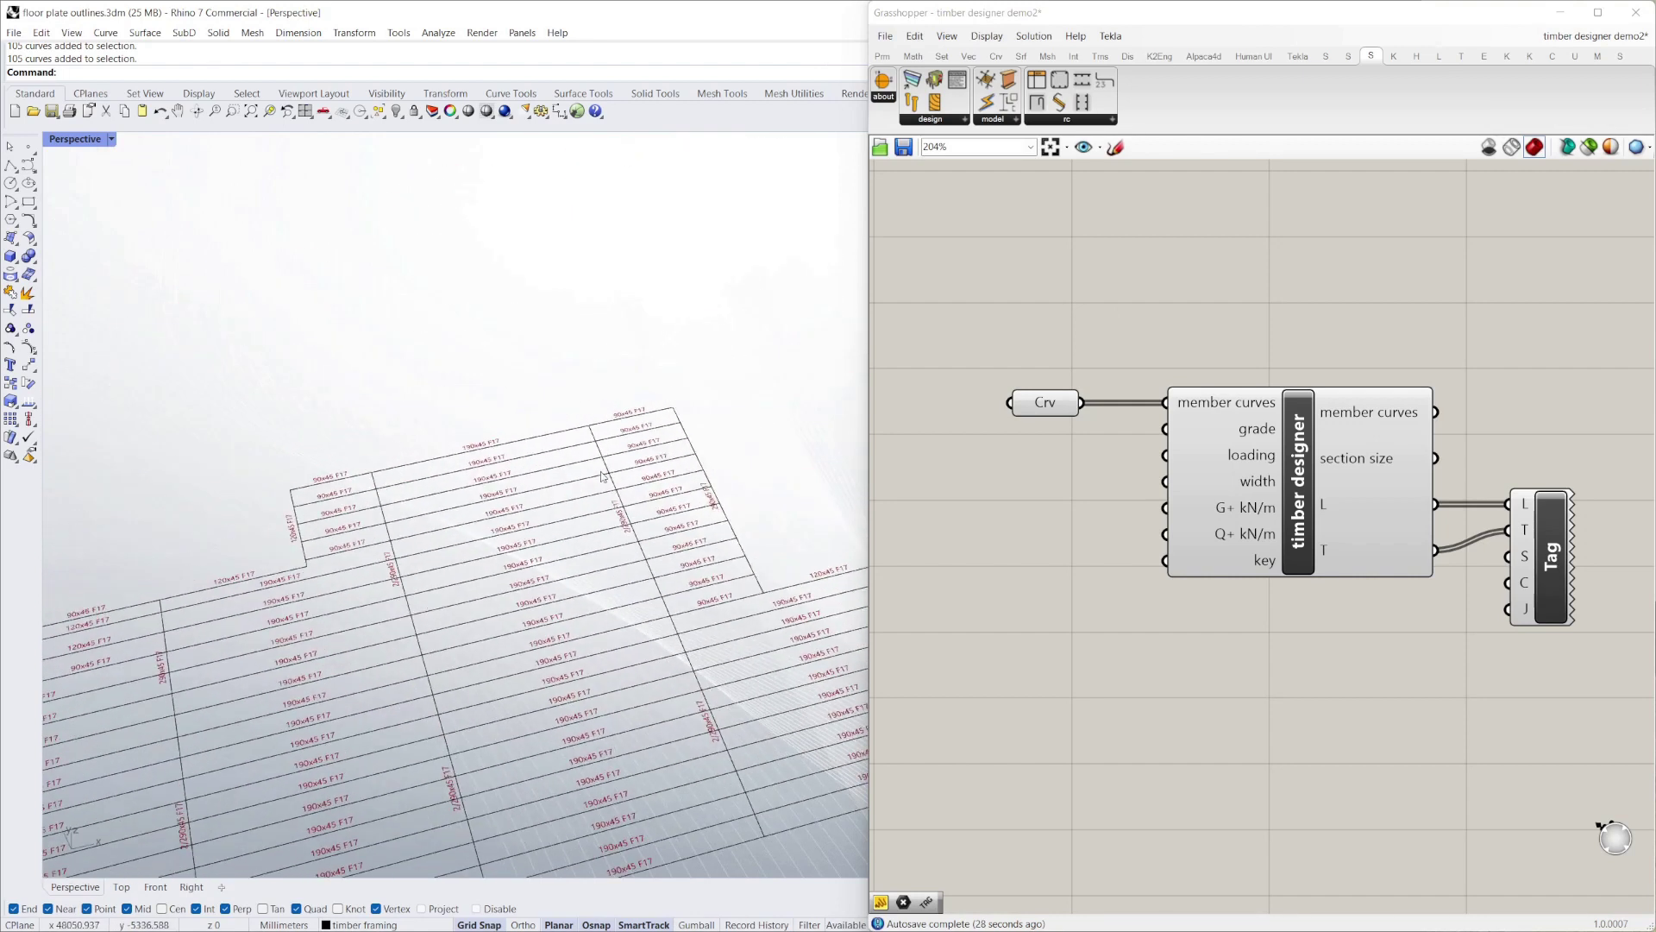
scroll(525, 516, "up", 3)
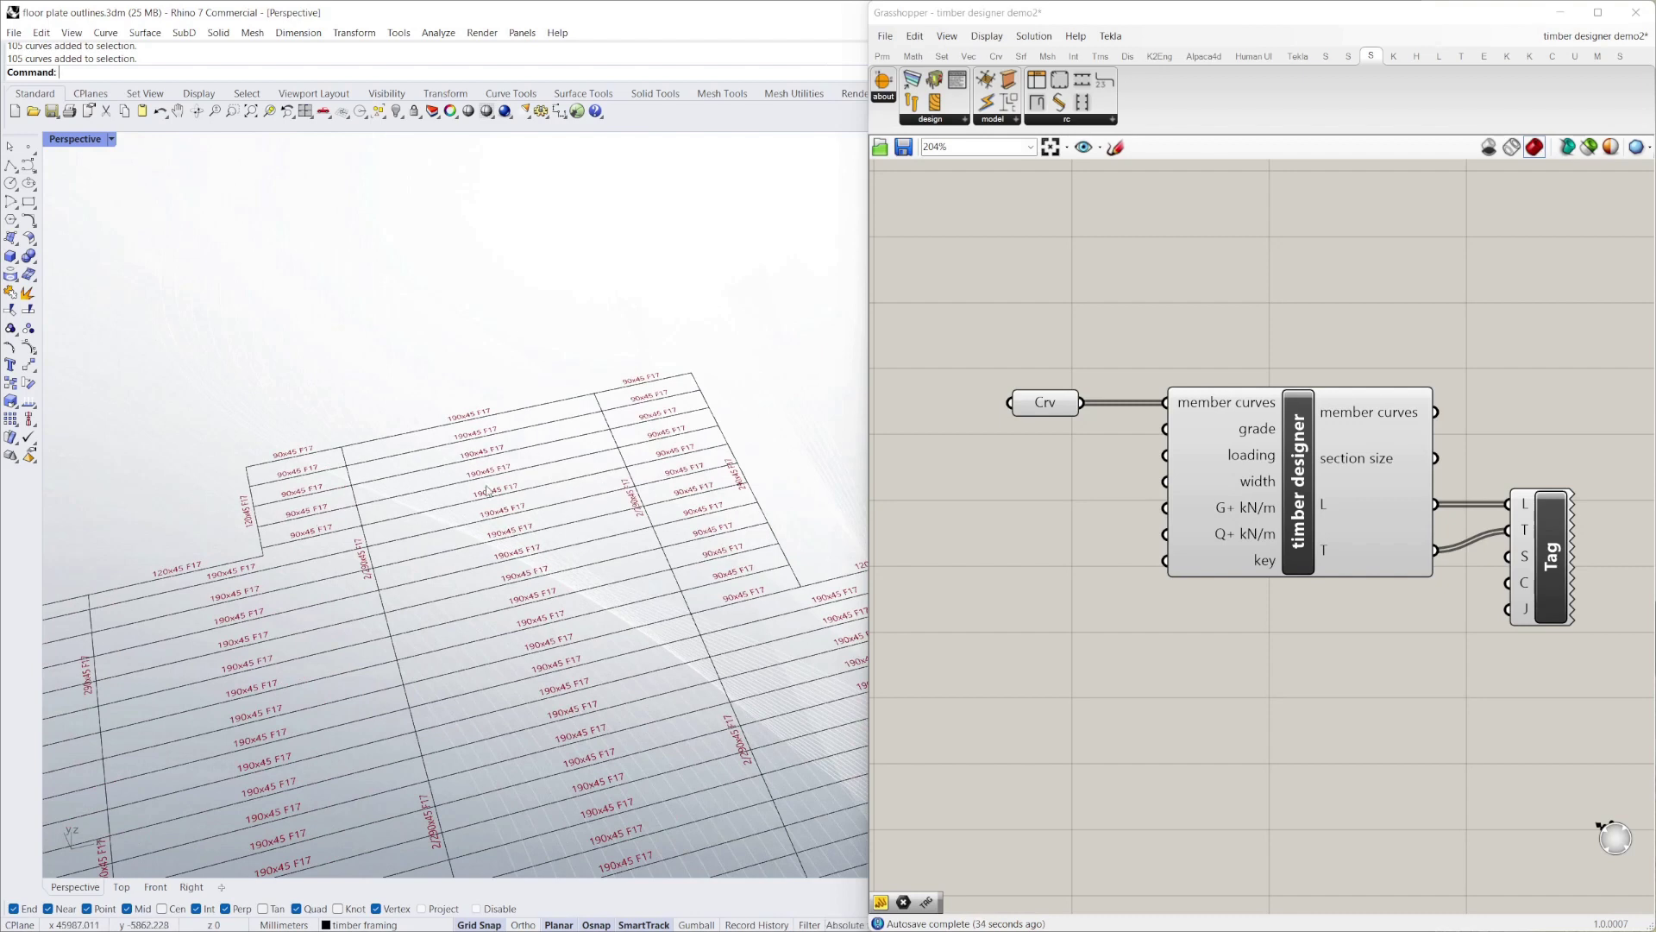
scroll(489, 490, "down", 2)
scroll(560, 376, "down", 1)
right_click_drag(564, 378, 602, 536)
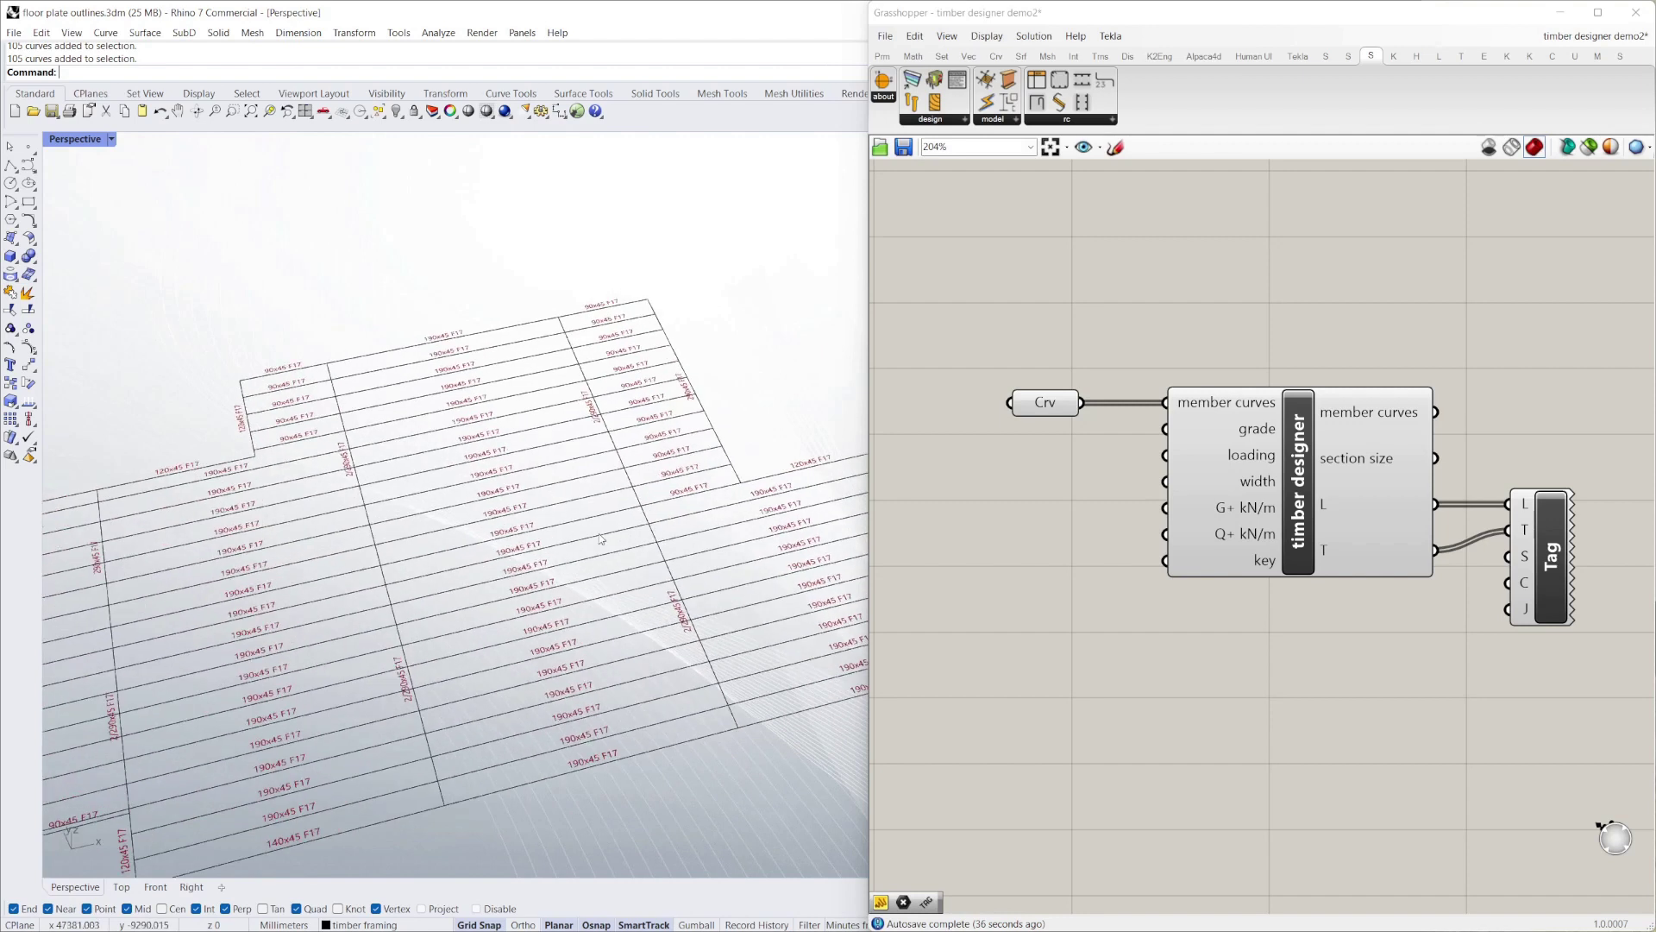
right_click_drag(566, 630, 605, 641)
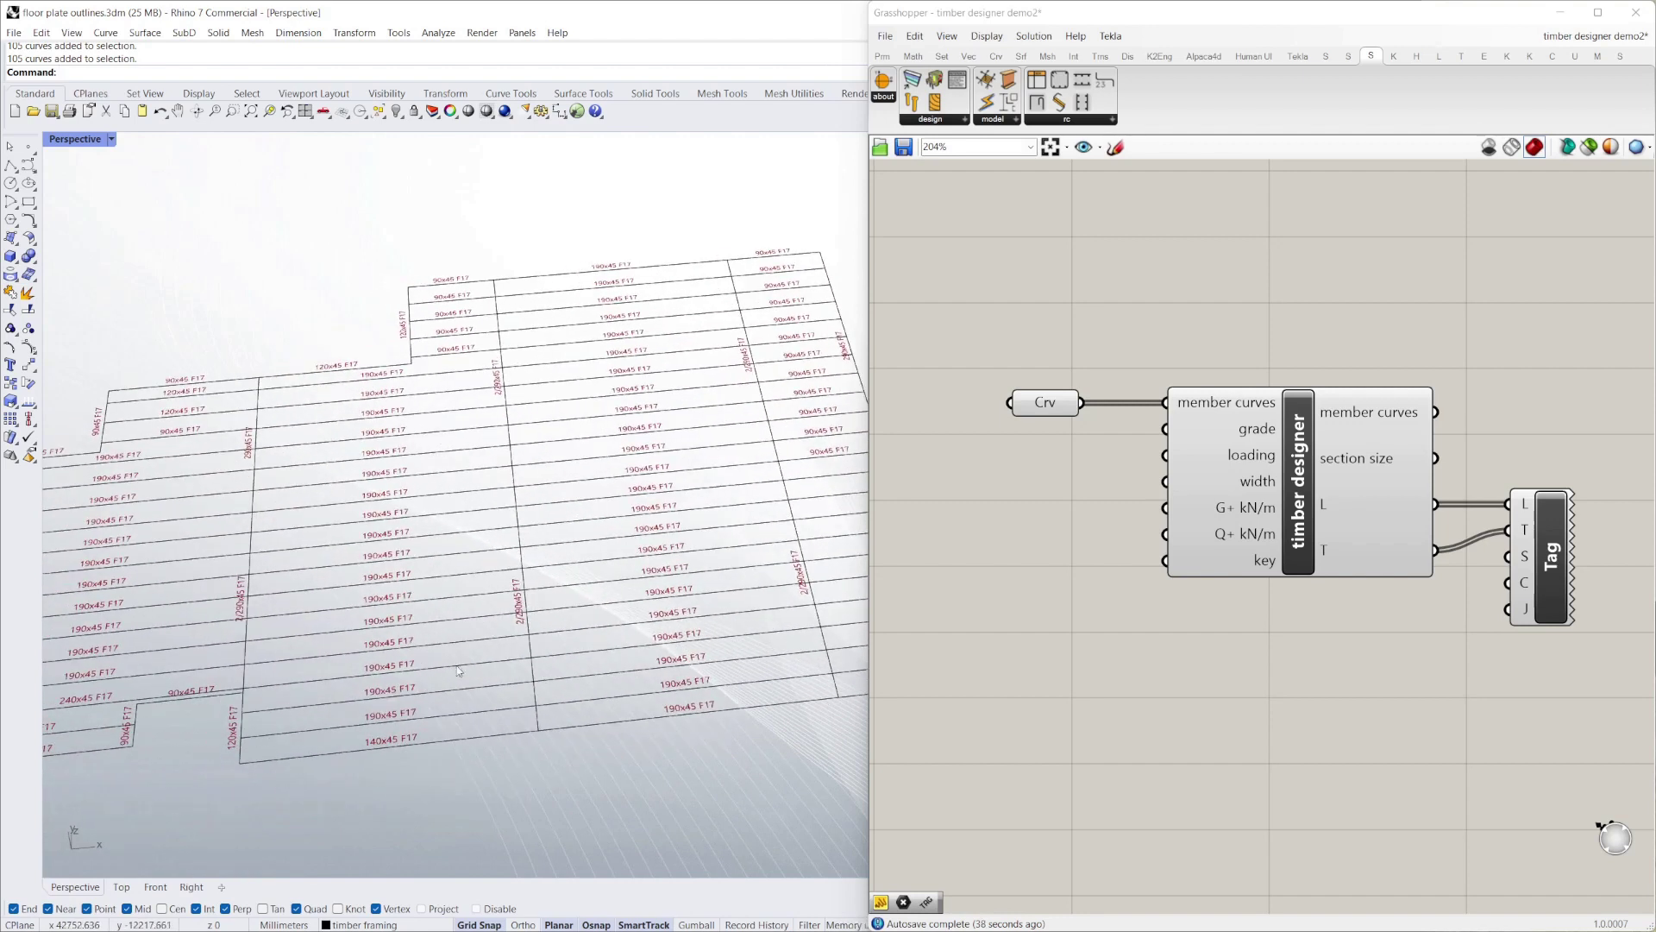
scroll(390, 704, "up", 1)
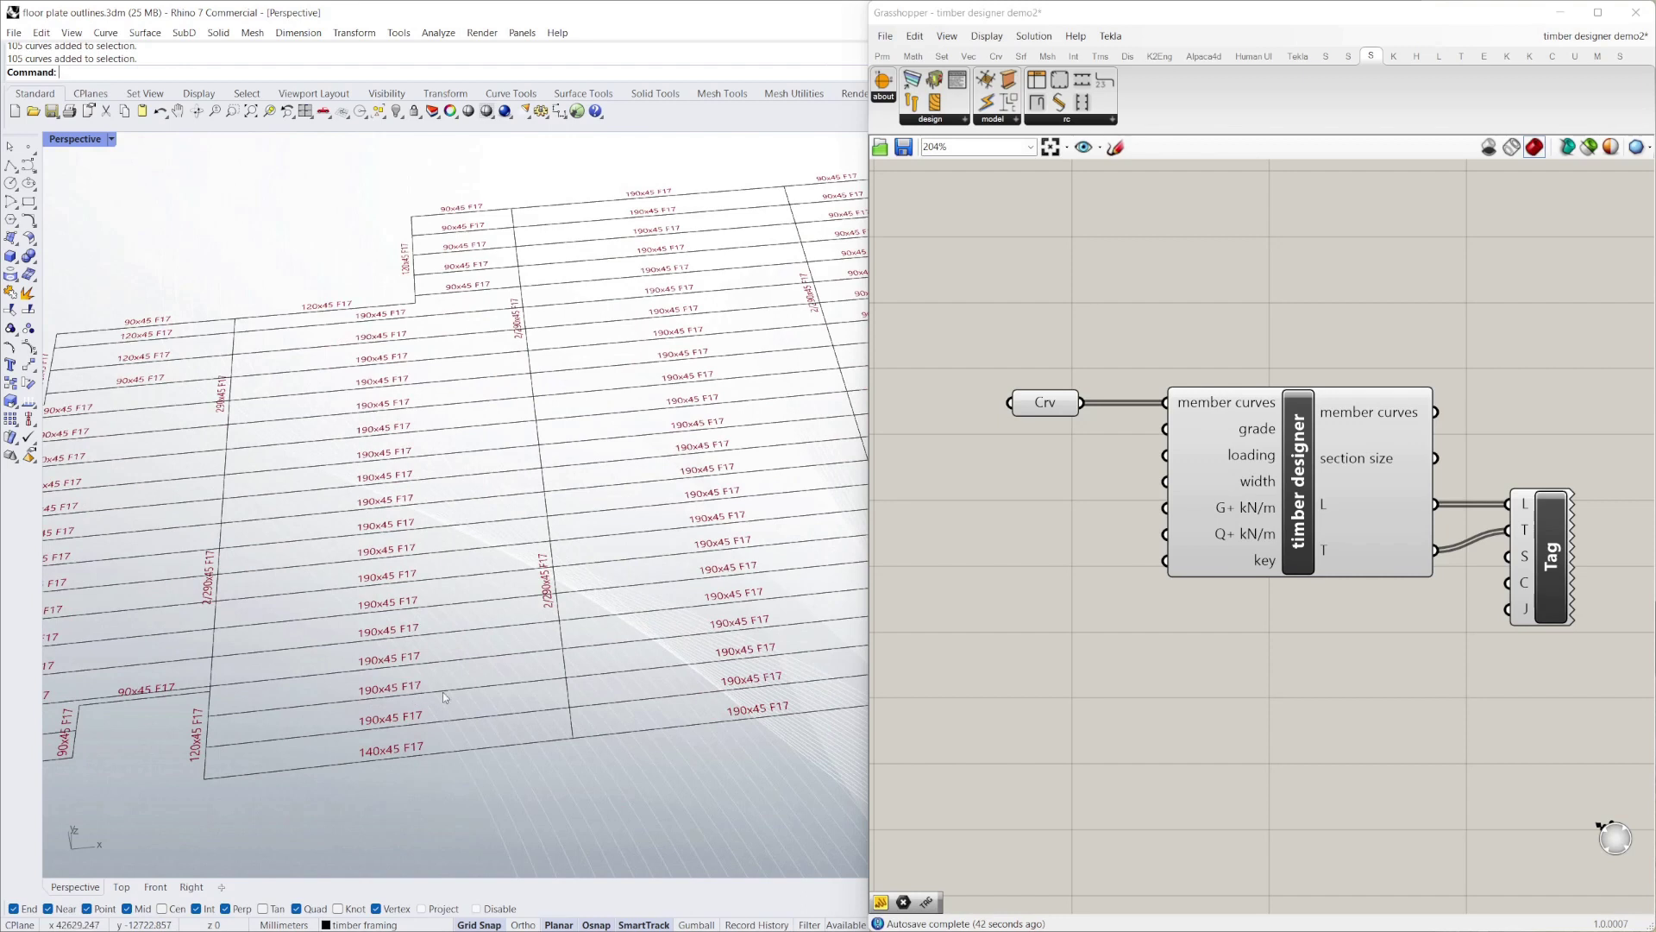
scroll(496, 550, "down", 1)
scroll(293, 586, "up", 2)
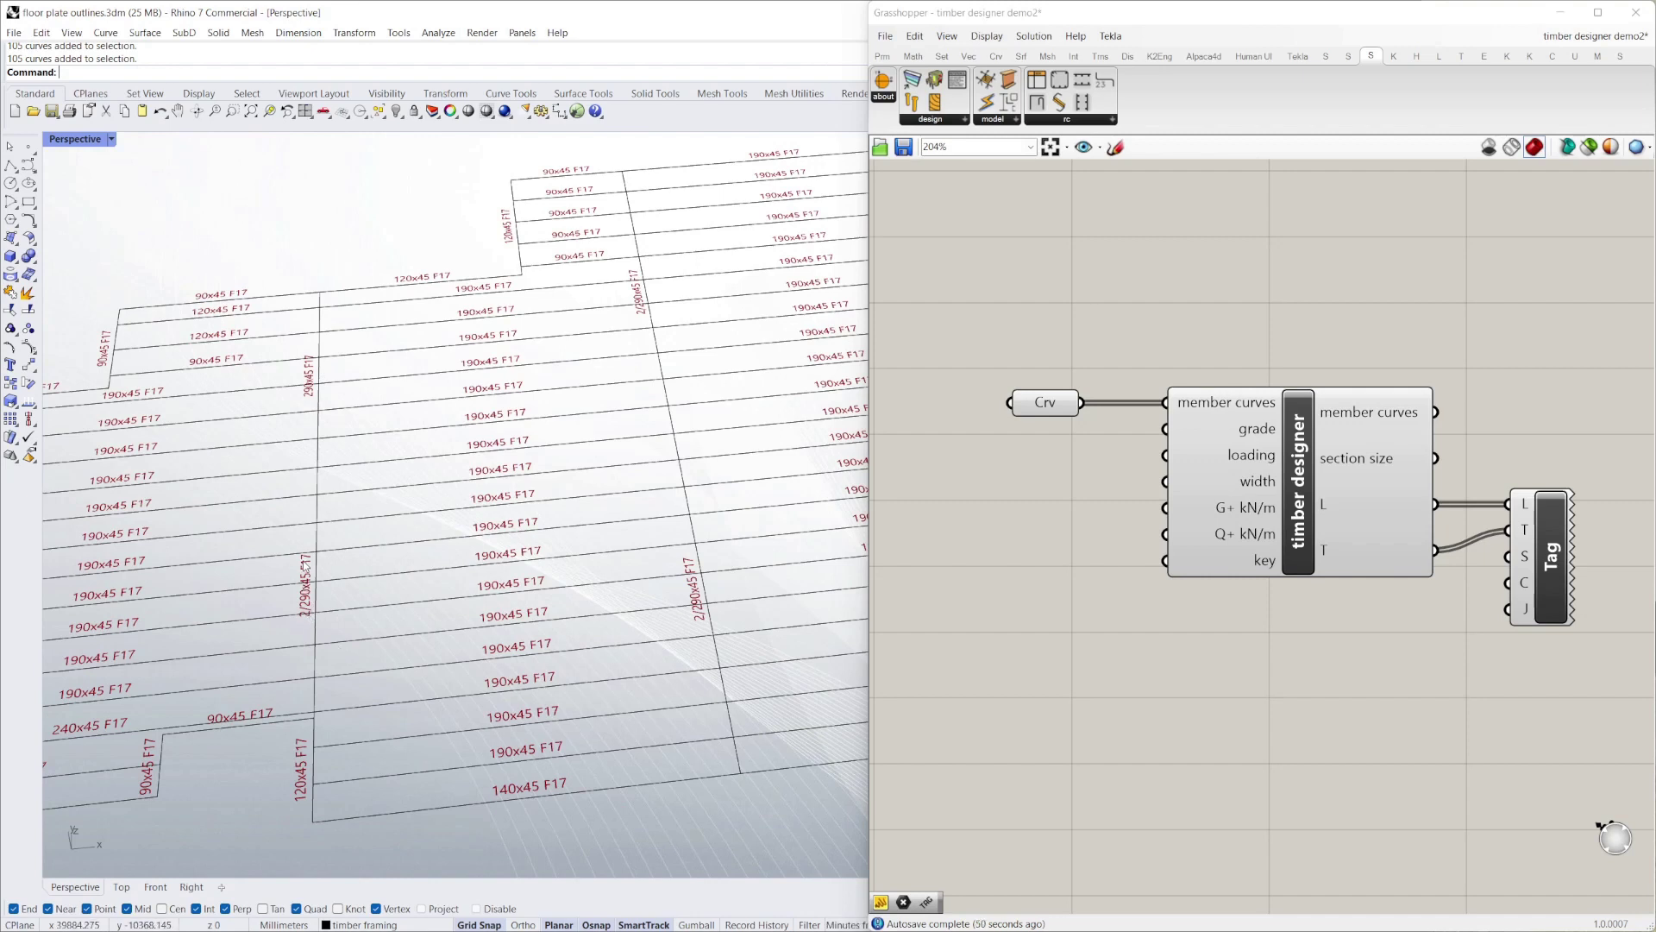
scroll(305, 565, "down", 6)
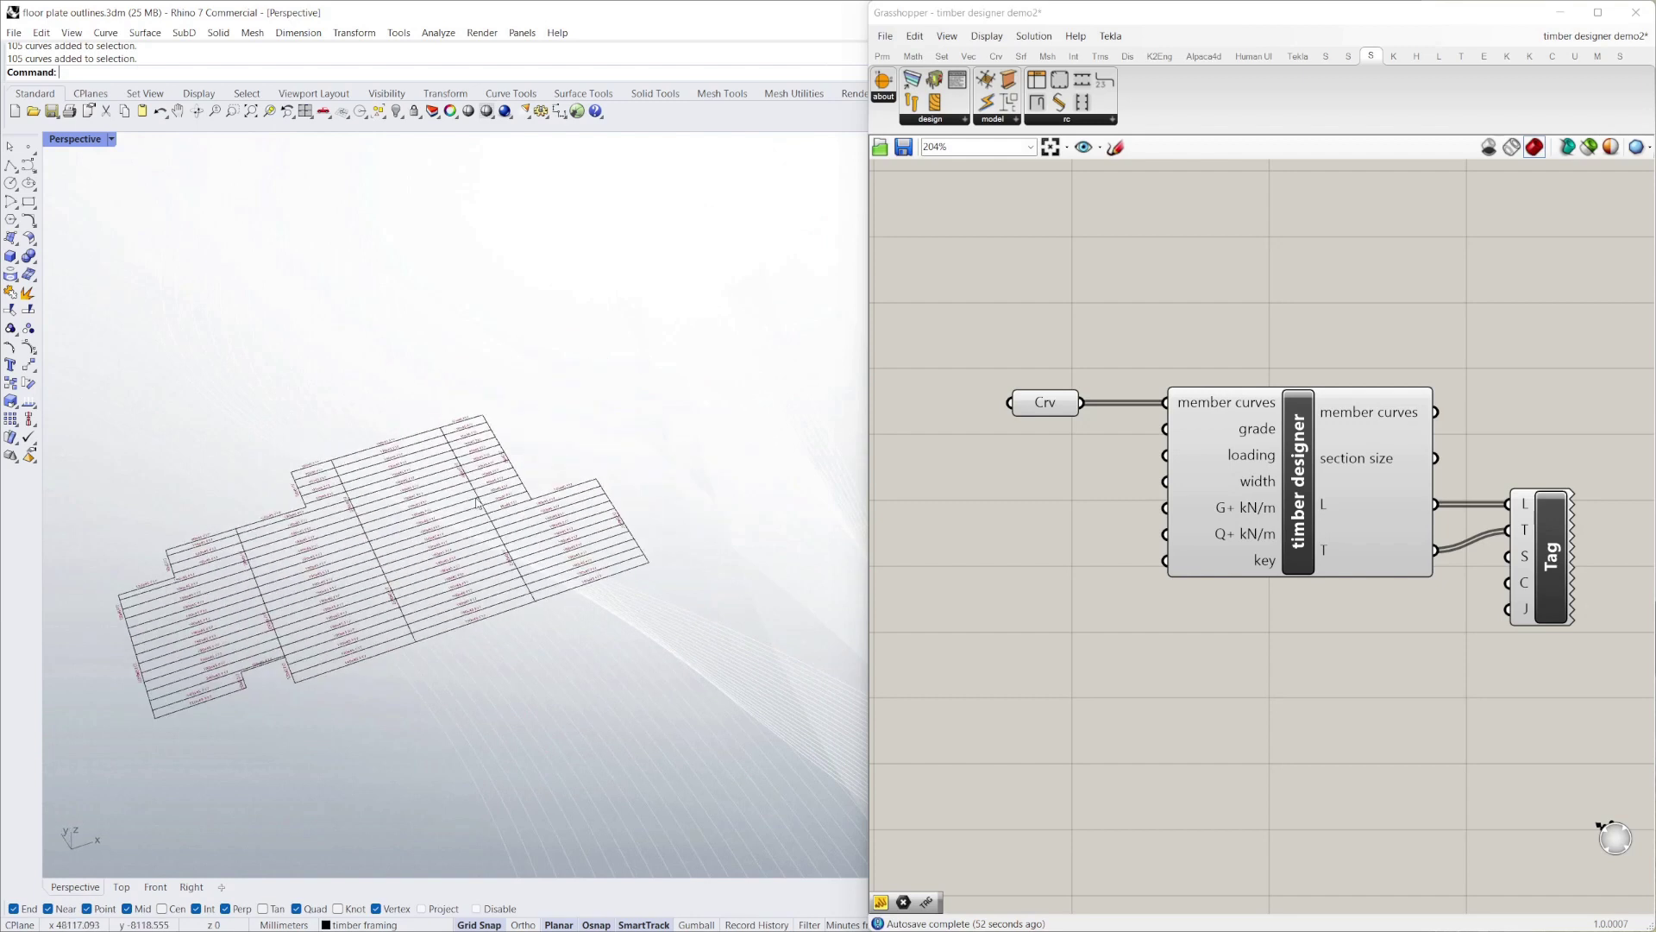
scroll(478, 504, "up", 5)
scroll(423, 612, "down", 4)
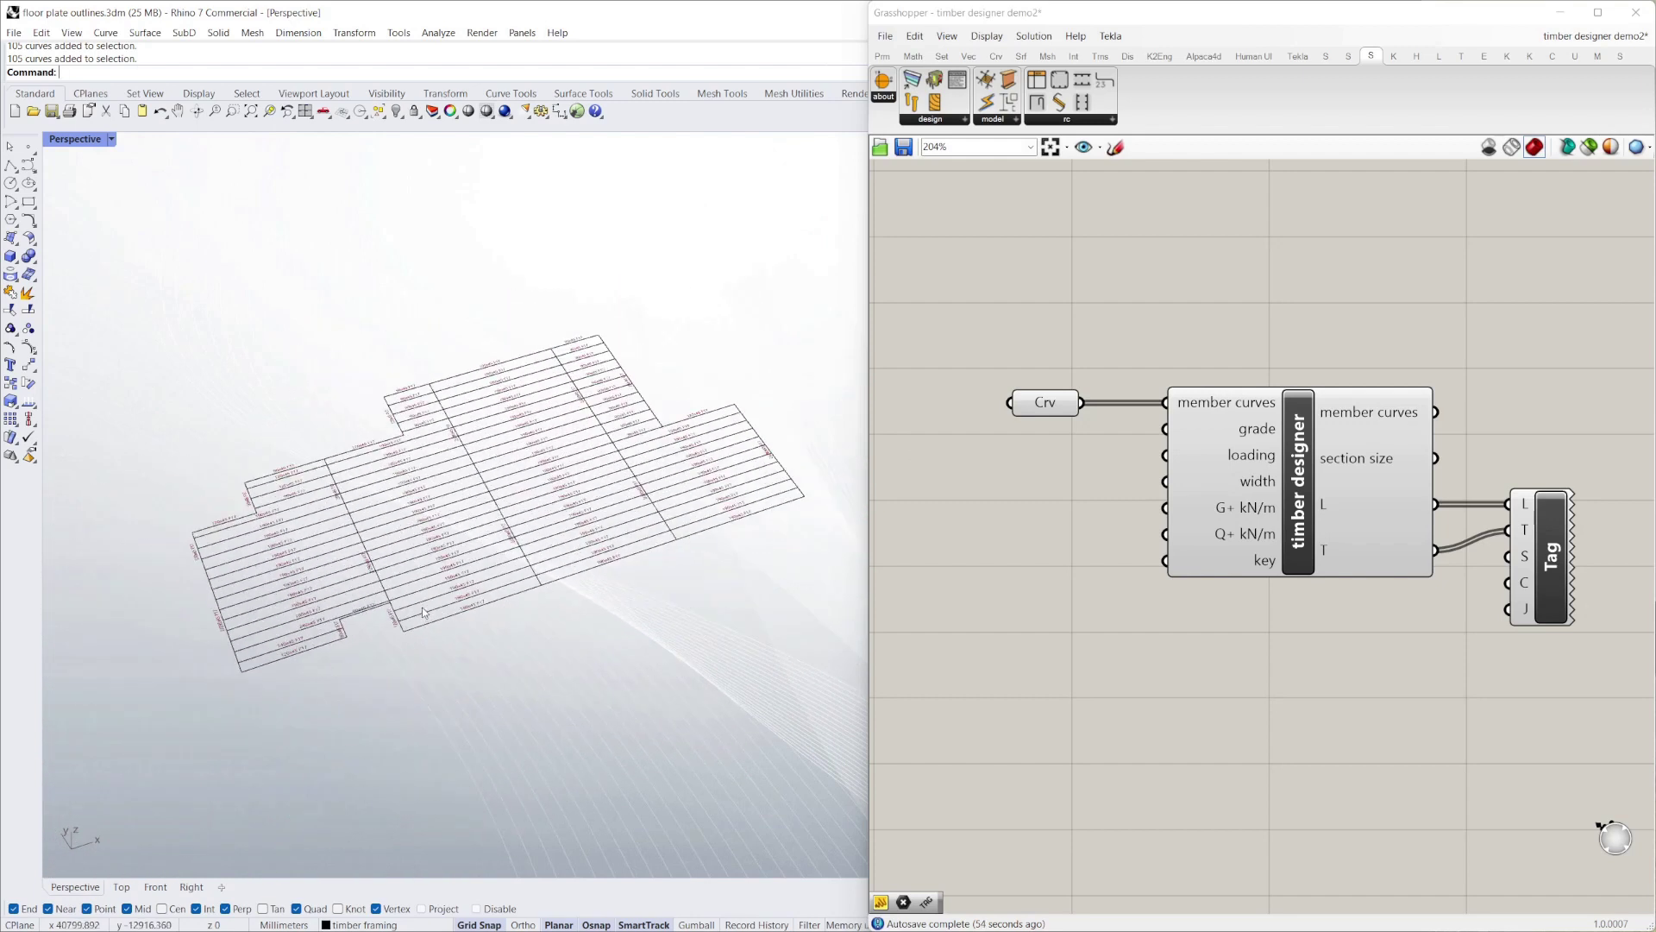
scroll(423, 613, "up", 1)
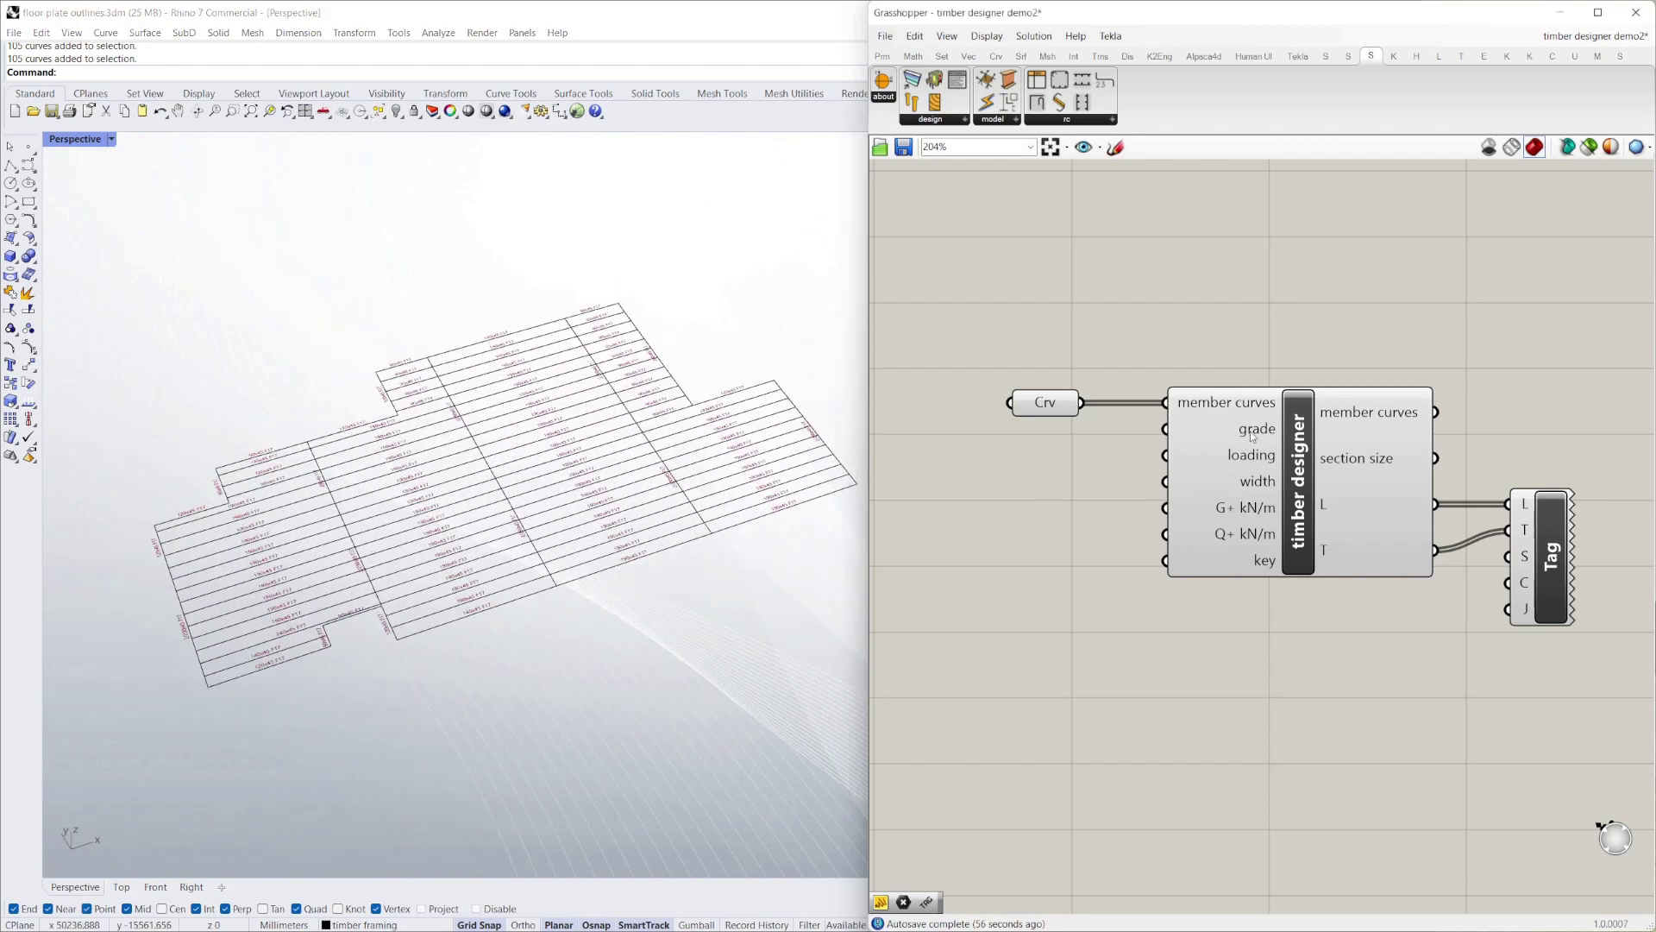
Add the Timber Designer Reference panel to the canvas and place it below the timber designer component
mouse_move(1252, 436)
left_click_drag(963, 86, 1252, 725)
left_click(1069, 583)
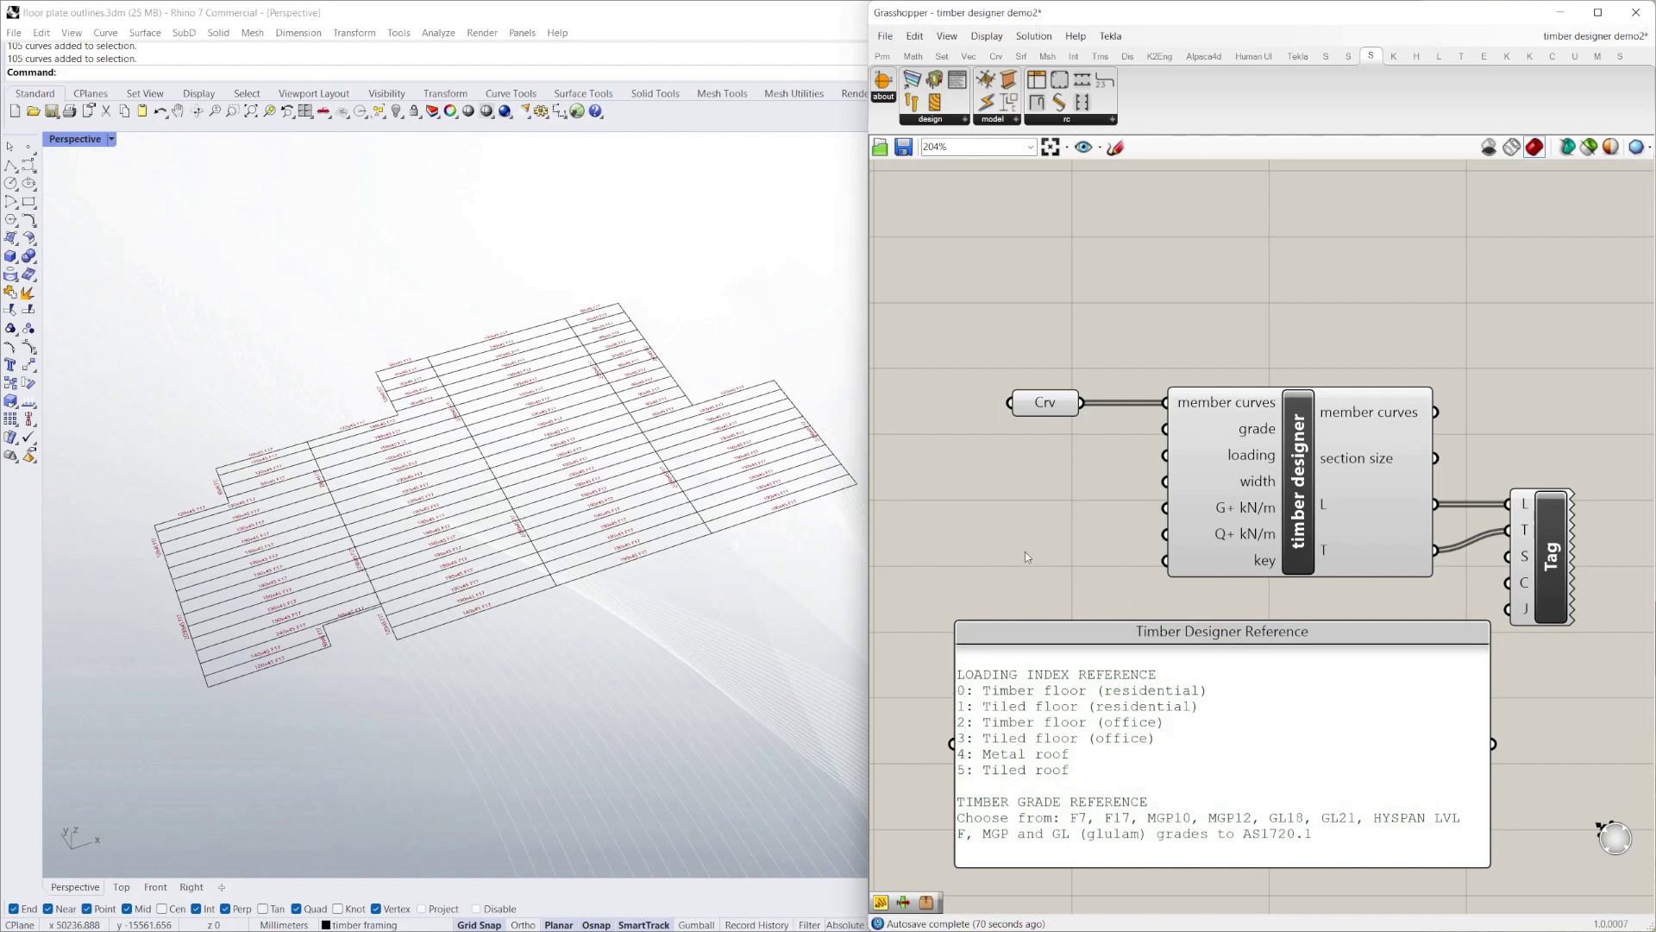
scroll(634, 634, "up", 1)
scroll(584, 543, "up", 5)
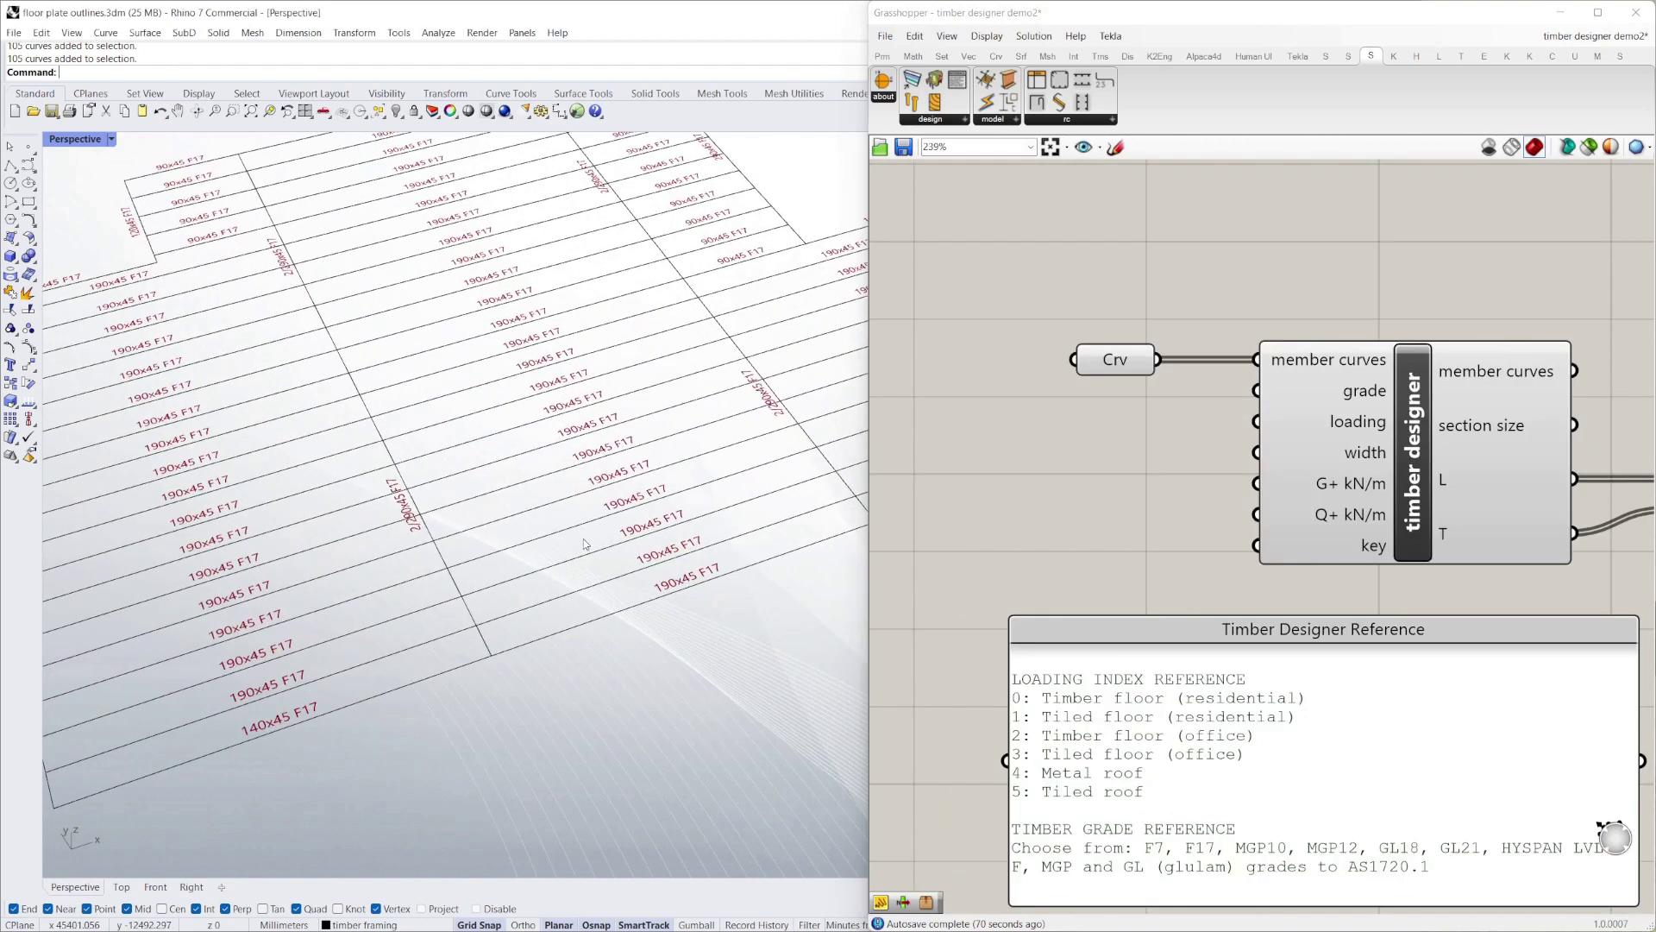
left_click_drag(1230, 640, 1234, 642)
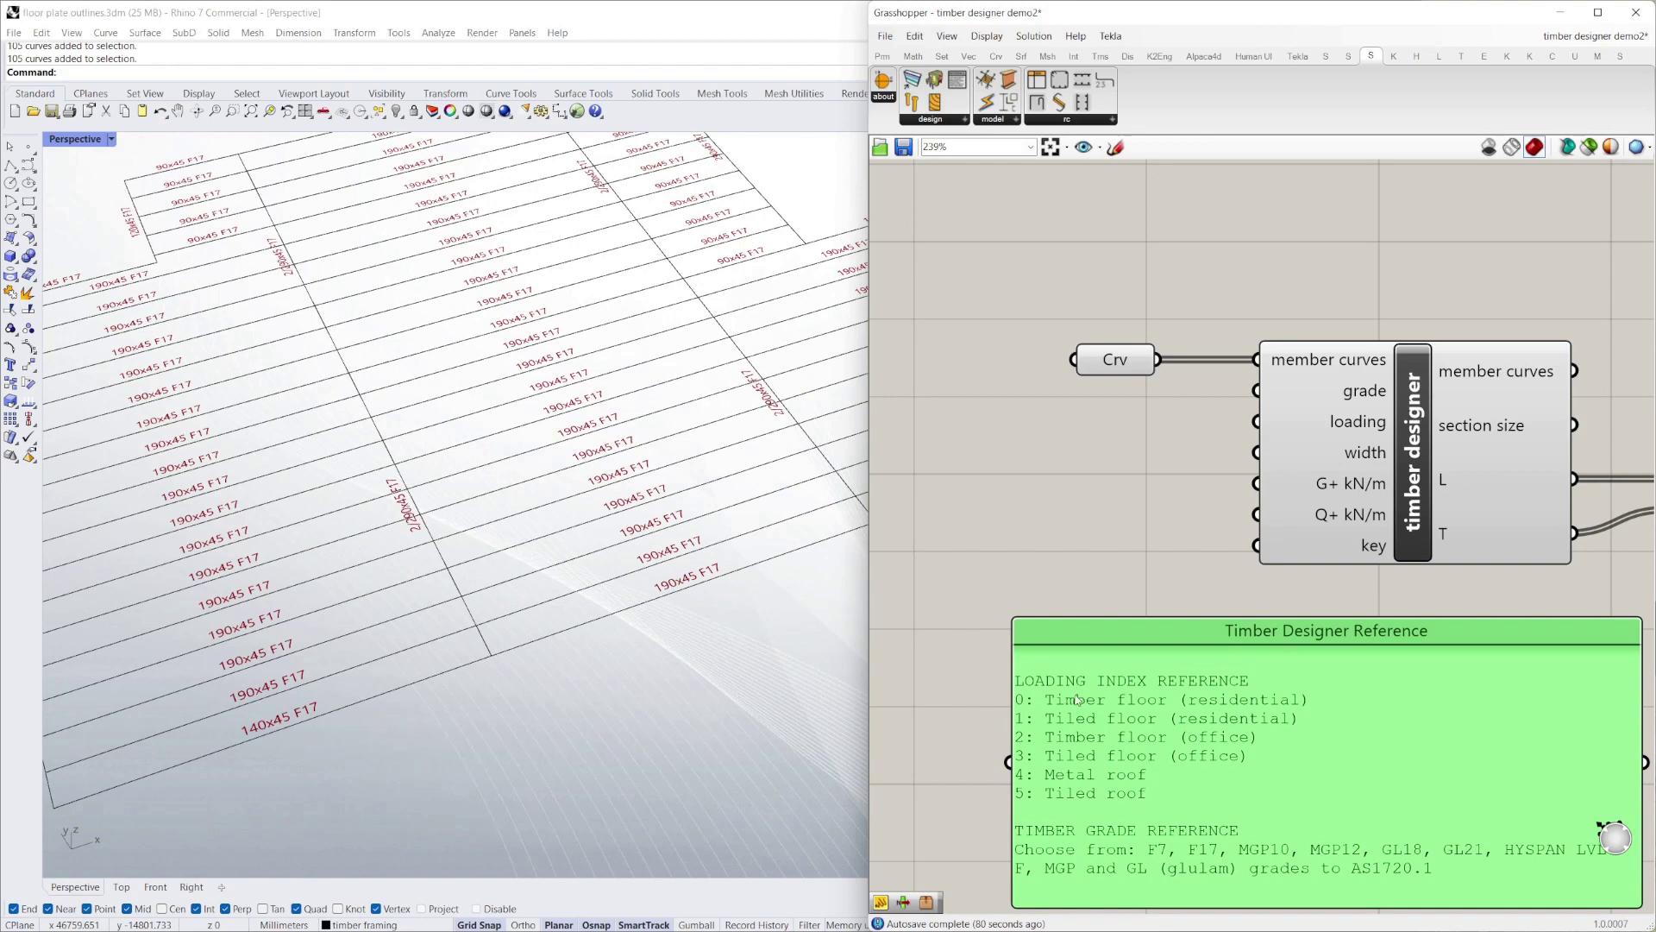
left_click(1046, 552)
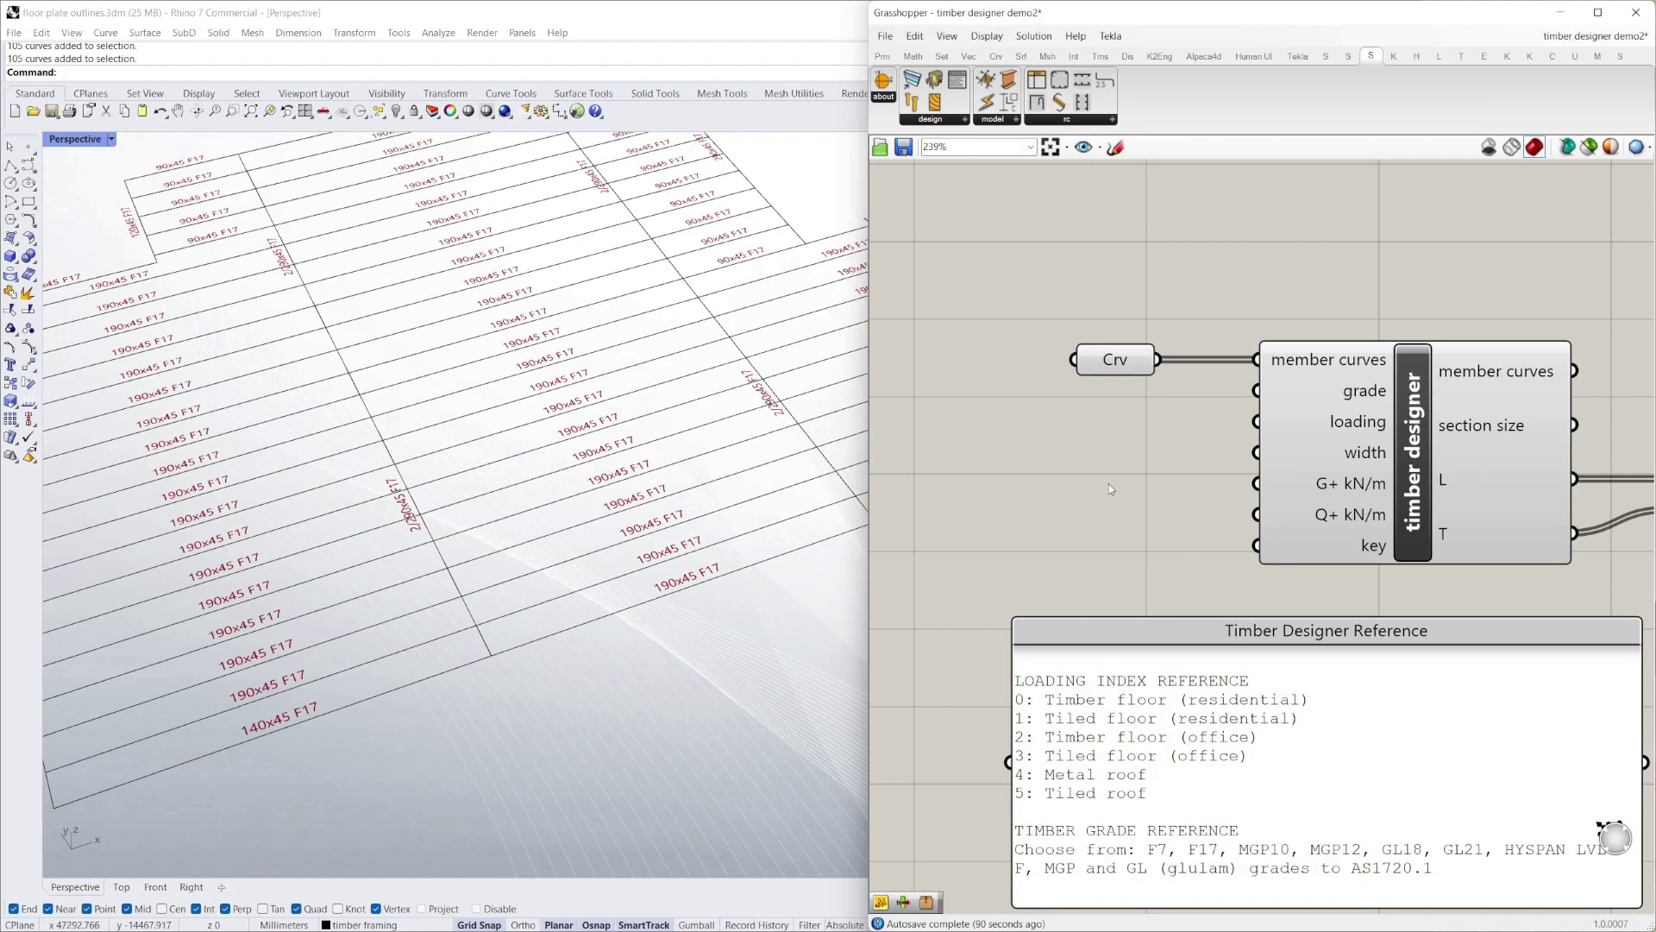
Set the timber designer's loading input to a heavier loading index from the reference panel
right_click(1344, 431)
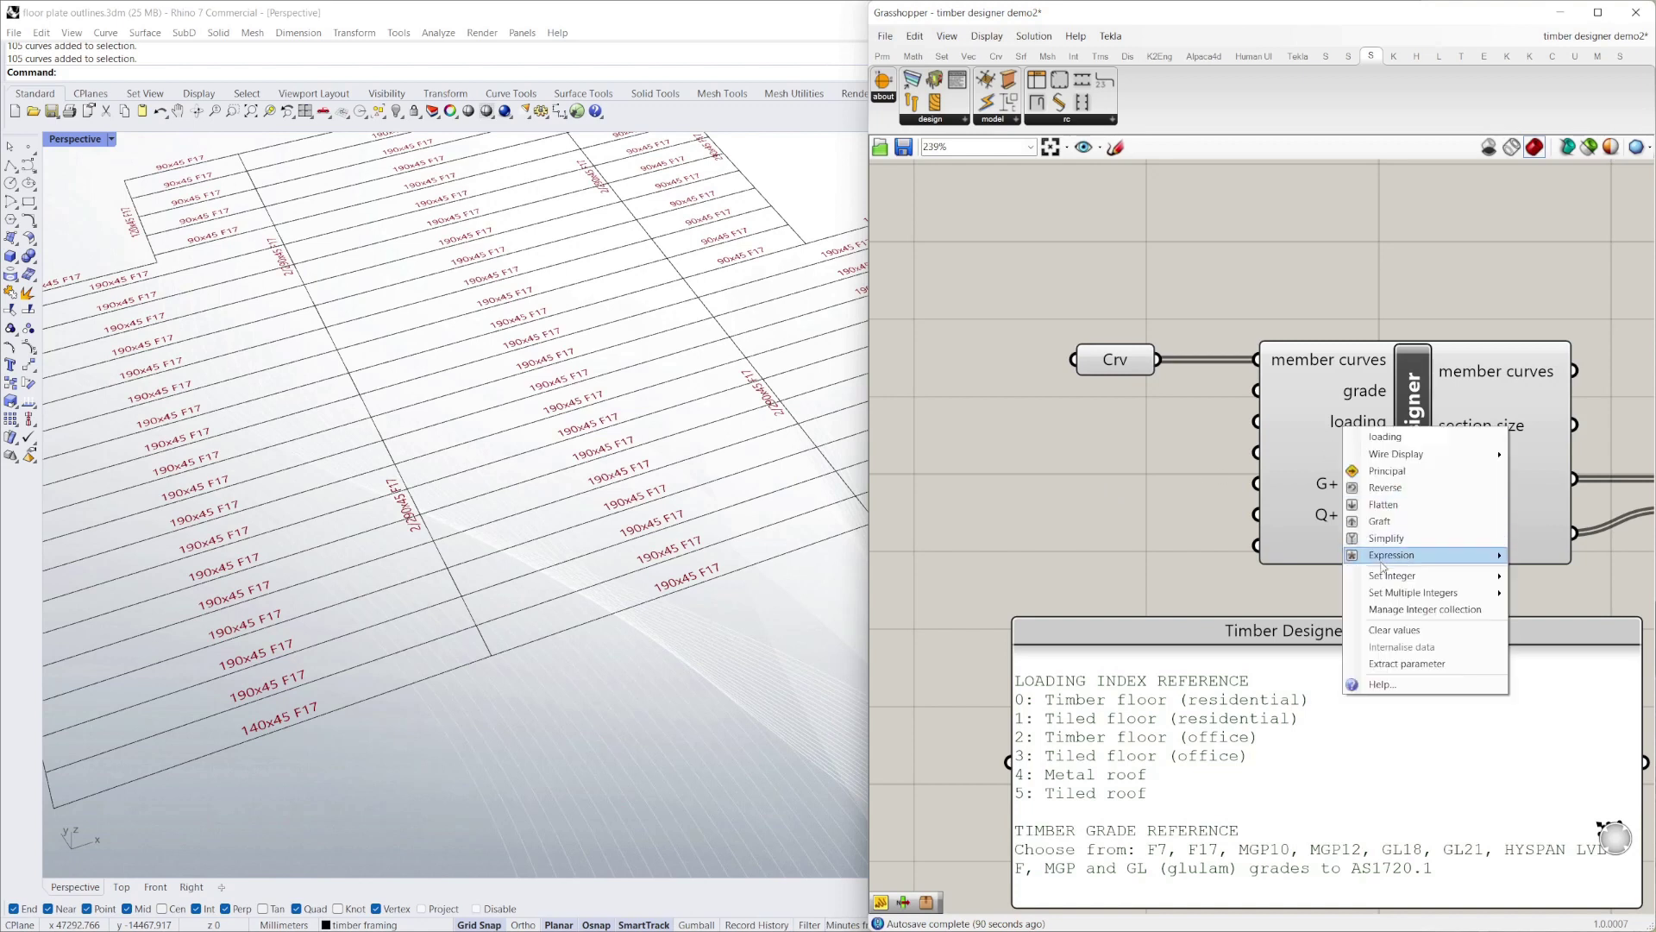
mouse_move(1386, 580)
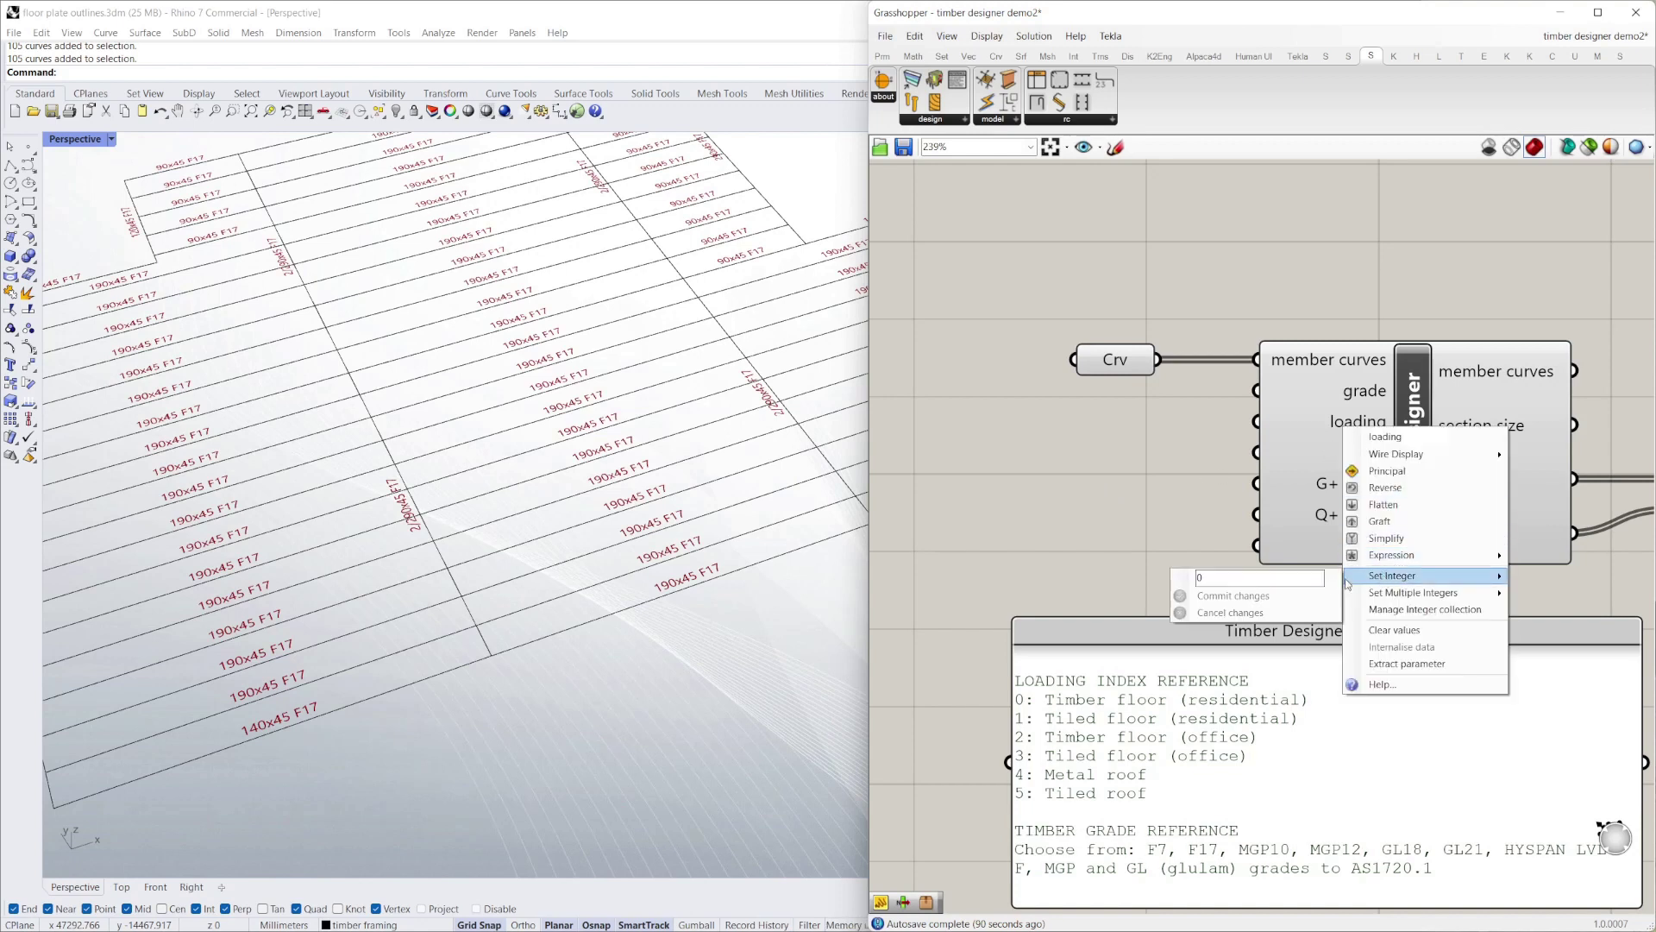
left_click(1217, 579)
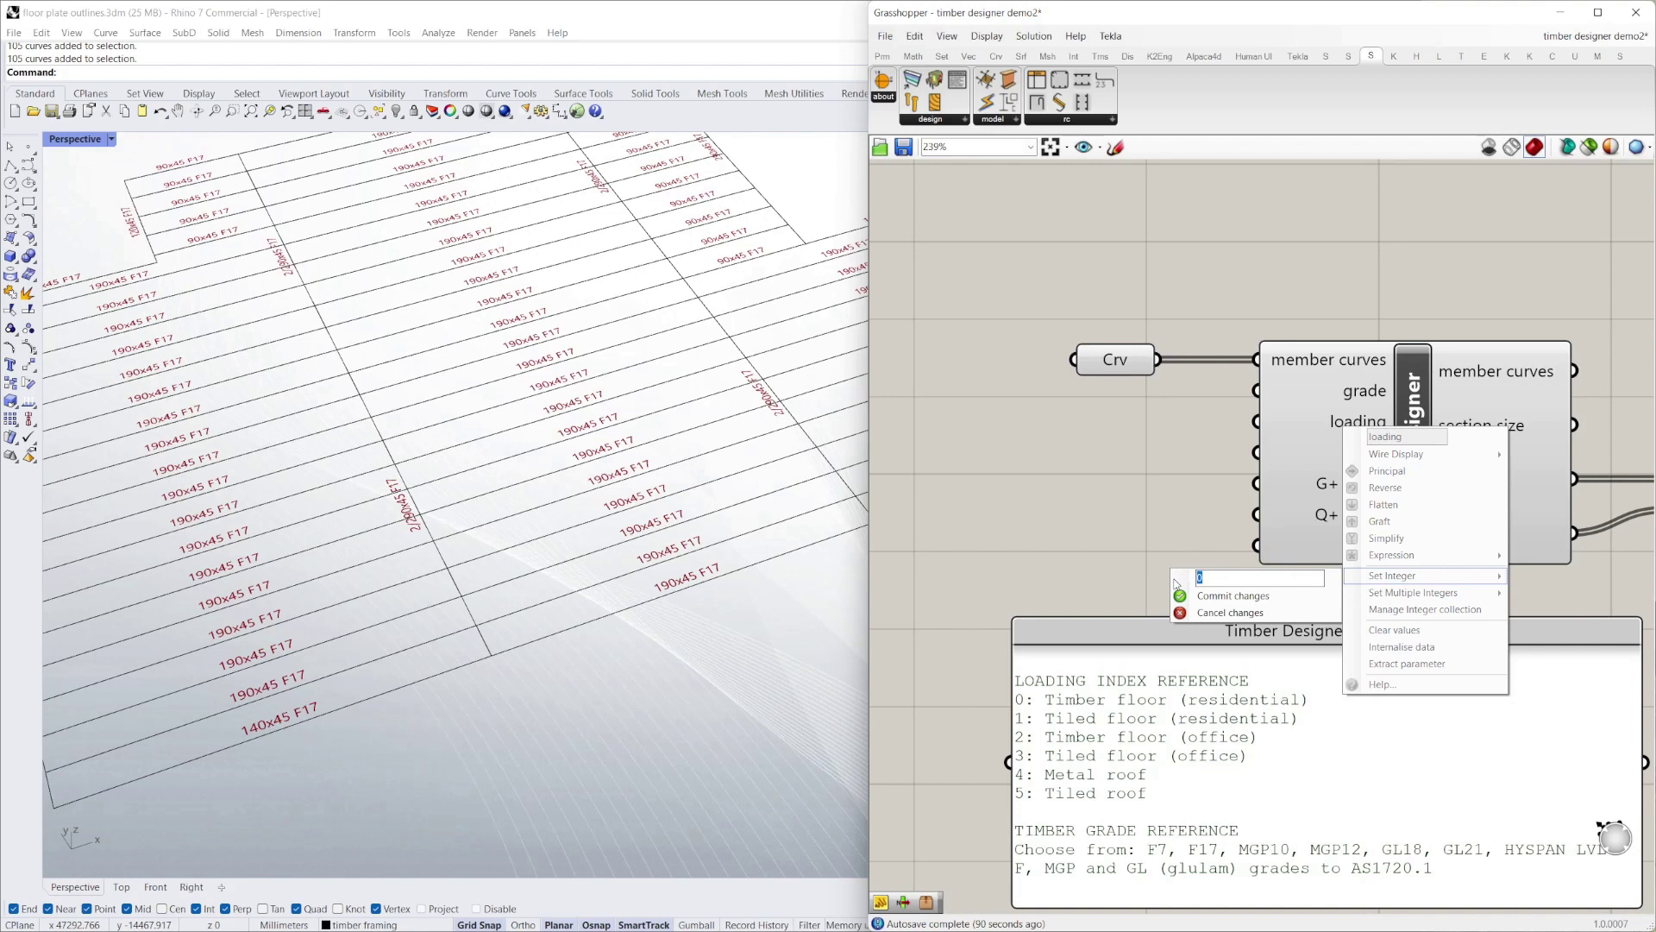
left_click(1225, 595)
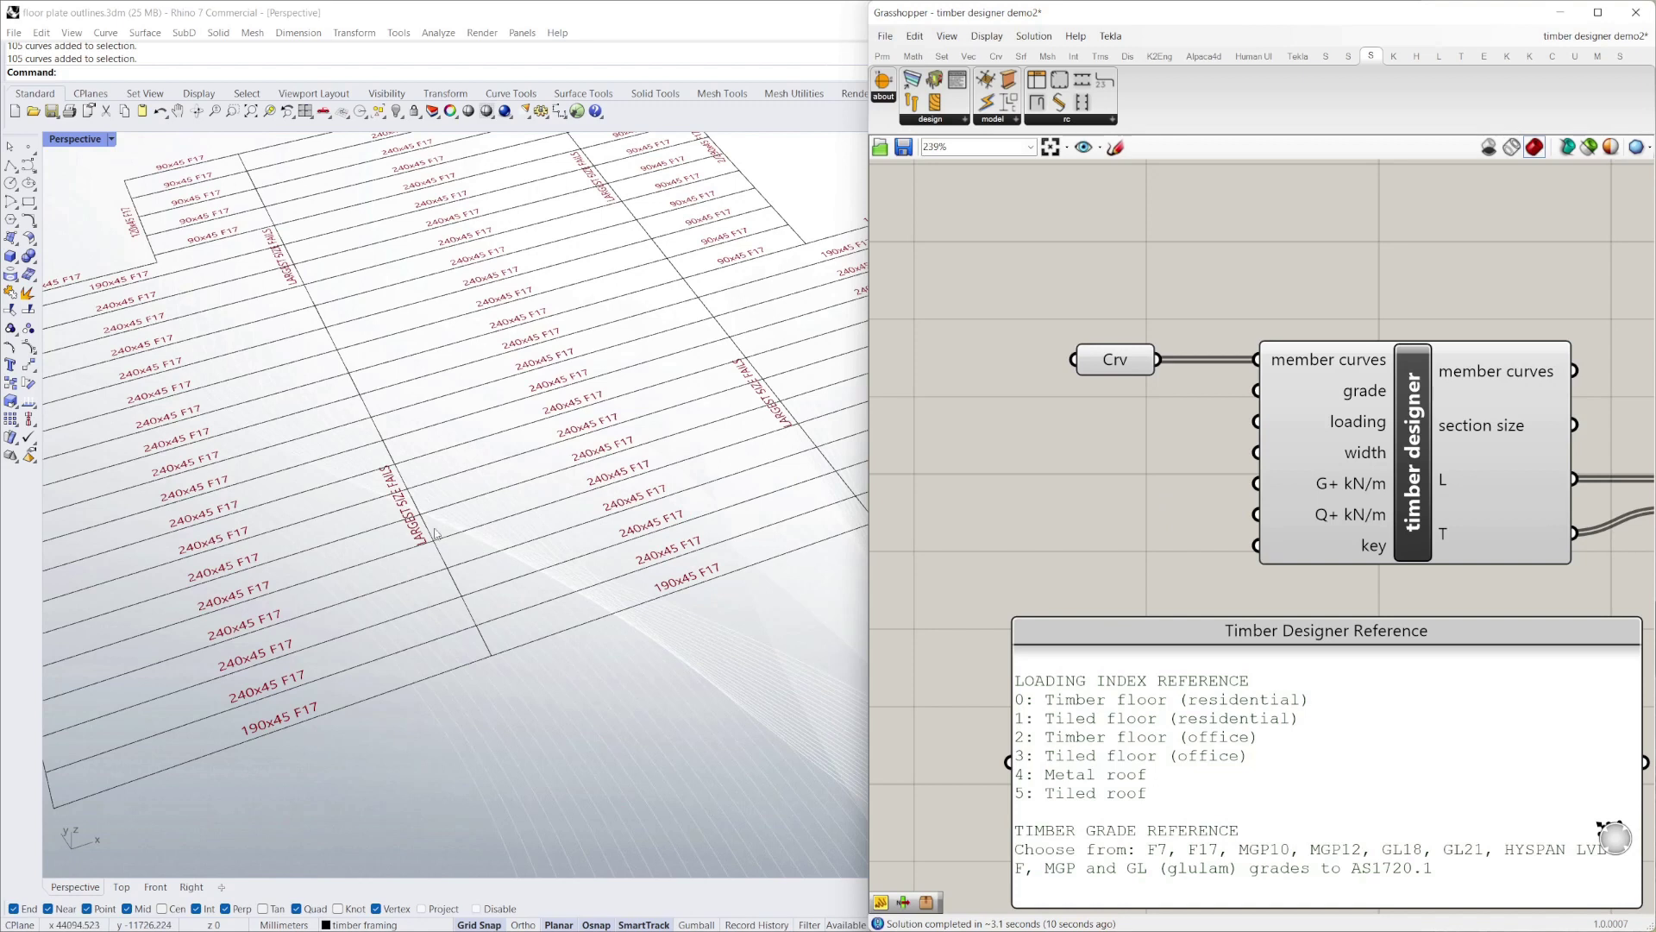
Check the updated size labels on the framing, picking out the interior bearer that crosses the joists
right_click_drag(552, 528, 406, 530)
left_click(712, 373)
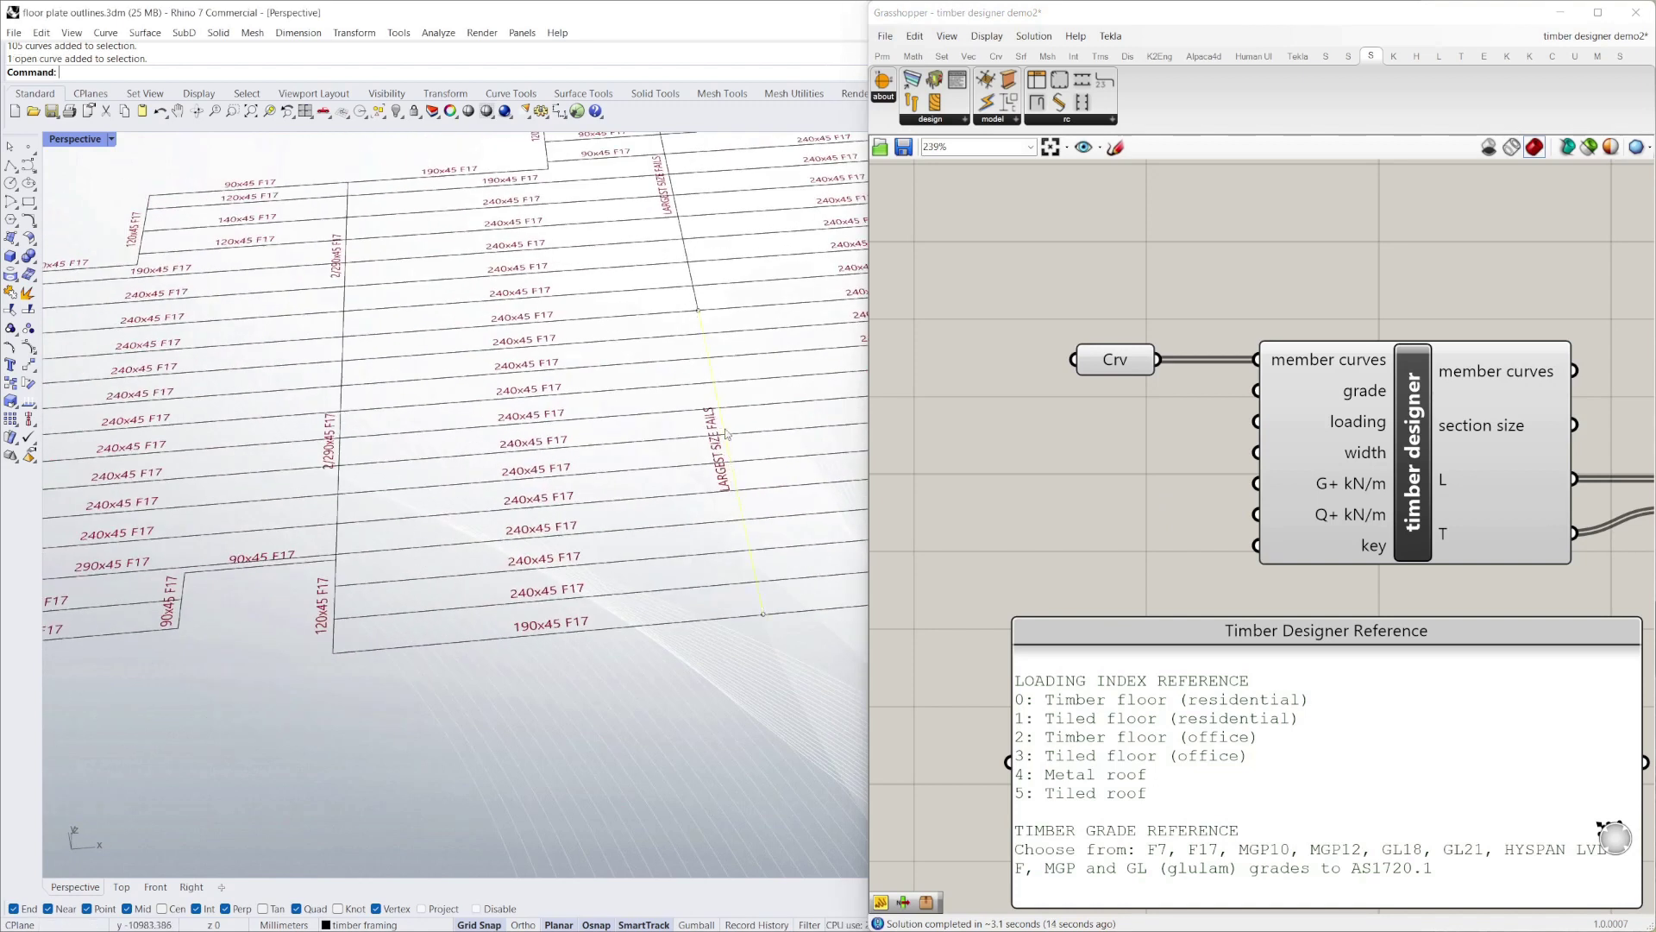
right_click_drag(735, 518, 757, 514)
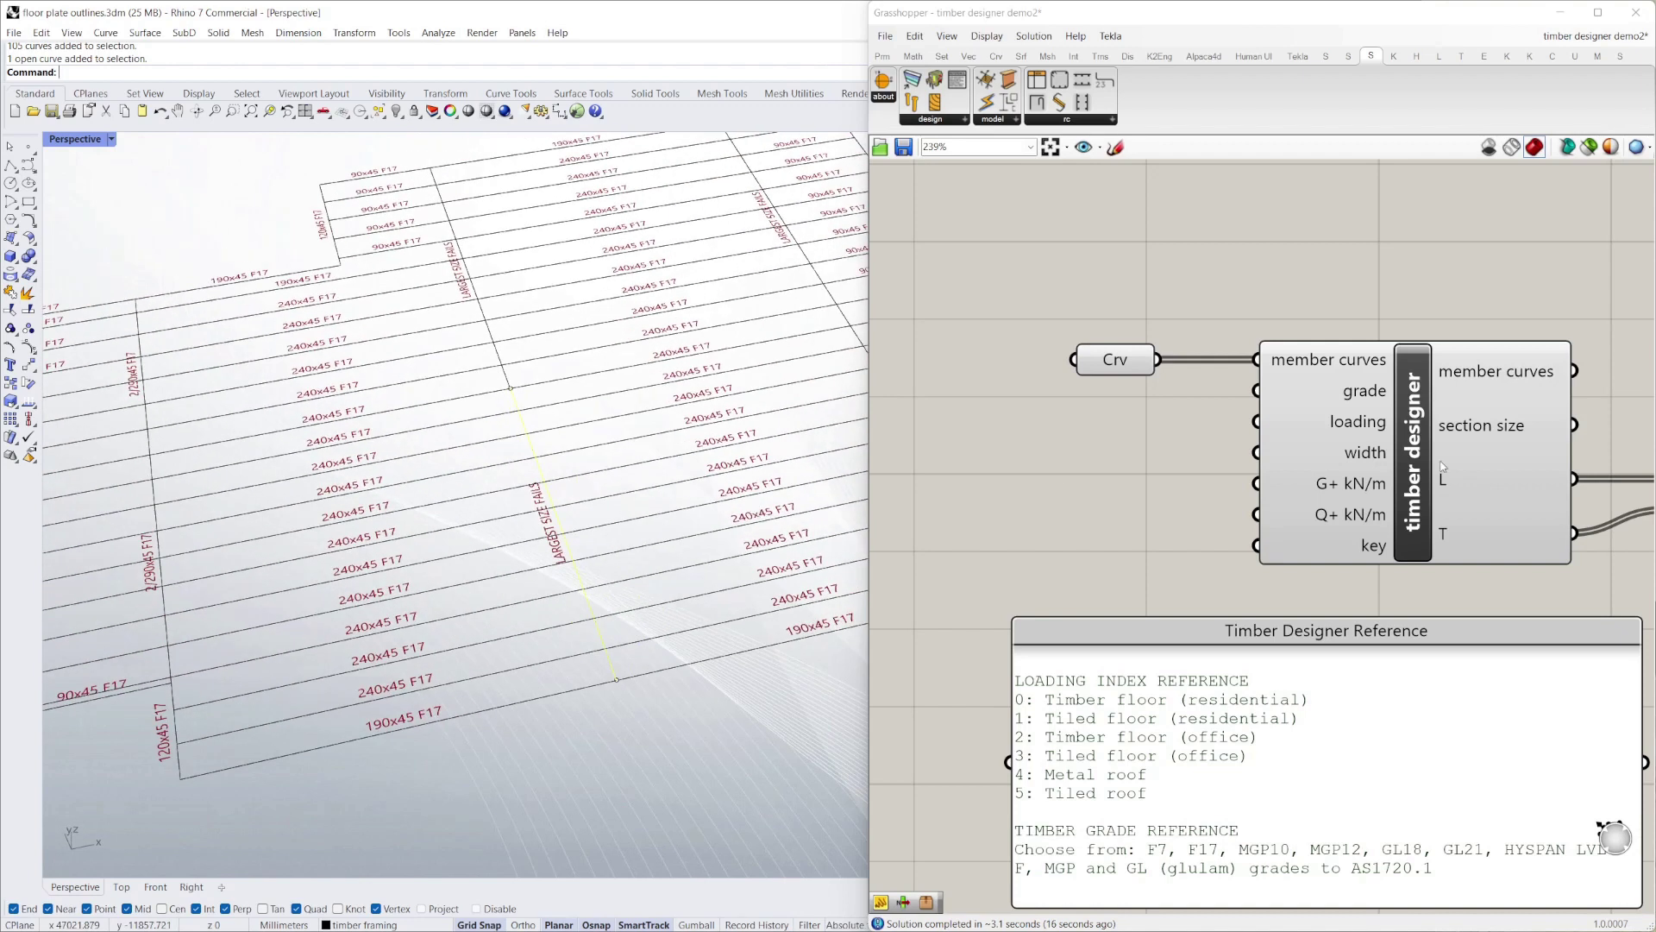
left_click(704, 714)
Move the Timber Designer Reference panel slightly lower to leave more space beneath the timber designer component
left_click_drag(1152, 814, 1145, 801)
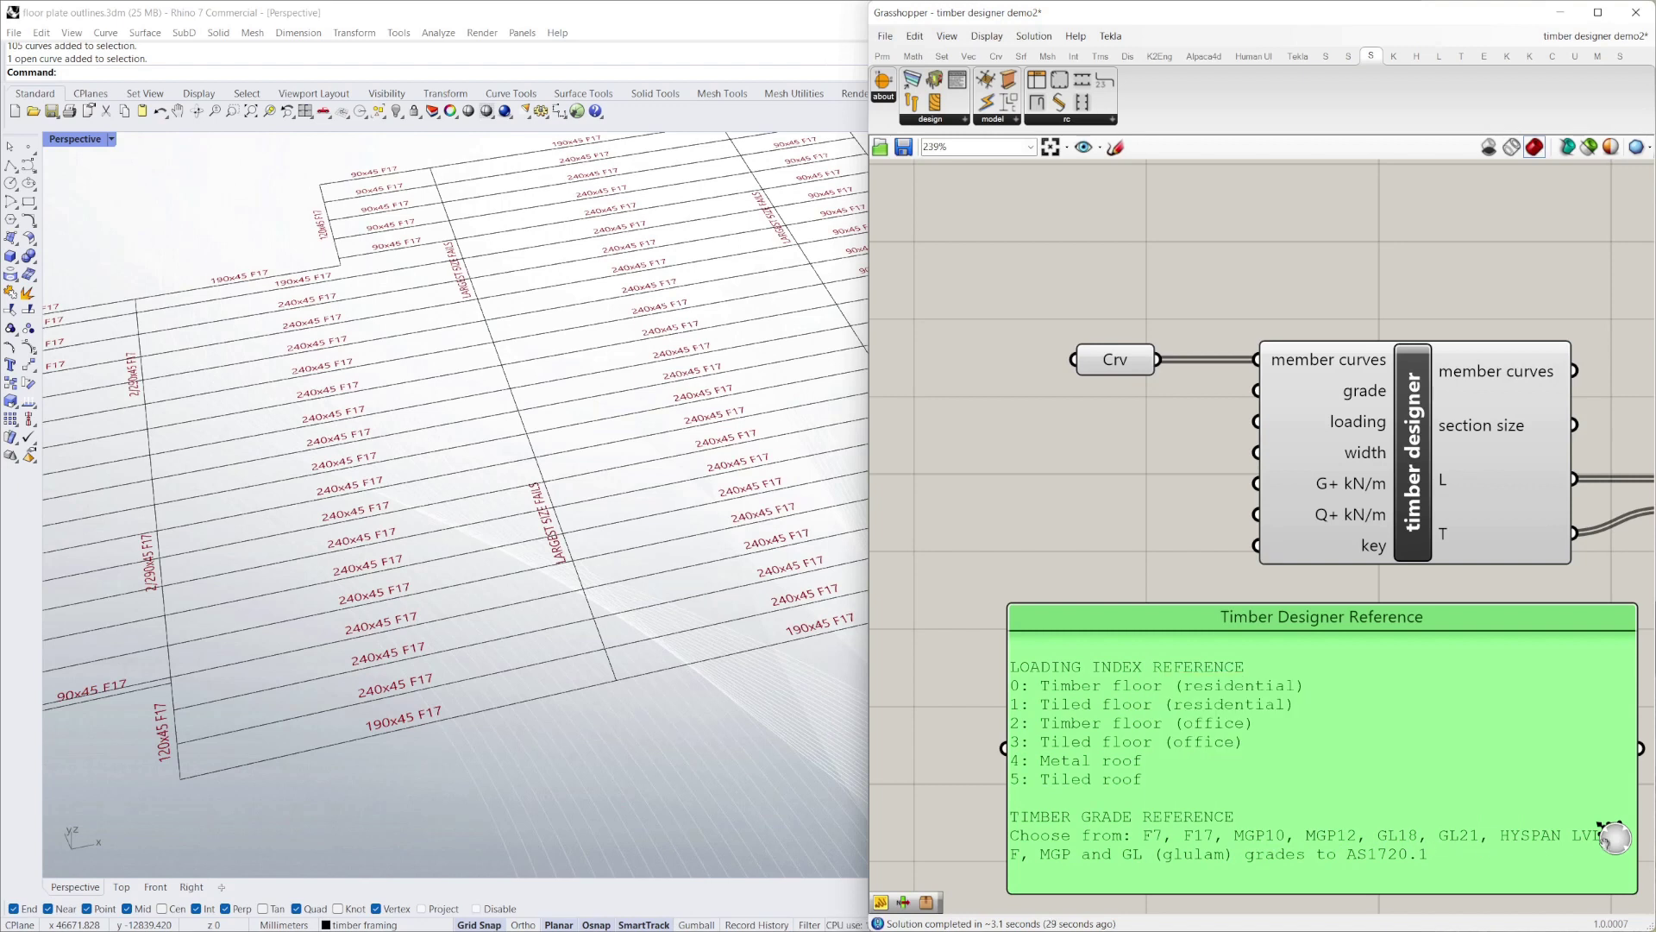
left_click(1098, 505)
scroll(1098, 504, "down", 3)
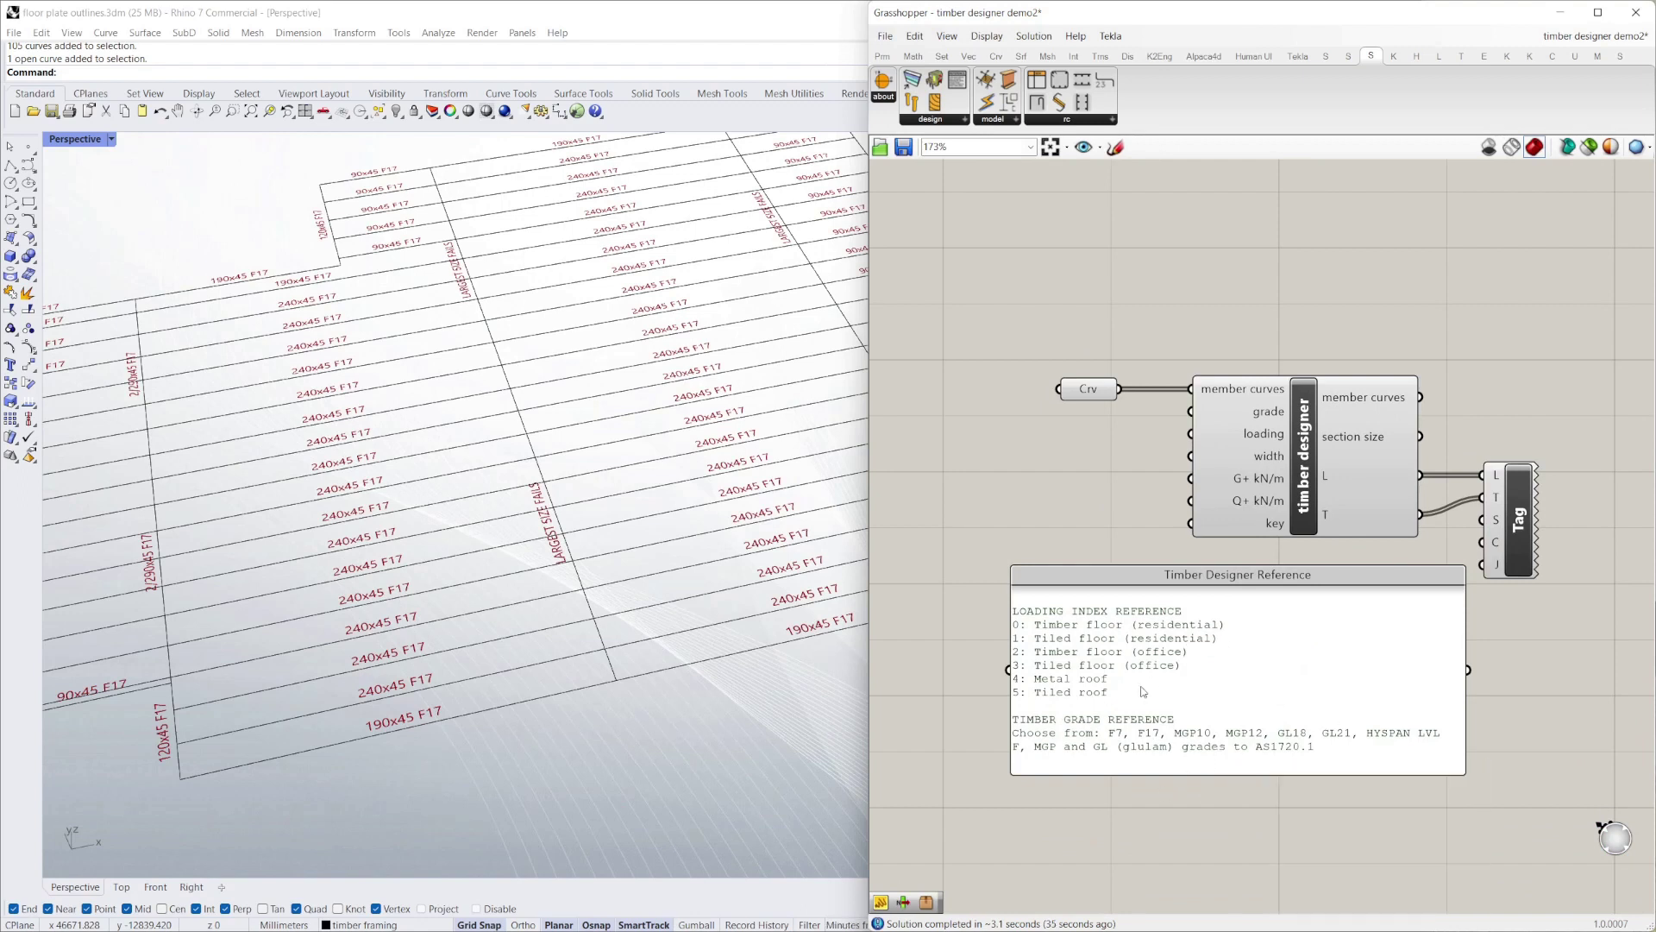
left_click_drag(1157, 587, 1155, 616)
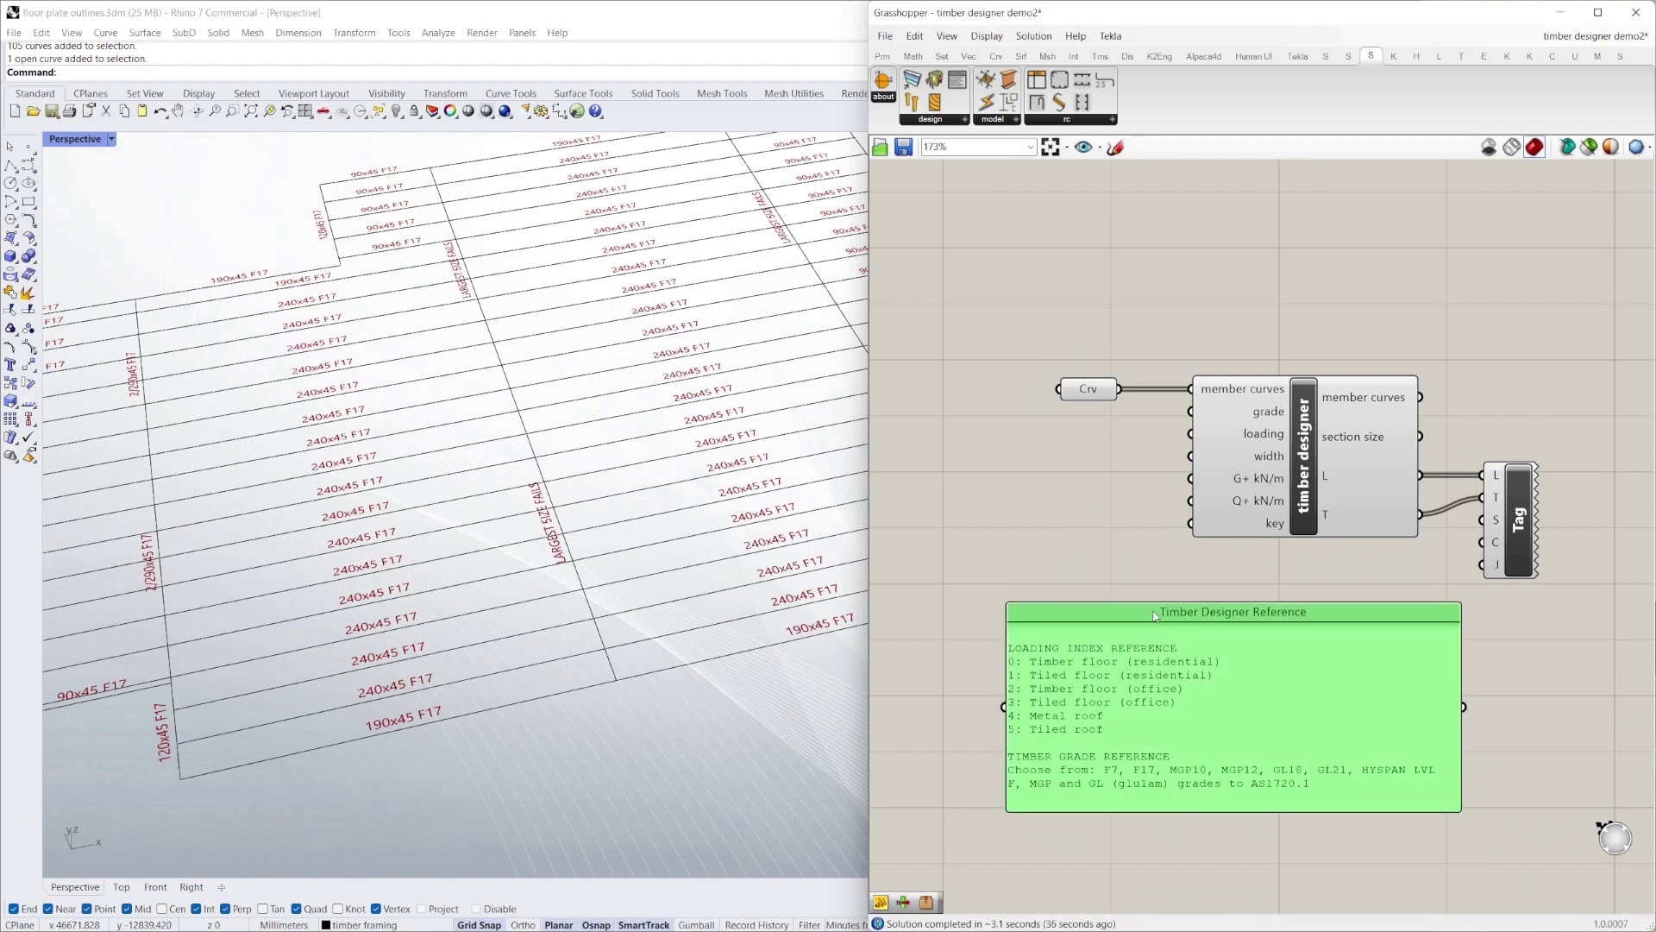
left_click(1084, 516)
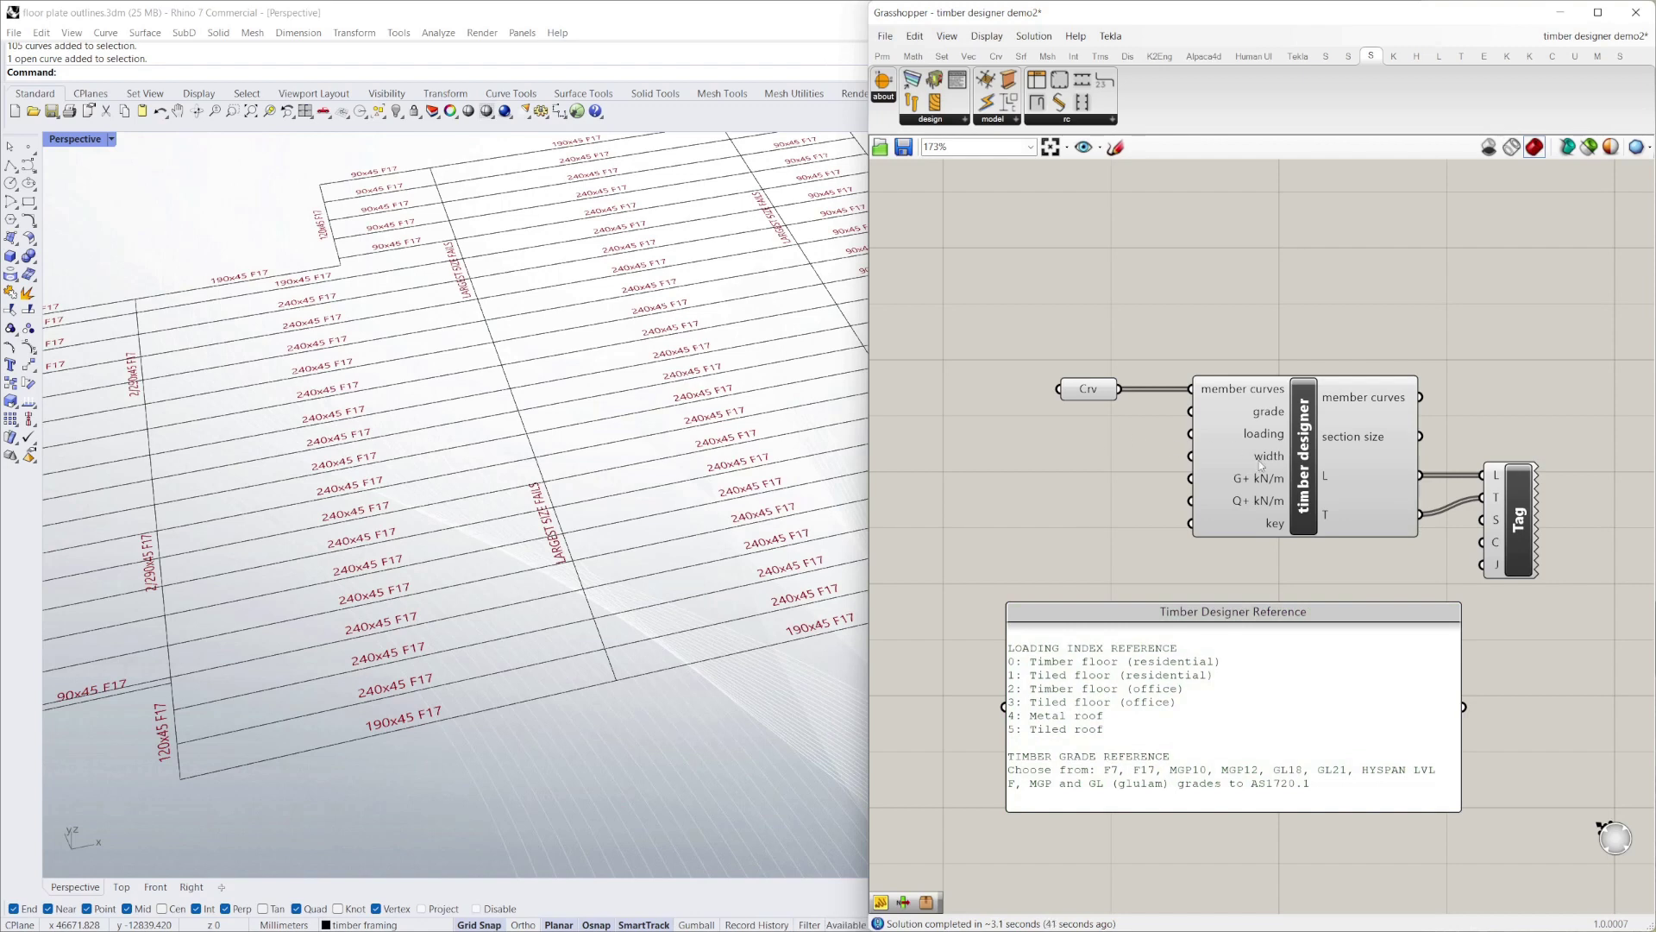
Add an empty text panel to the canvas, placed beside the timber designer's inputs
double_click(1059, 461)
type("pane")
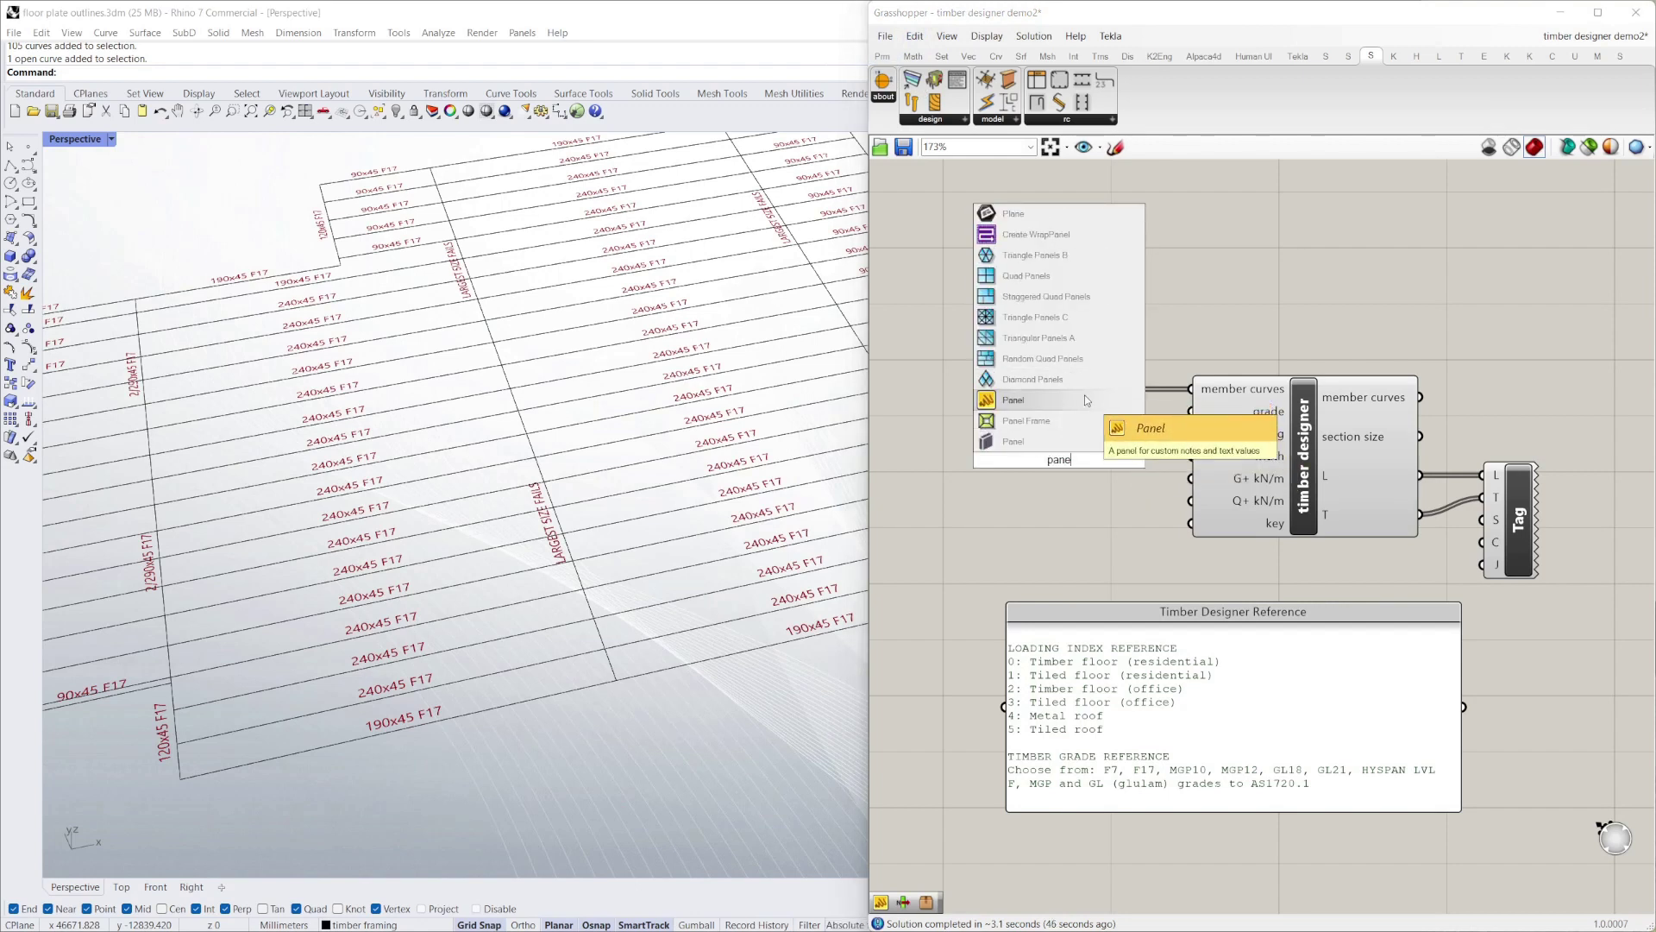
left_click(1084, 399)
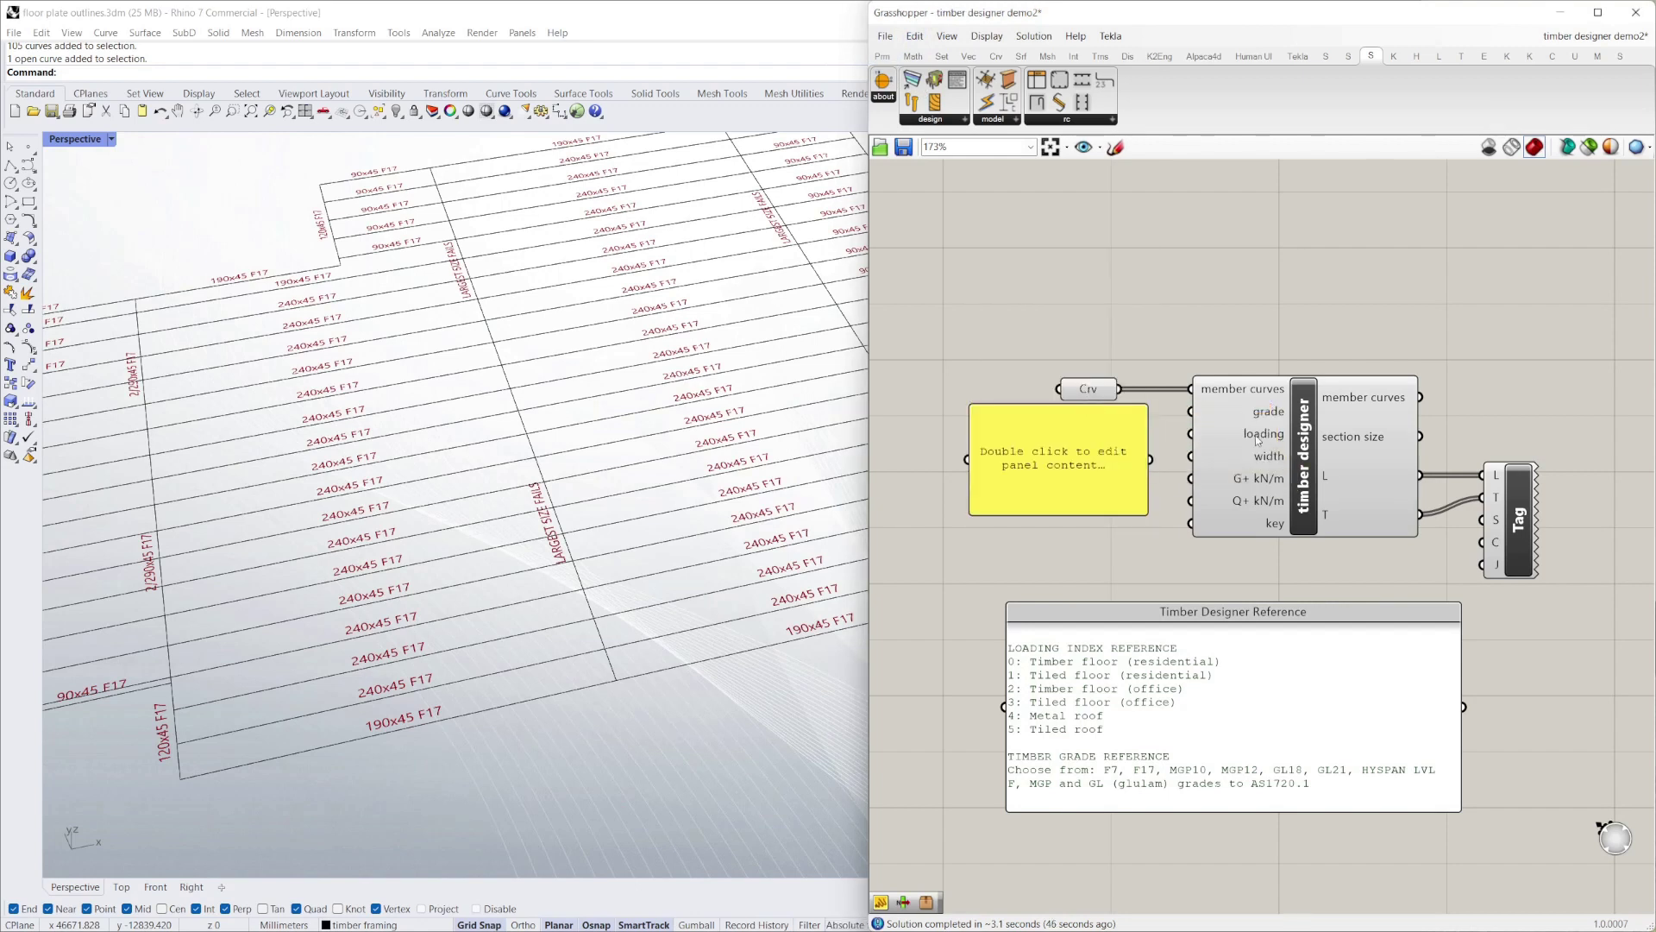
Enter GL21 in the new panel, shrink it to one line and connect it to the timber designer's grade input
double_click(1041, 474)
type("gl")
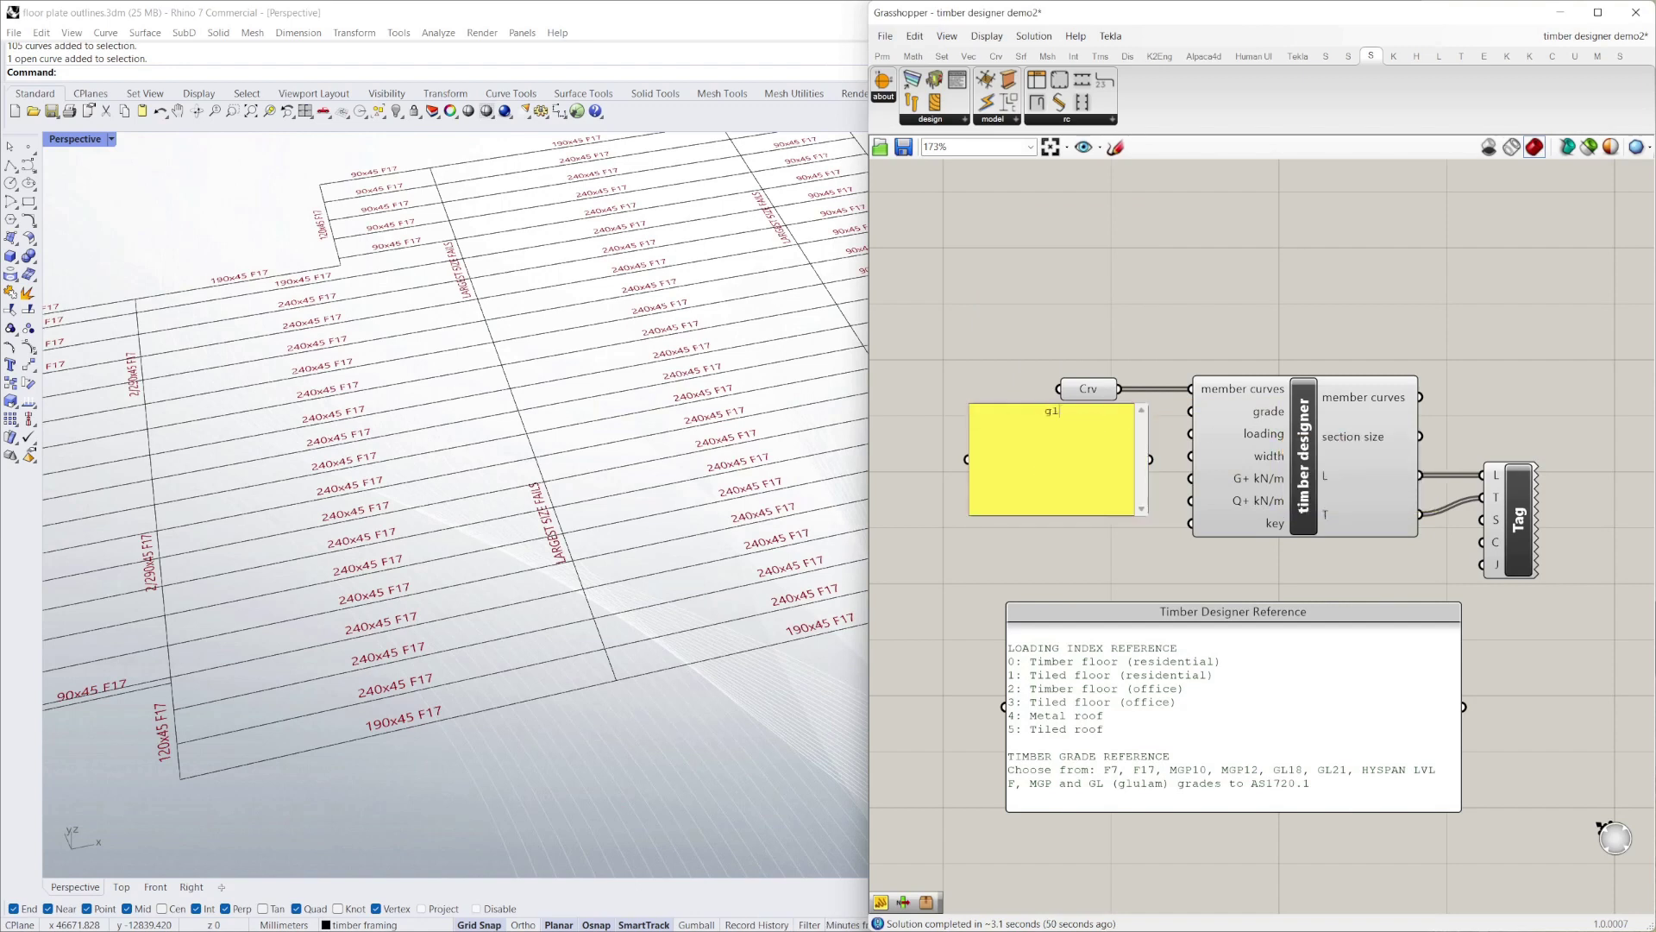
key("BackSpace")
key("BackSpace")
key("BackSpace")
key("BackSpace")
type("GL21")
left_click(1105, 334)
left_click_drag(1038, 411, 1044, 494)
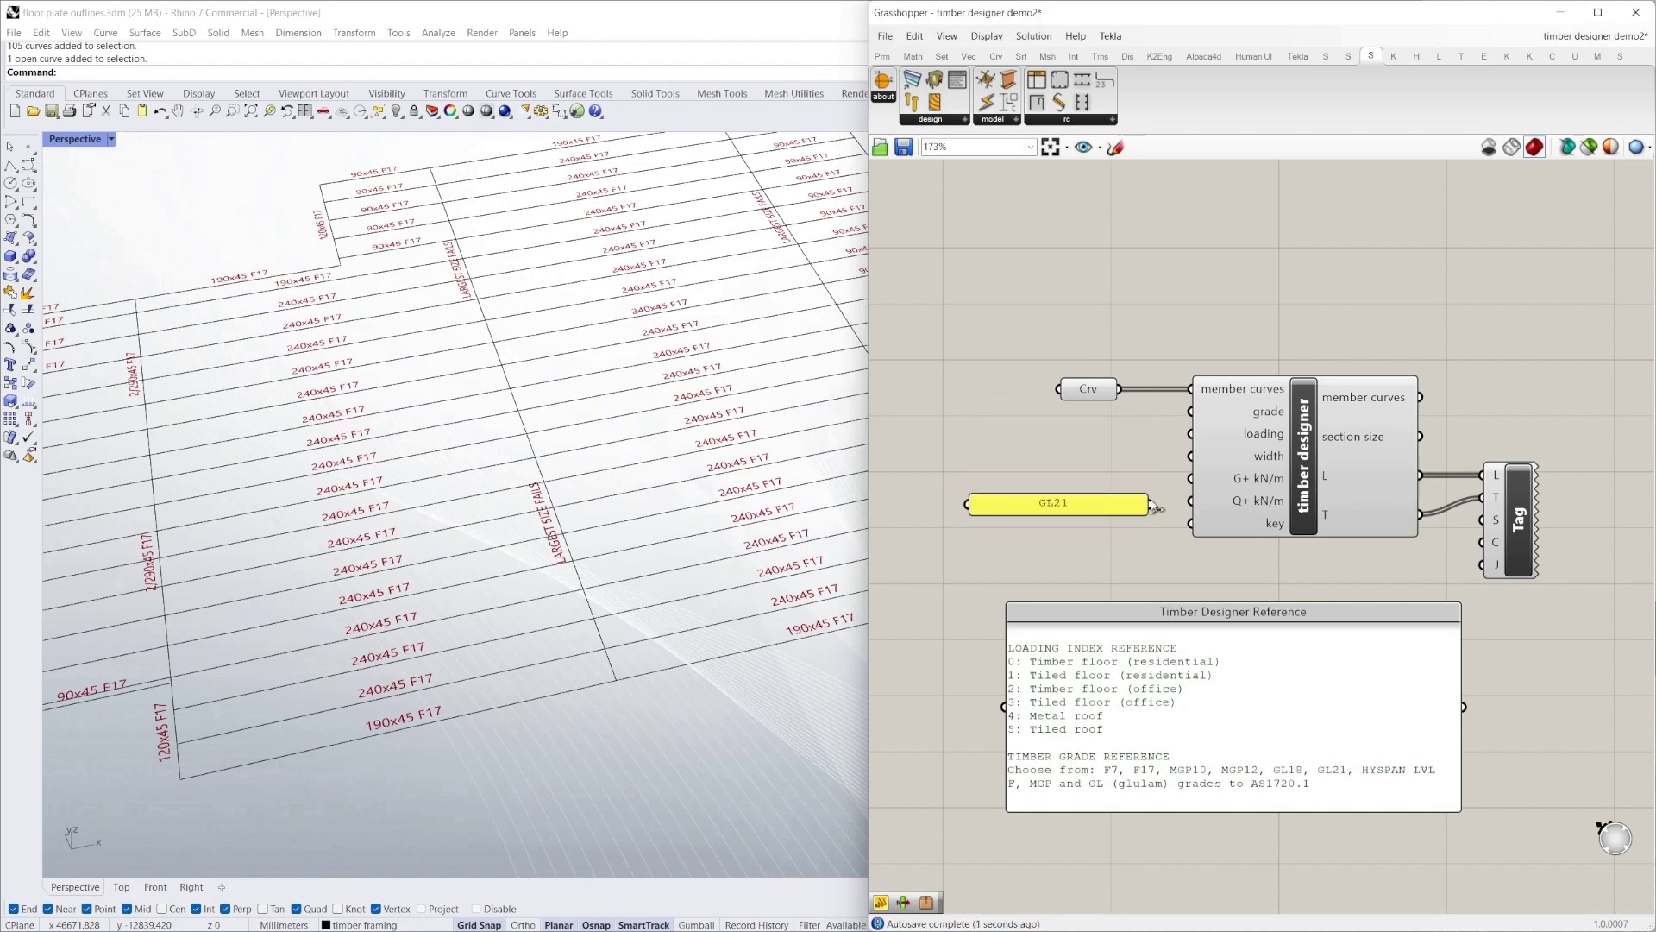
left_click_drag(1152, 507, 1191, 412)
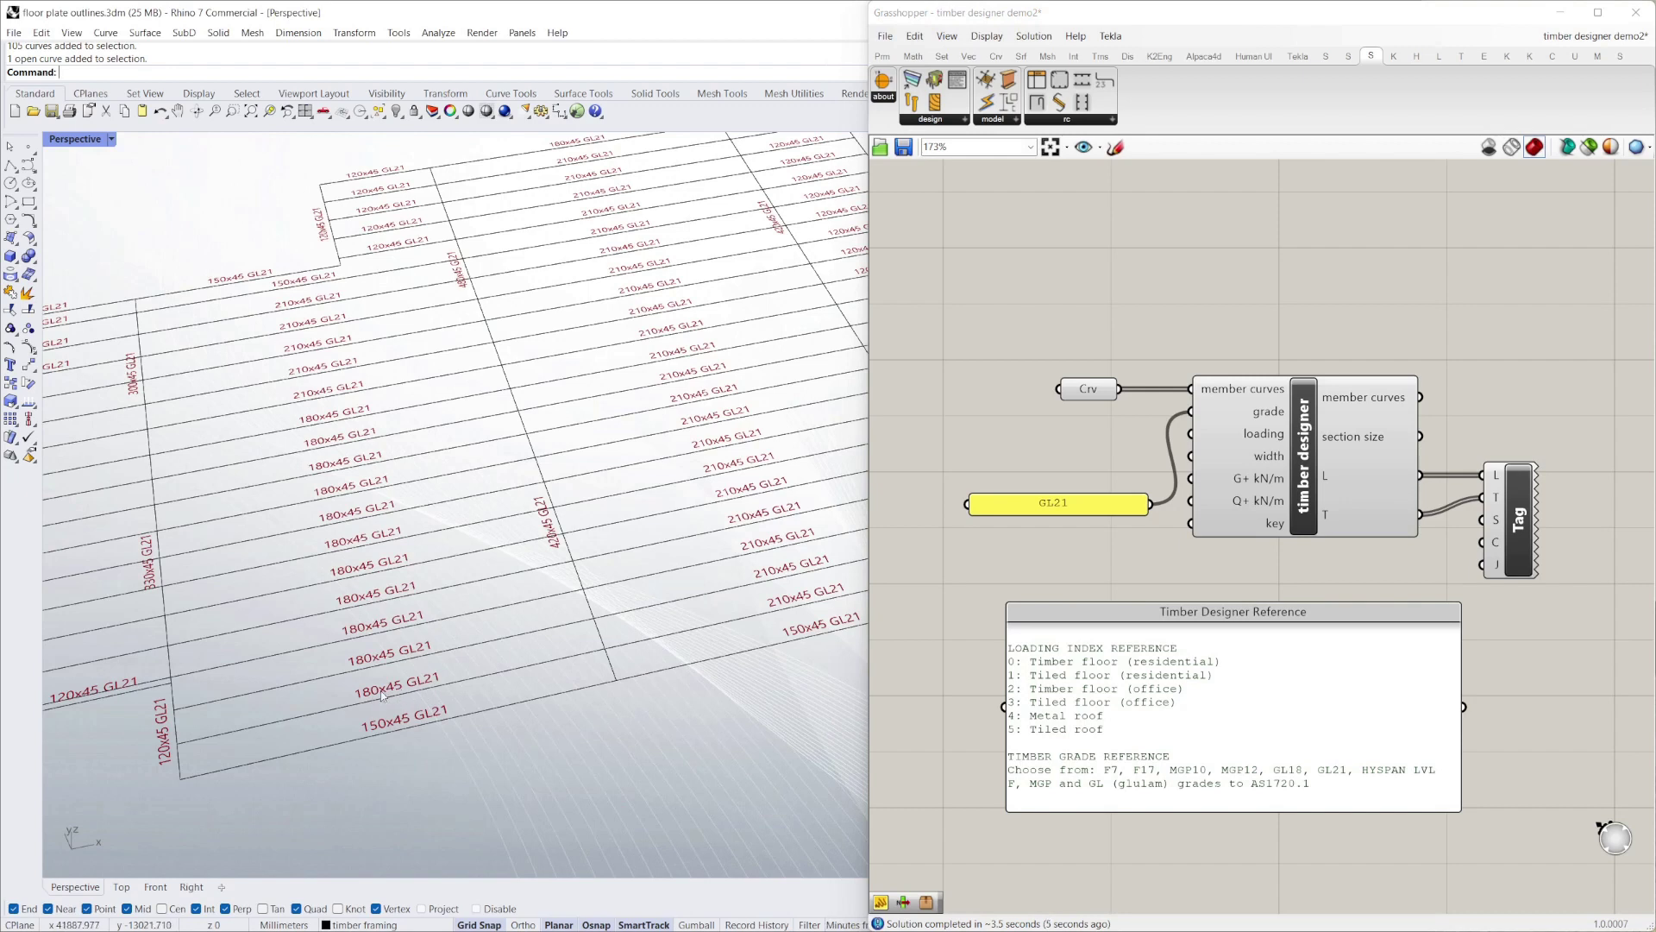
Check the glulam size labels on the joists and bearers, picking out the interior bearer between the joist bays
right_click_drag(535, 543, 658, 548)
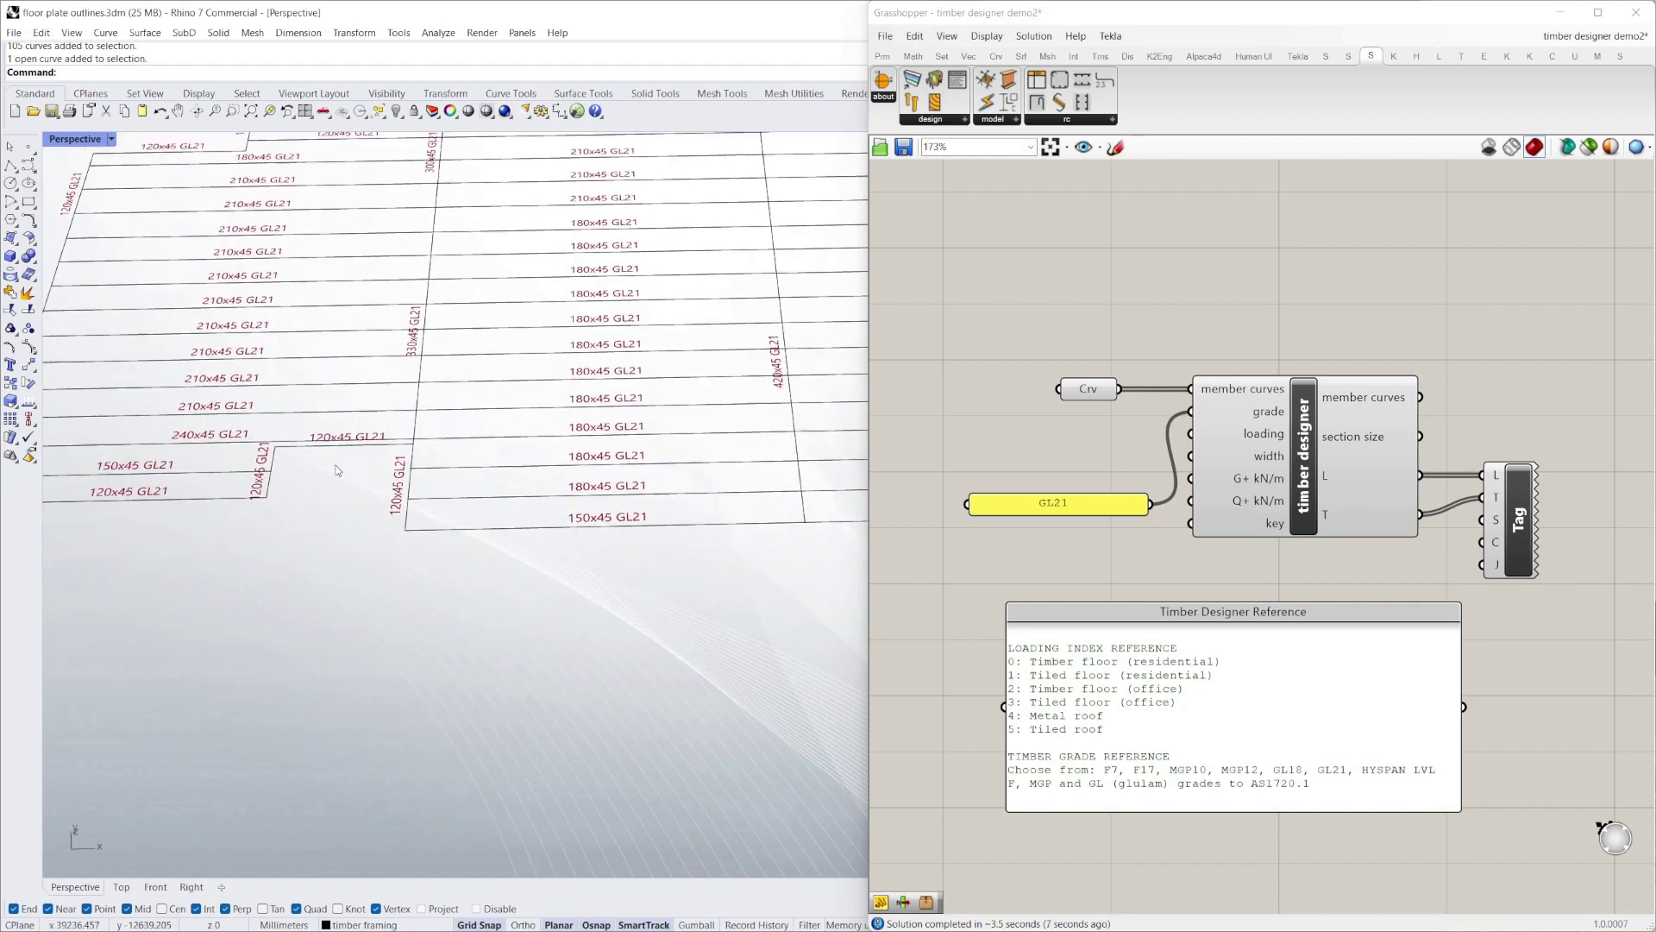
scroll(337, 470, "down", 3)
scroll(695, 266, "up", 4)
left_click(684, 355)
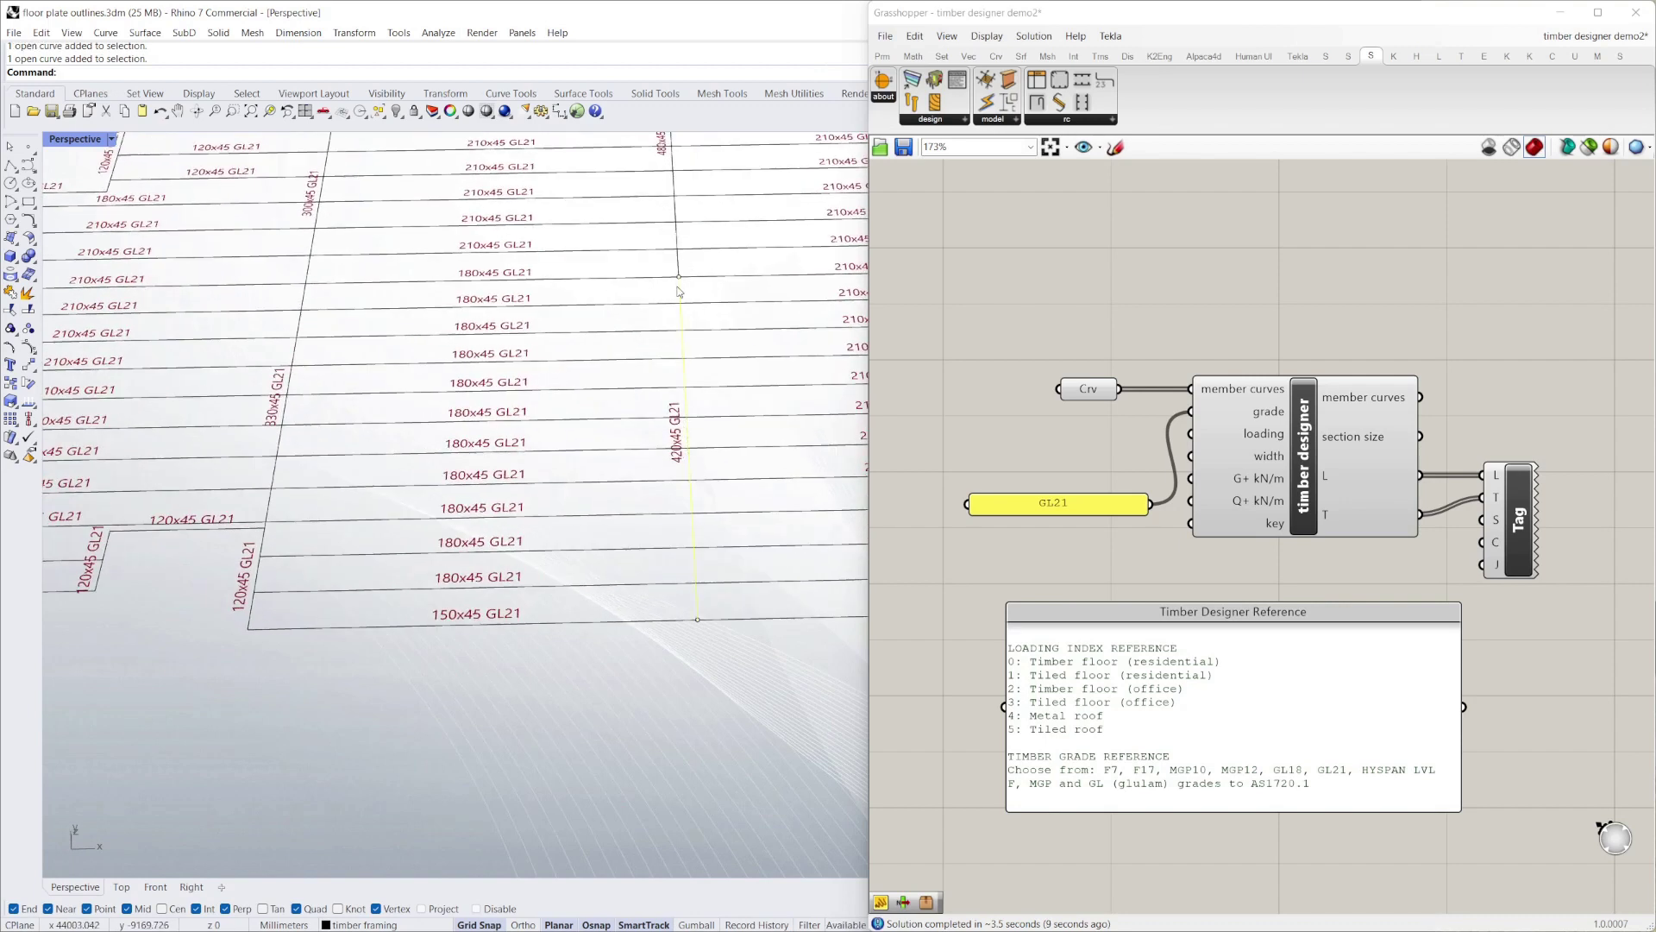
left_click(657, 706)
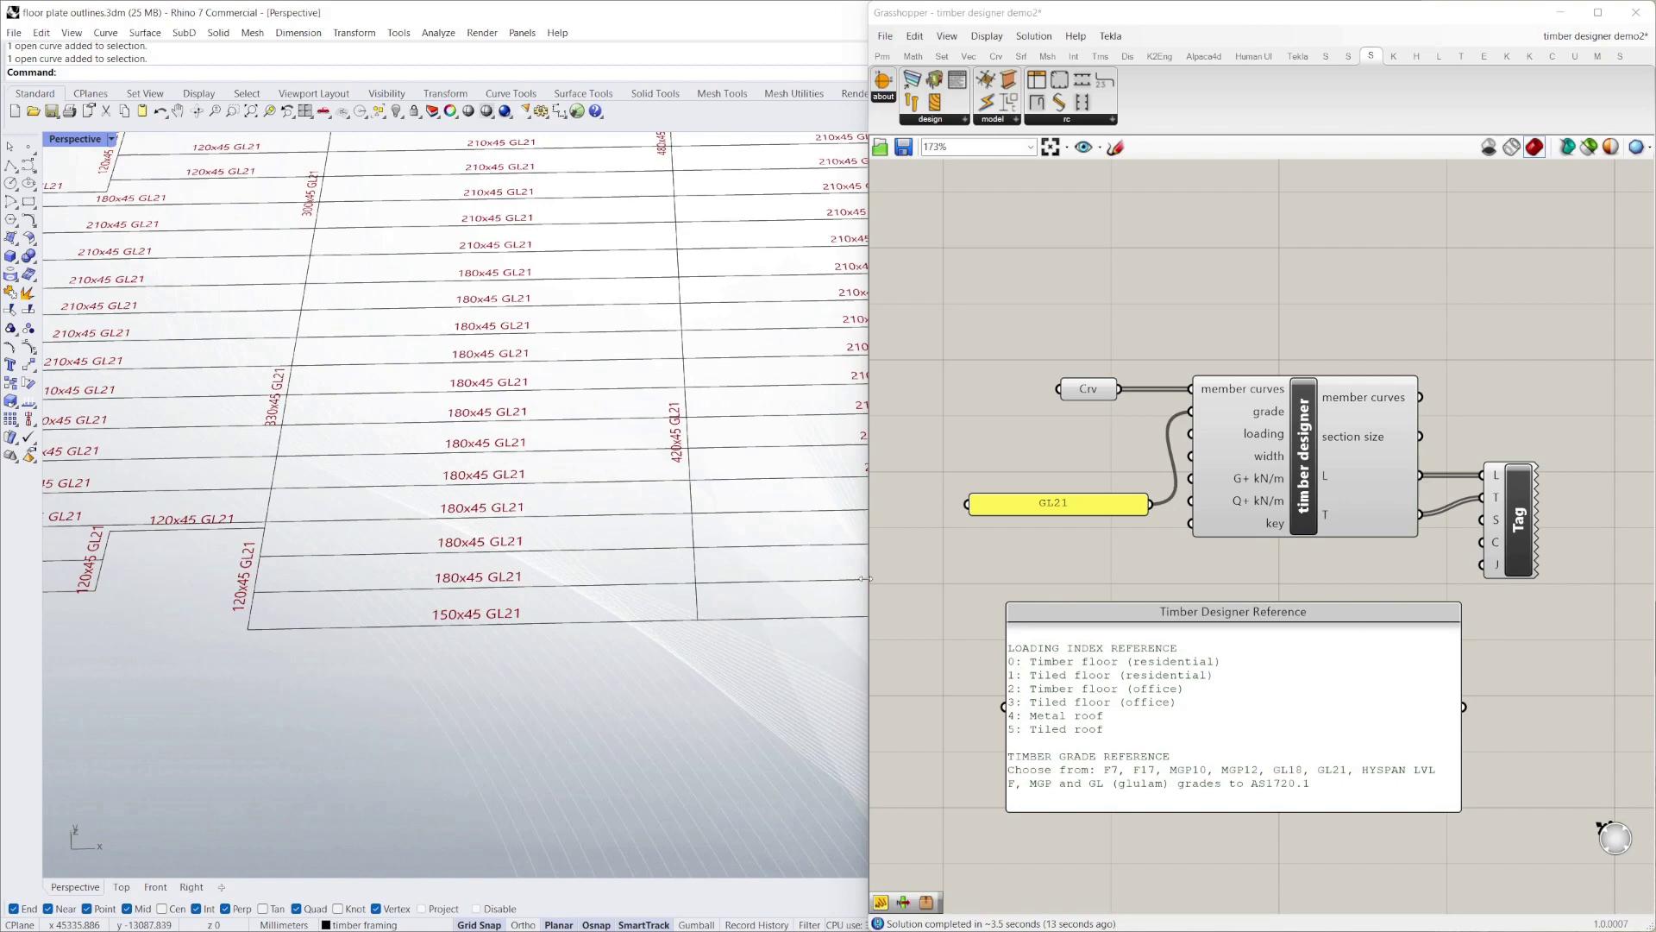
Move the GL21 panel just below the curve parameter and shorten it to fit its text
left_click_drag(1118, 510, 1104, 436)
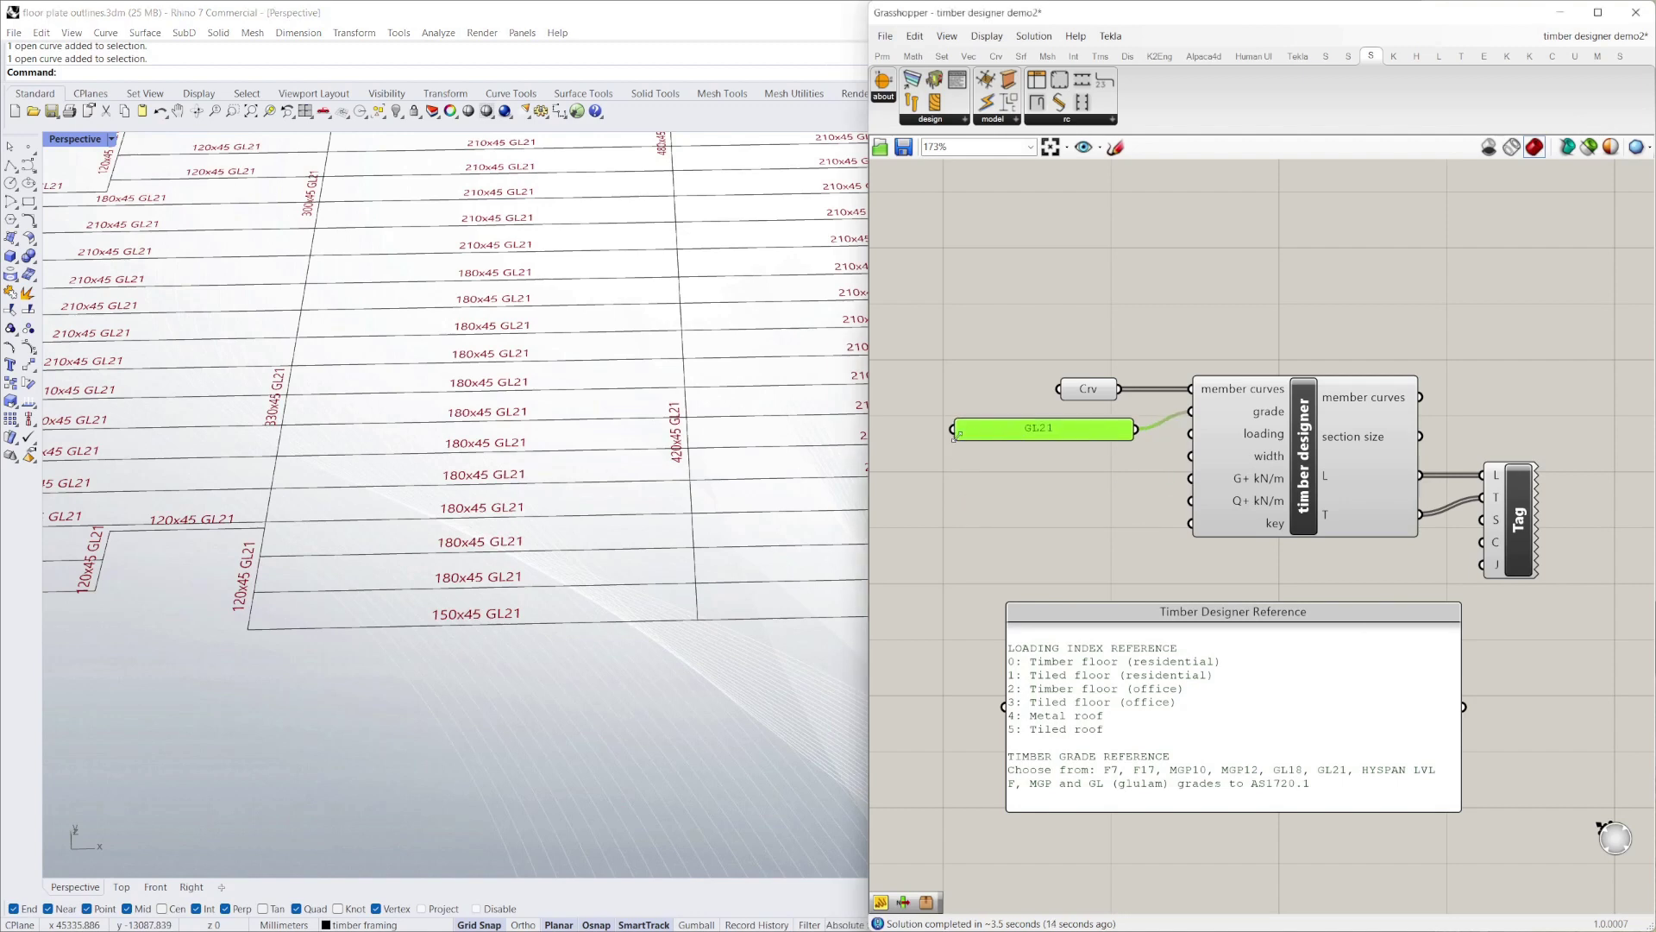
left_click_drag(960, 429, 1036, 429)
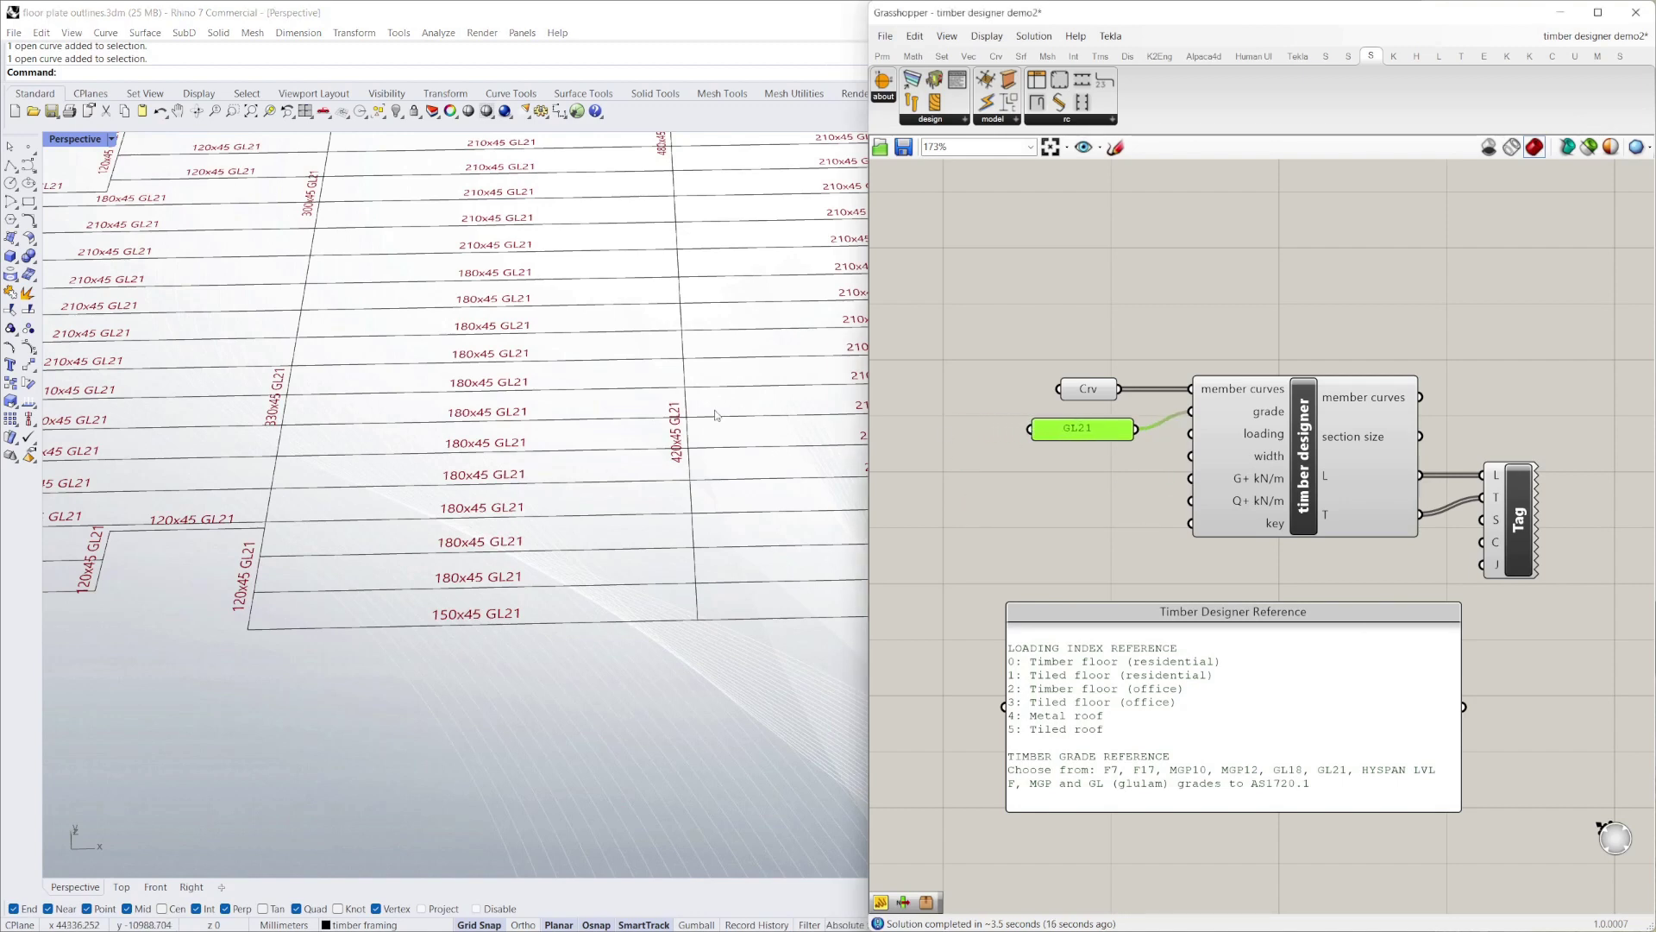
Set the timber designer's width input to 63
right_click(1276, 464)
mouse_move(1356, 612)
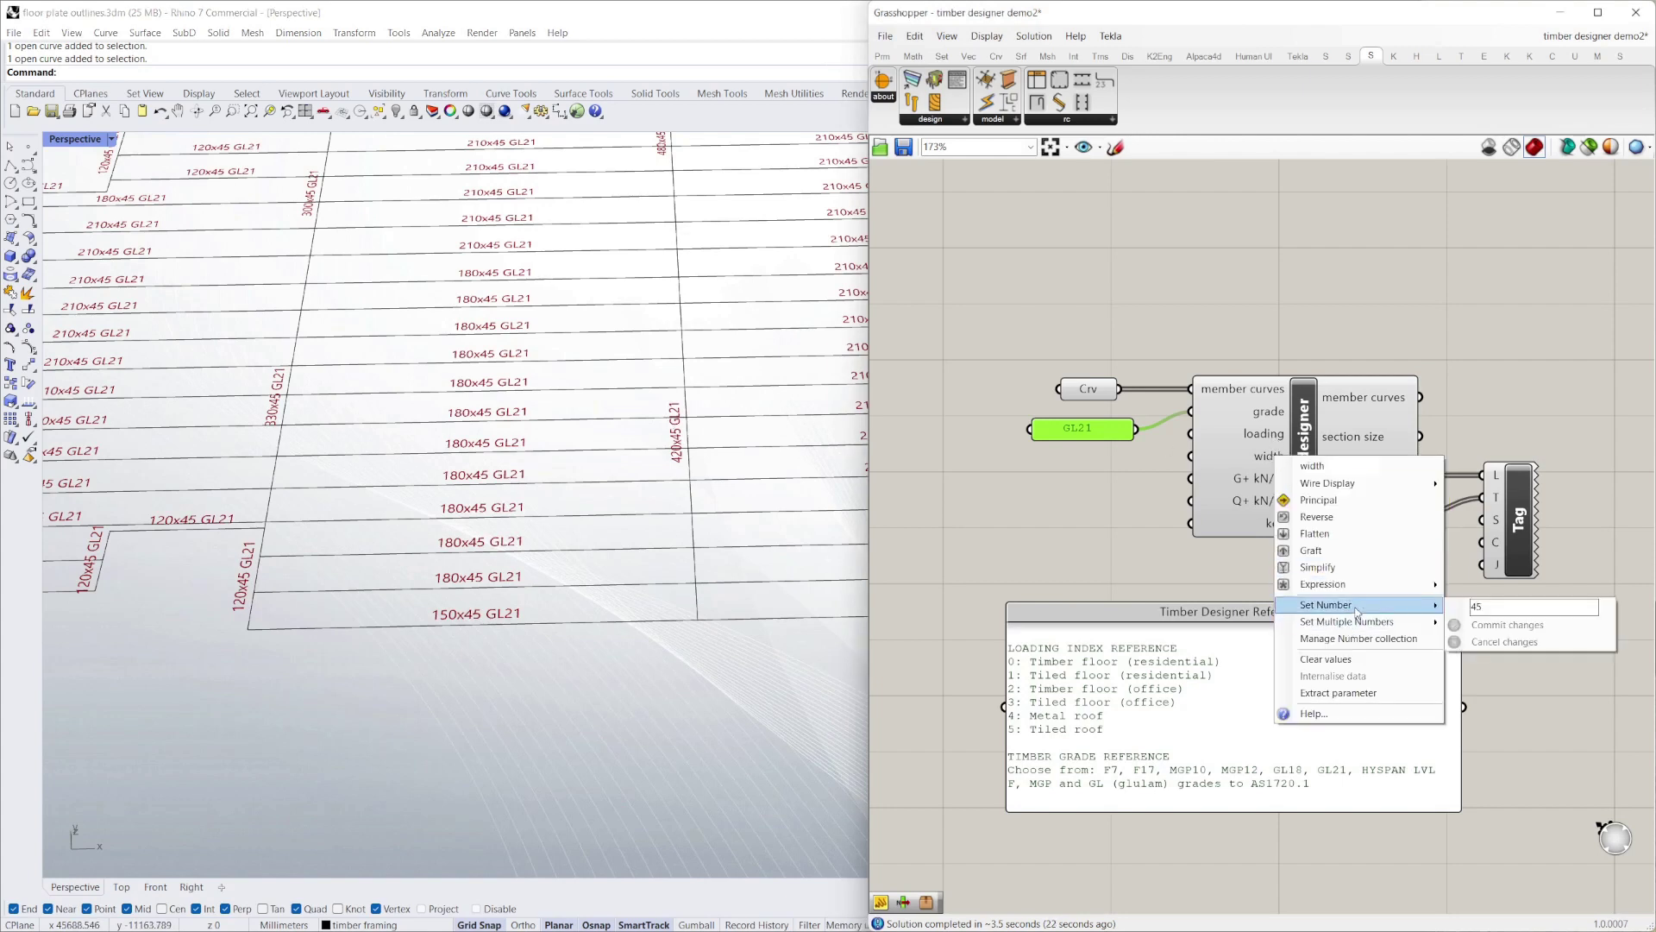
left_click(1485, 611)
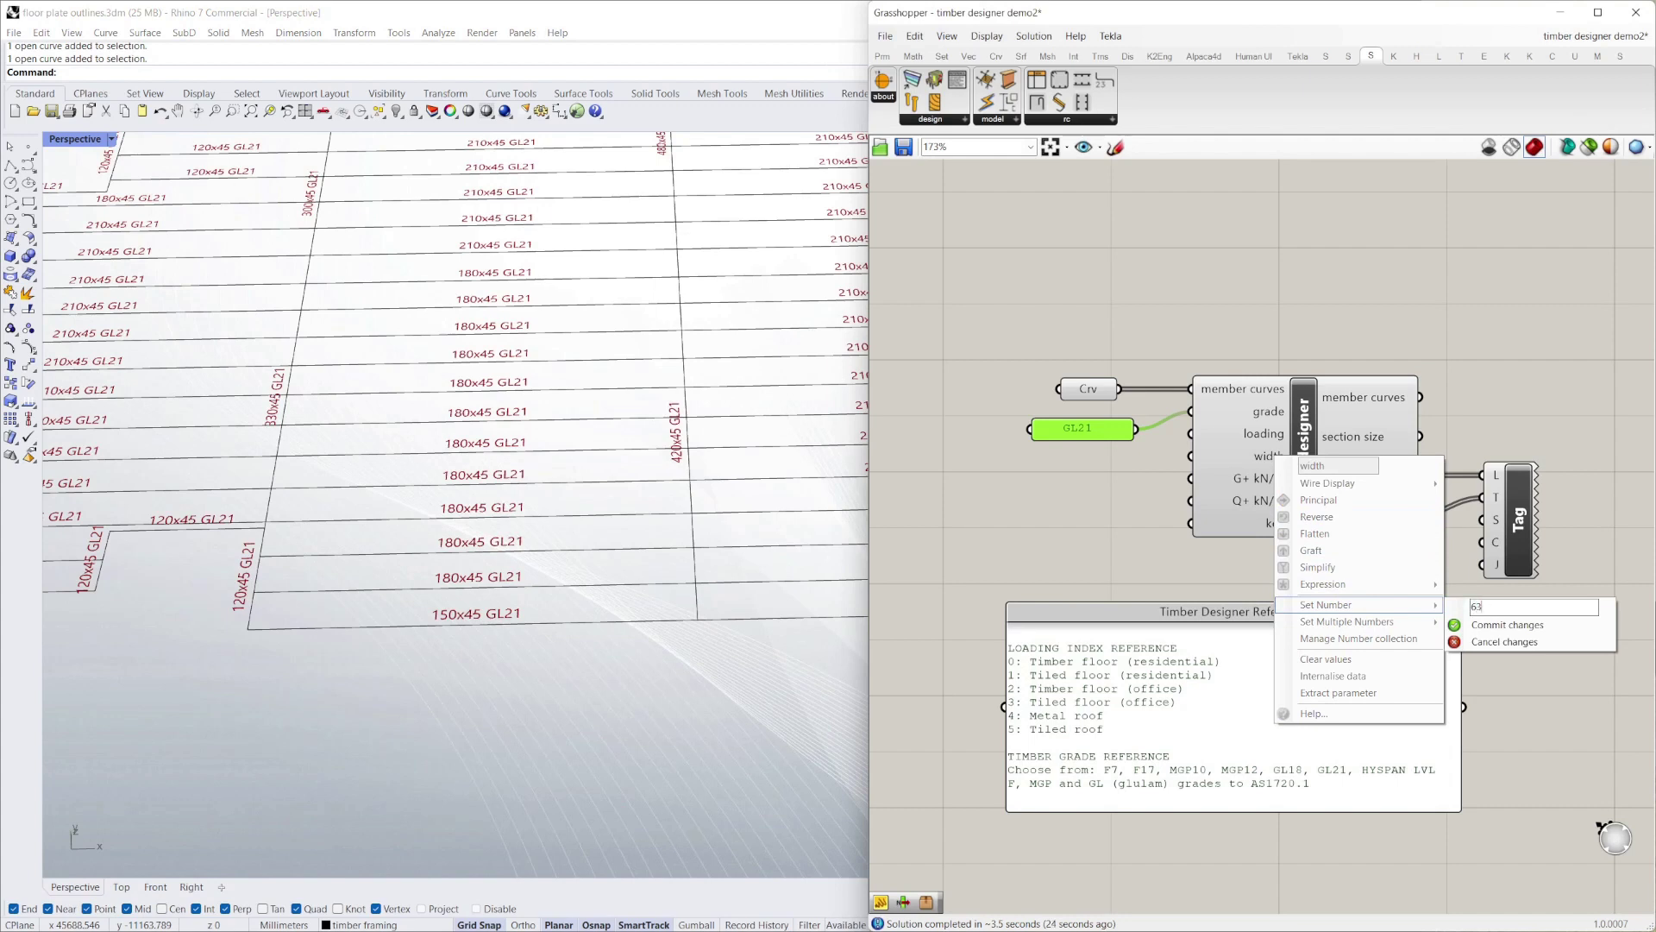
left_click(1506, 625)
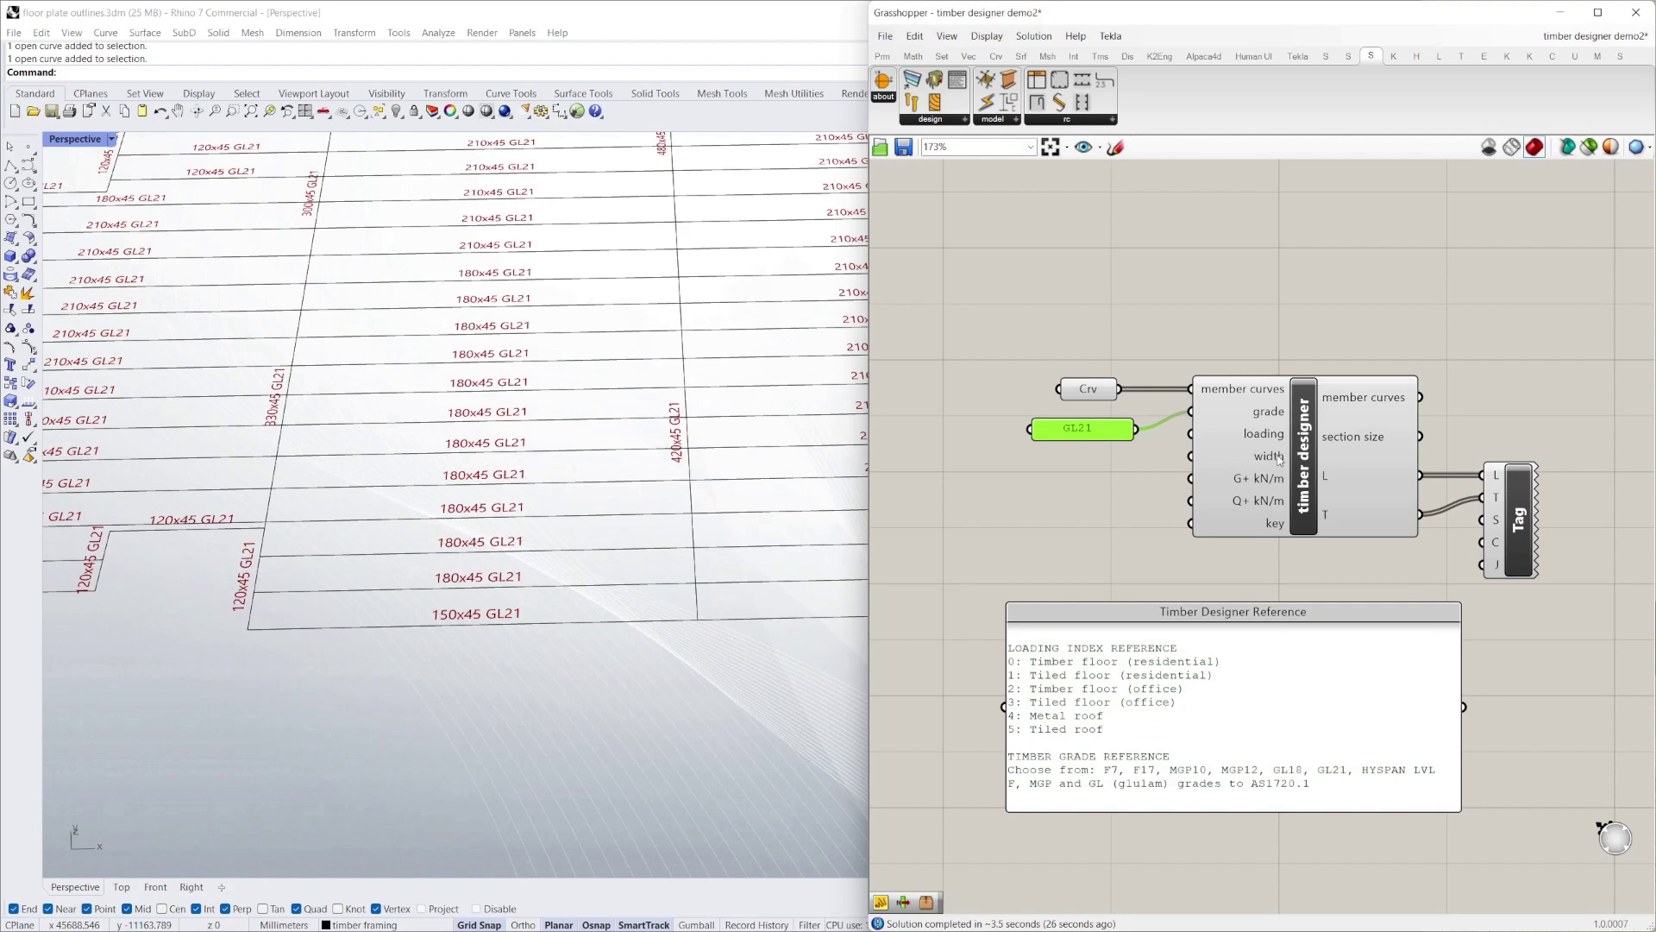
Examine the member size labels across the whole floor framing for the new timber width
left_click(623, 714)
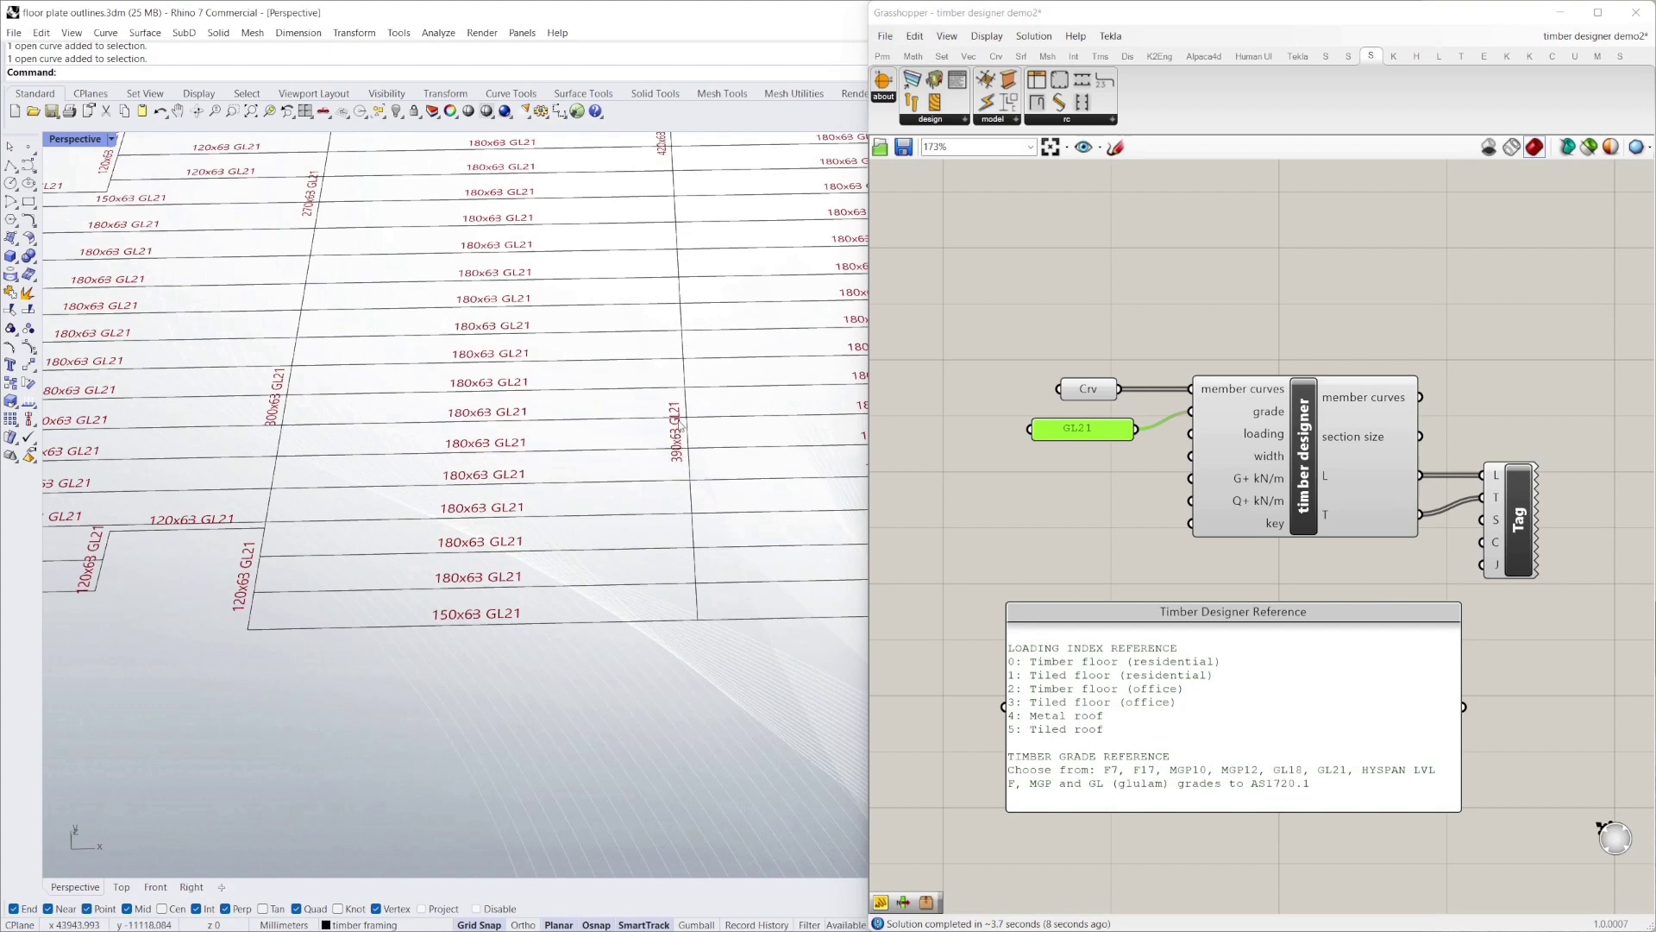
right_click_drag(634, 614, 637, 676)
scroll(658, 596, "down", 2)
right_click_drag(501, 571, 656, 586)
left_click(1352, 722)
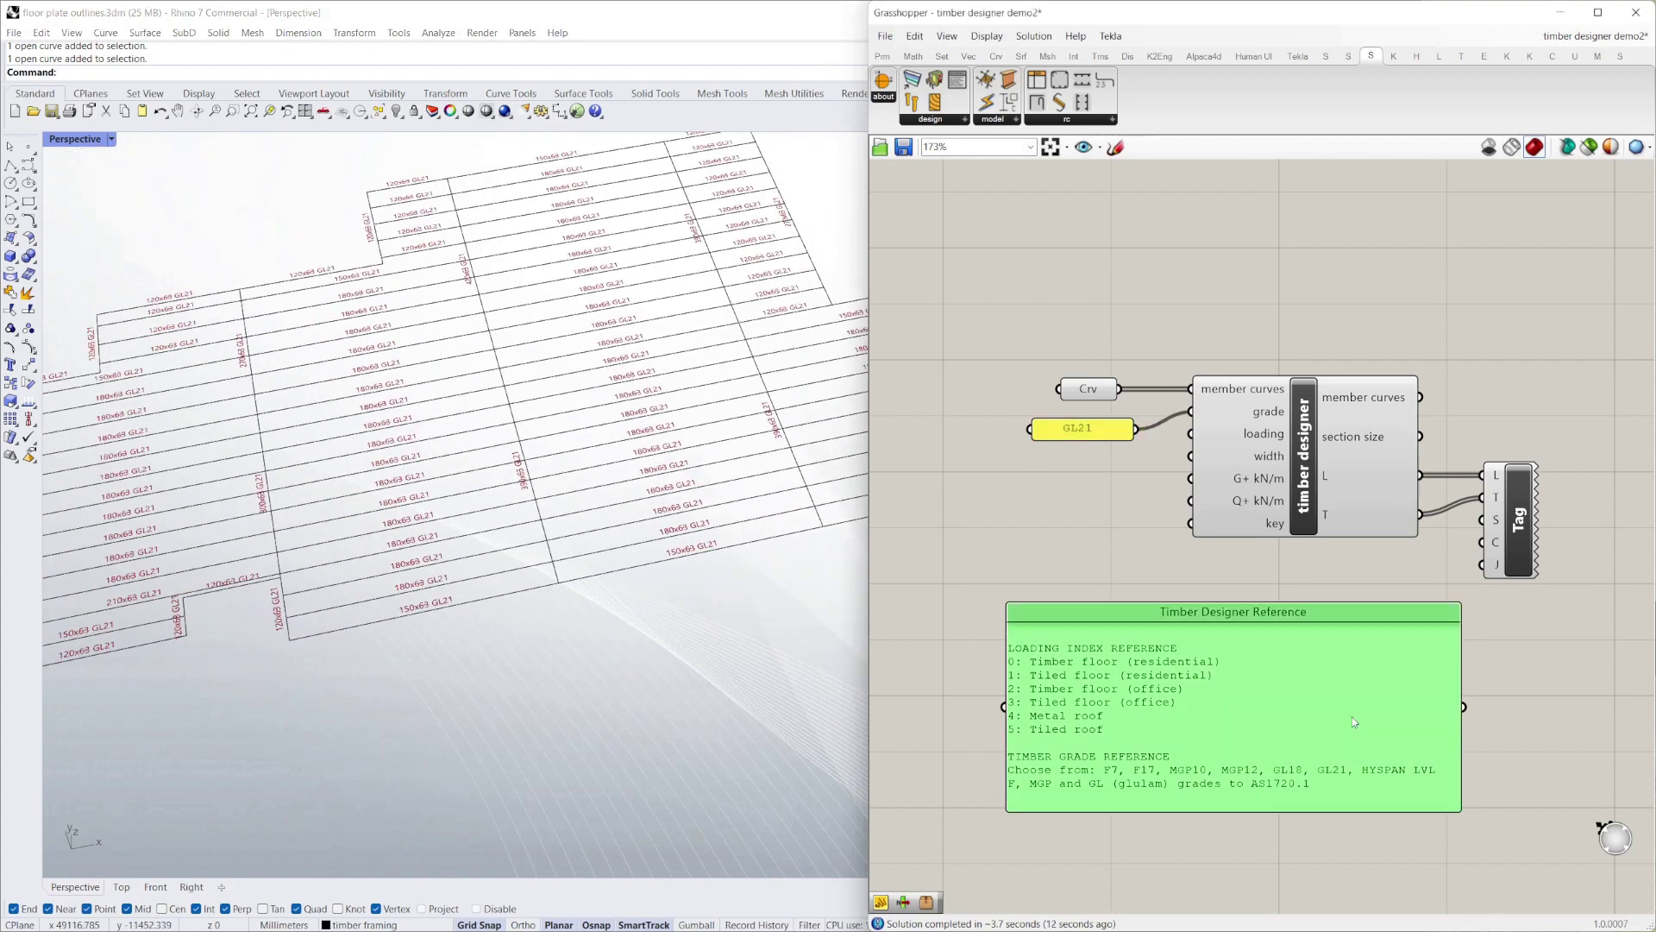
left_click(1464, 445)
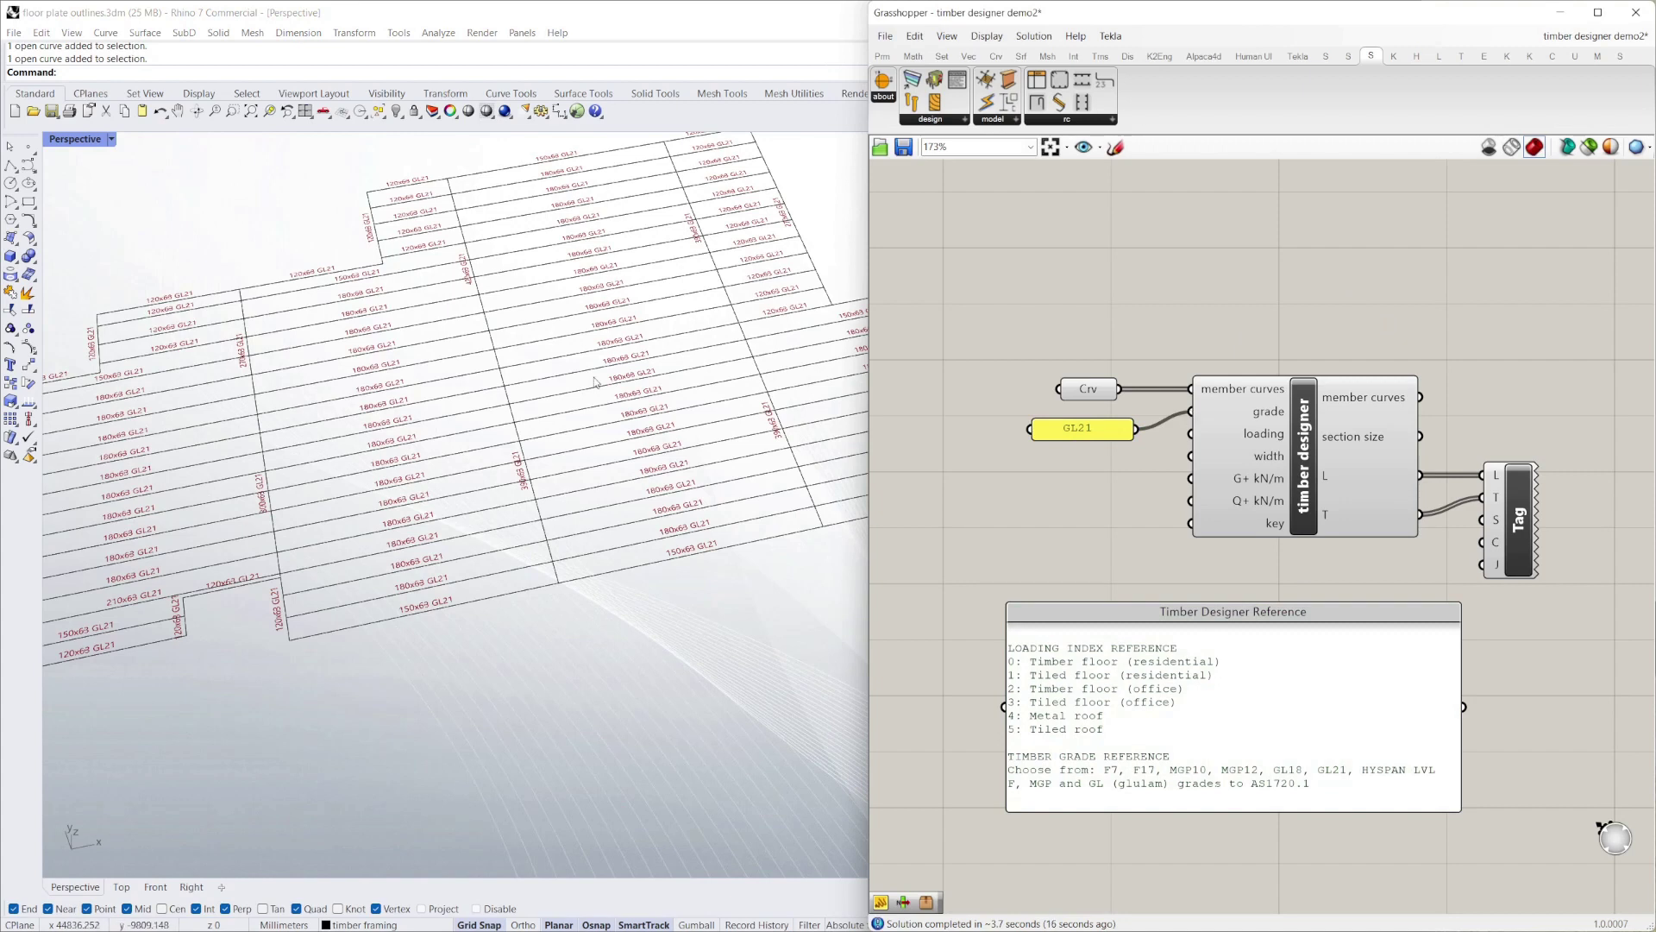
Add the modeller 2 component to the canvas on the output side of the timber designer and tag components
scroll(1079, 499, "down", 4)
scroll(1410, 438, "up", 5)
scroll(1323, 424, "down", 3)
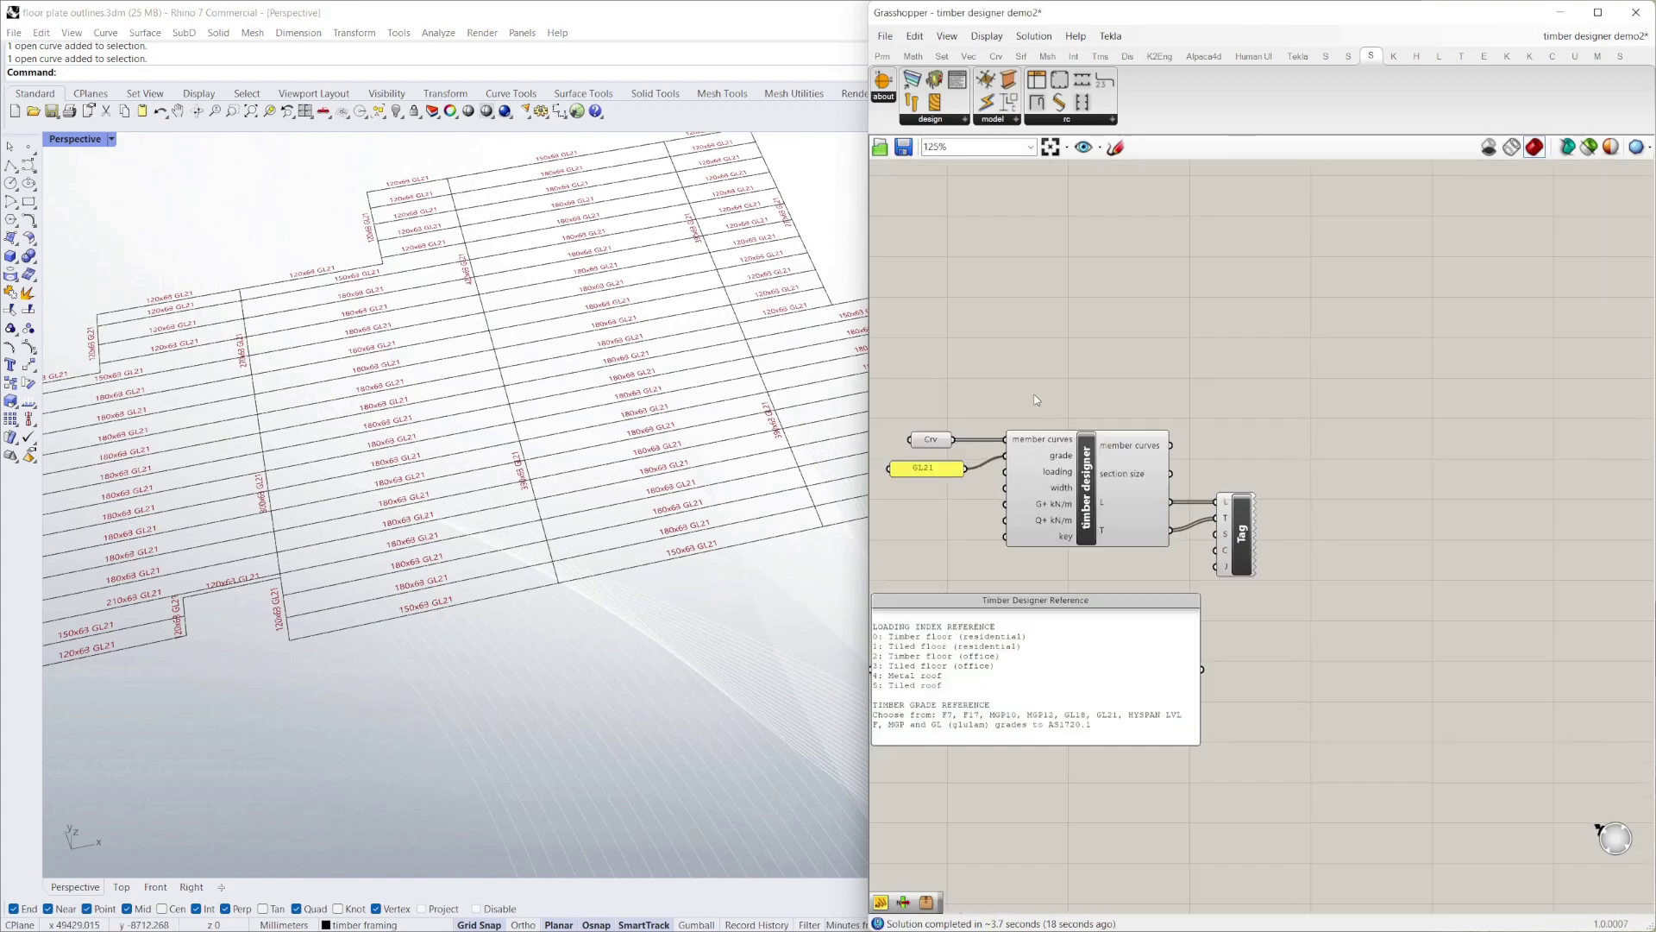
scroll(1009, 395, "up", 1)
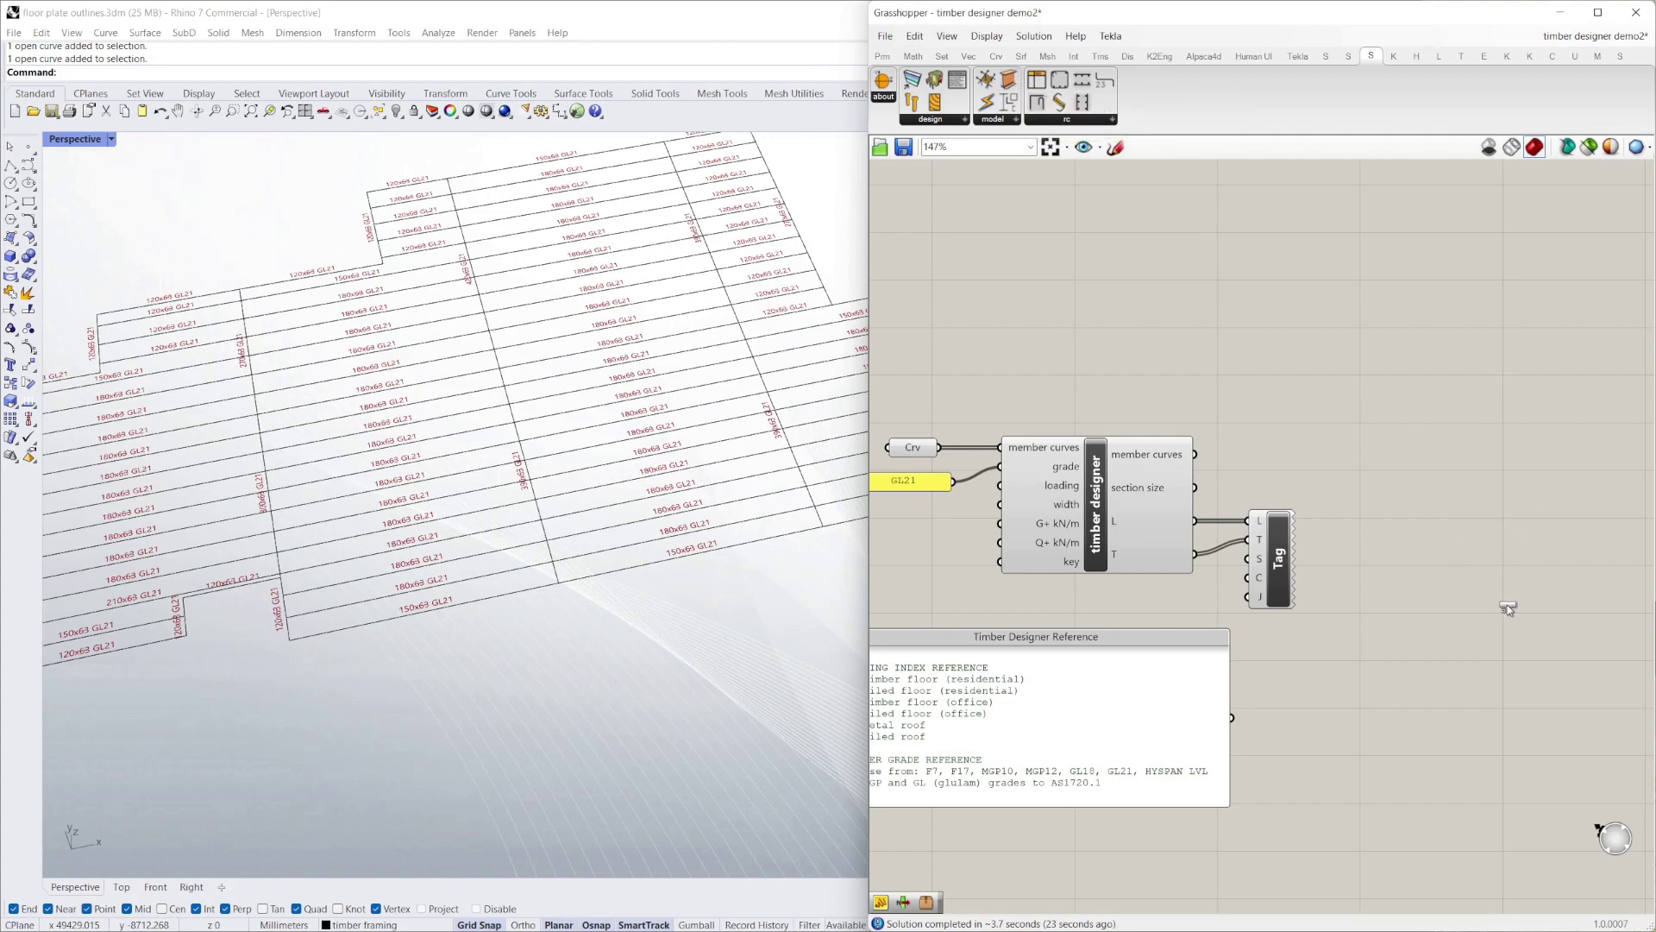
left_click_drag(1507, 609, 1507, 607)
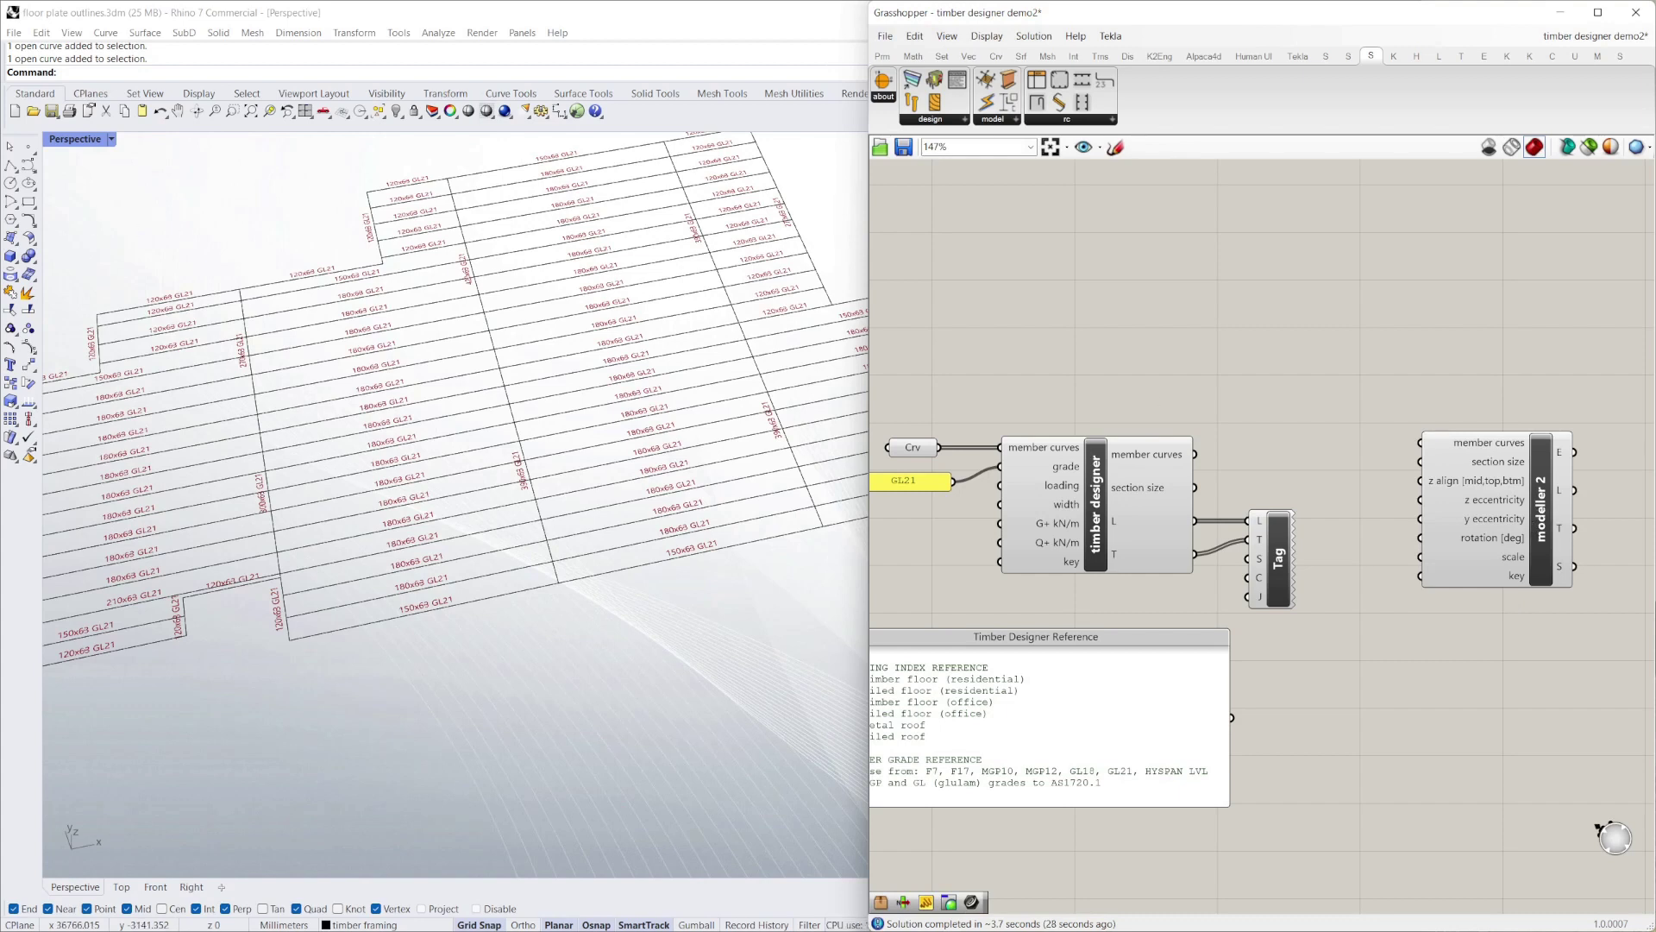
Align modeller 2 with the timber designer and connect the member curves and section size outputs to its matching inputs
left_click(1549, 480)
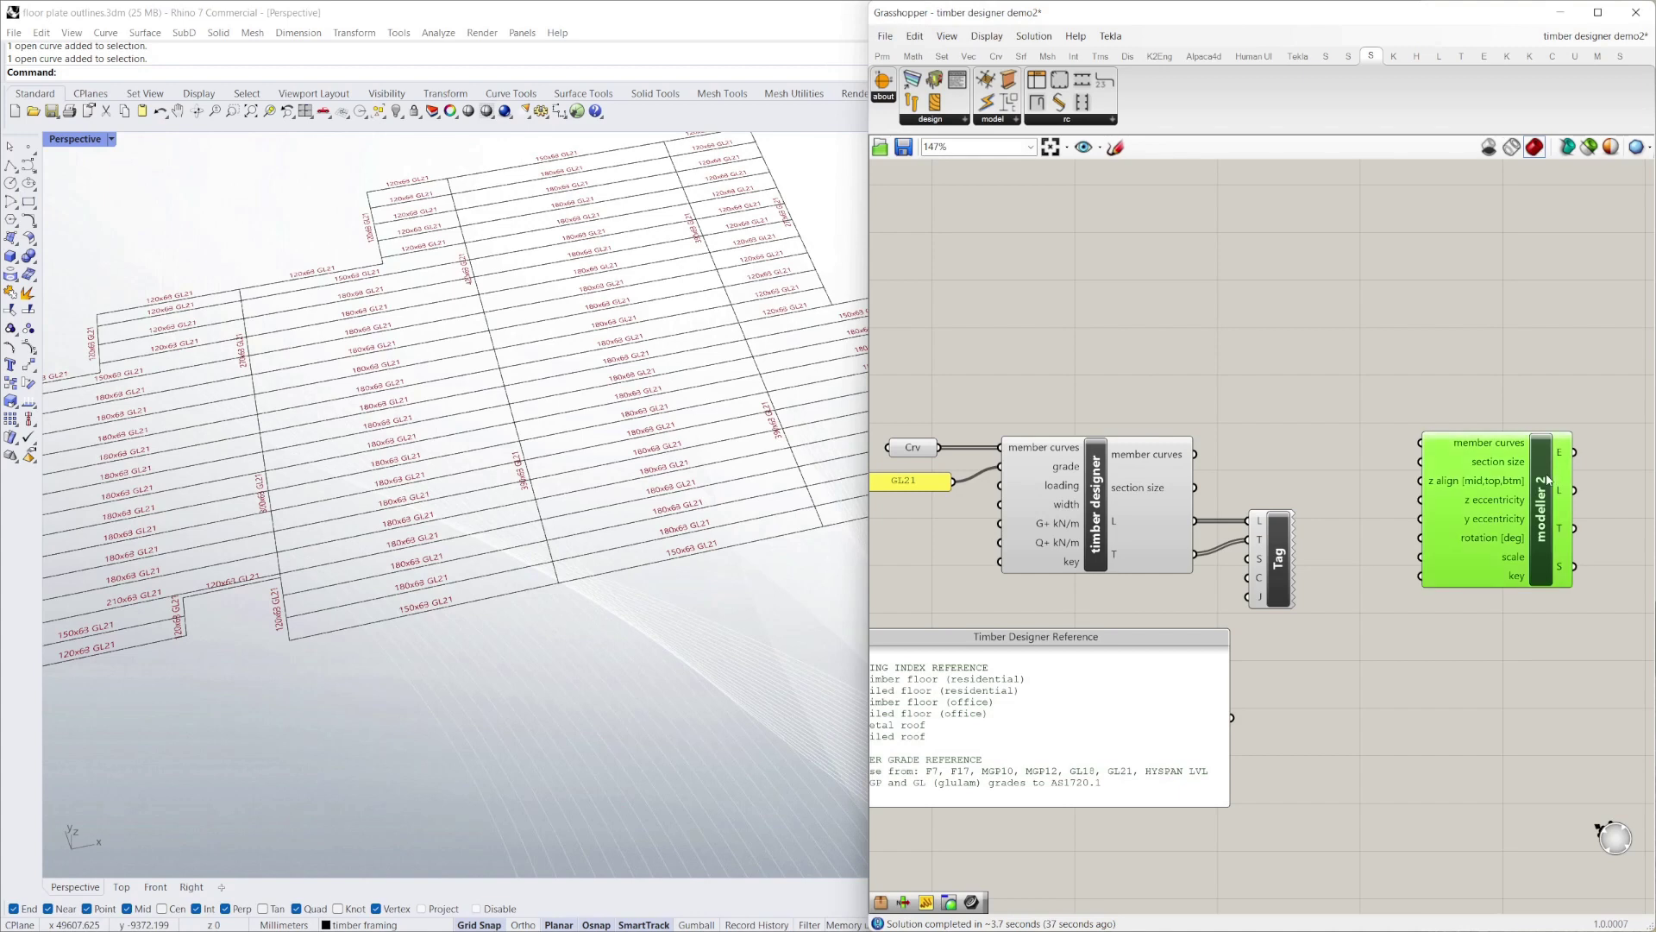
left_click_drag(1549, 480, 1551, 490)
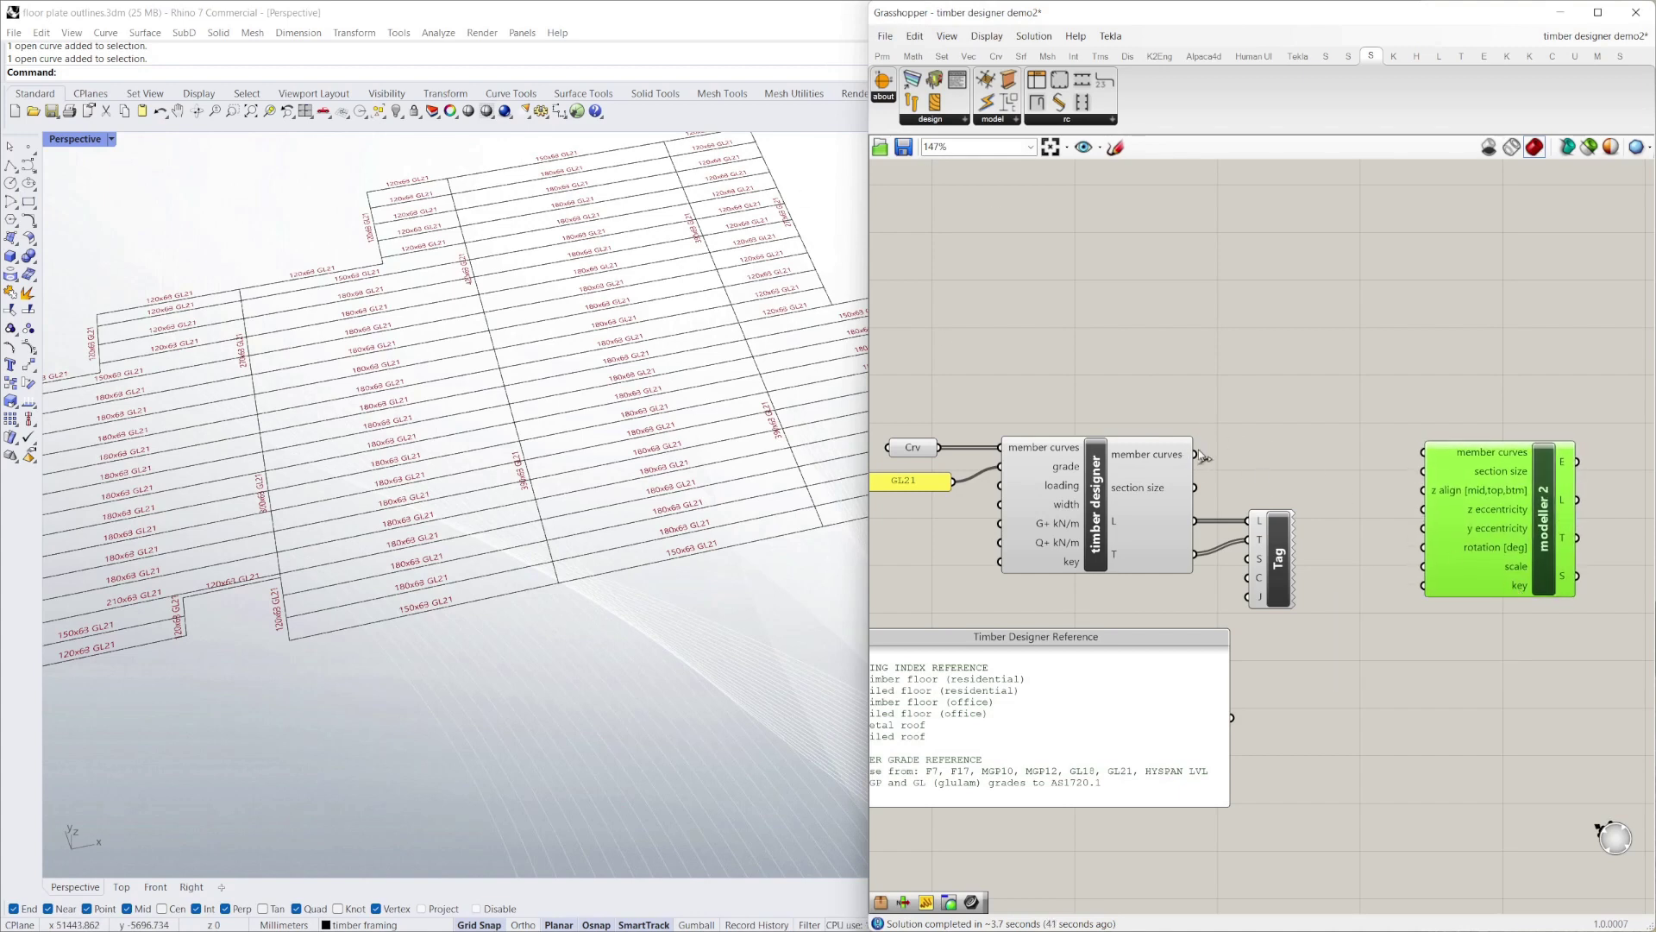
left_click_drag(1199, 455, 1449, 458)
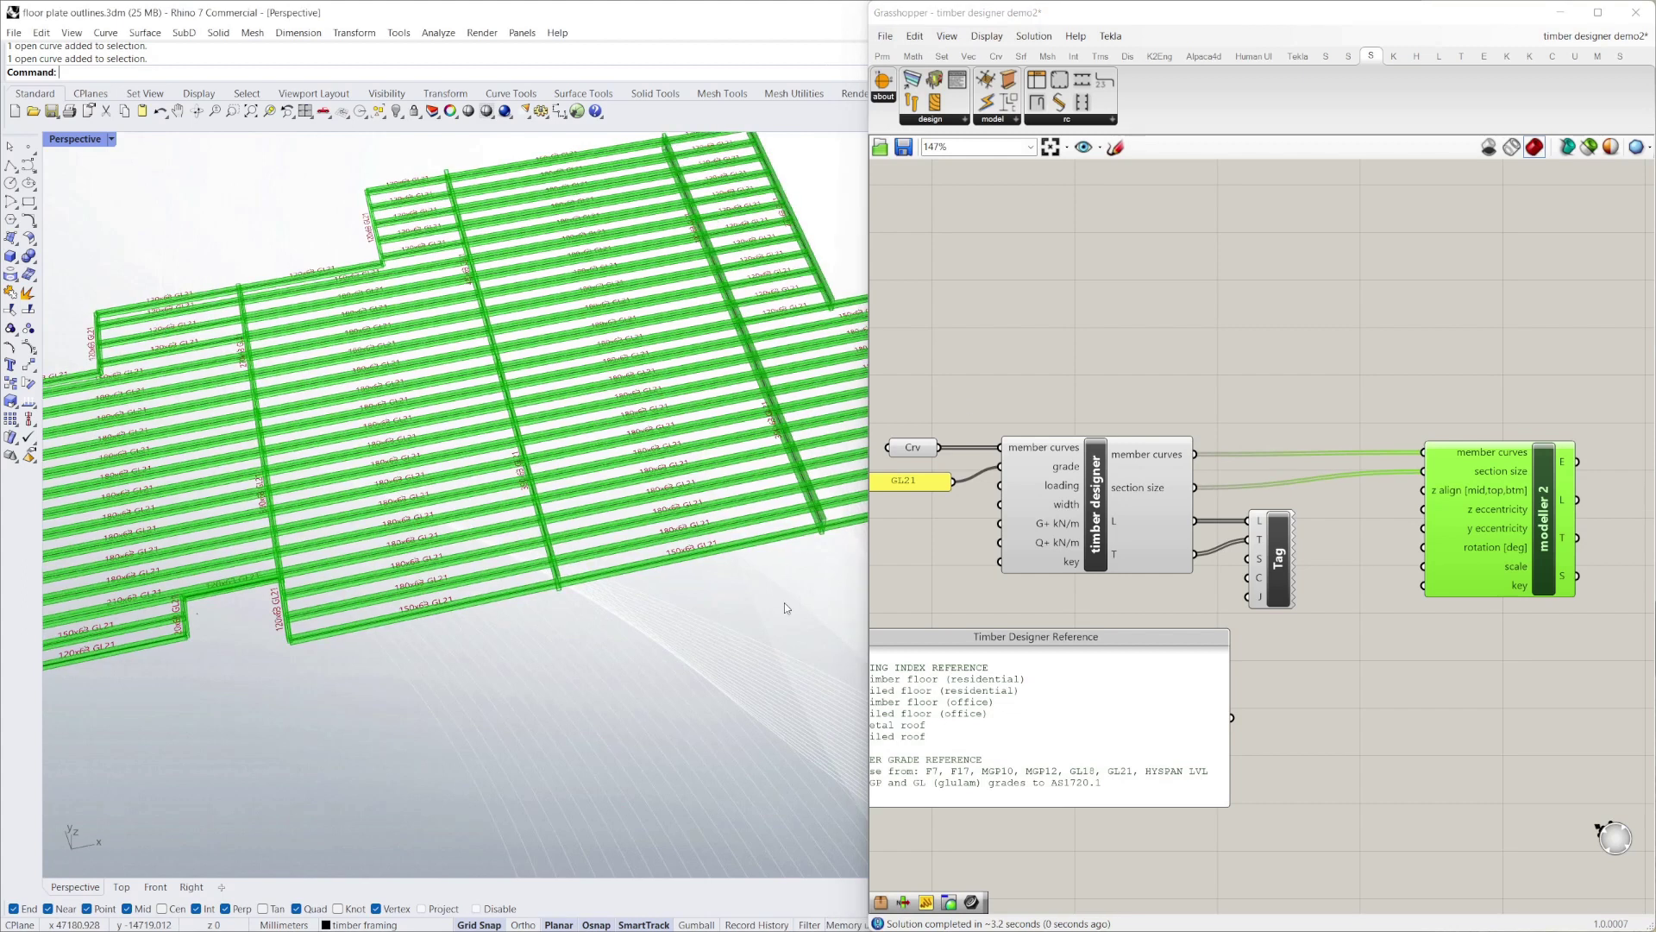
Inspect the solid 3D members from above and from the side, comparing how the joists and deeper bearers align vertically
scroll(634, 586, "up", 3)
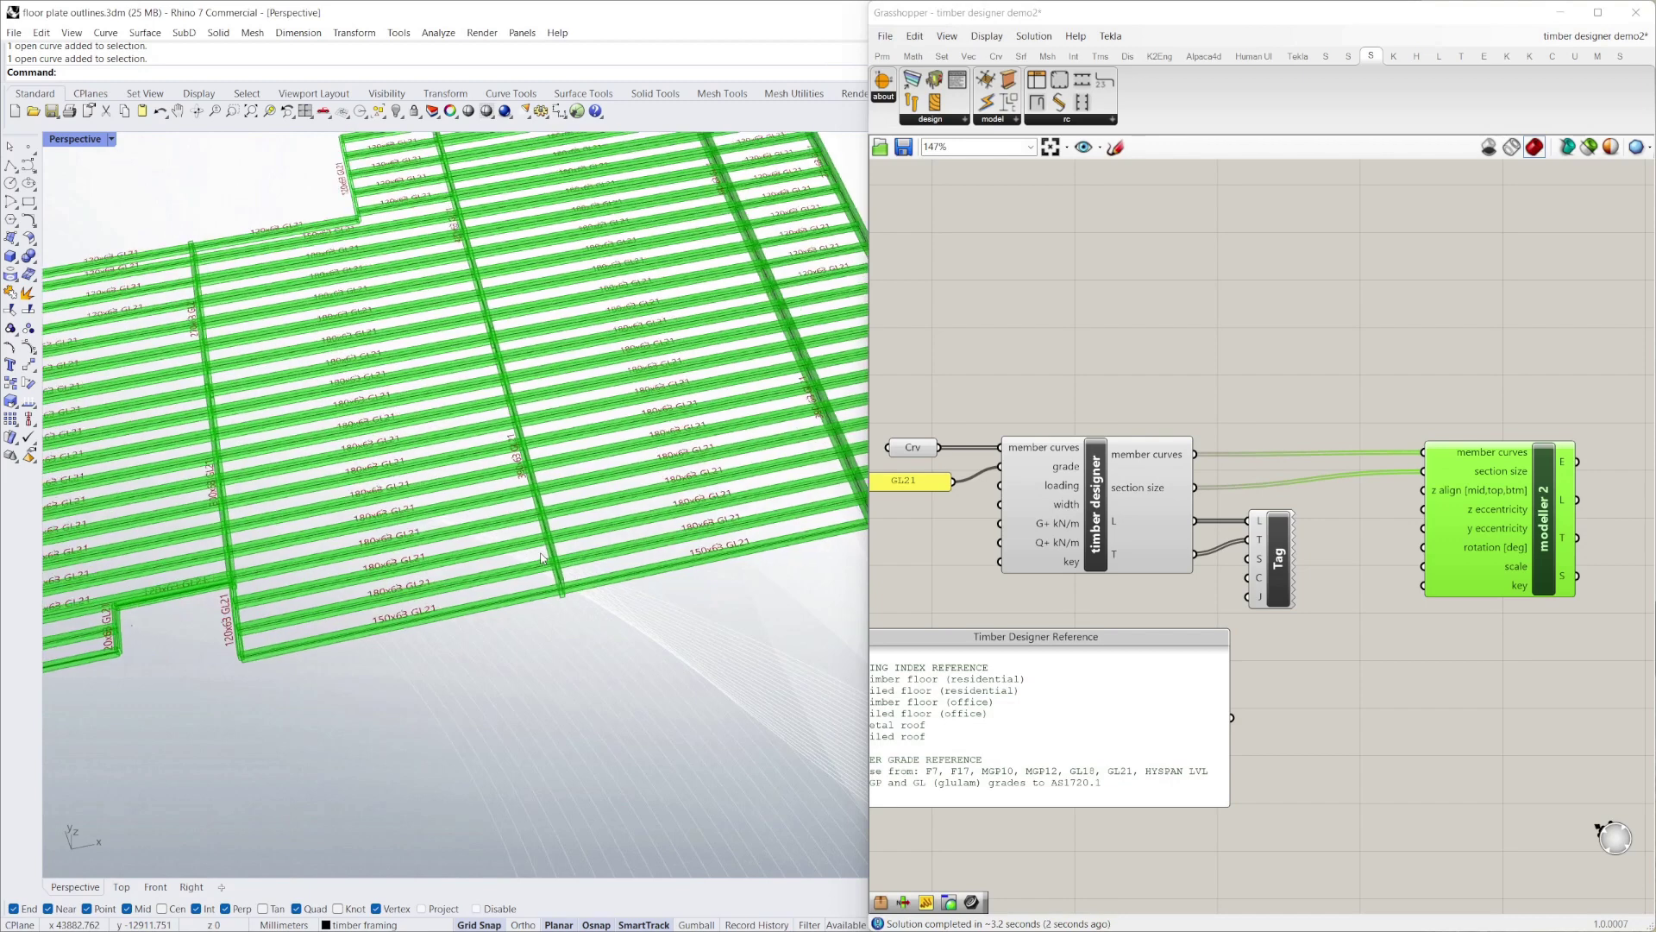
left_click(1460, 395)
right_click_drag(846, 587, 650, 753)
scroll(603, 595, "down", 8)
scroll(571, 555, "up", 8)
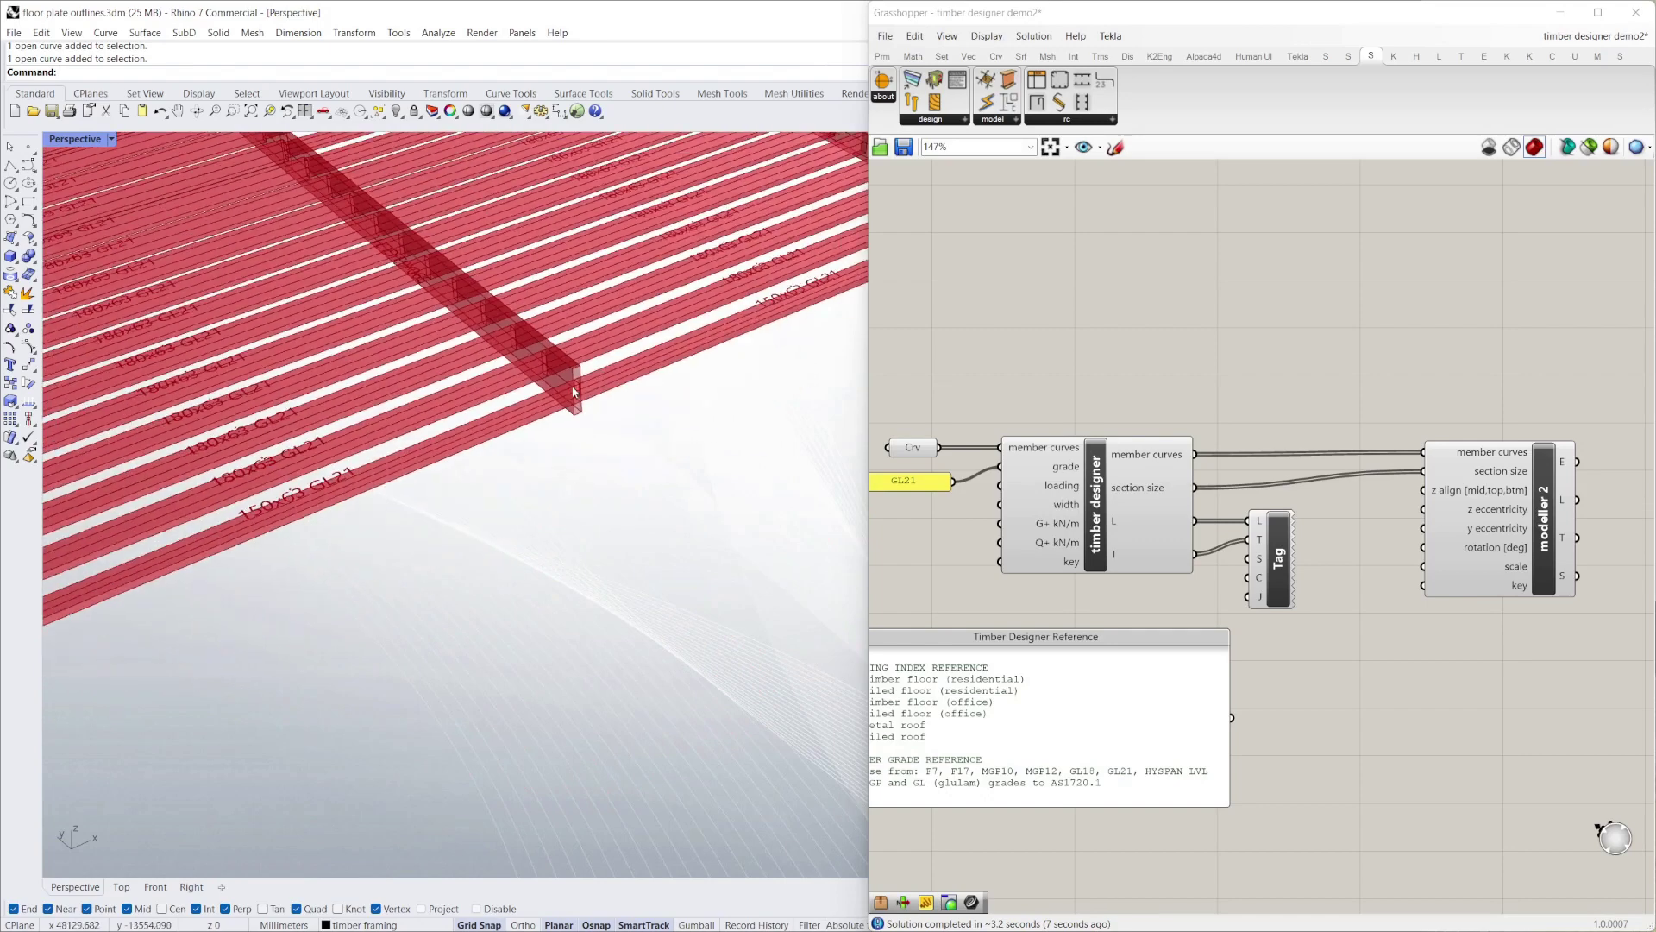
scroll(565, 426, "down", 6)
scroll(567, 430, "up", 8)
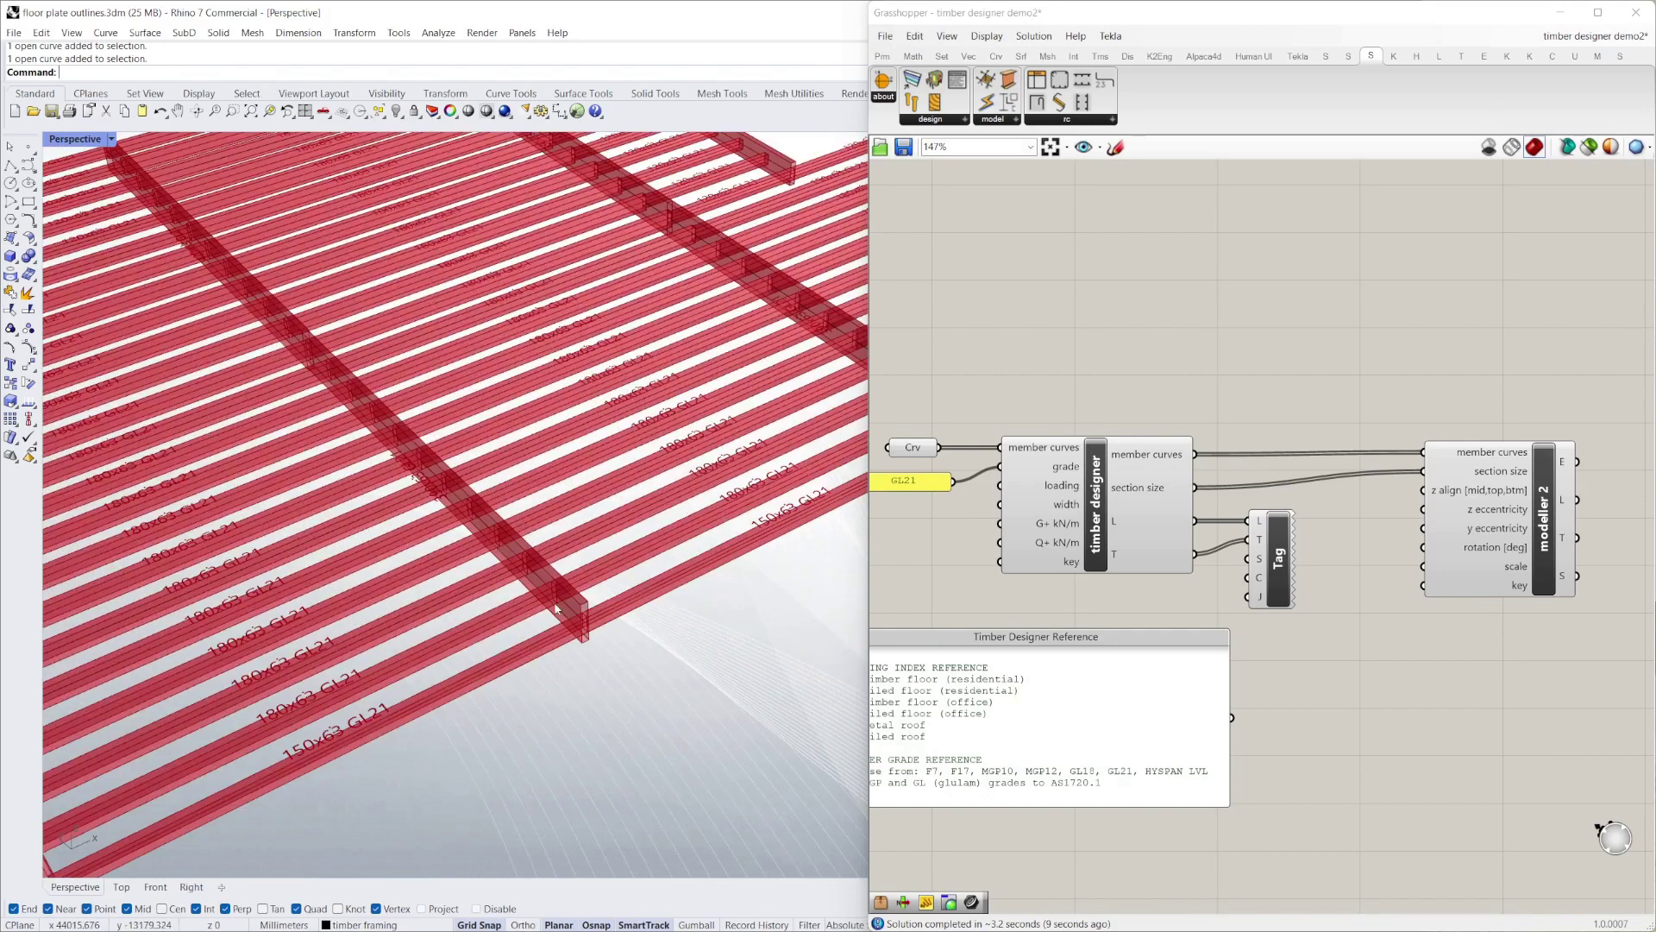
scroll(647, 607, "down", 5)
right_click_drag(668, 687, 610, 629)
scroll(610, 630, "up", 8)
scroll(594, 613, "down", 7)
right_click_drag(510, 599, 264, 395)
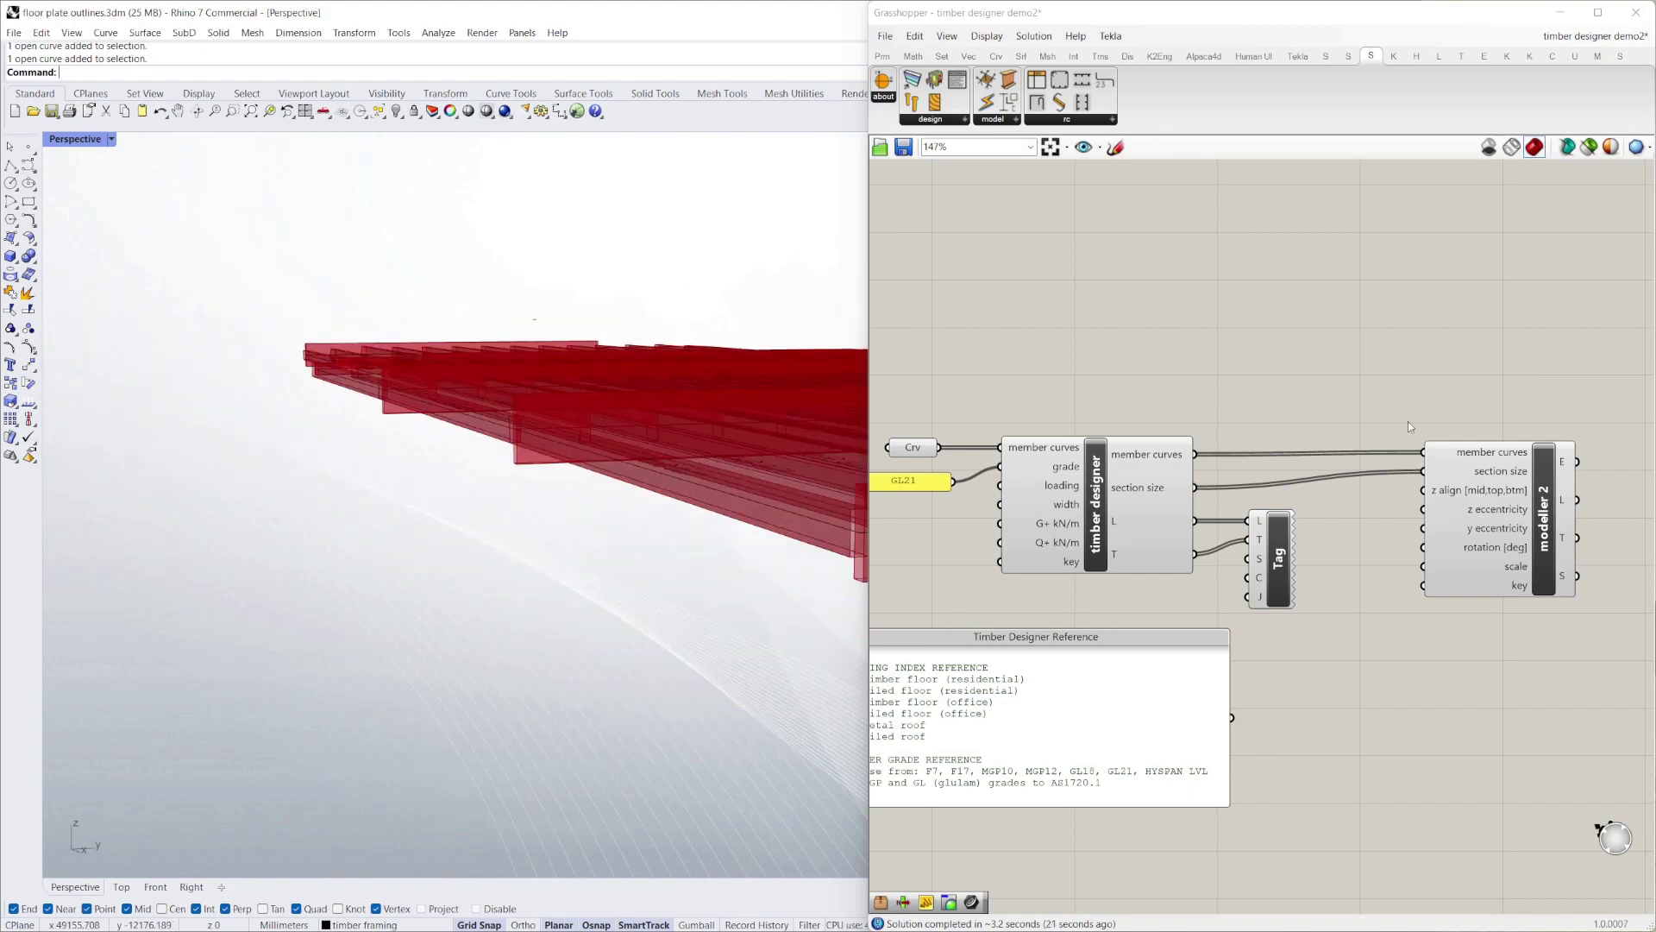
Set modeller 2's z align input to 1 and check the vertical alignment of the members
right_click(1486, 493)
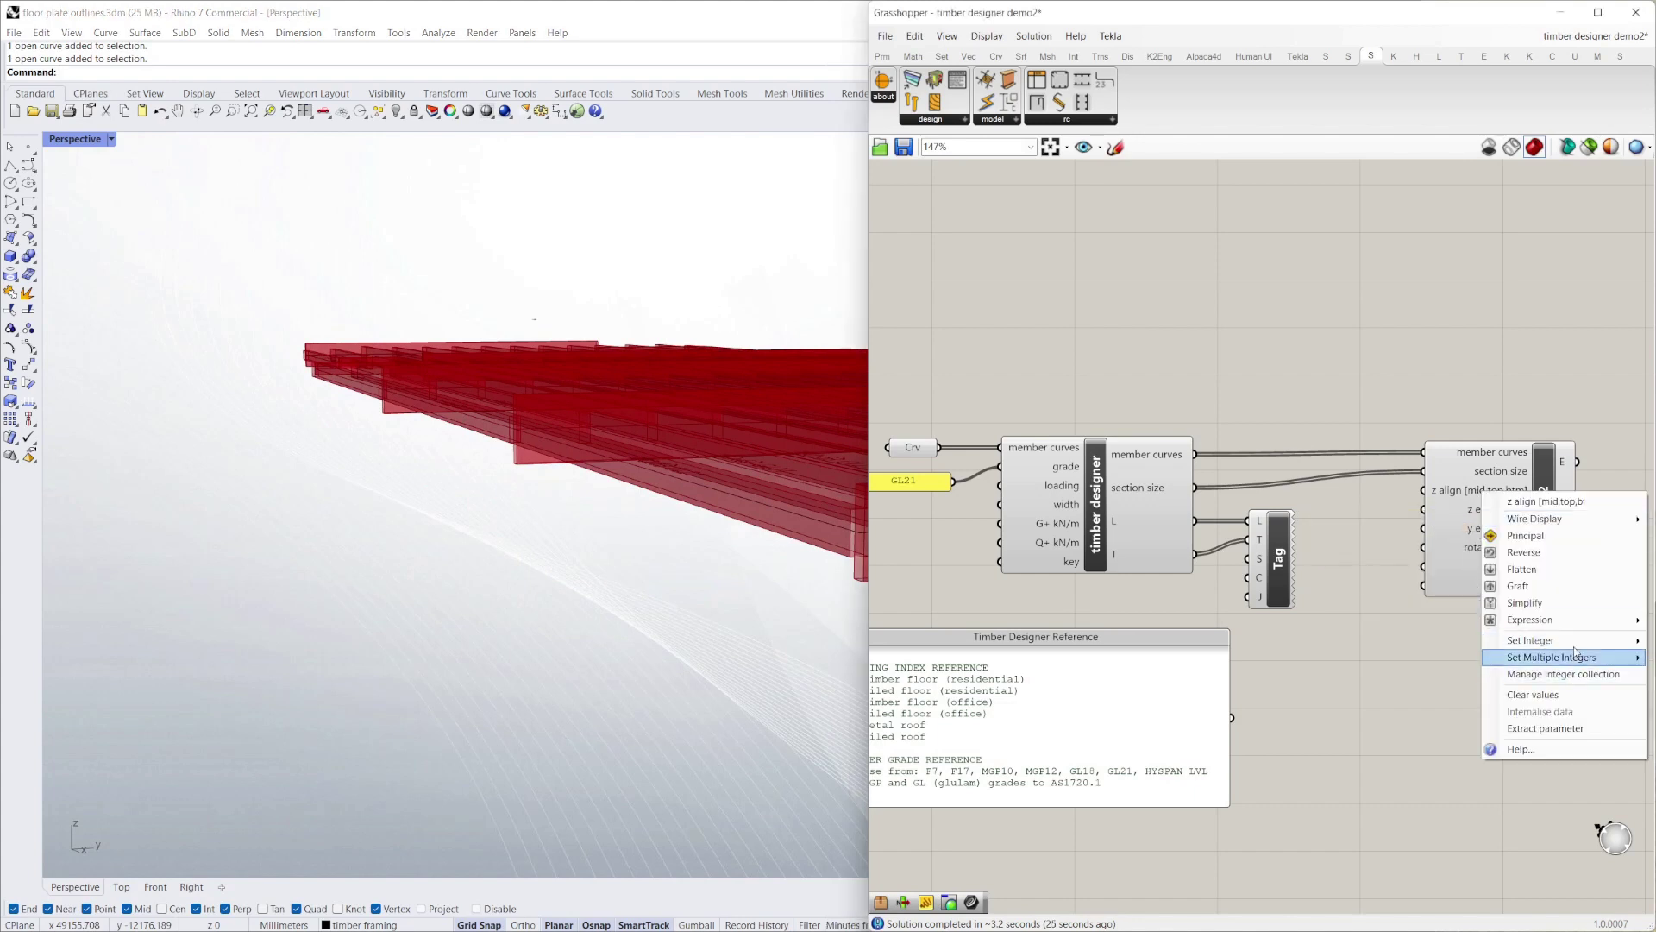
mouse_move(1501, 647)
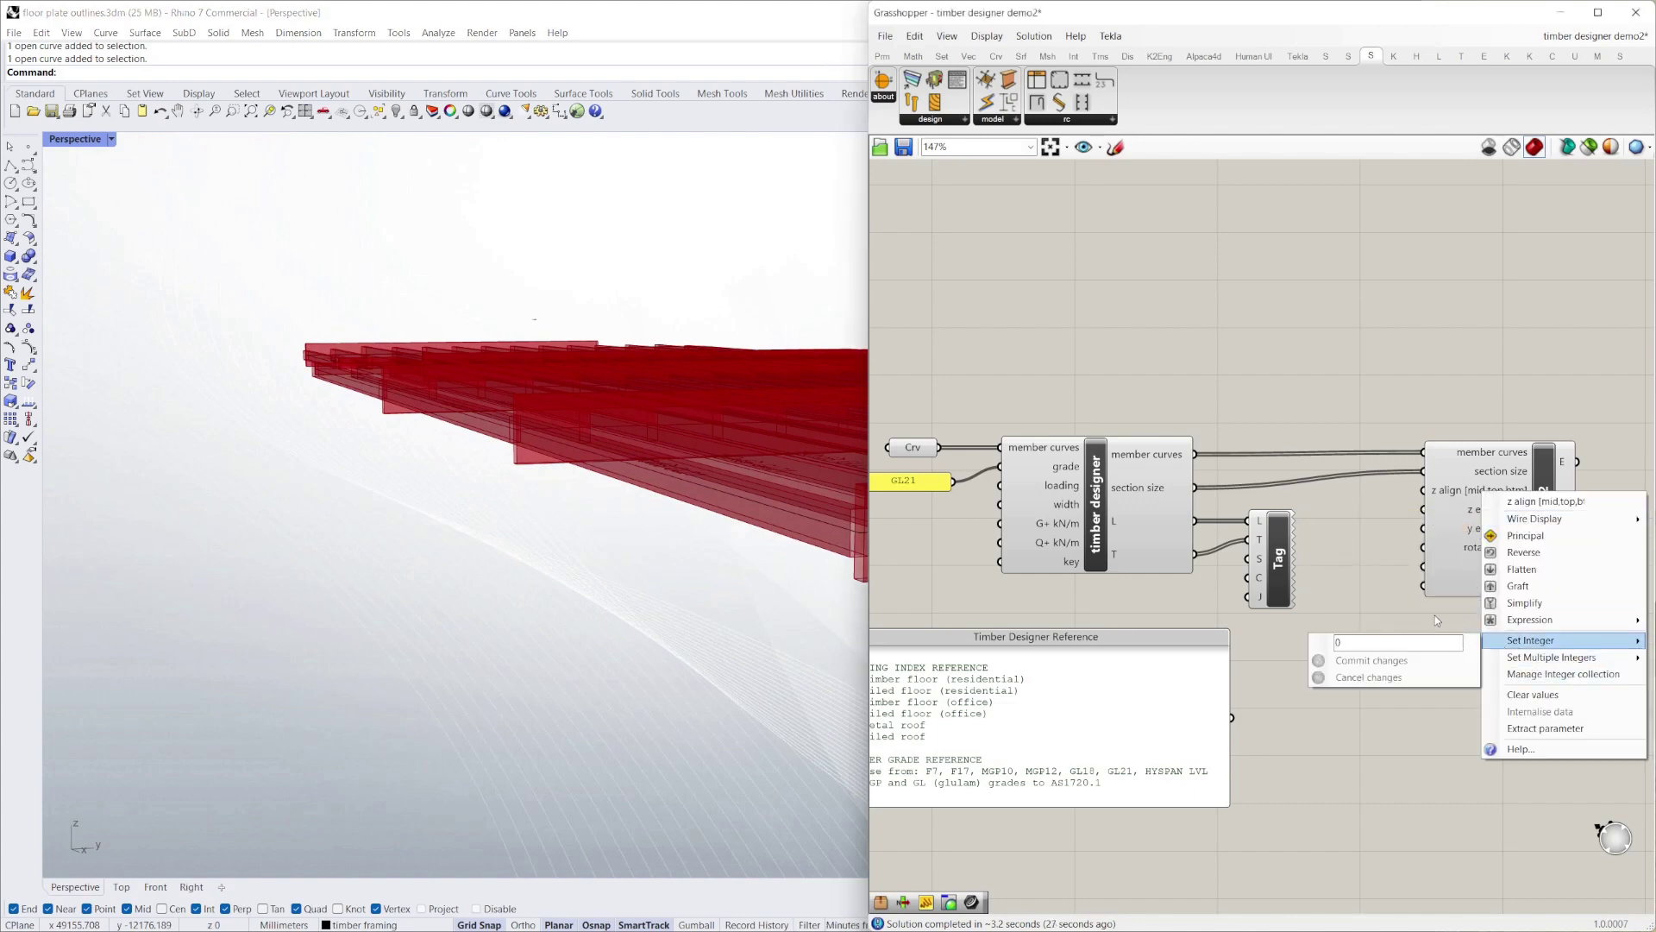
left_click(1350, 640)
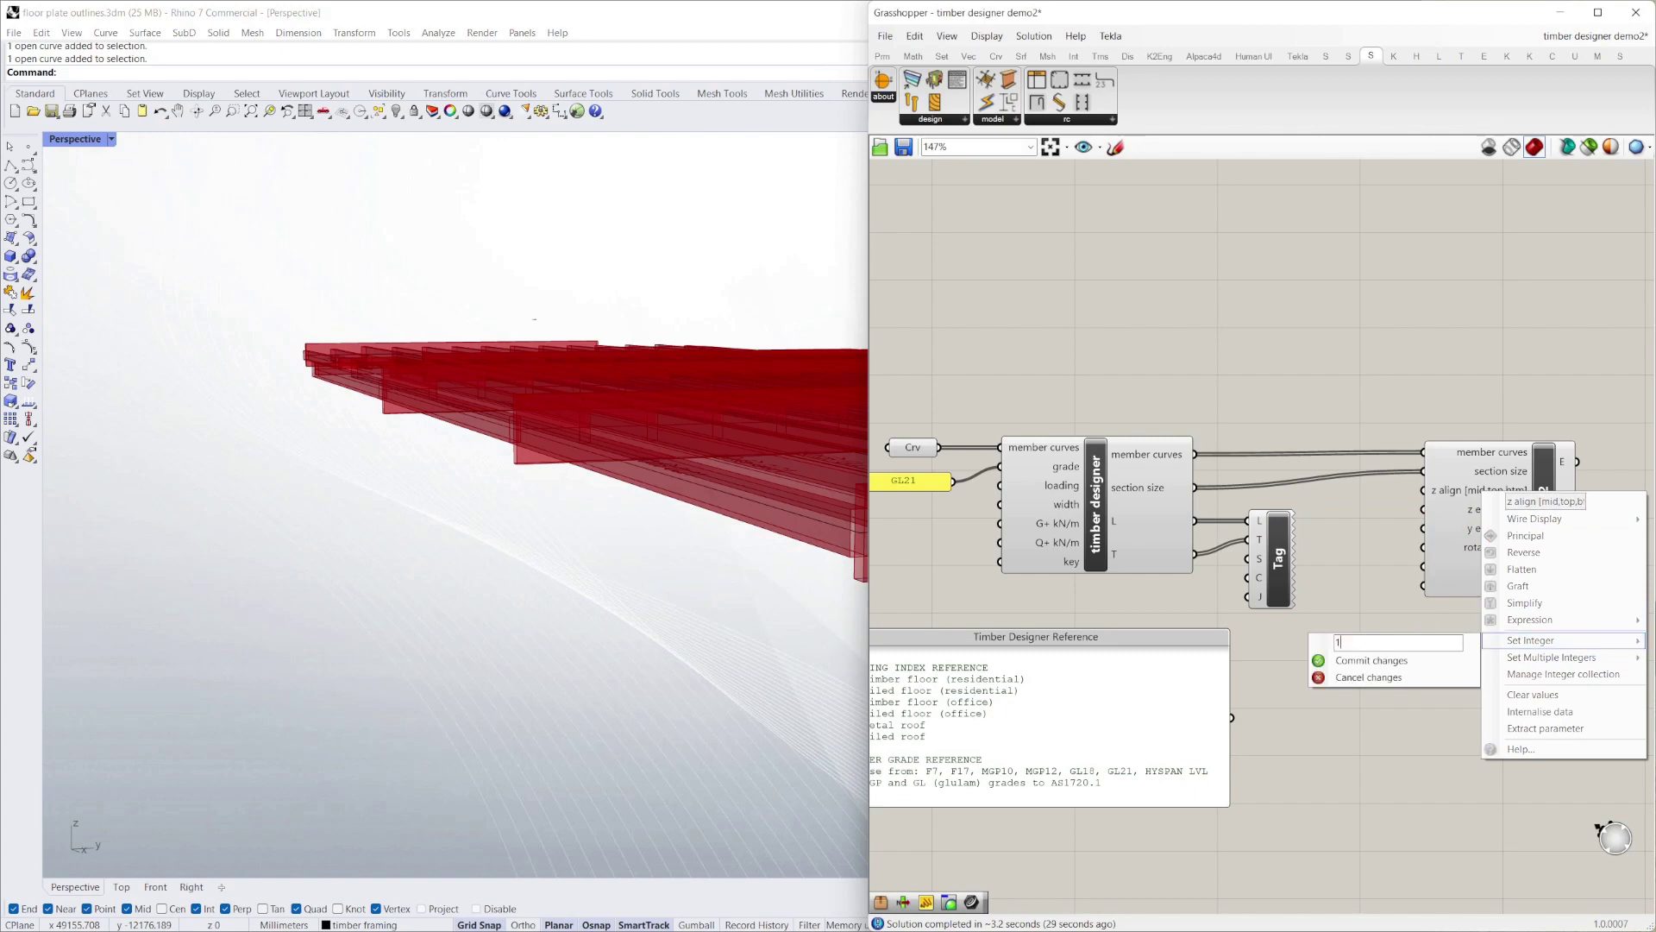
left_click(1385, 661)
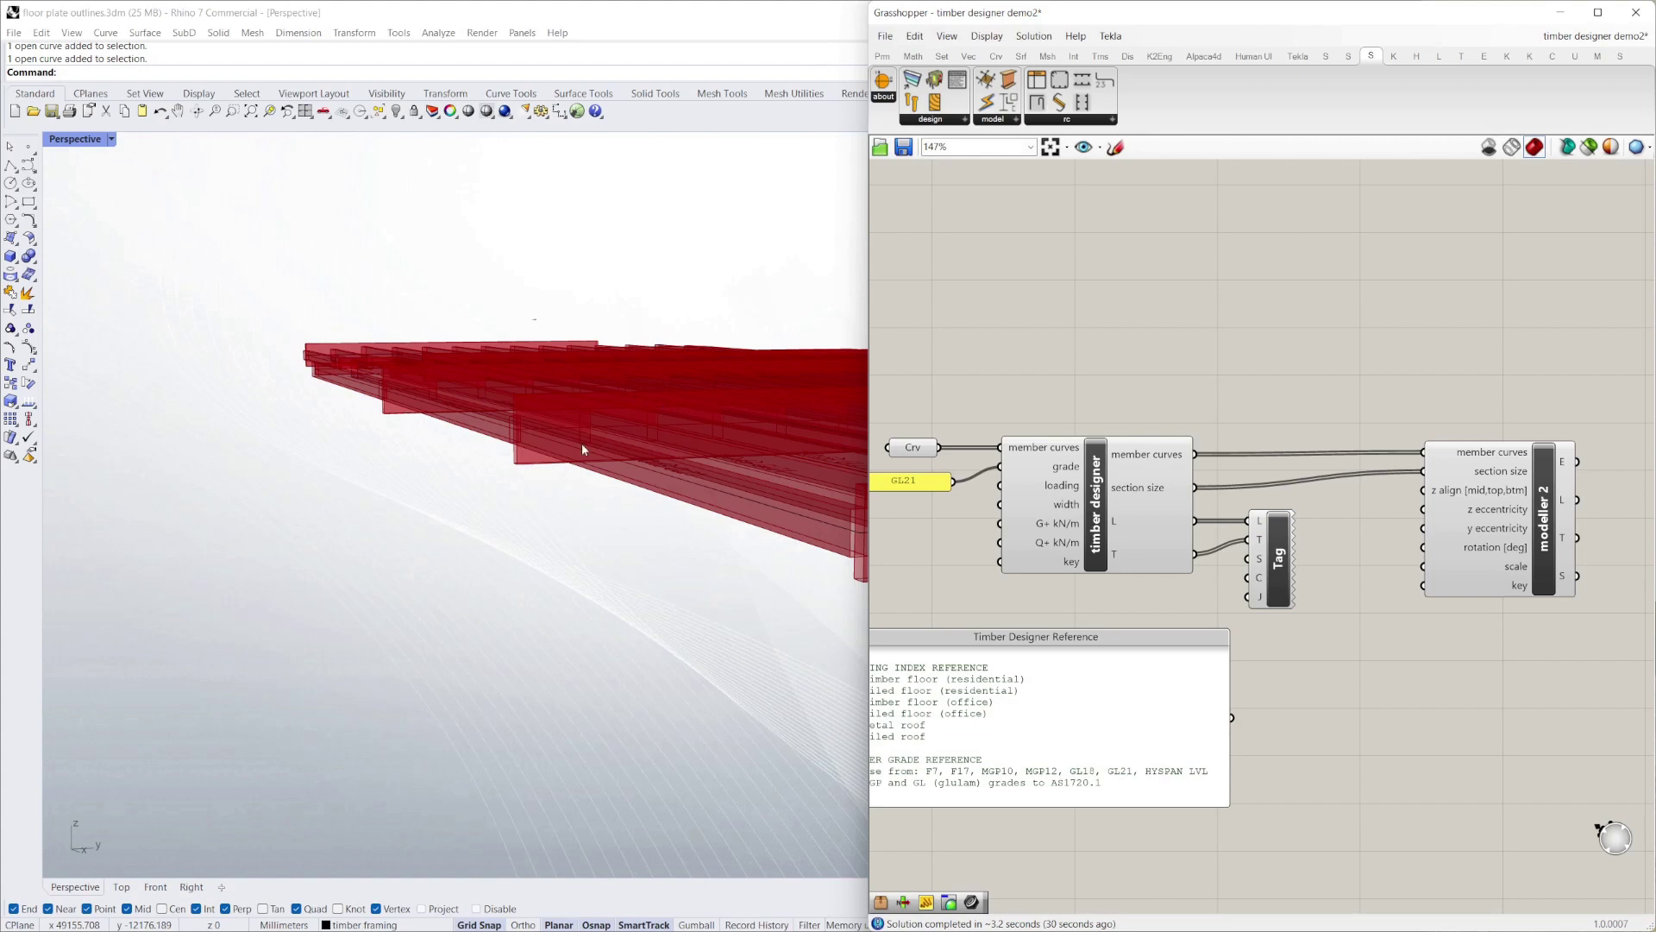
right_click_drag(579, 477, 614, 609)
Move the modeller 2 component slightly closer to the timber designer component
scroll(1298, 440, "down", 2)
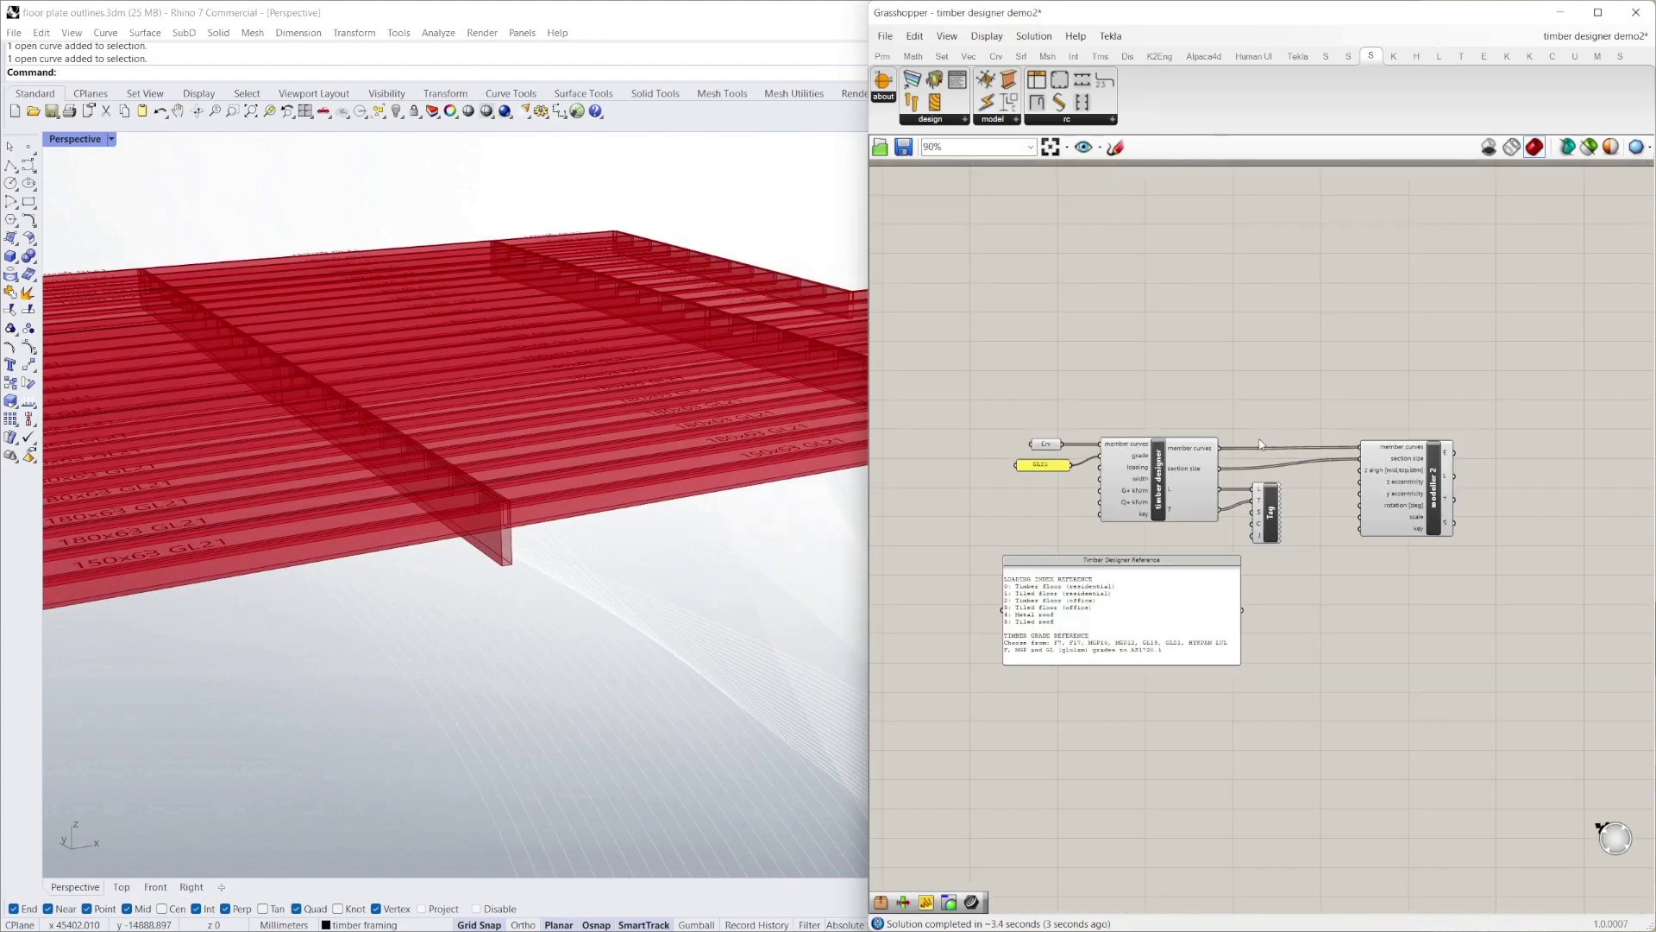
left_click_drag(1476, 501, 1447, 500)
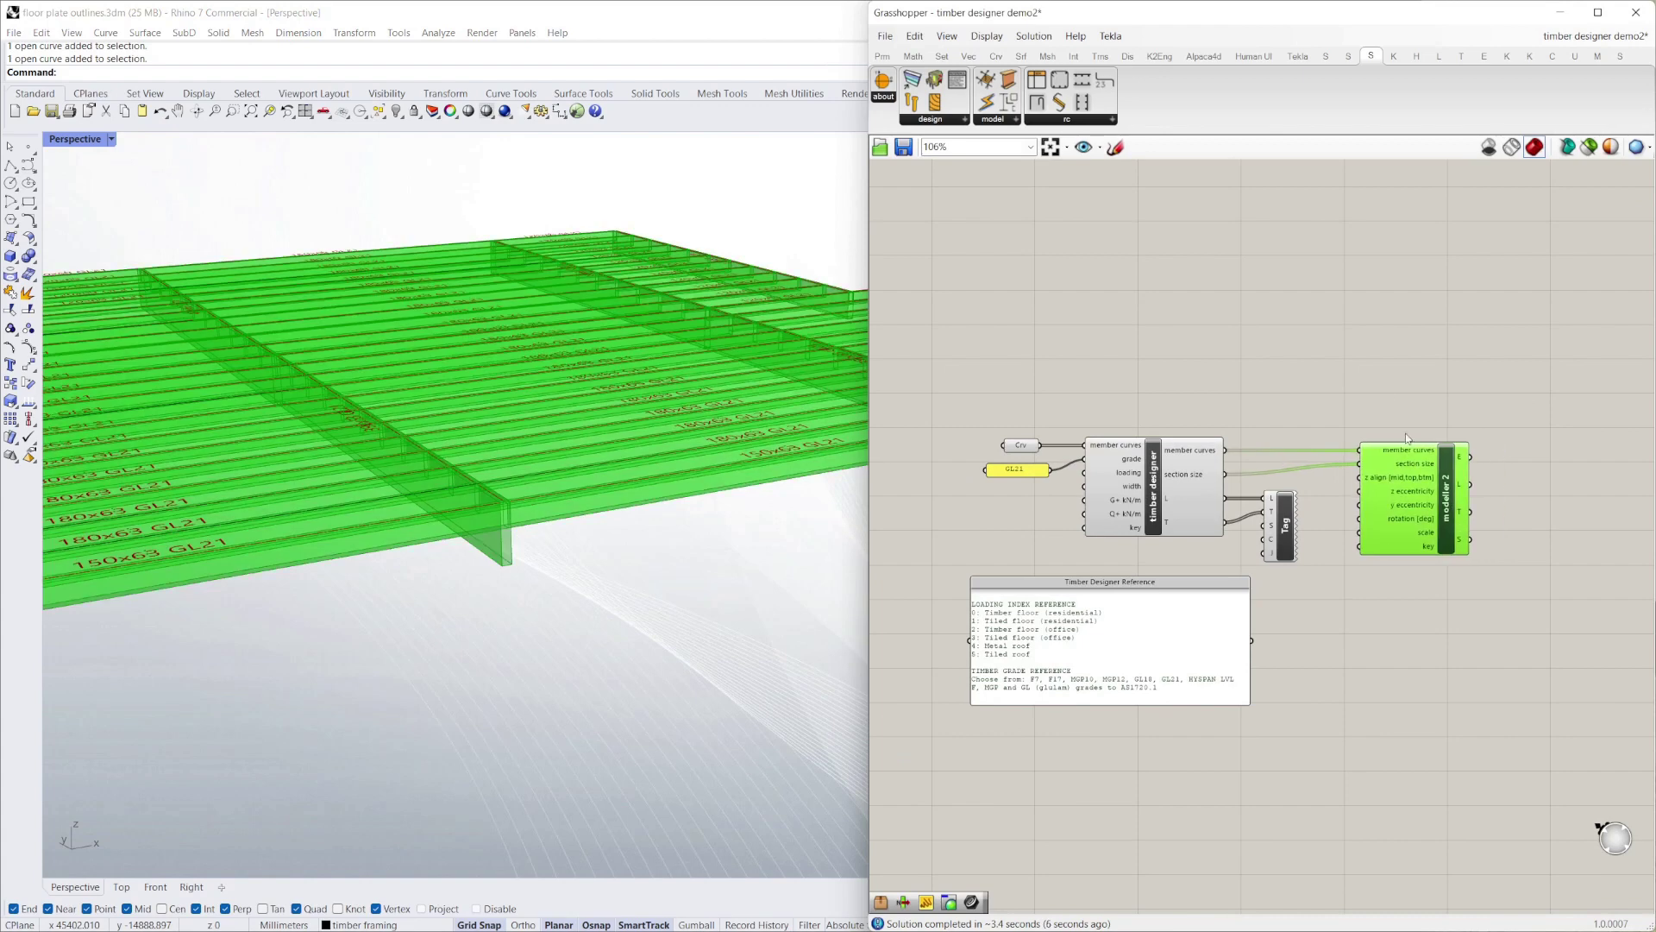
left_click(1309, 429)
Review the modelled floor framing from above, checking the solid members together with their size labels
scroll(1293, 427, "down", 1)
right_click_drag(601, 590, 515, 526)
scroll(515, 527, "up", 3)
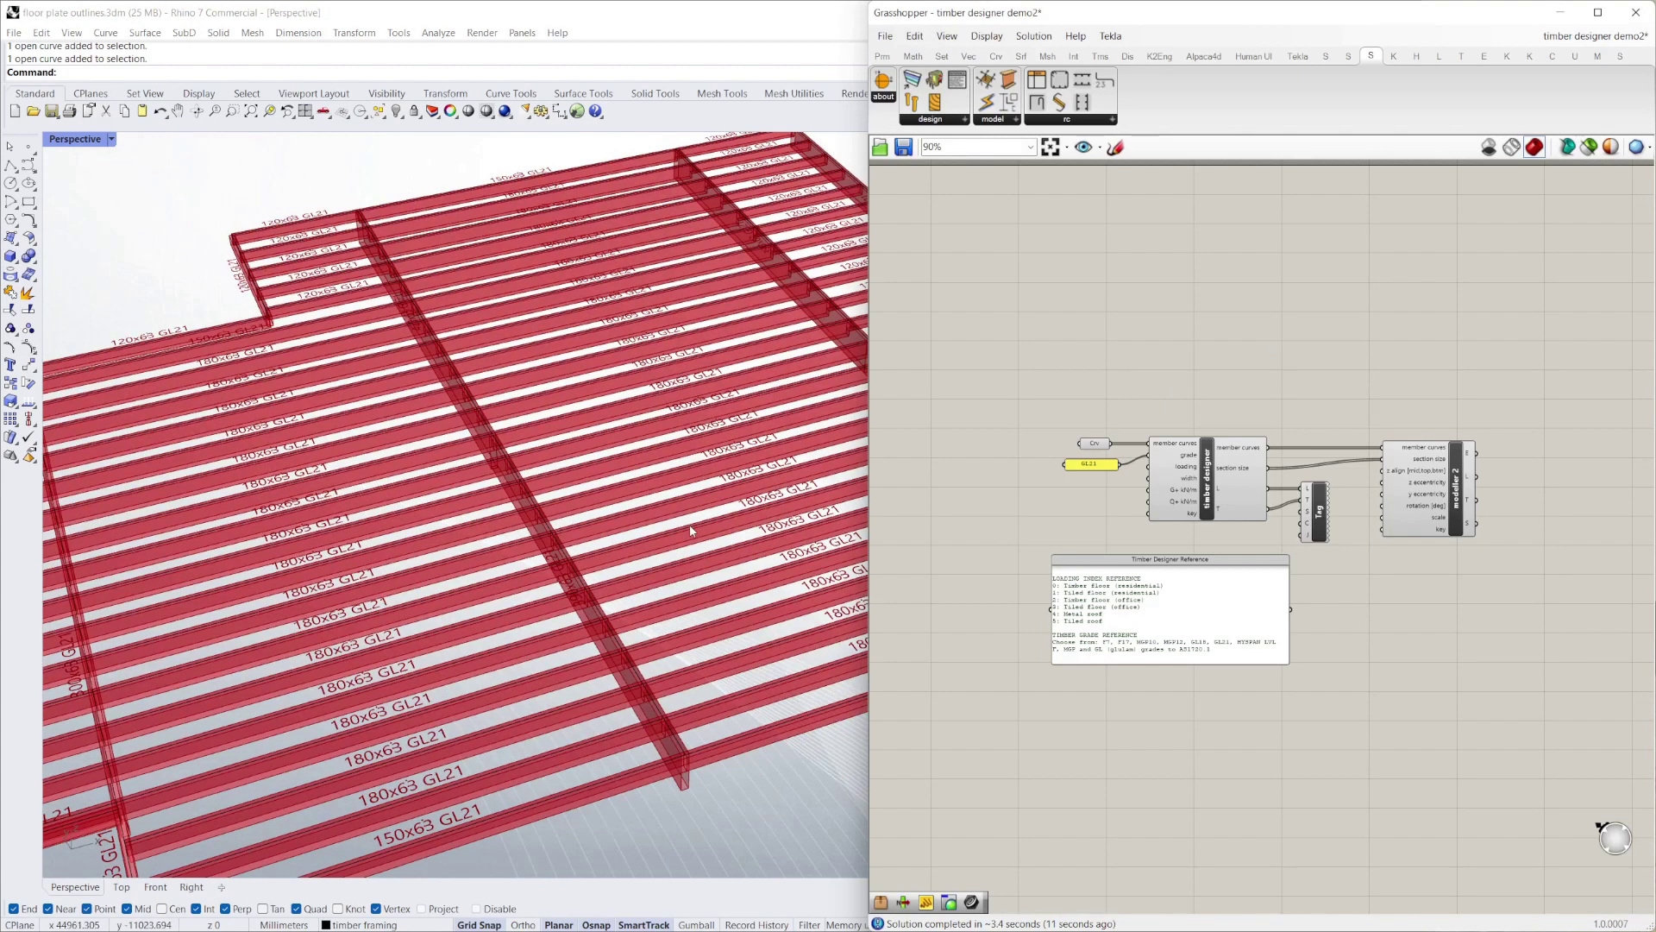
scroll(499, 604, "up", 2)
scroll(499, 603, "down", 1)
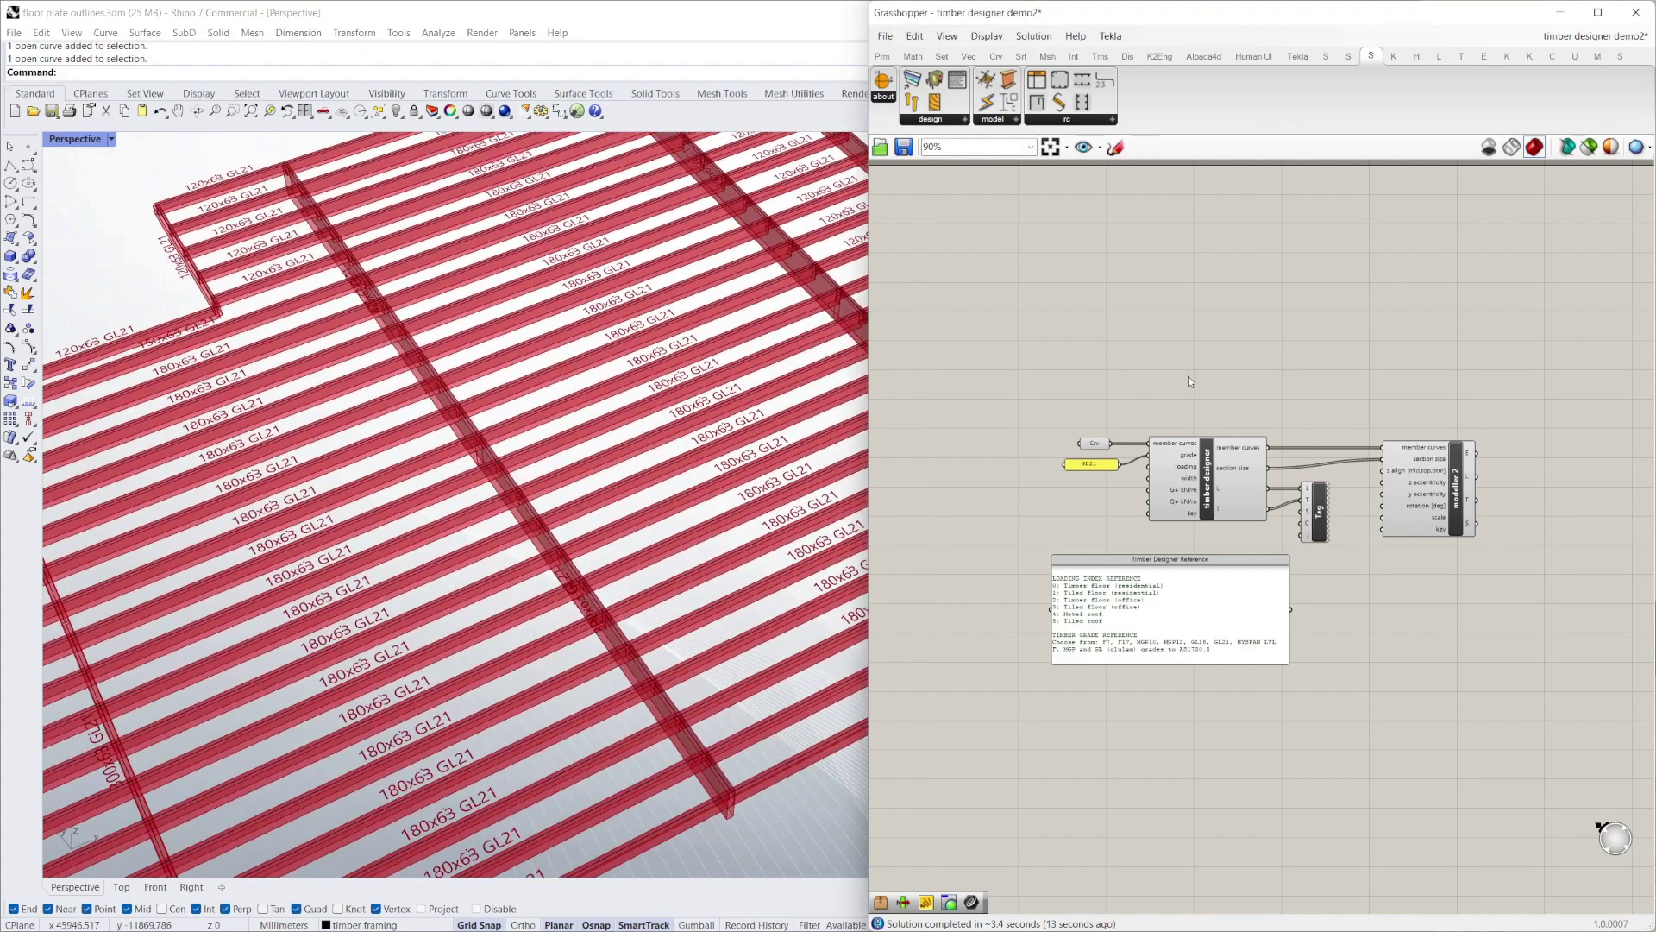
scroll(1188, 376, "down", 1)
scroll(1224, 385, "up", 3)
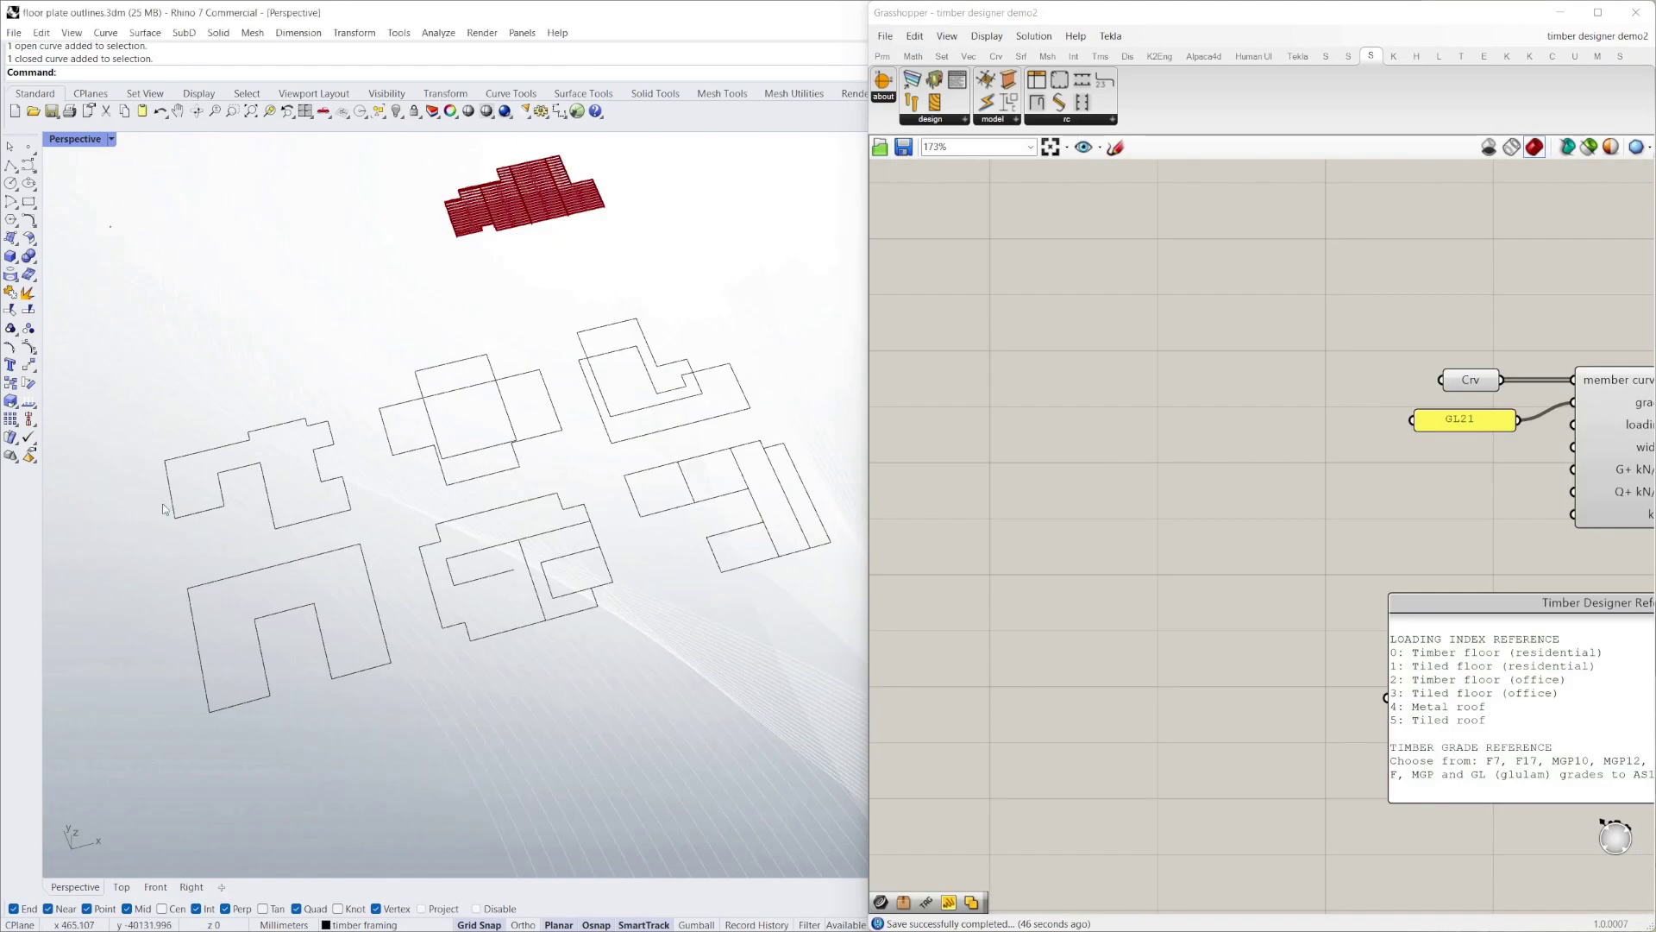
Place an autoframe component on the empty canvas beside the timber designer's member curve parameter and grade panel
scroll(169, 490, "up", 6)
left_click_drag(425, 456, 354, 393)
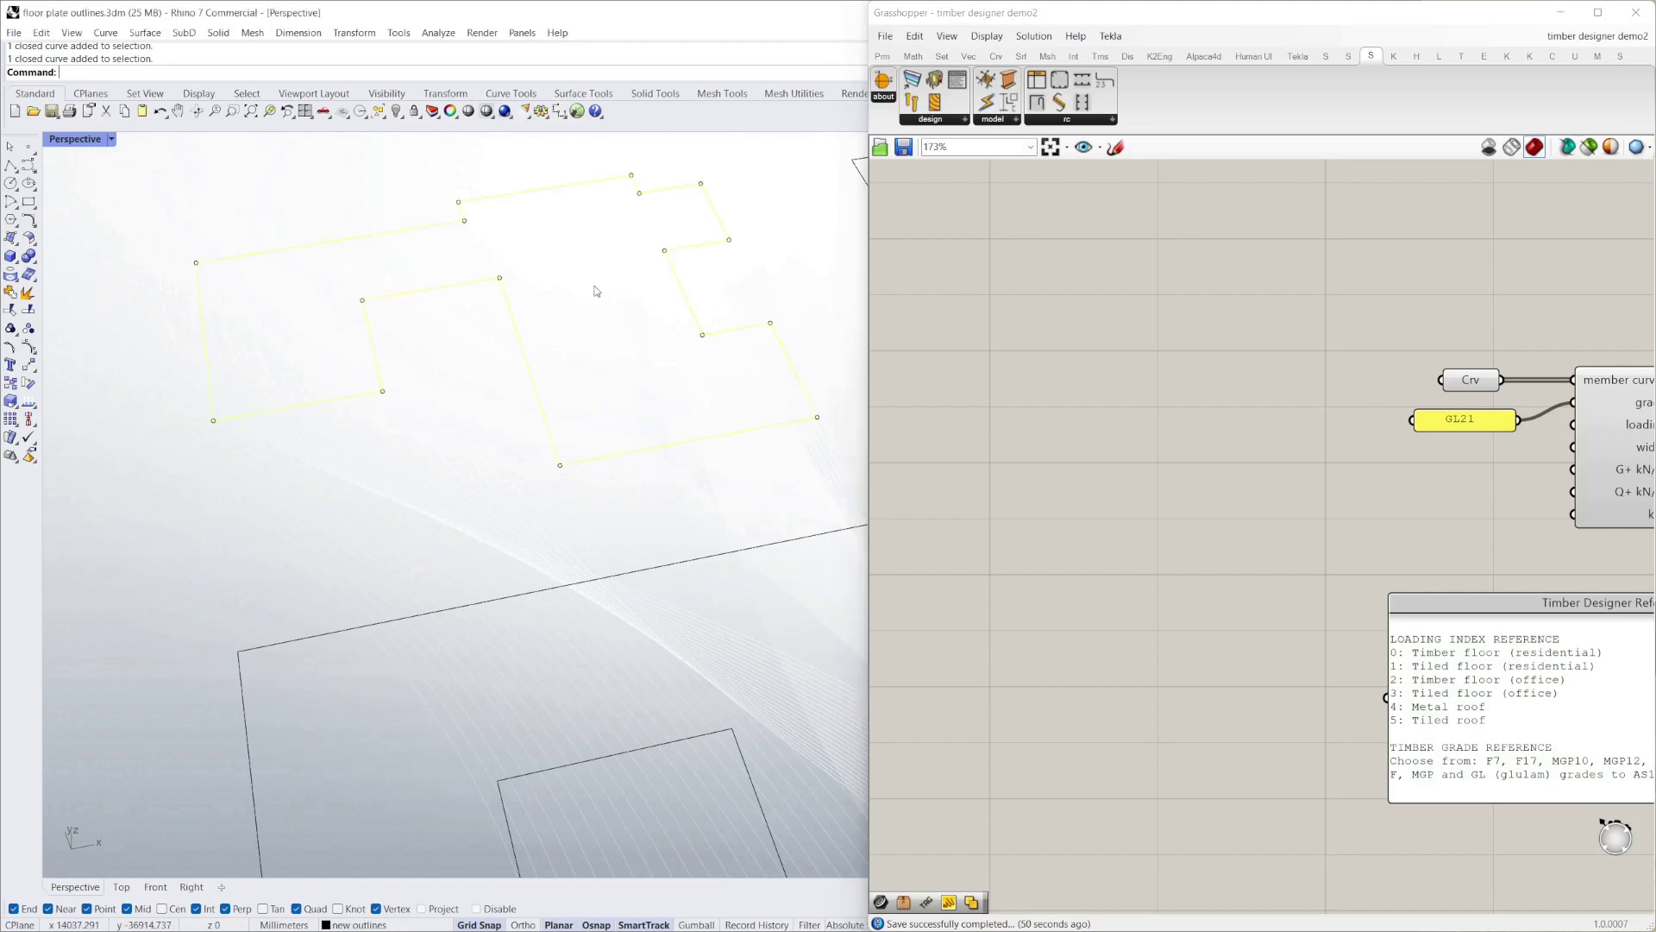
key("Escape")
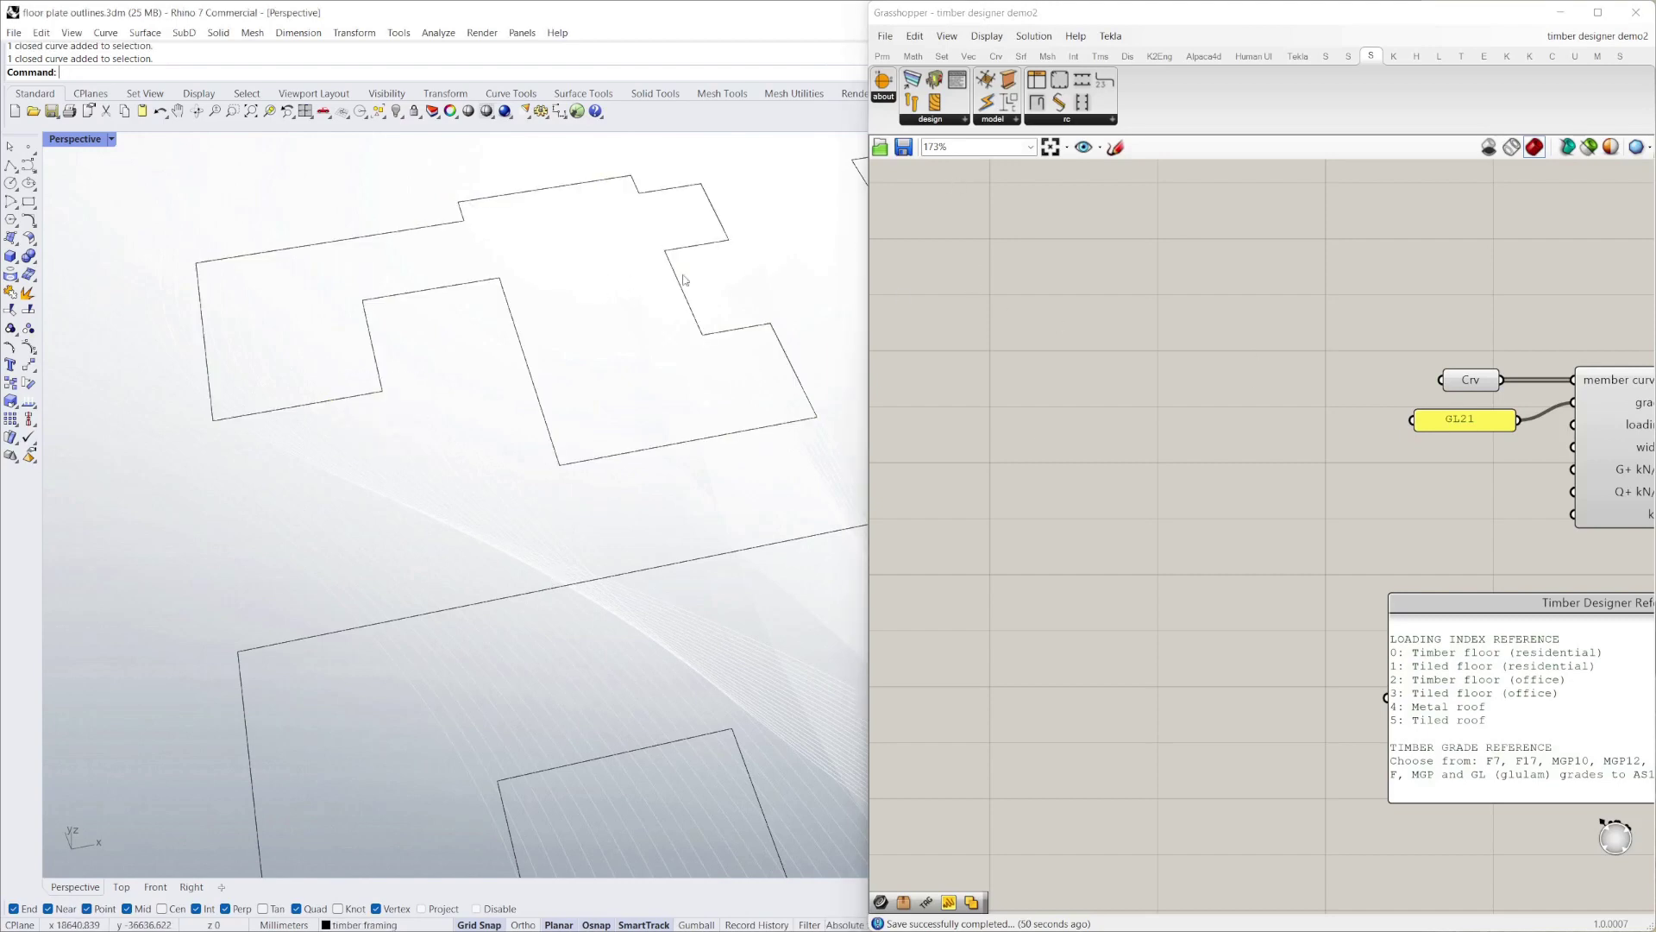
left_click(987, 85)
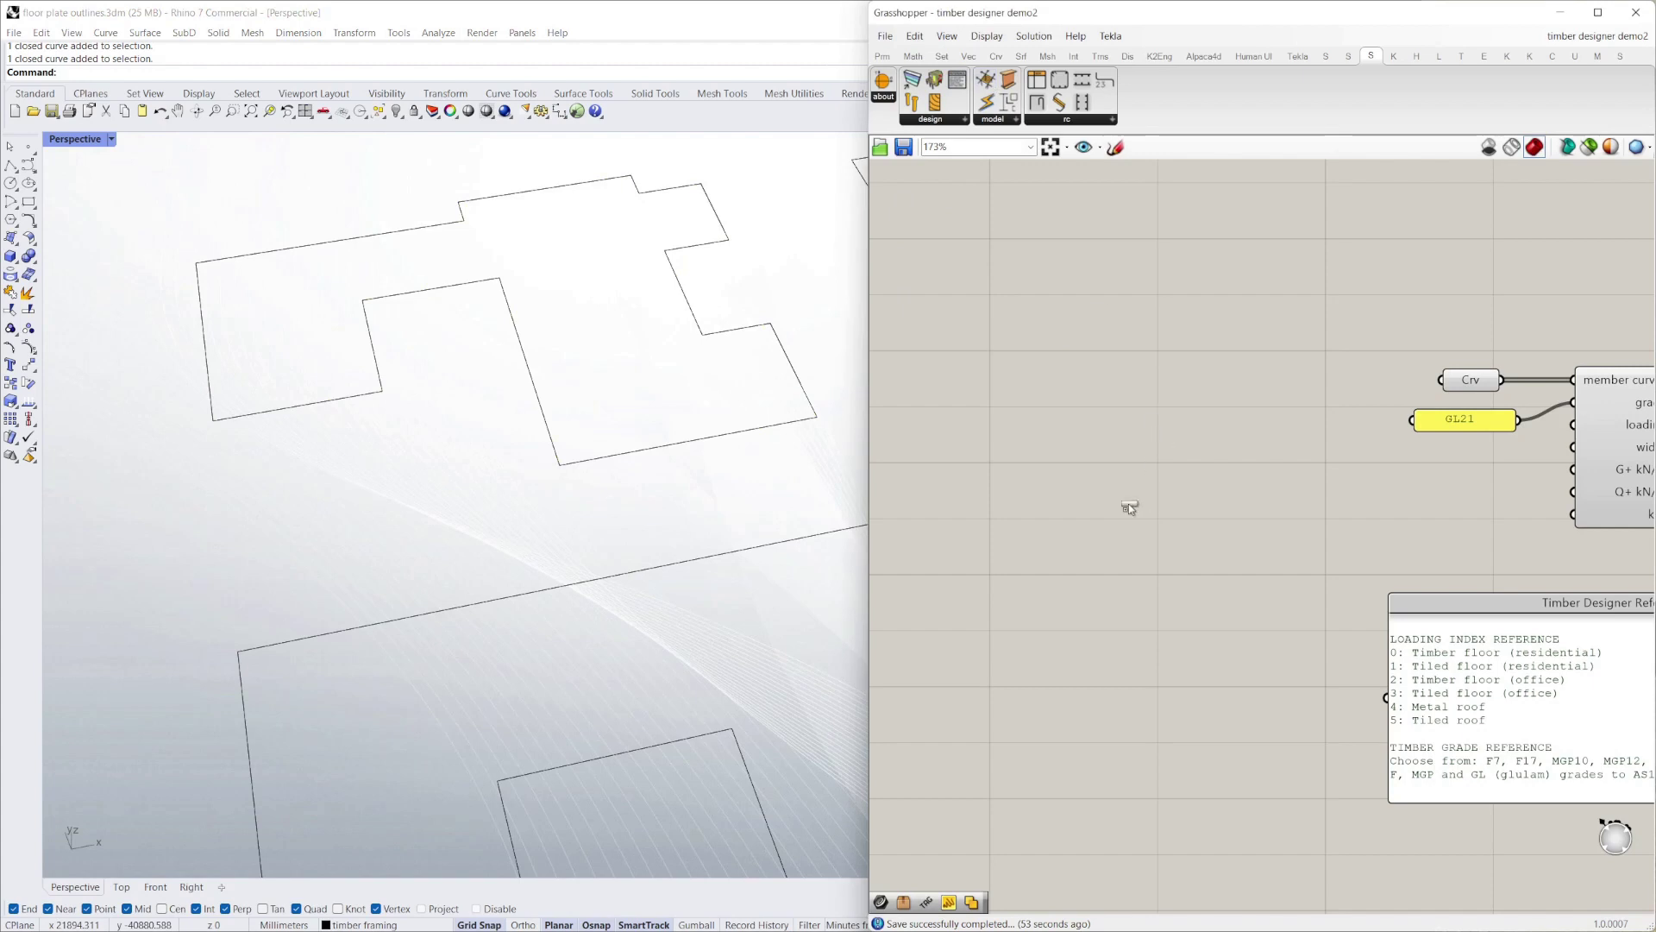
left_click_drag(1163, 437, 1159, 433)
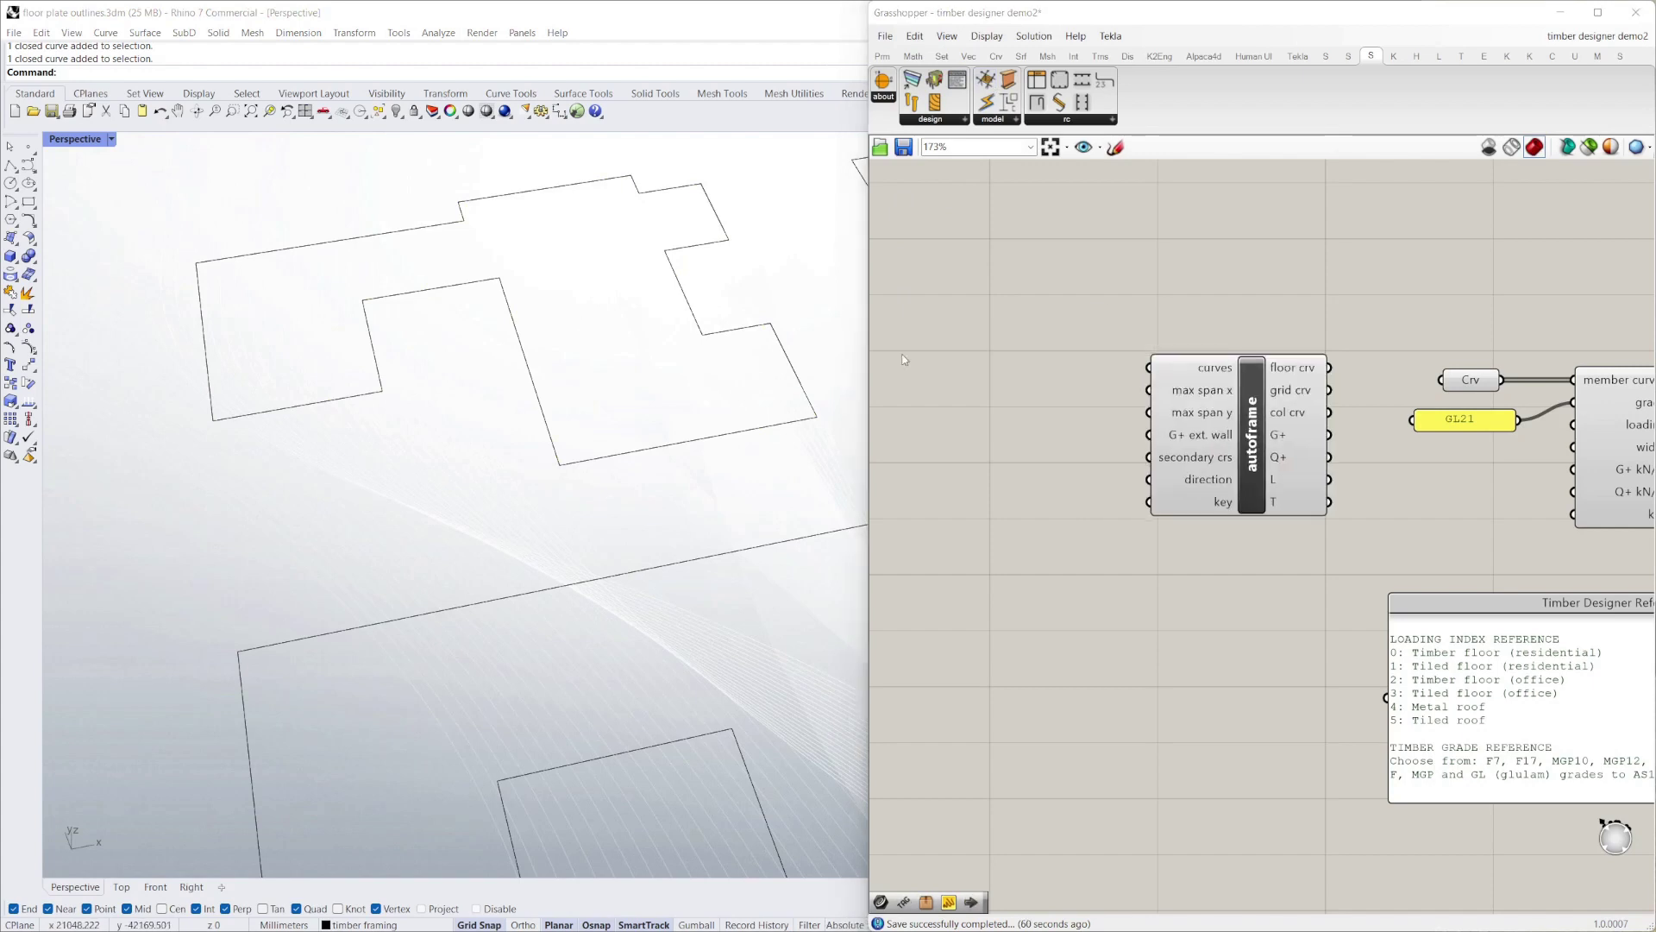
Add a Curve parameter beside the autoframe component and reference the upper stepped floor plate outline in it
double_click(1002, 369)
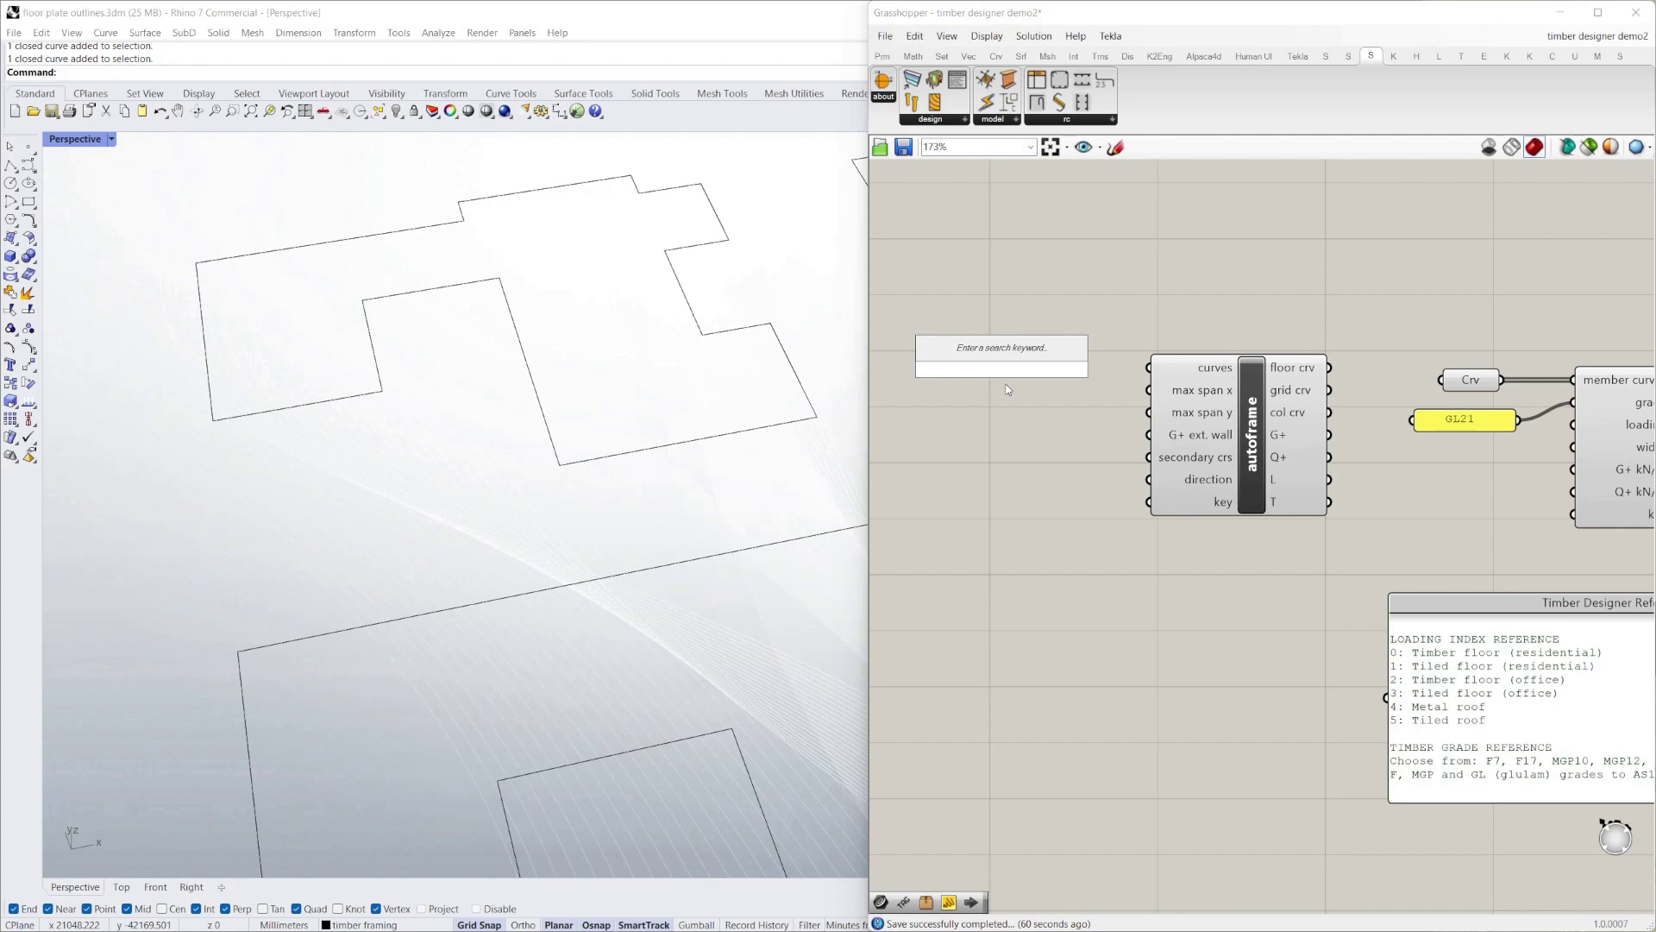
type("curve")
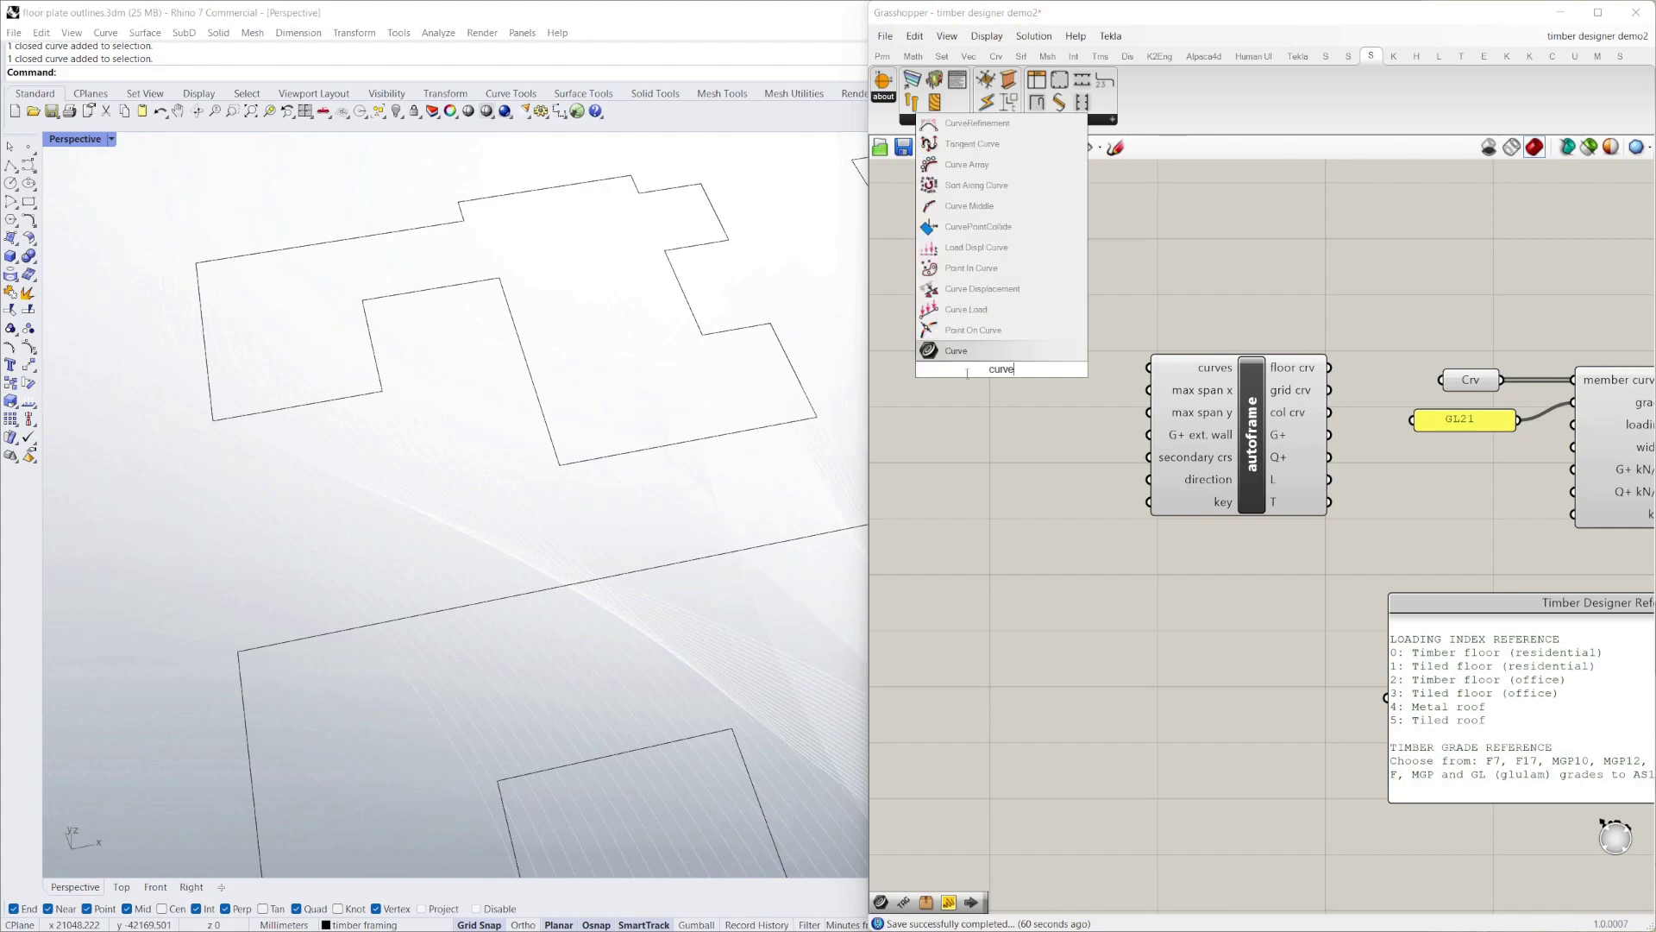
left_click(984, 352)
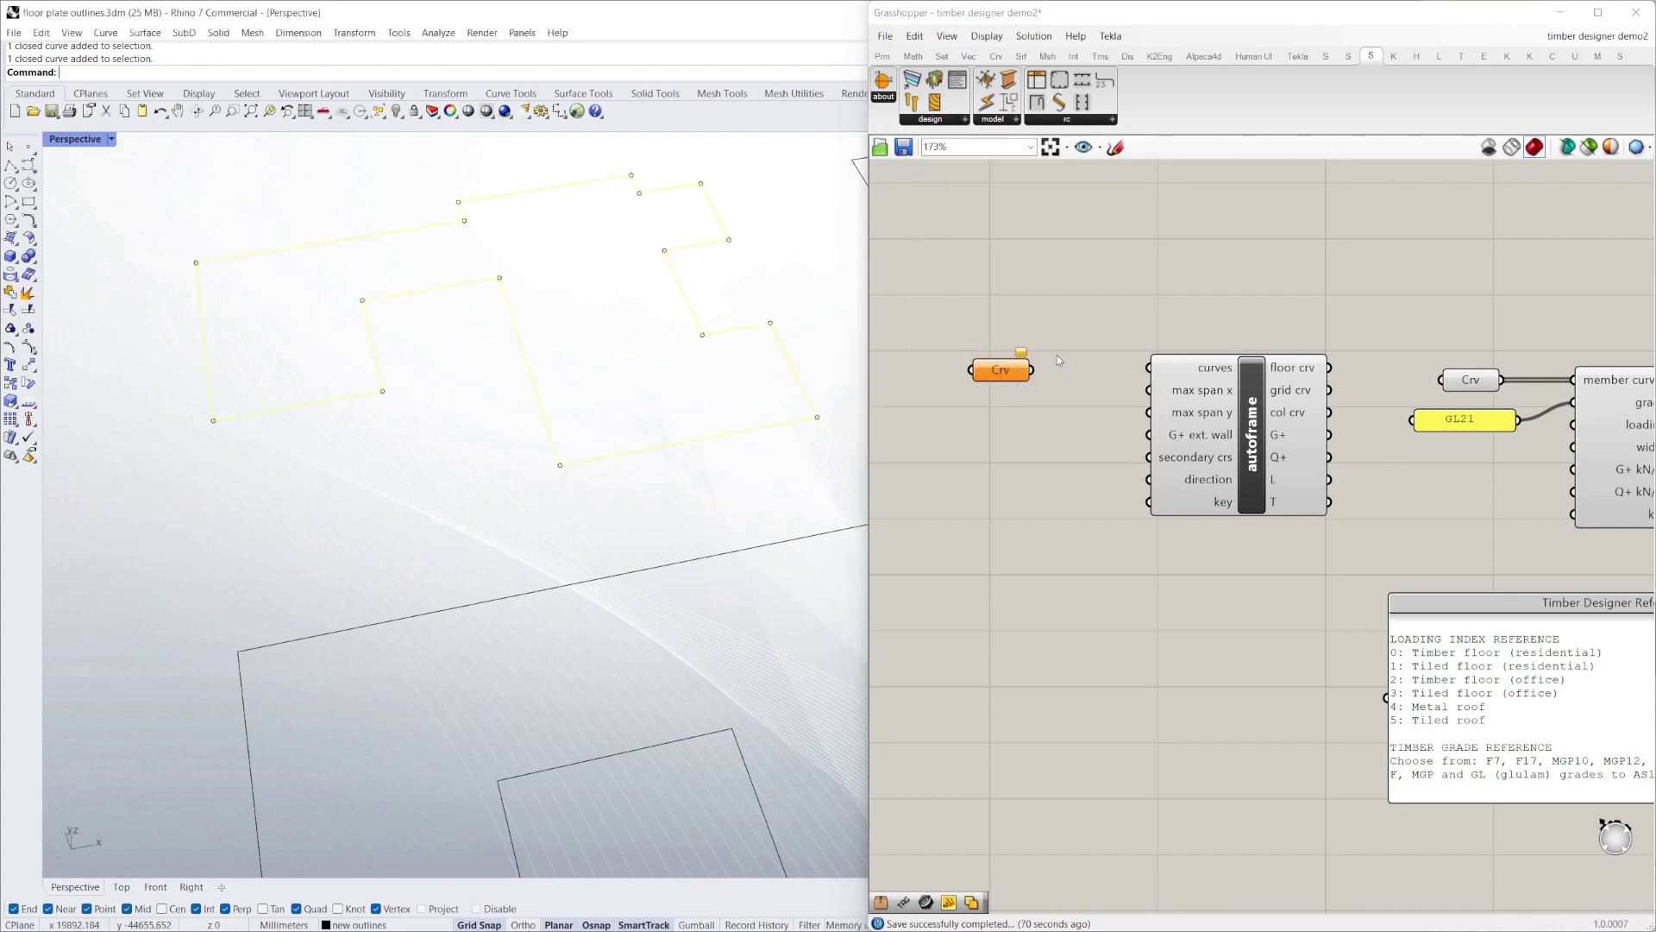
right_click(1011, 381)
left_click(1097, 606)
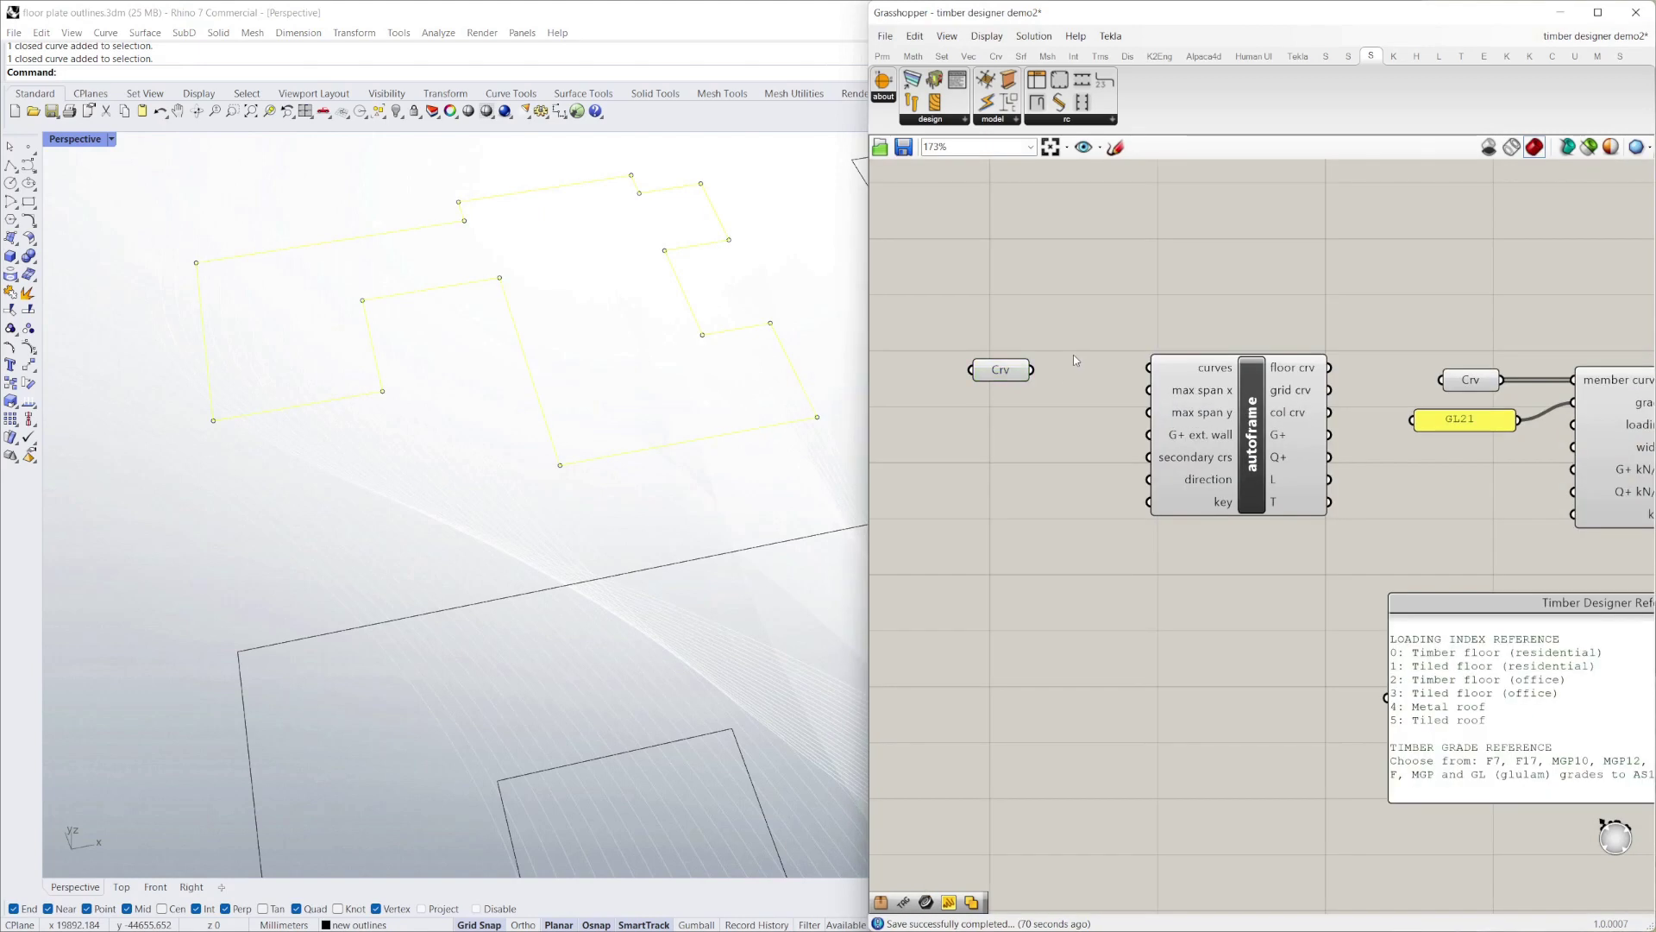
Connect the outline's Curve parameter to autoframe's curves input and align it with that input
left_click_drag(1034, 379, 1149, 372)
left_click_drag(1003, 380, 1018, 378)
left_click(1040, 301)
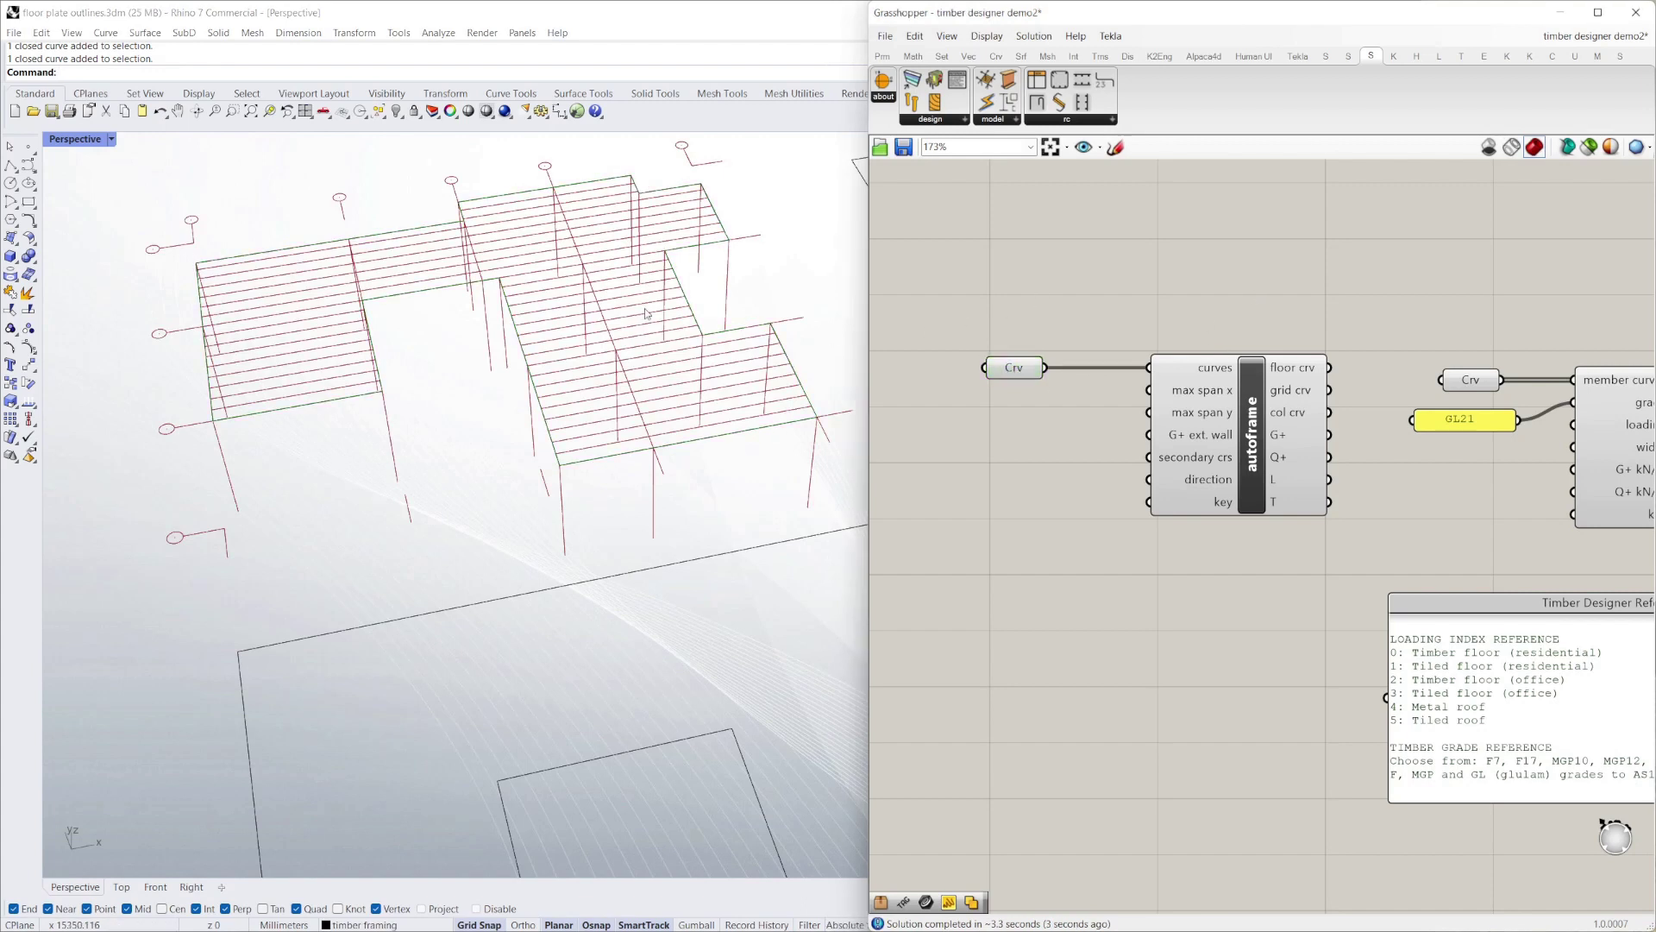
Move the autoframe component slightly closer to its Curve parameter and inspect the generated floor framing, grids and columns
right_click_drag(324, 358, 242, 455)
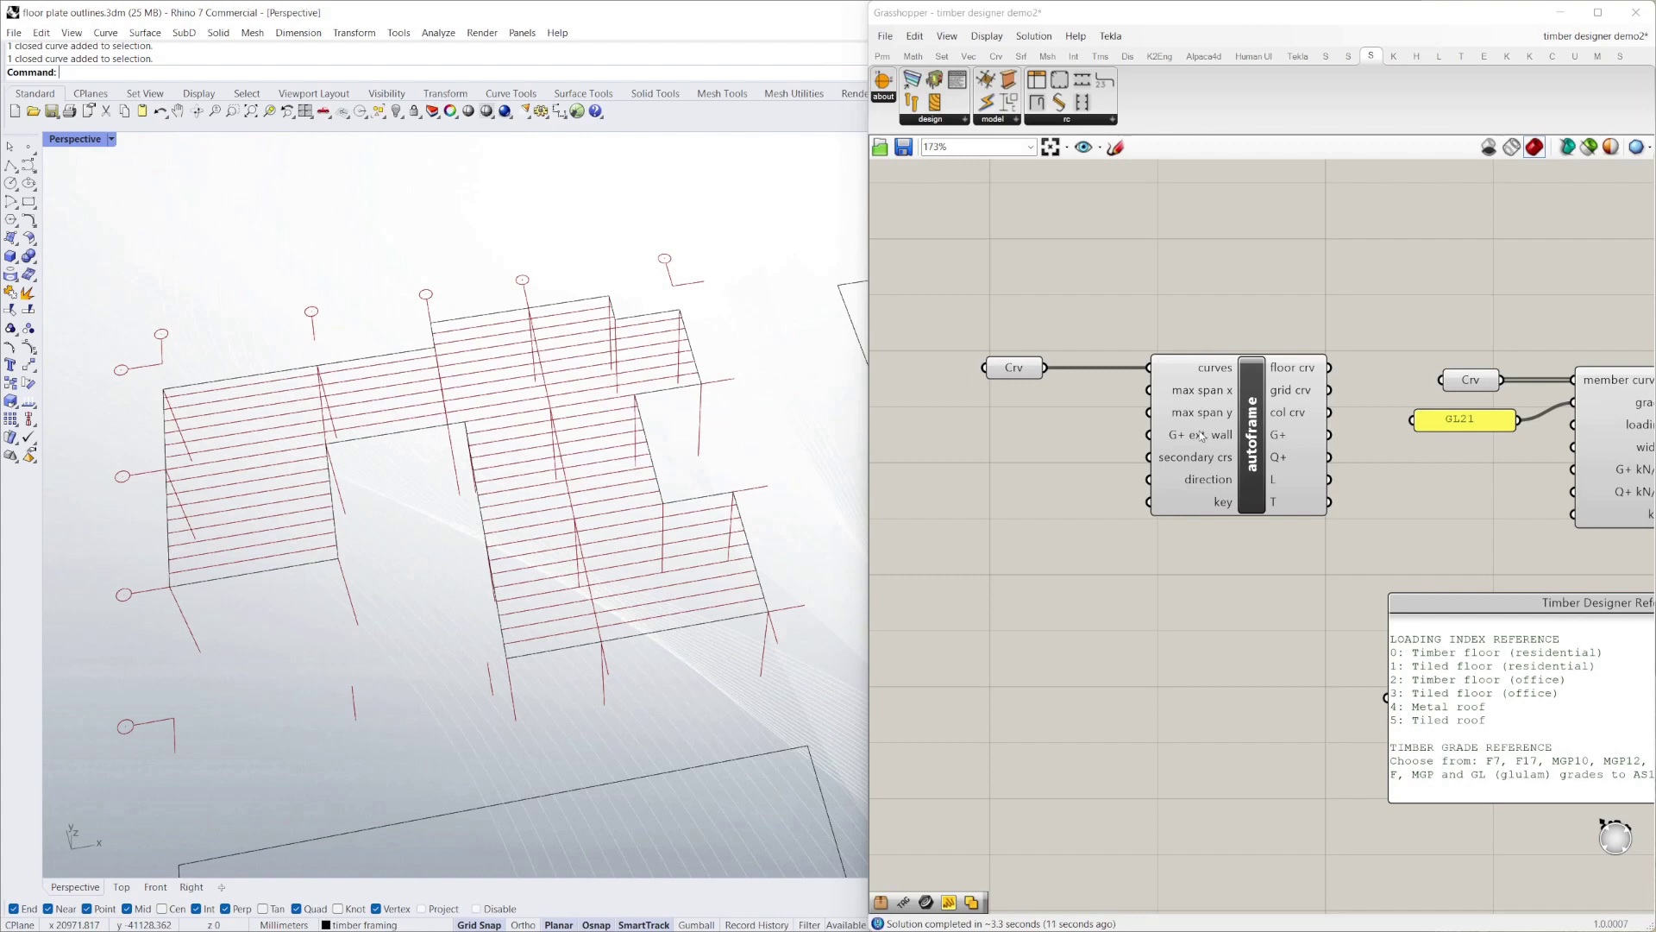
left_click_drag(1254, 392, 1212, 393)
left_click(1069, 324)
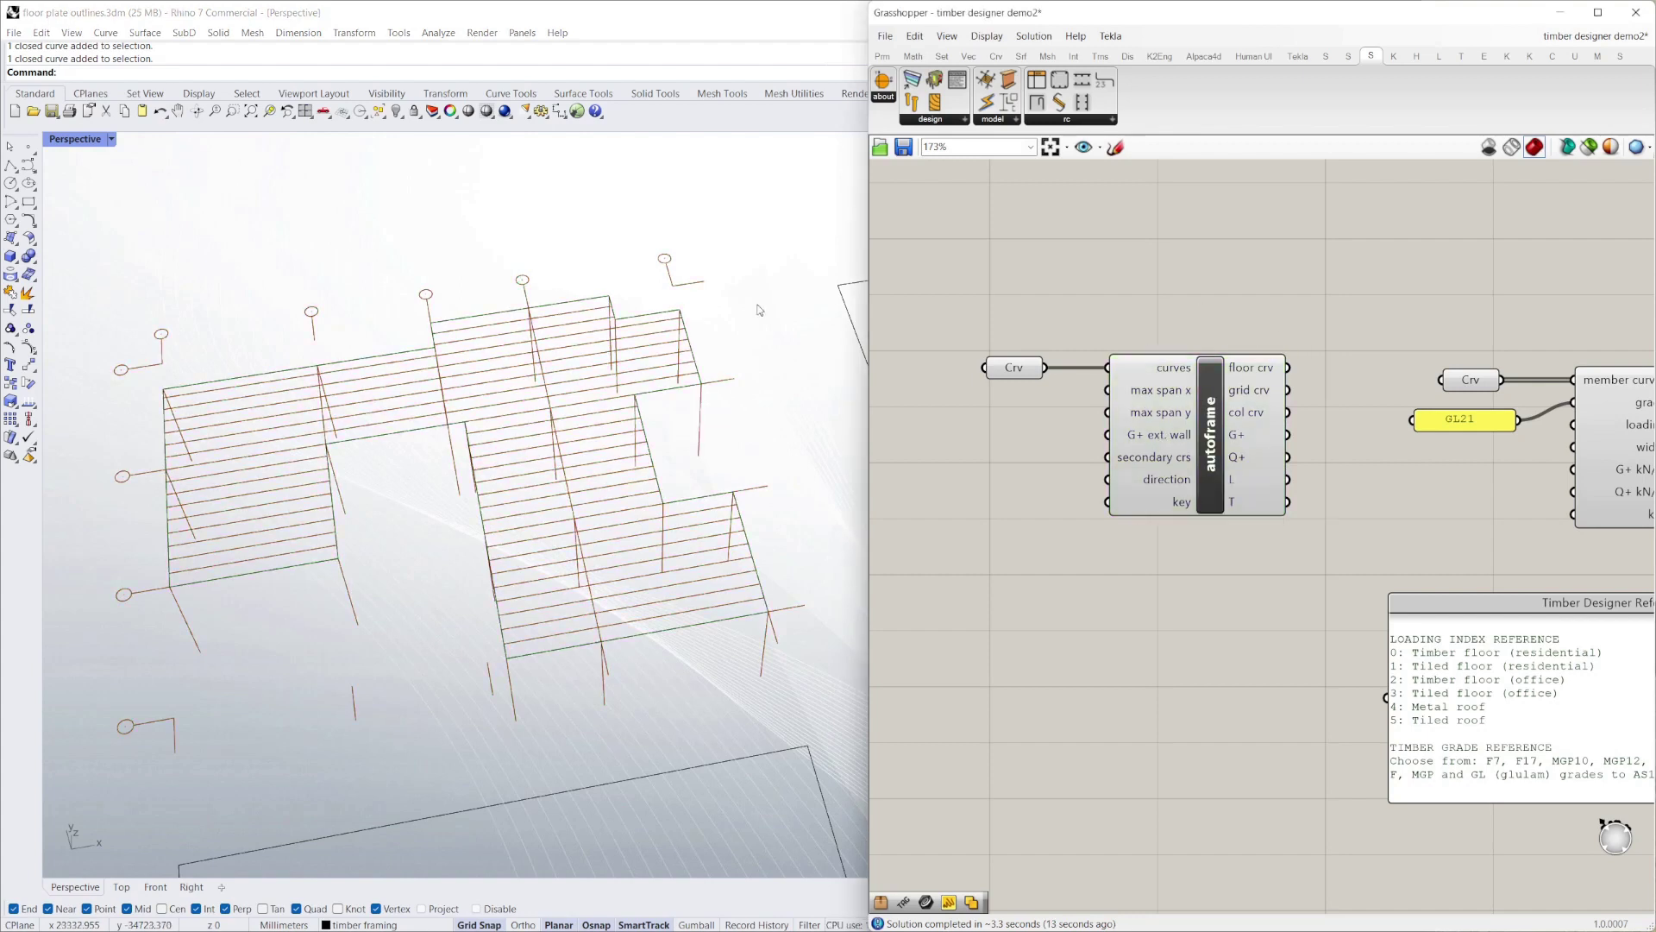
right_click_drag(738, 369, 747, 383)
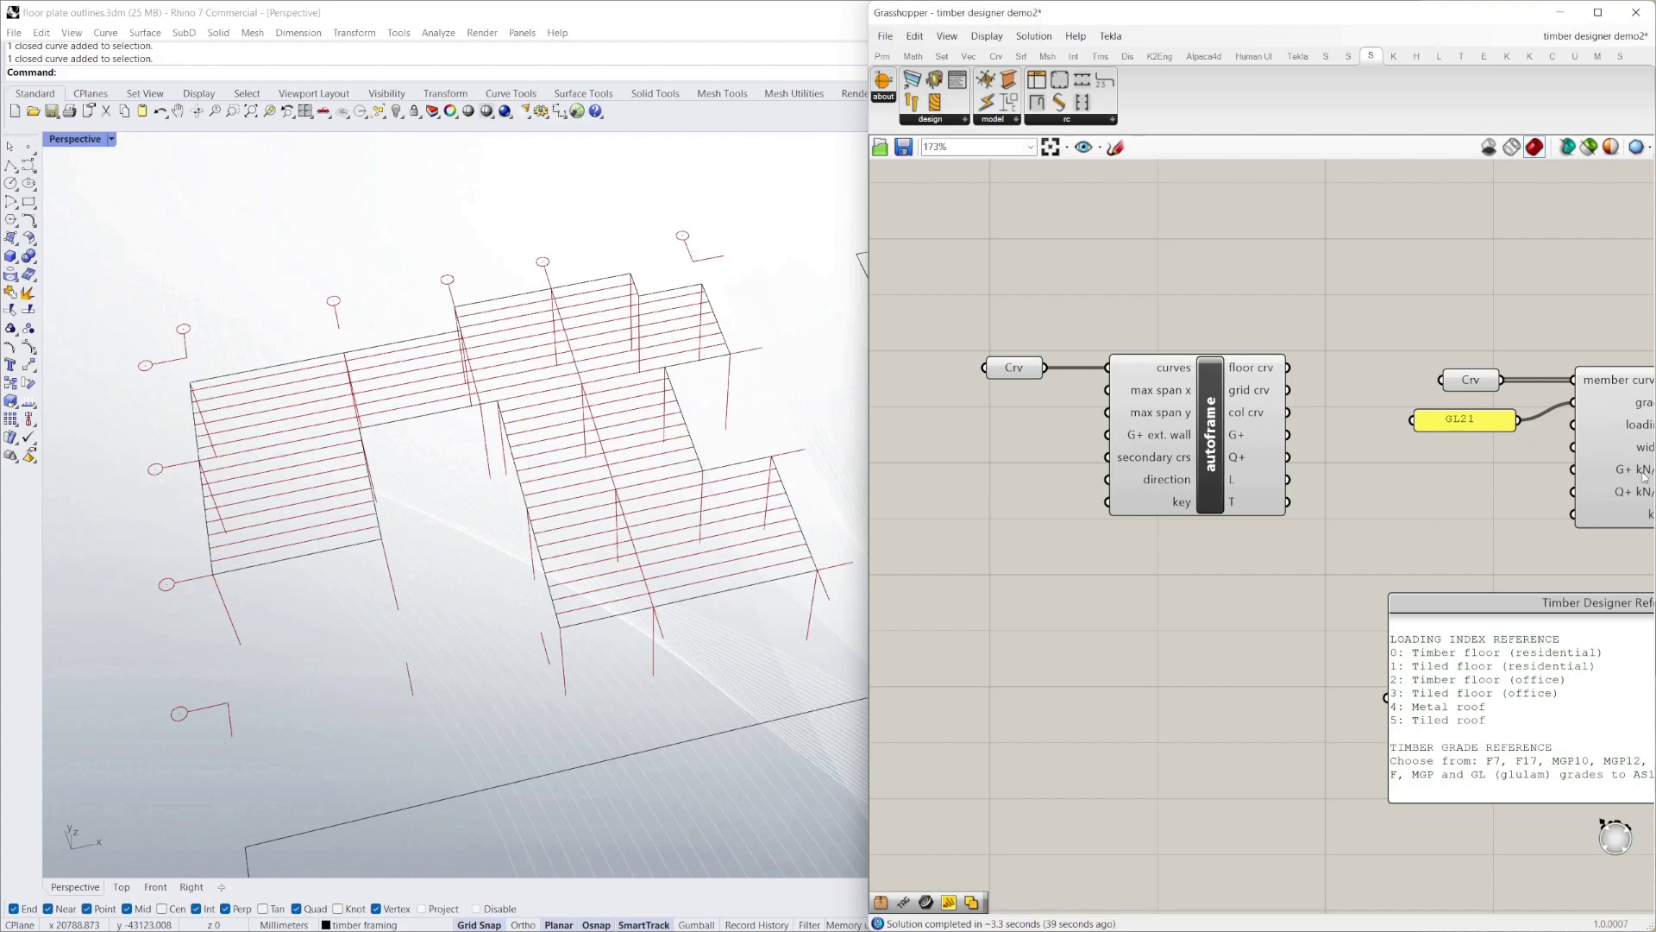
right_click_drag(749, 457, 715, 454)
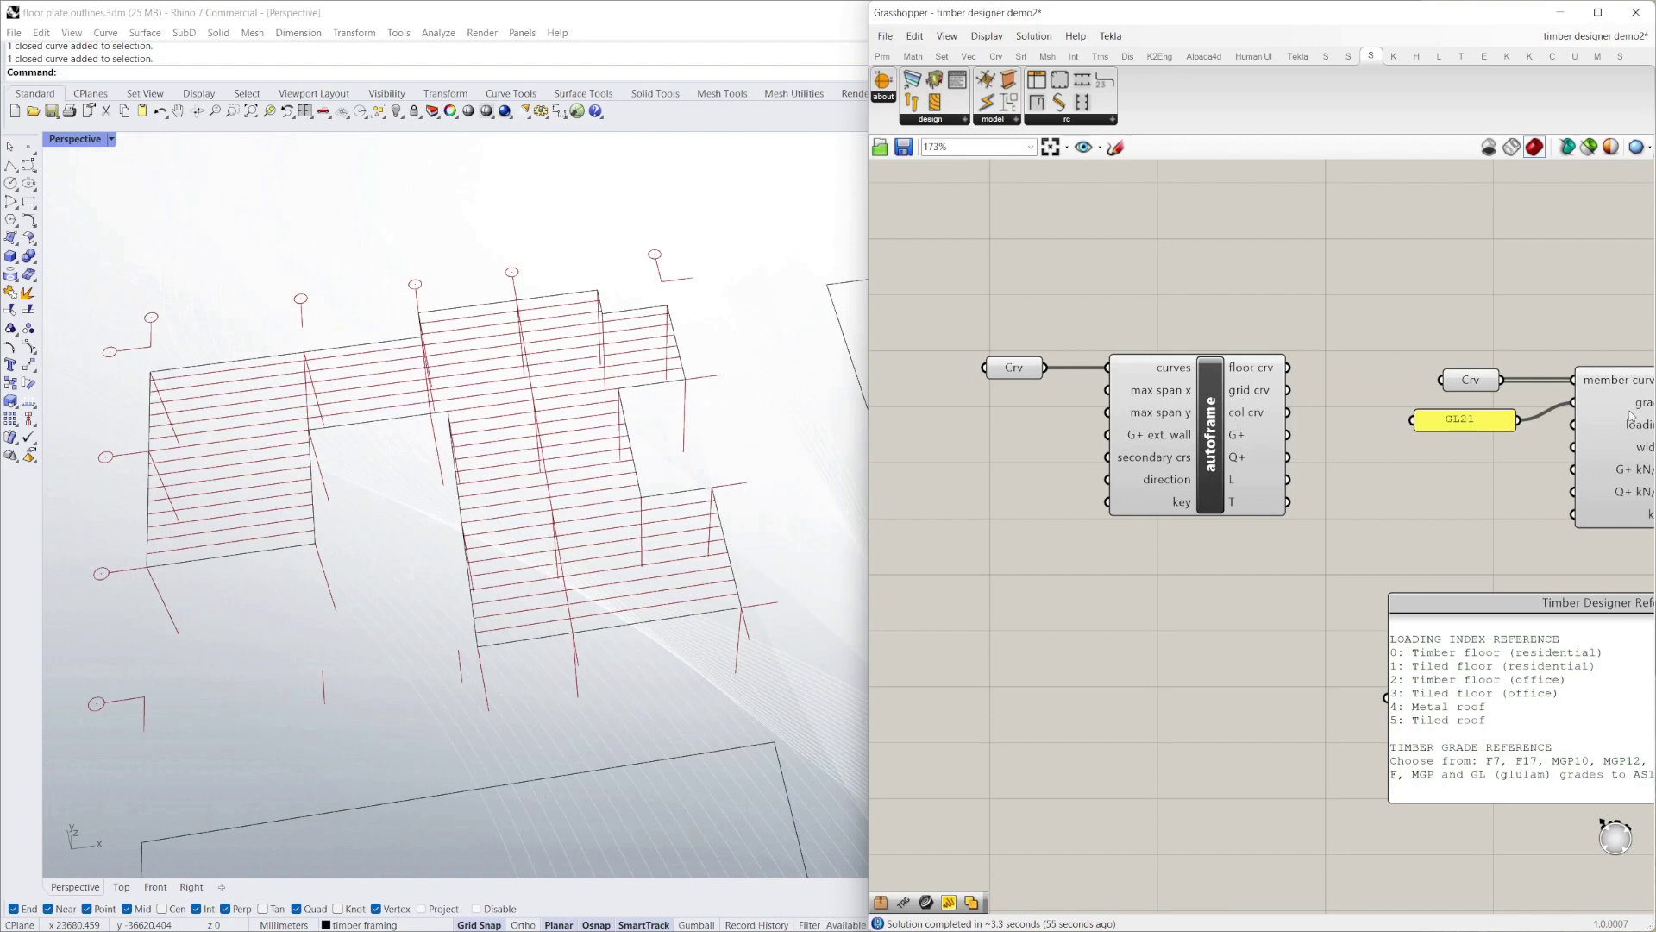
Connect autoframe's floor crv output to the Curve parameter that feeds the timber designer's member curves
scroll(1243, 383, "up", 2)
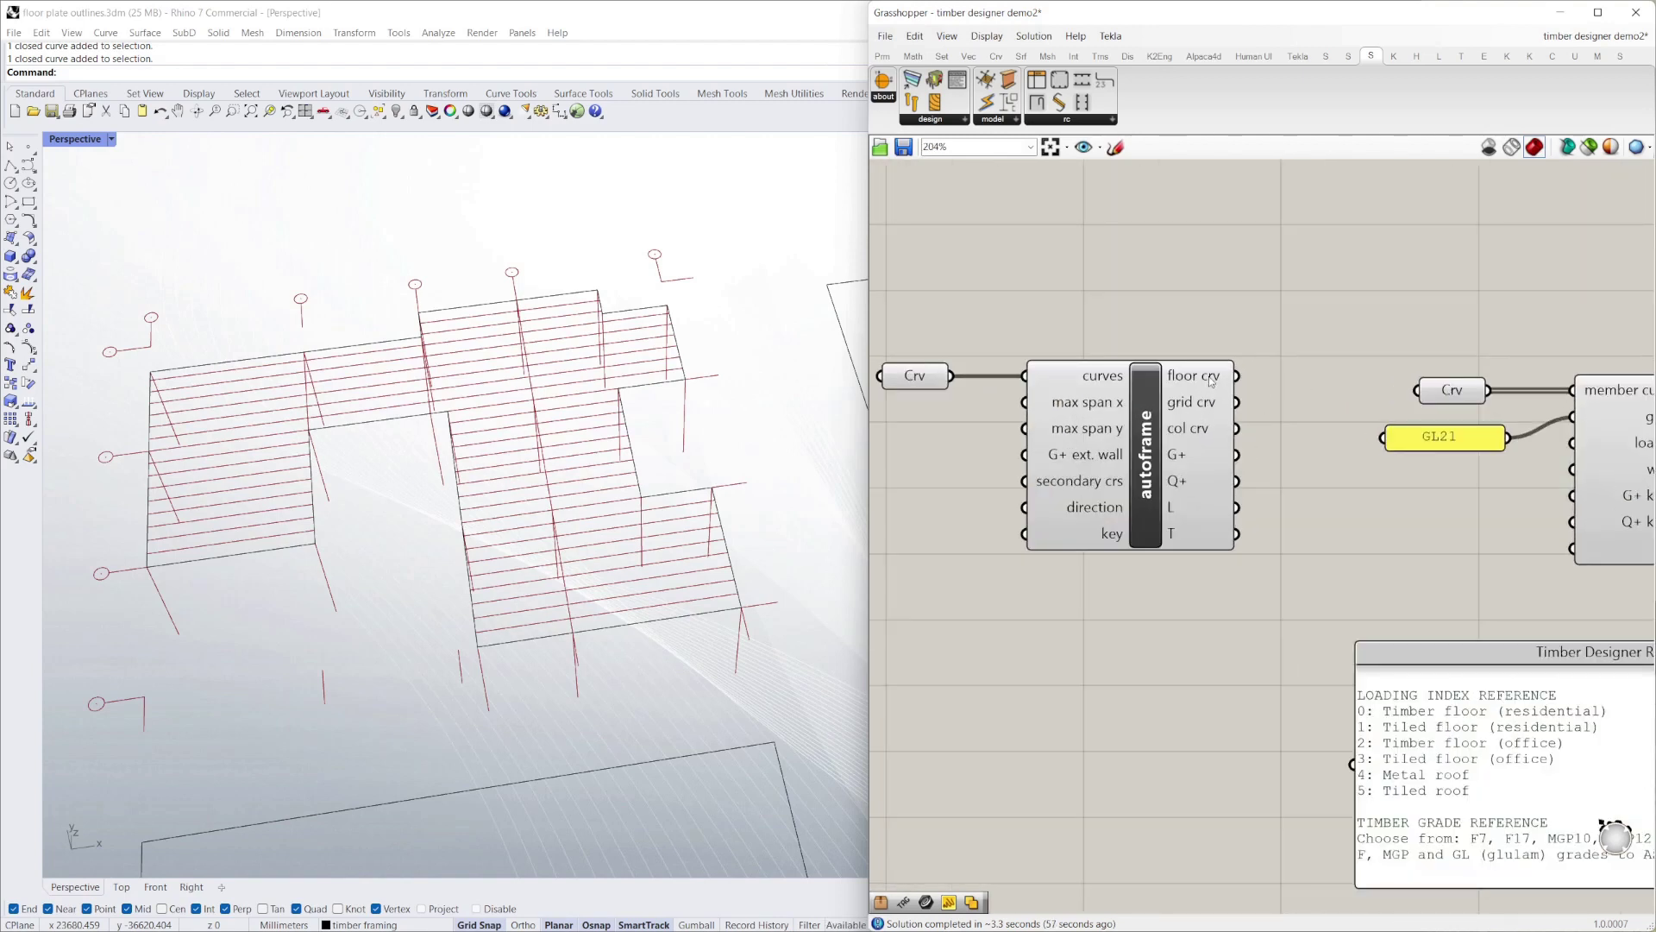
mouse_move(1211, 380)
left_click_drag(1243, 377, 1417, 390)
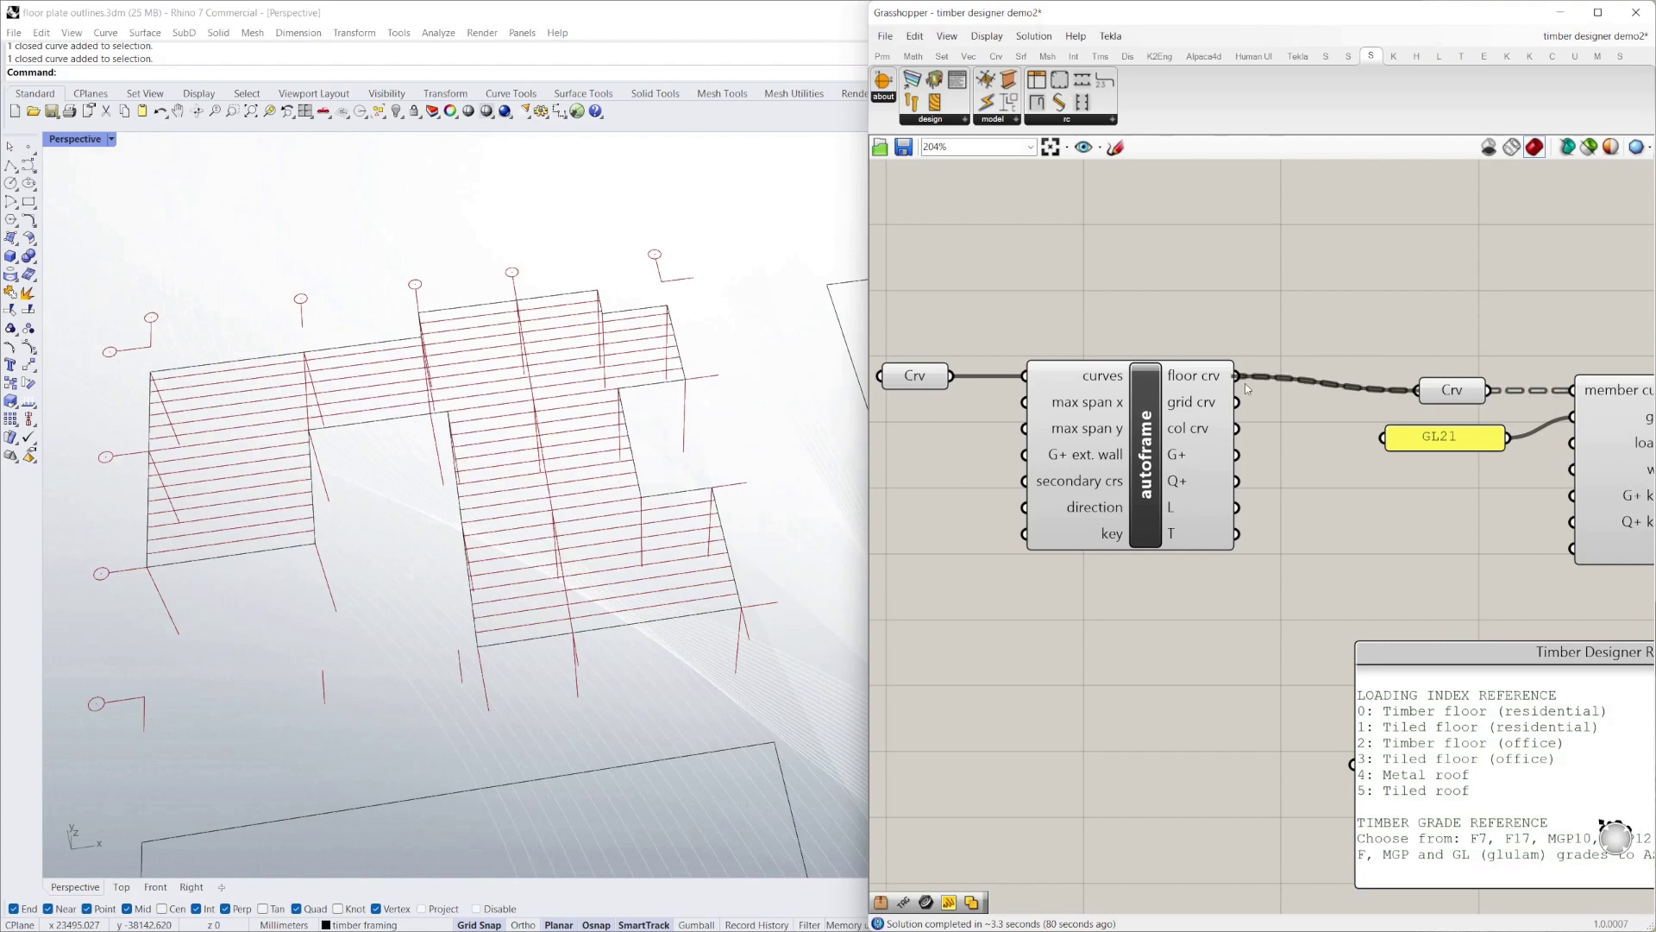
scroll(1244, 383, "down", 1)
right_click_drag(733, 645, 737, 648)
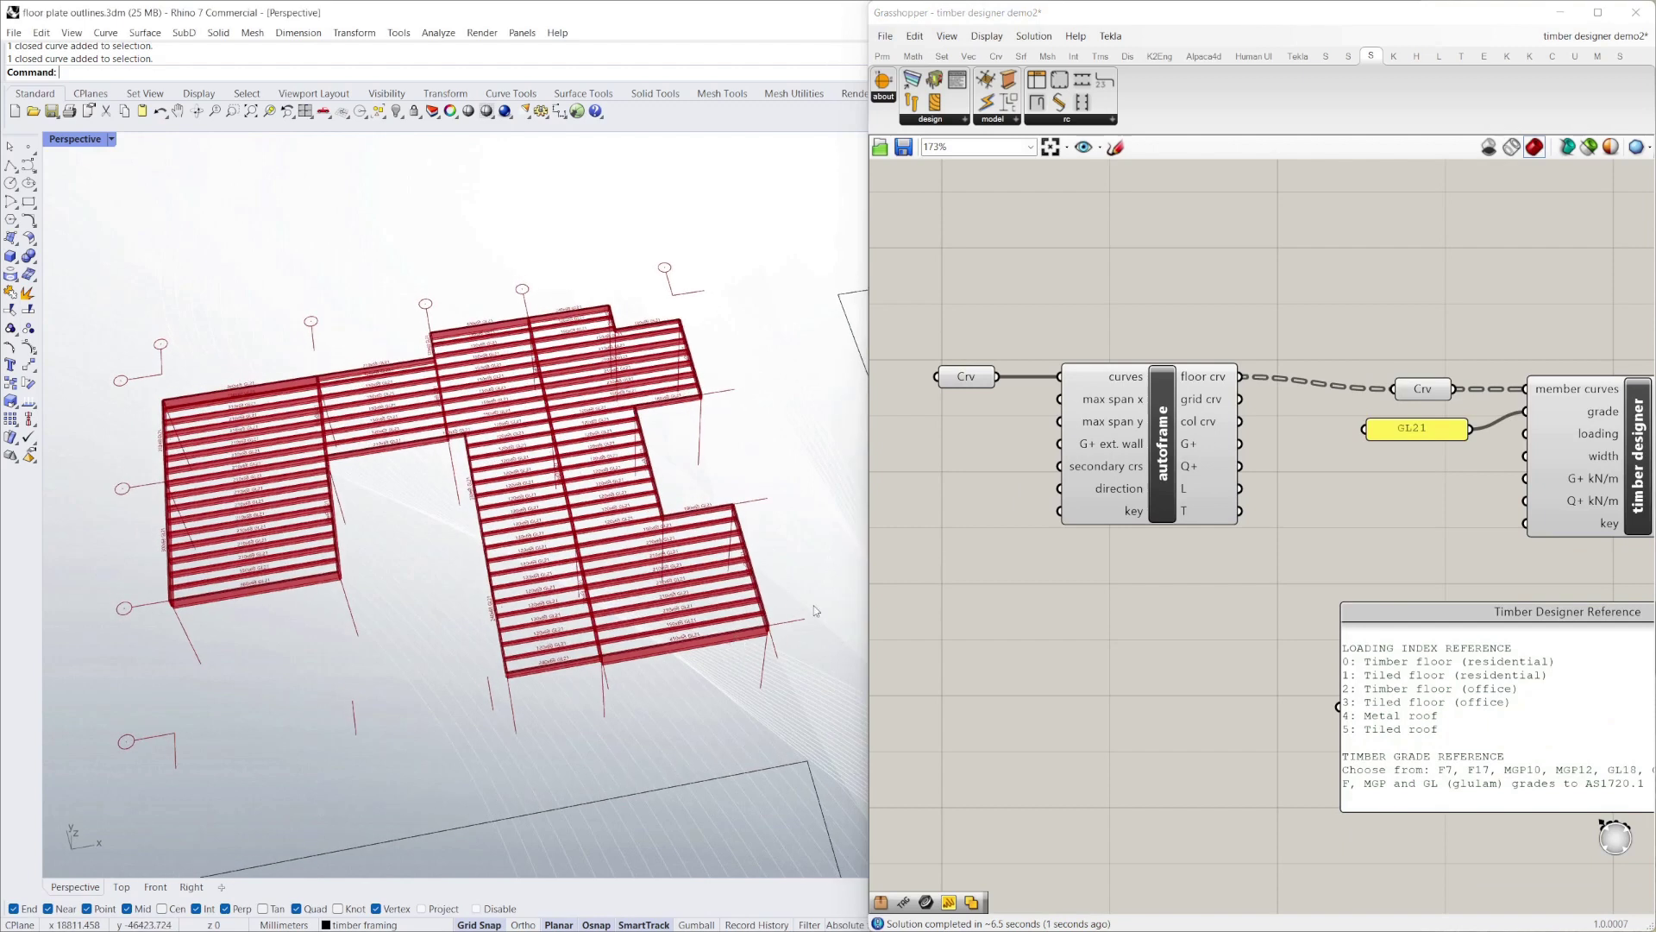
Flatten the Curve parameter between autoframe and the timber designer into a single list
left_click(1298, 375)
mouse_move(1425, 389)
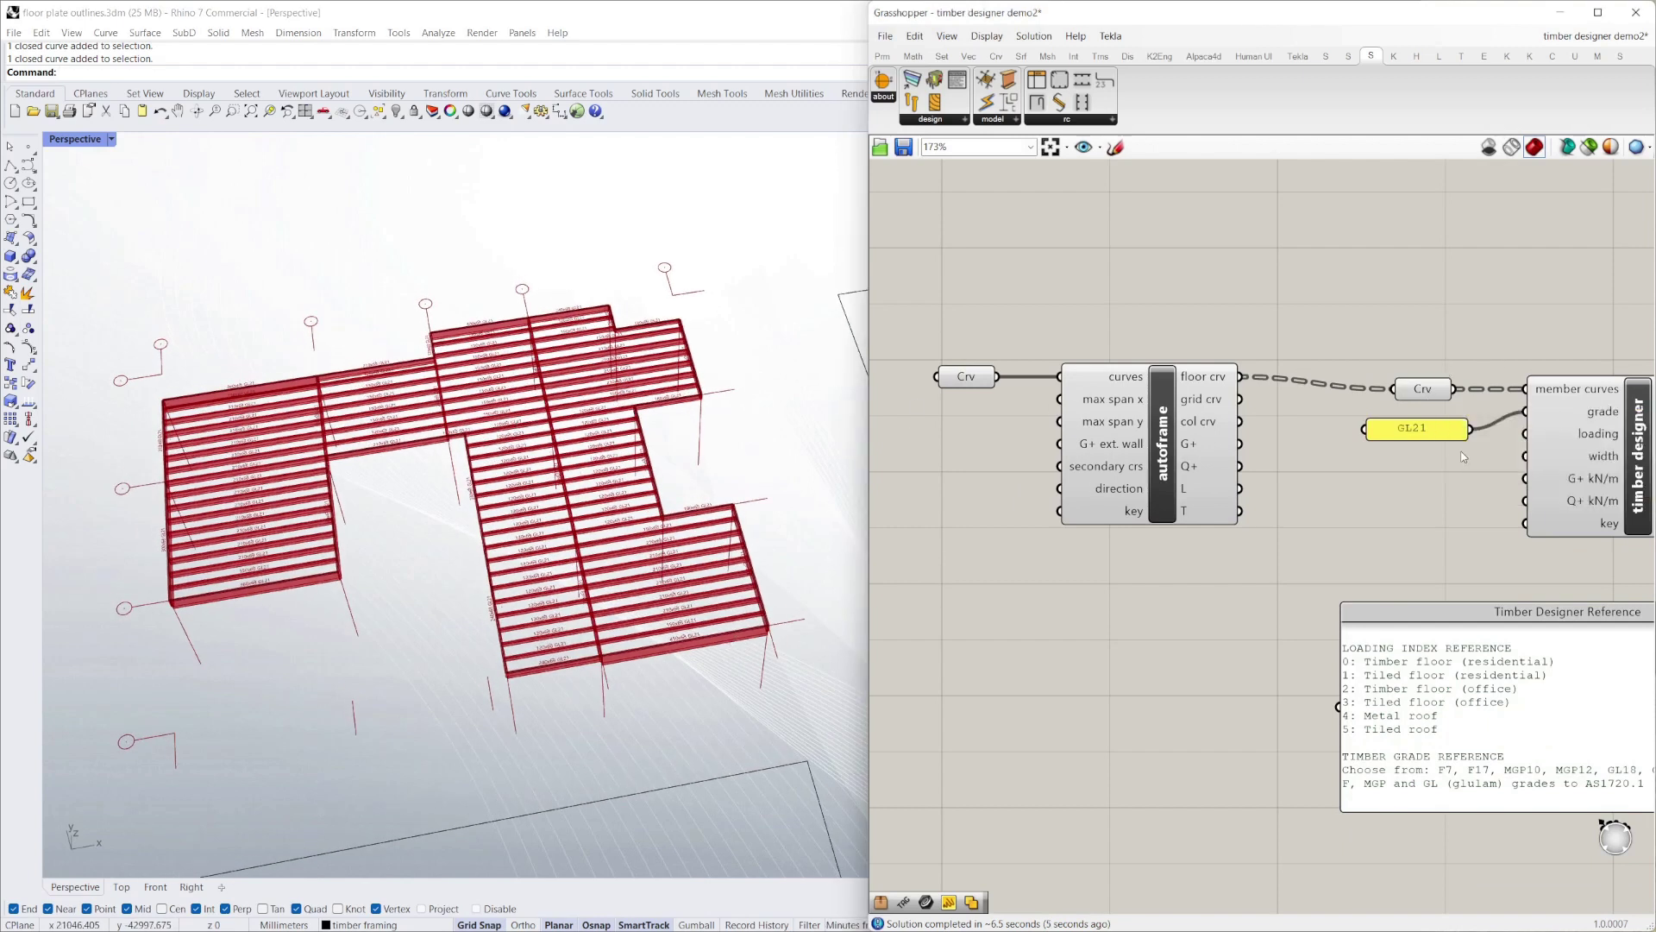
scroll(1147, 552, "up", 1)
left_click(1468, 360)
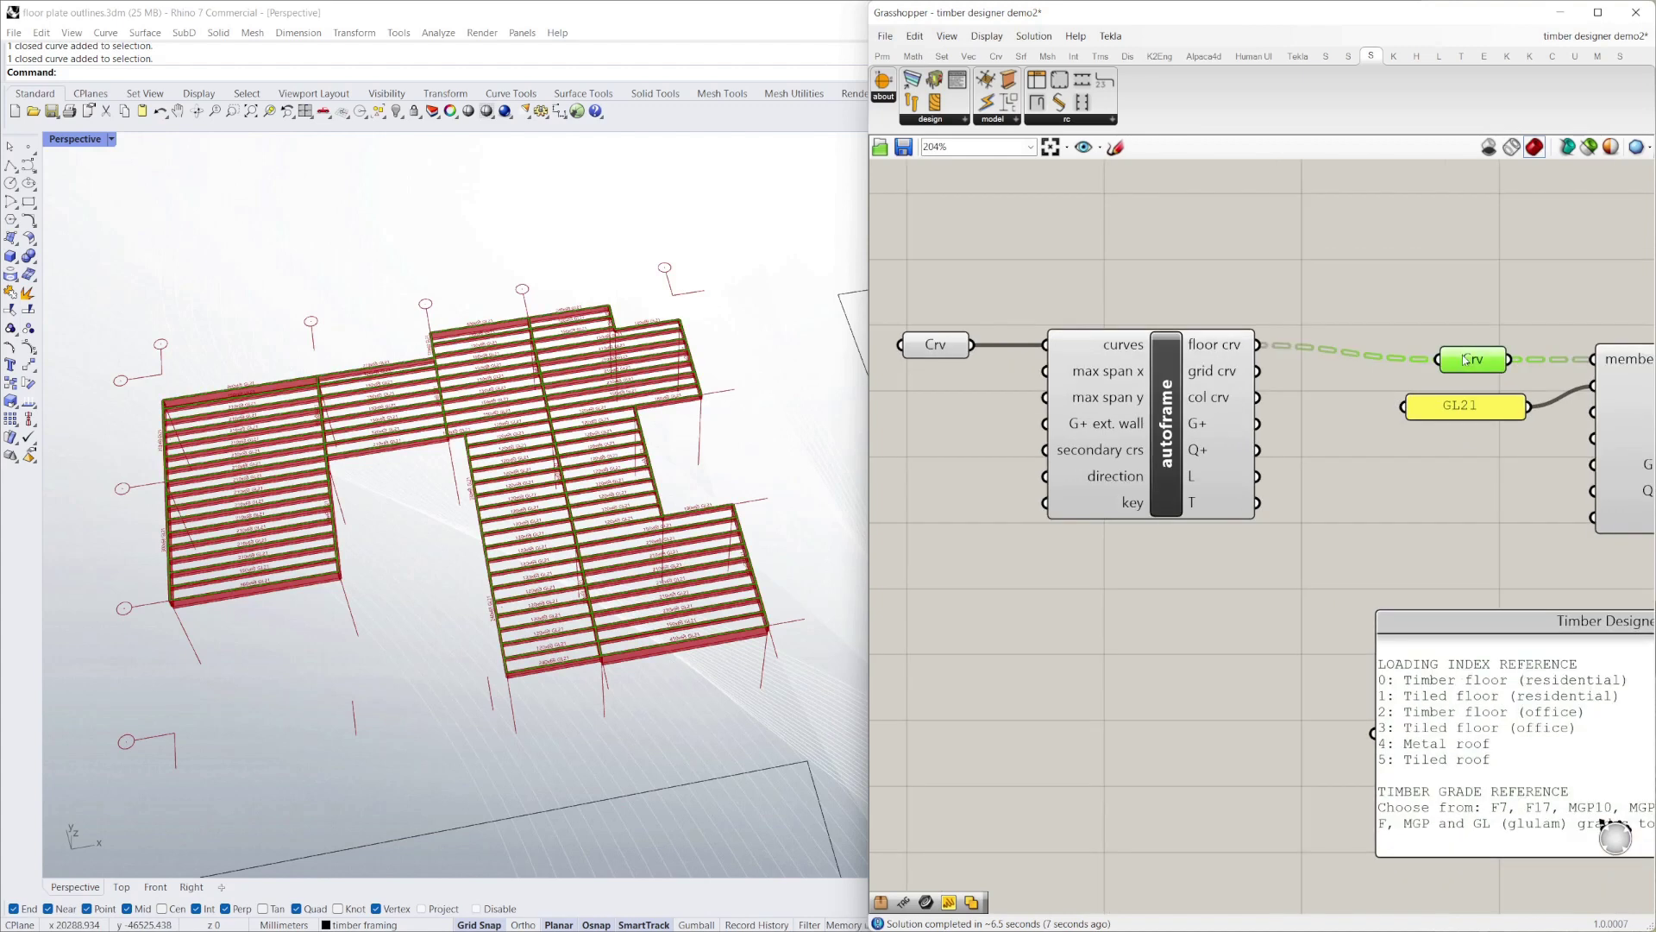
right_click(1468, 359)
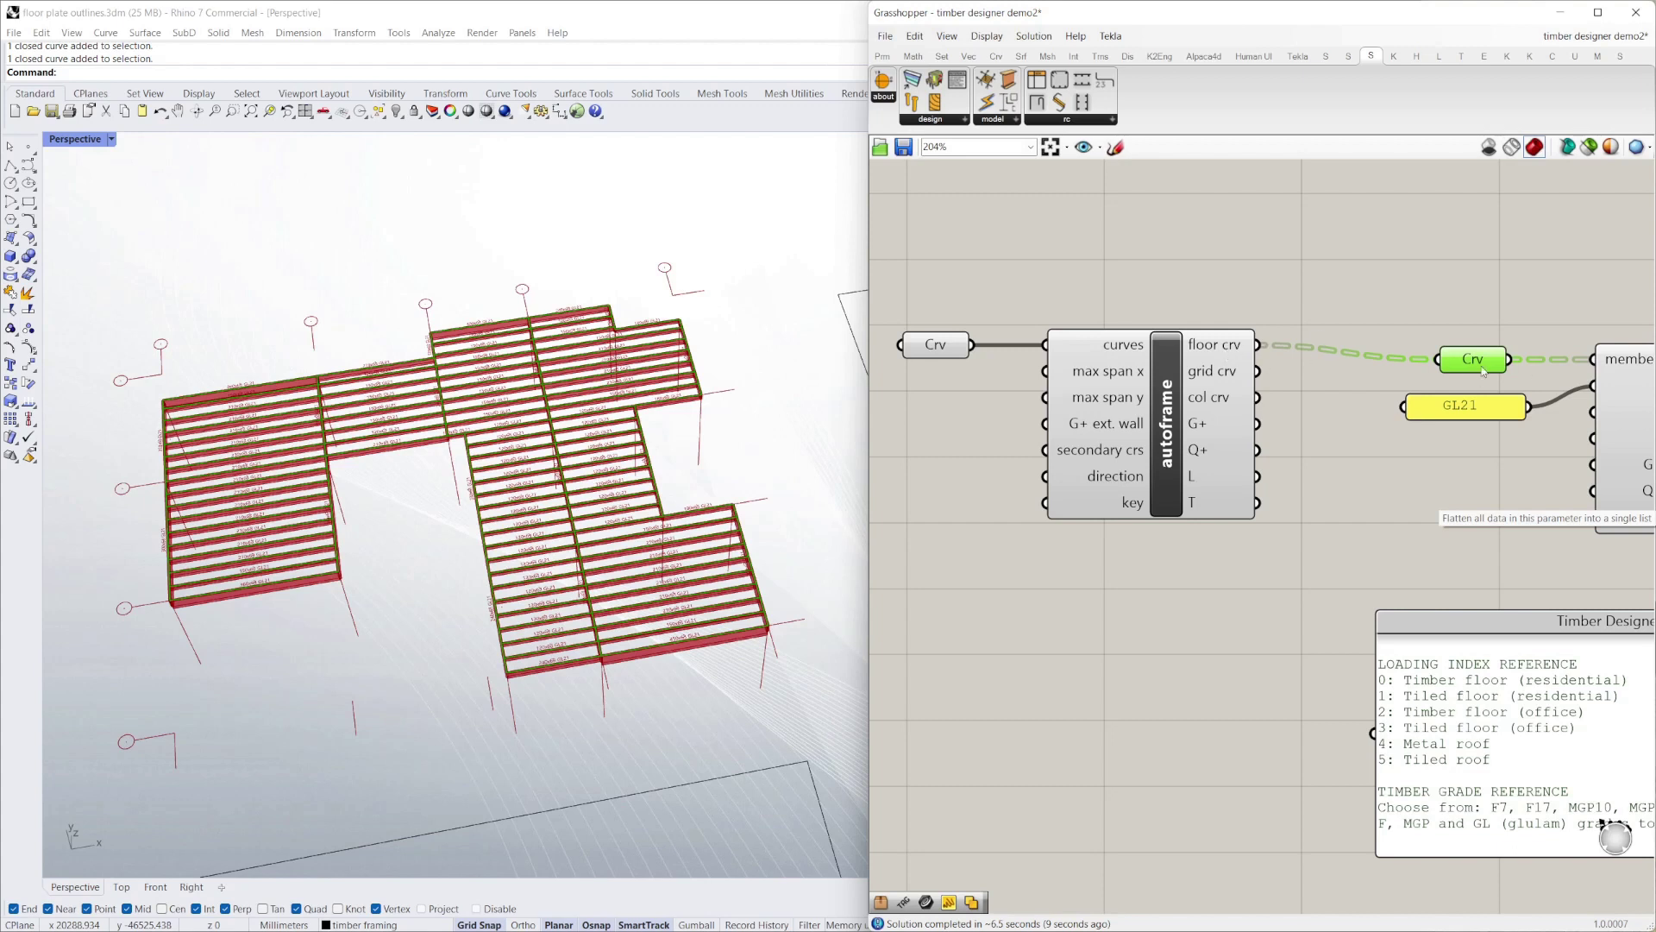
left_click(1510, 328)
scroll(1409, 362, "down", 2)
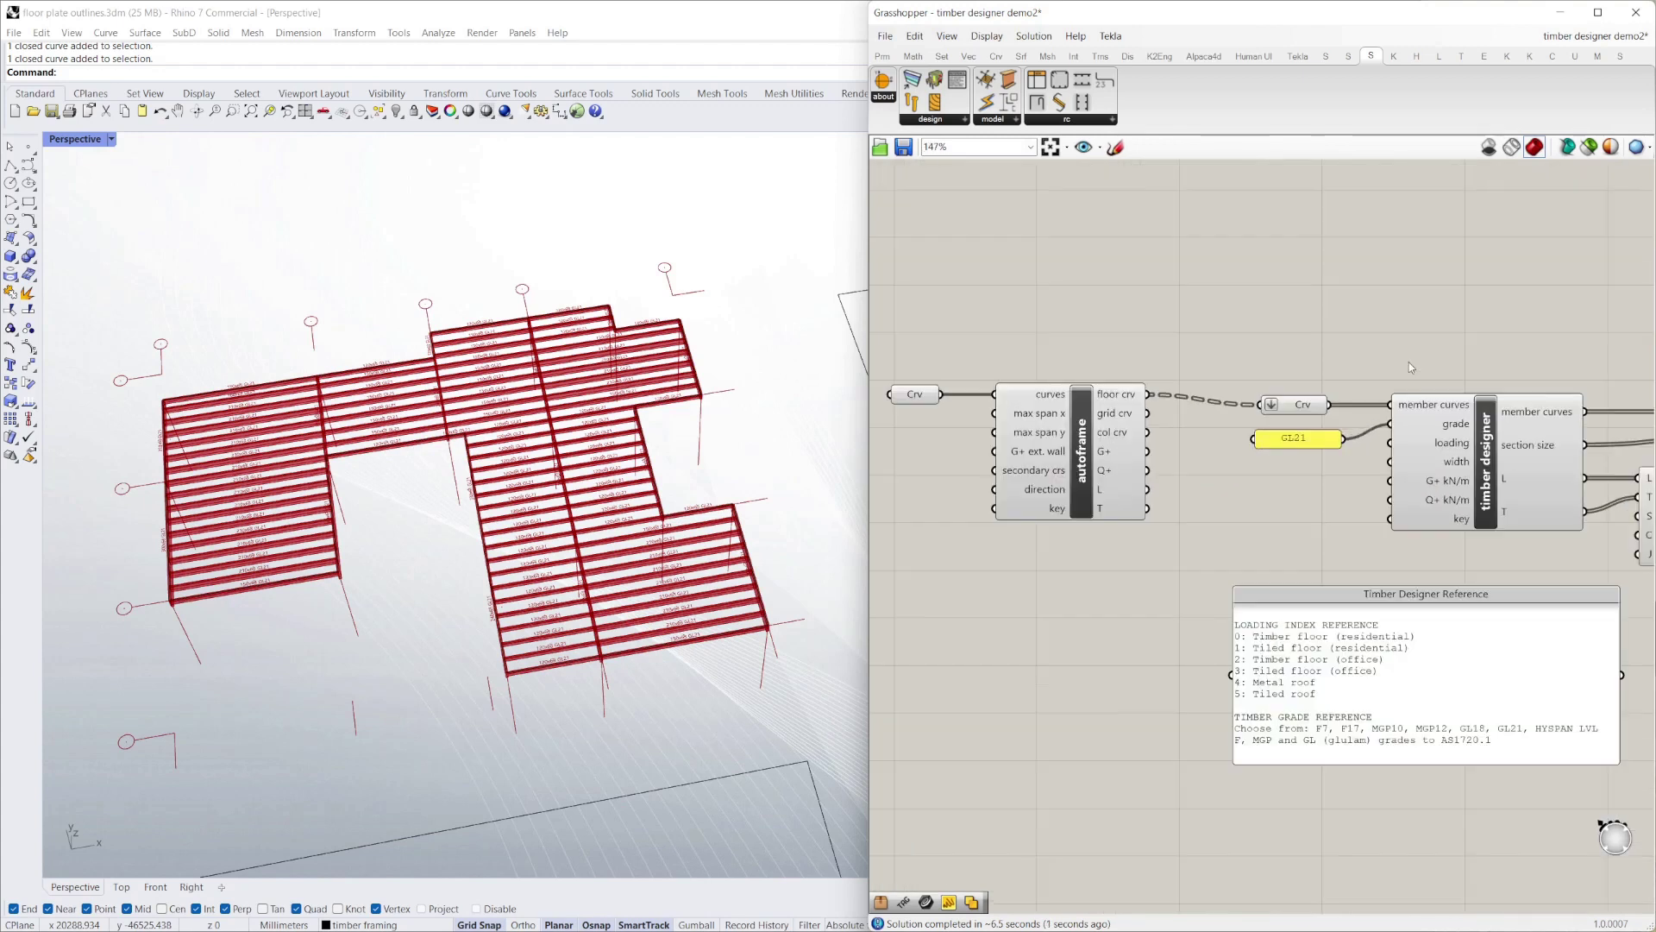
Inspect the timber designer's member curves output, the outline parameter, and the size labels on the generated floor members
mouse_move(1566, 416)
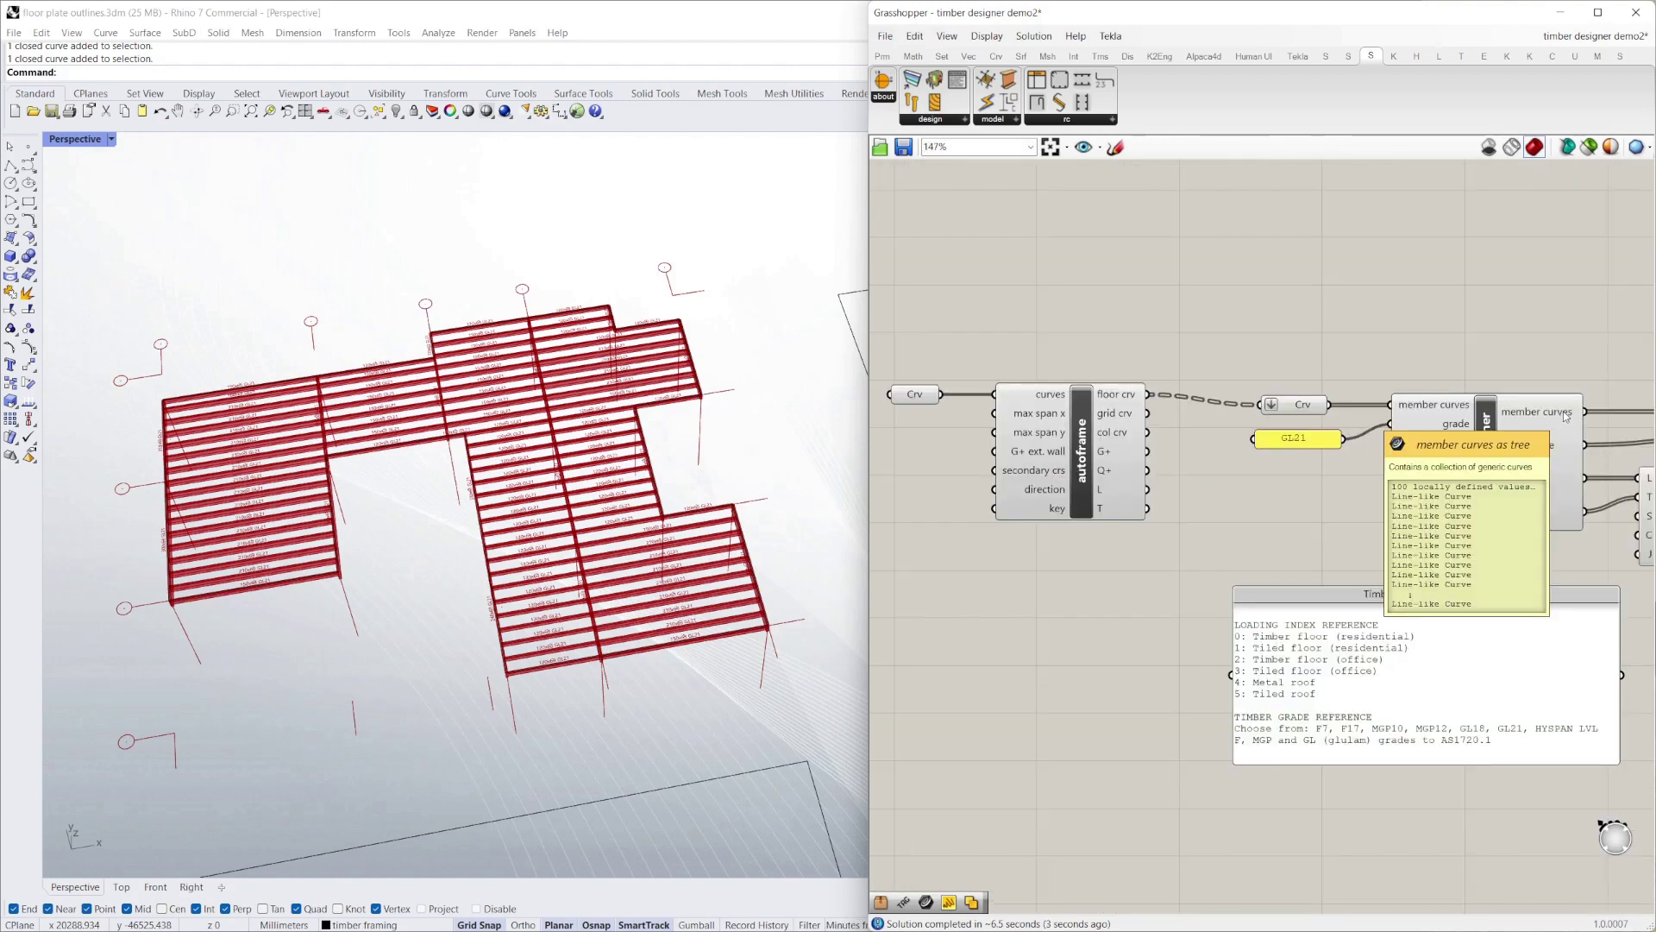
mouse_move(926, 395)
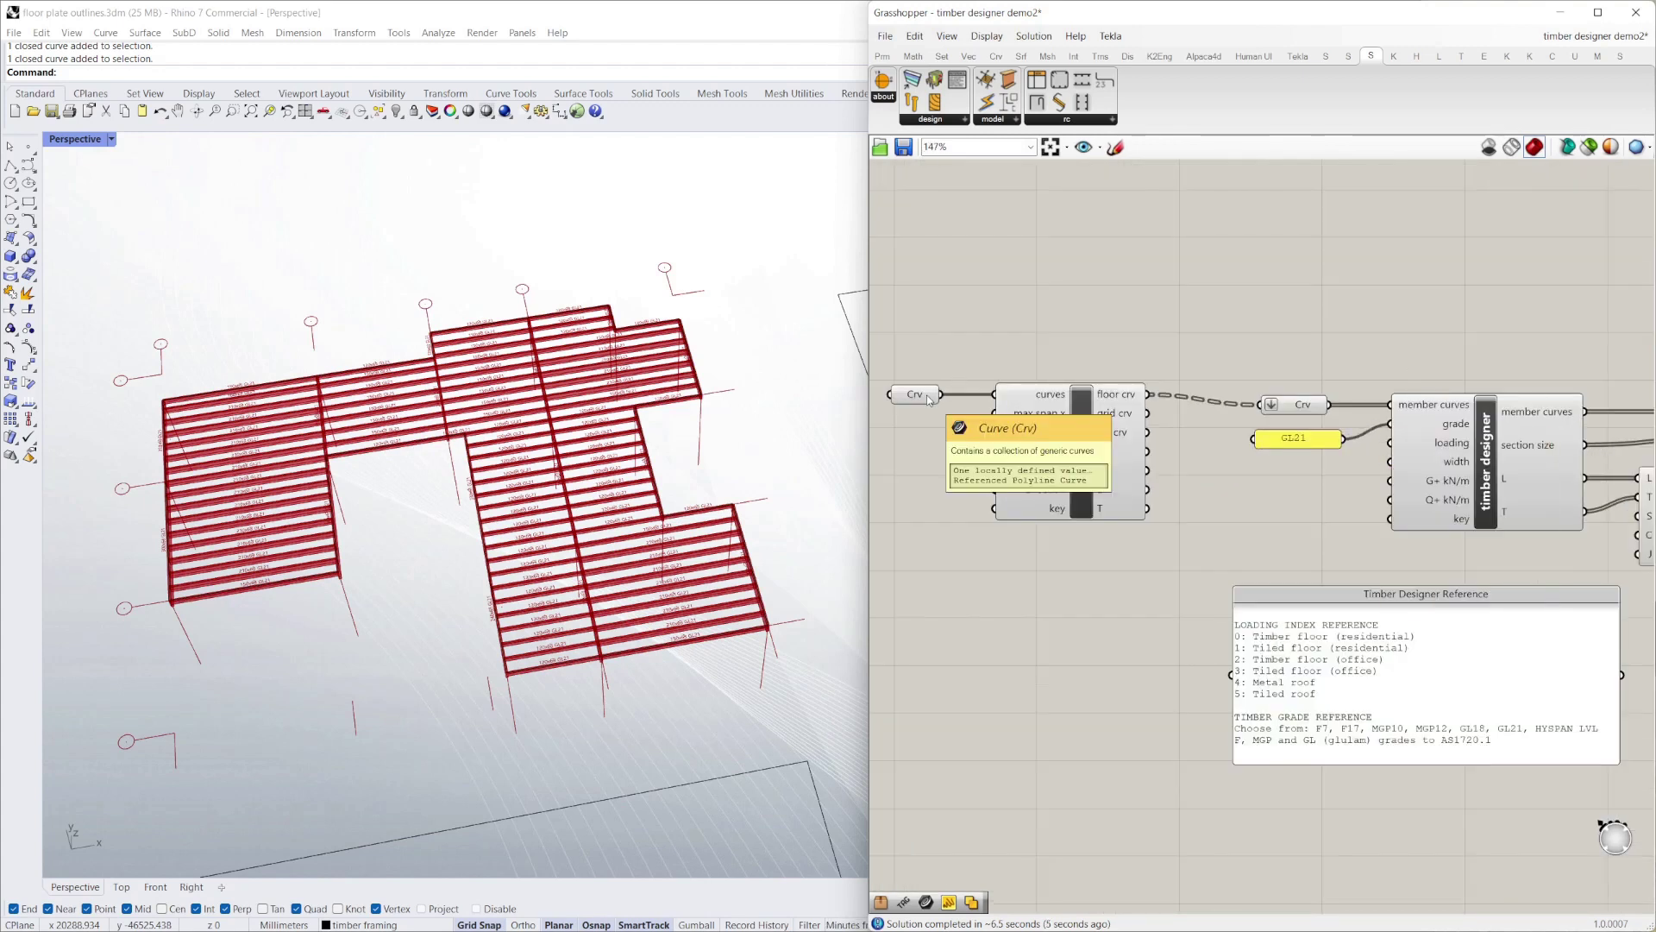
mouse_move(1125, 400)
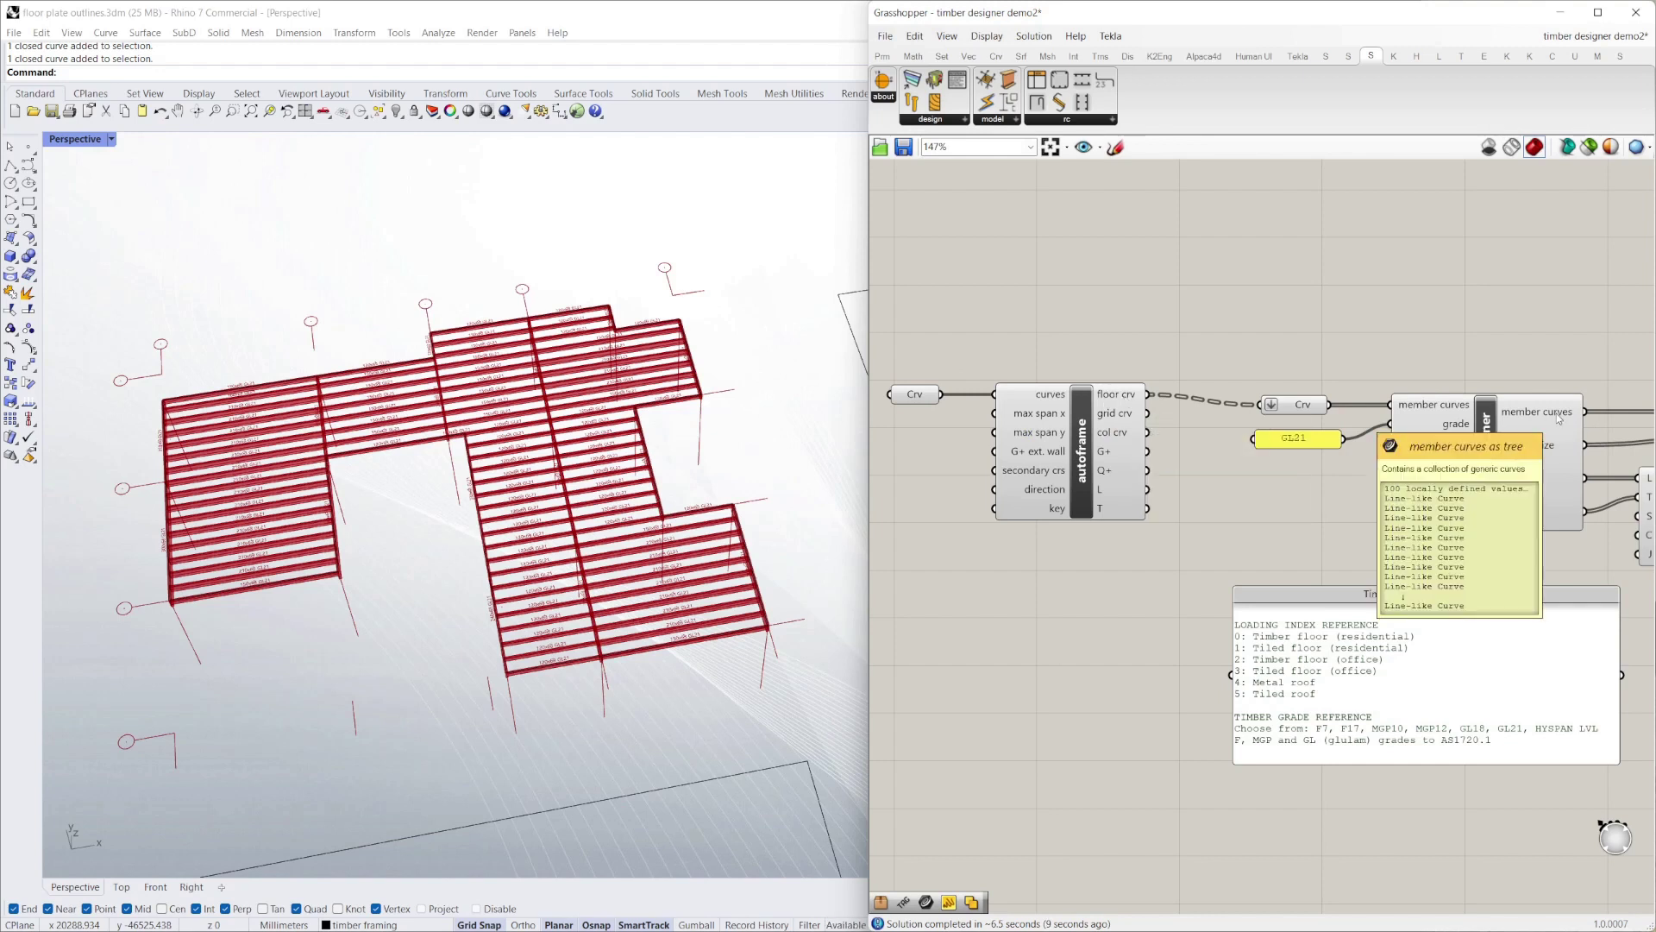
right_click_drag(525, 473, 574, 477)
scroll(571, 478, "up", 5)
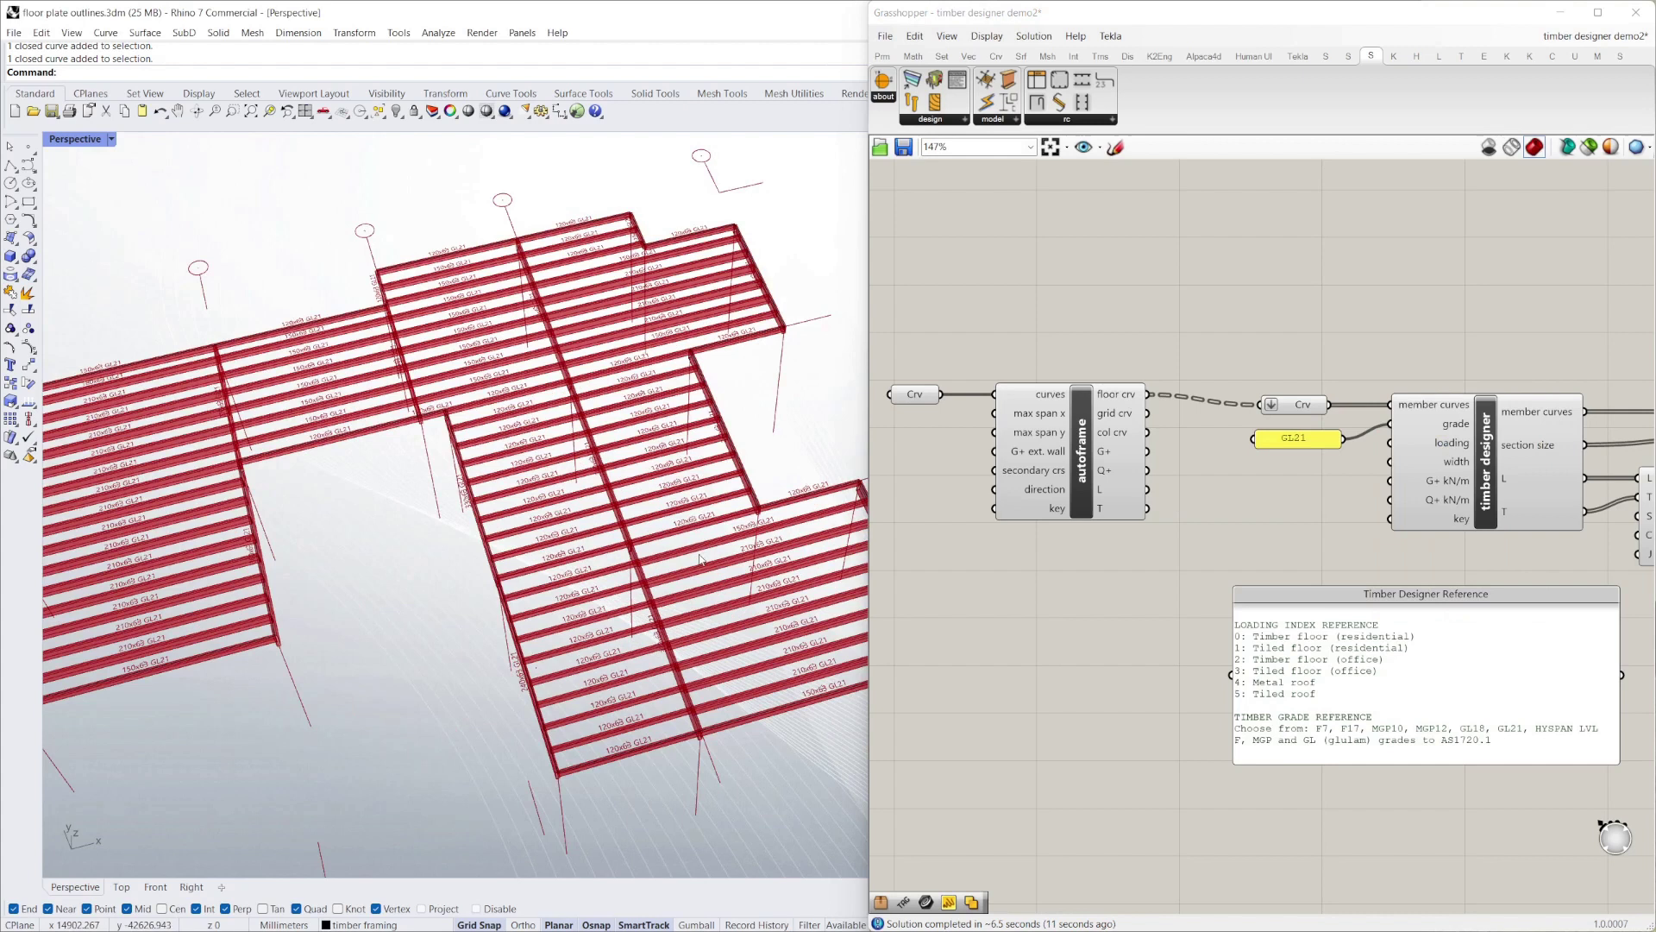
scroll(461, 638, "down", 3)
scroll(461, 640, "up", 5)
scroll(461, 639, "down", 5)
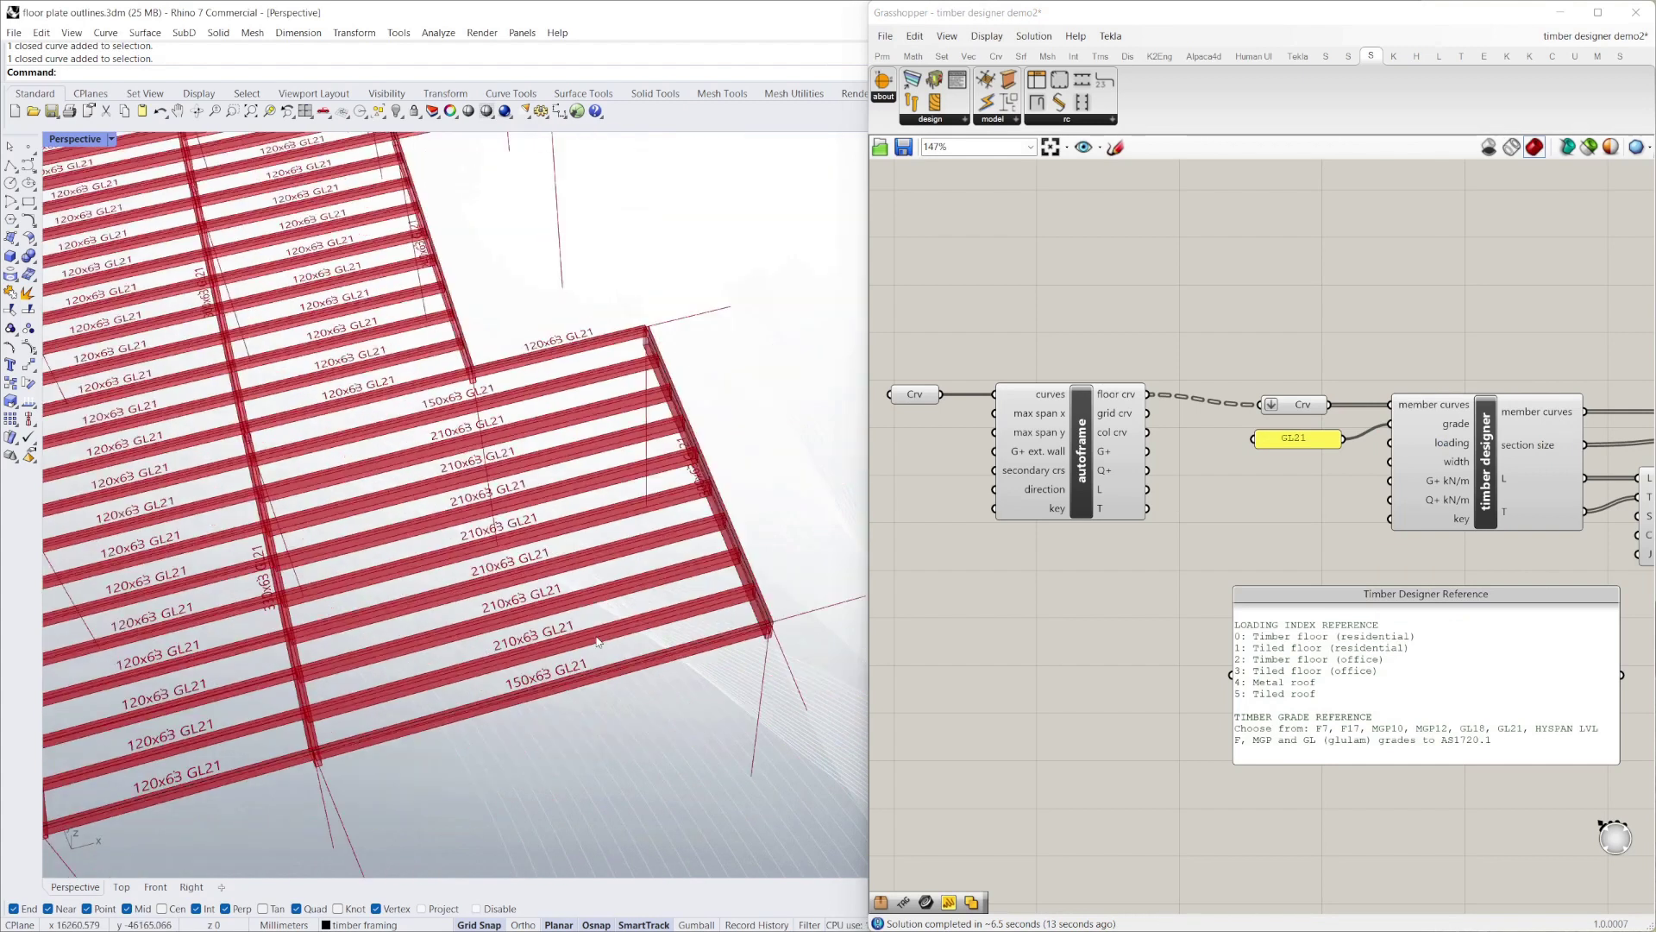
scroll(604, 649, "down", 2)
scroll(548, 664, "up", 2)
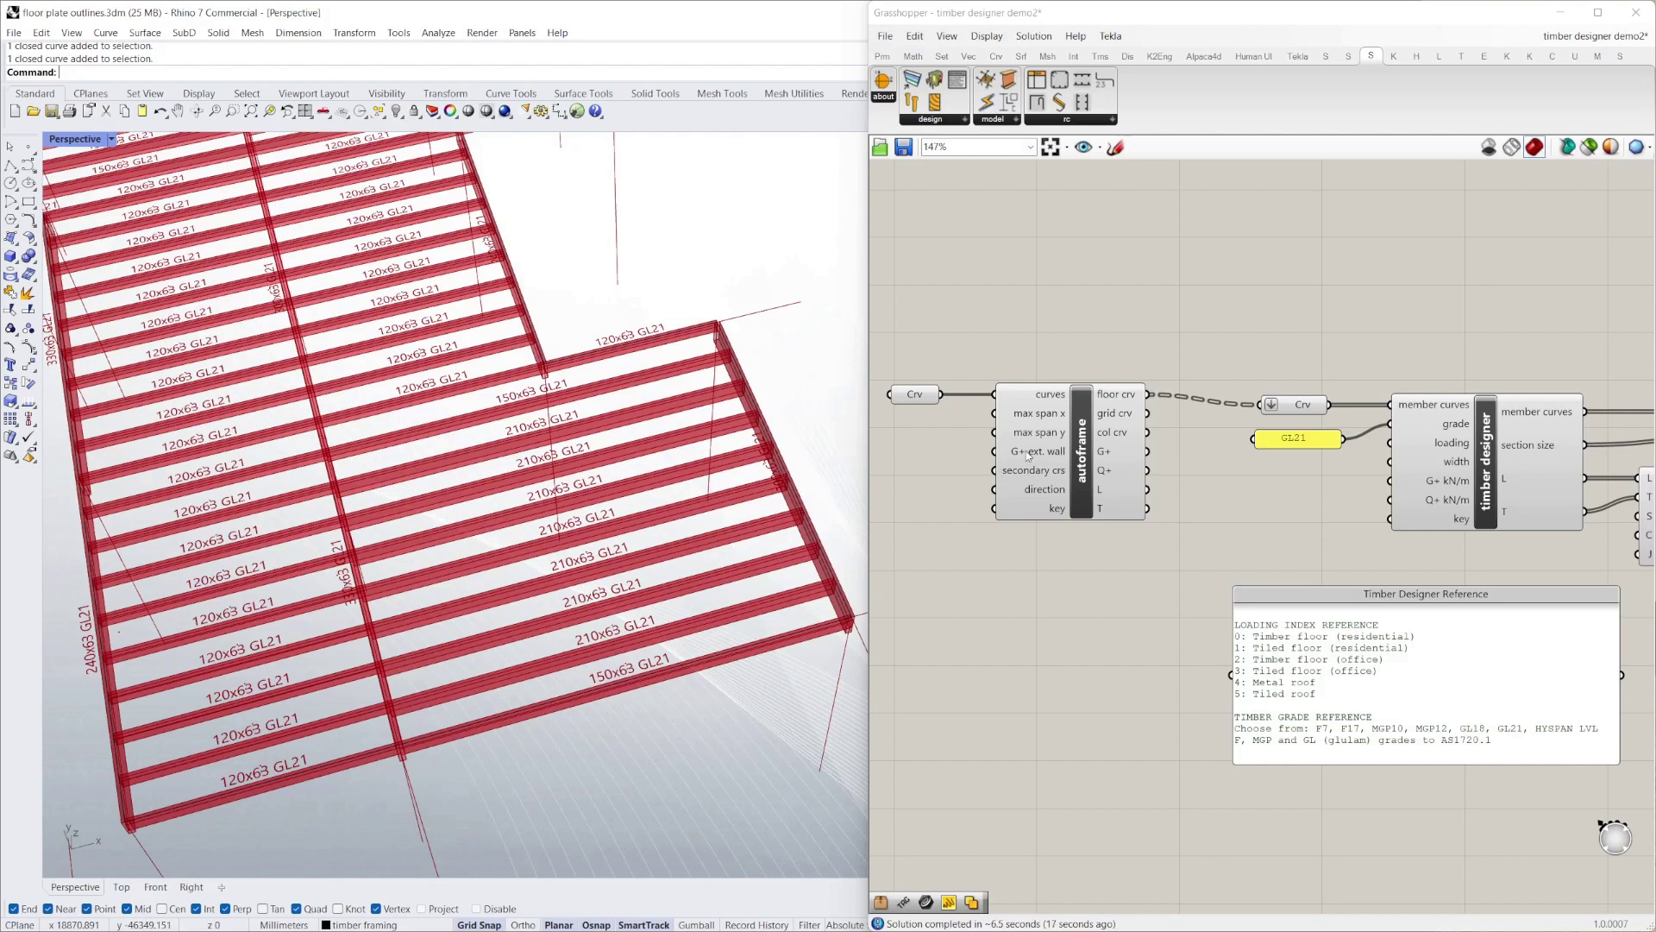
scroll(618, 742, "up", 1)
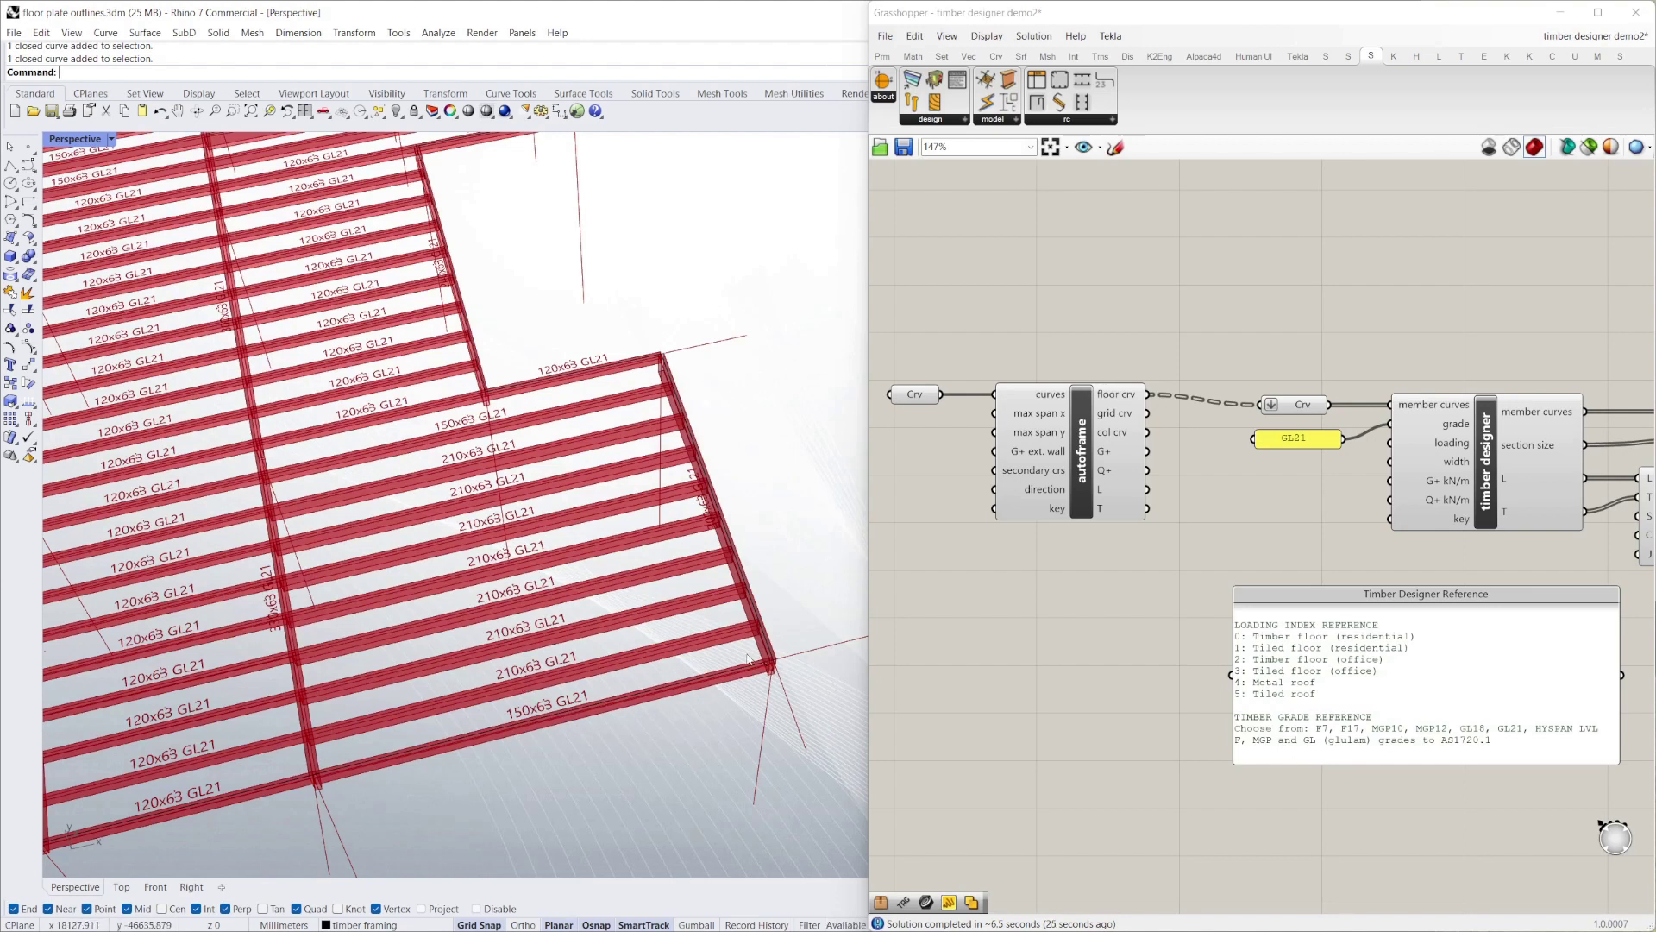
scroll(616, 539, "down", 3)
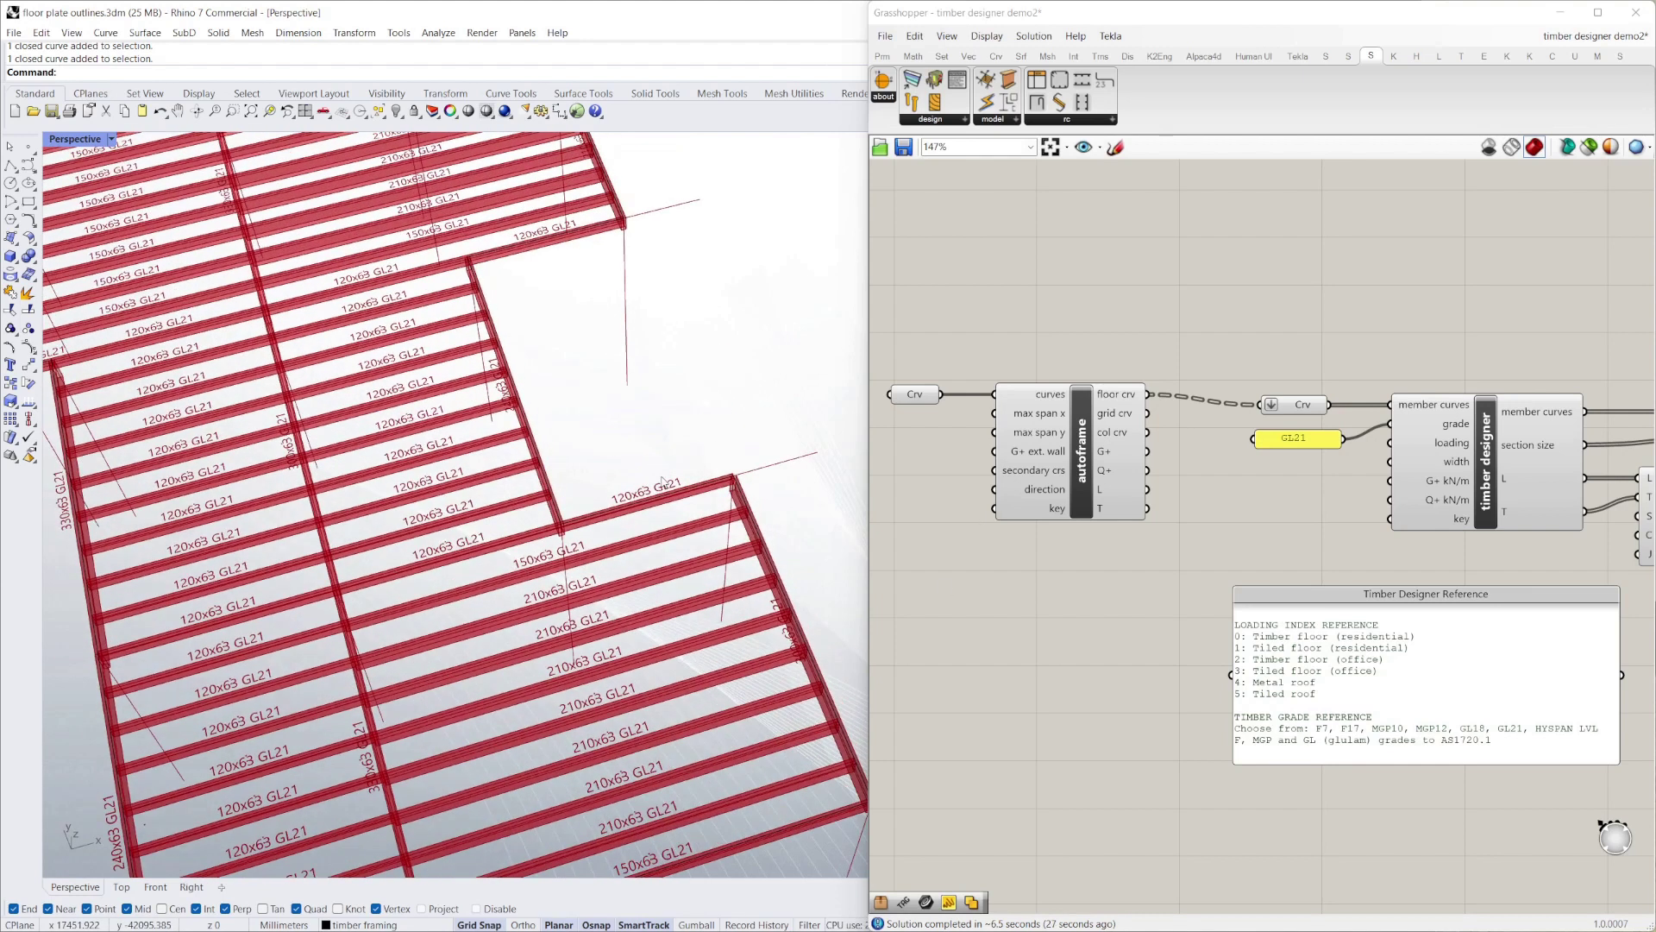
scroll(617, 539, "up", 6)
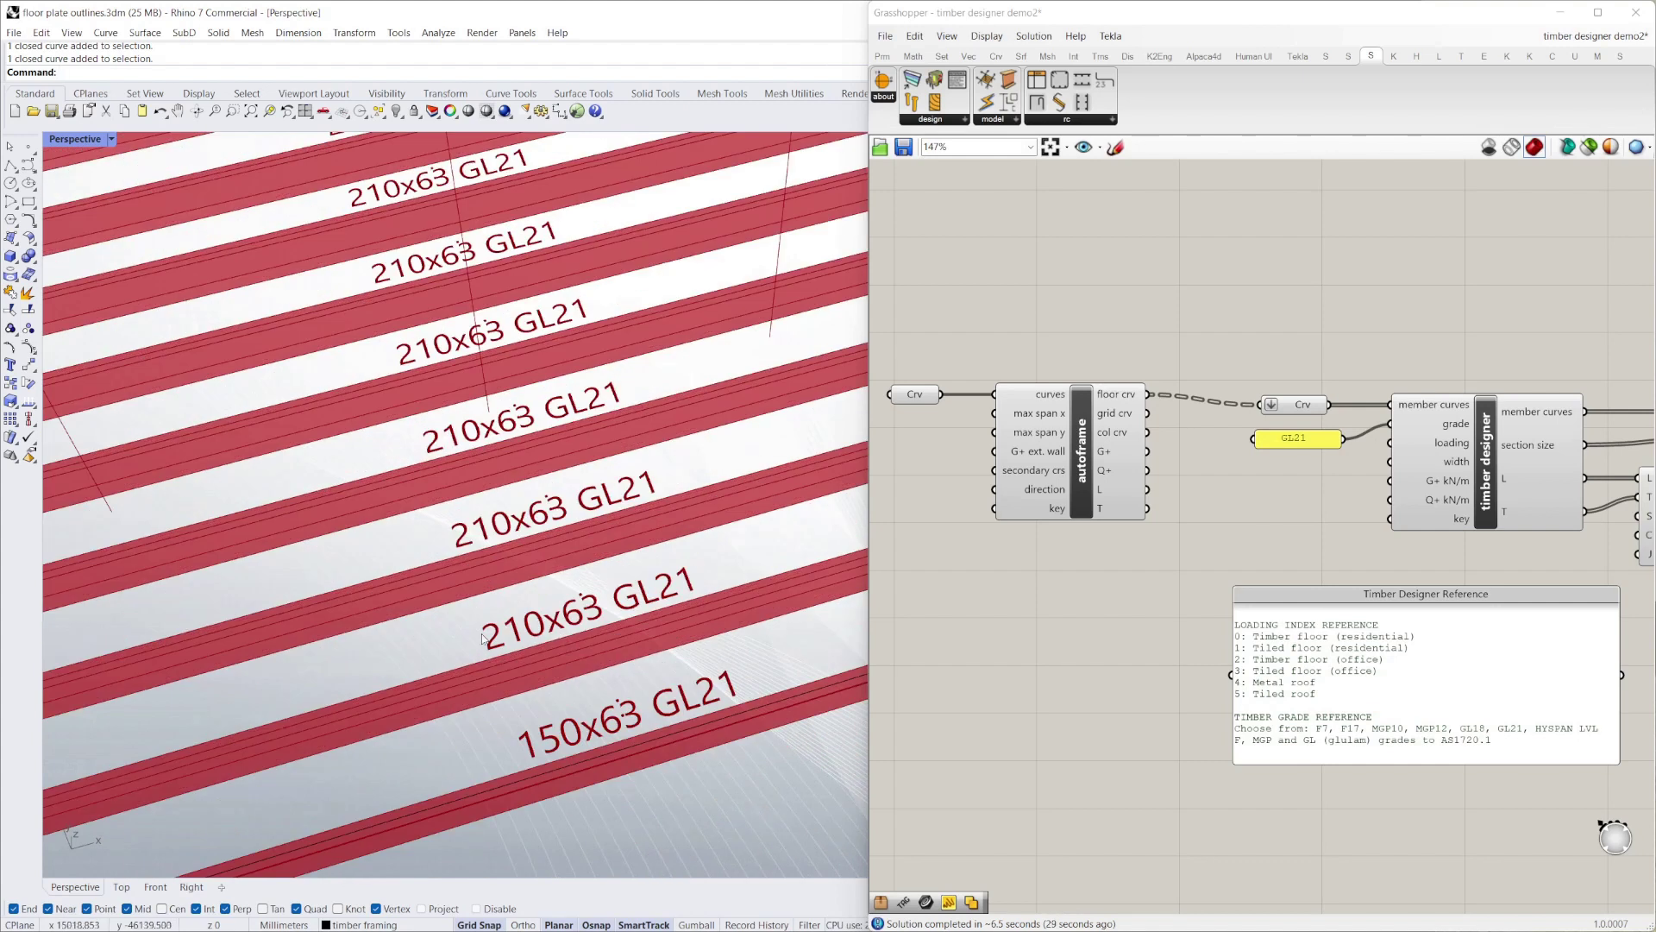
scroll(610, 552, "down", 5)
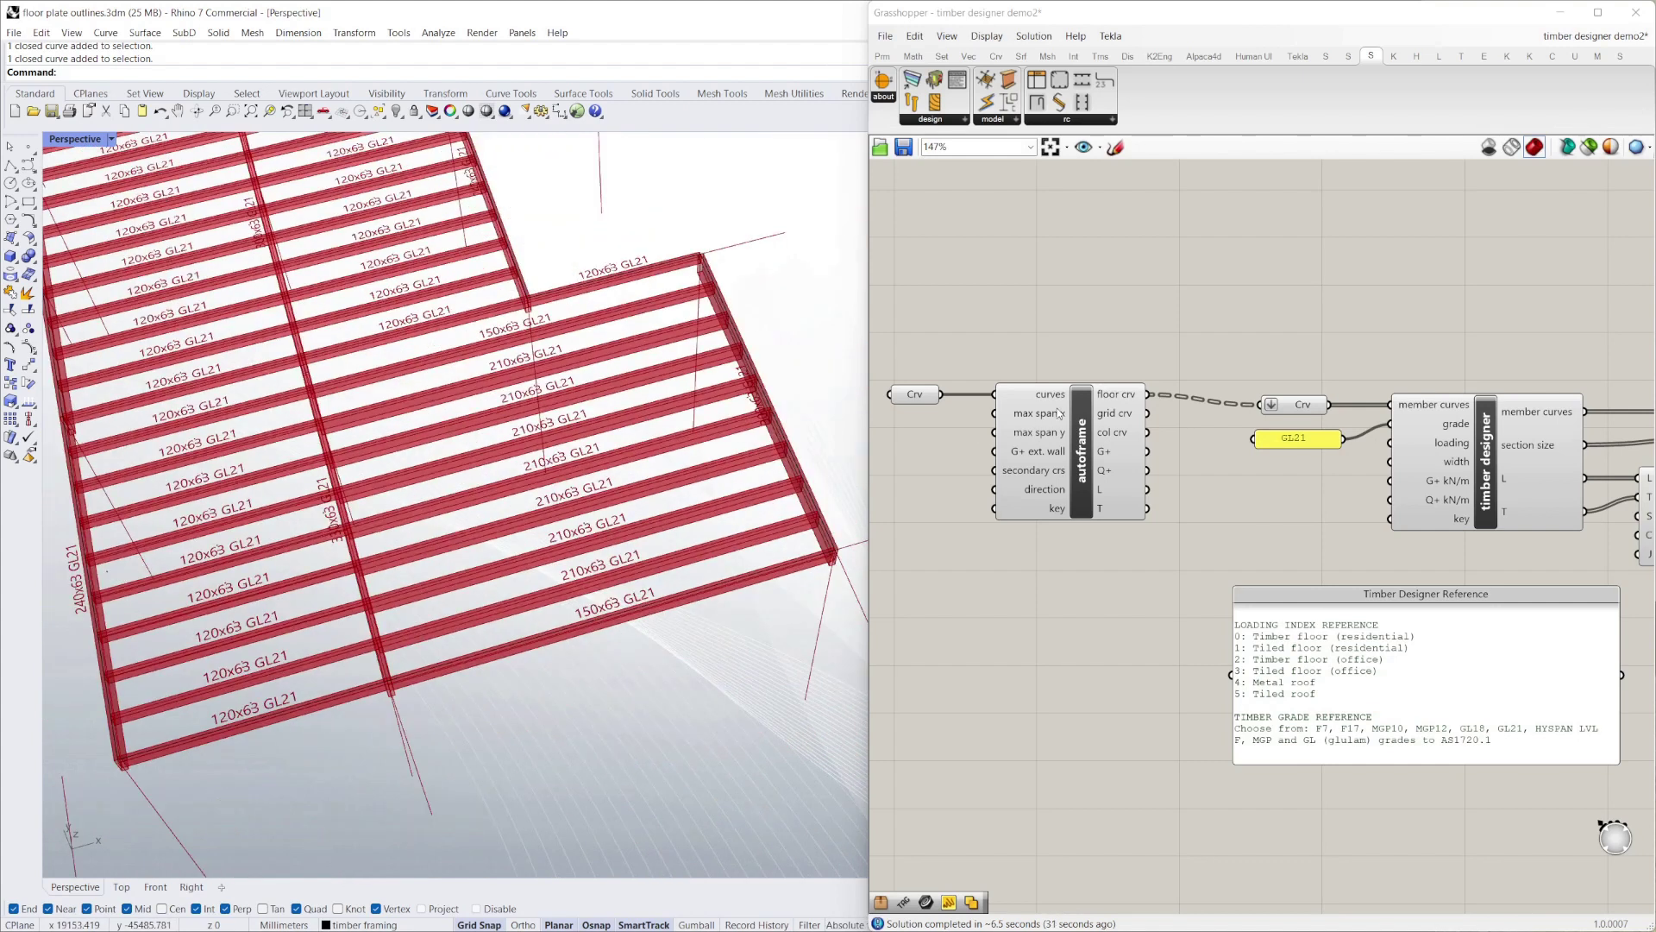
Set autoframe's G+ ext. wall input to 1
mouse_move(1047, 459)
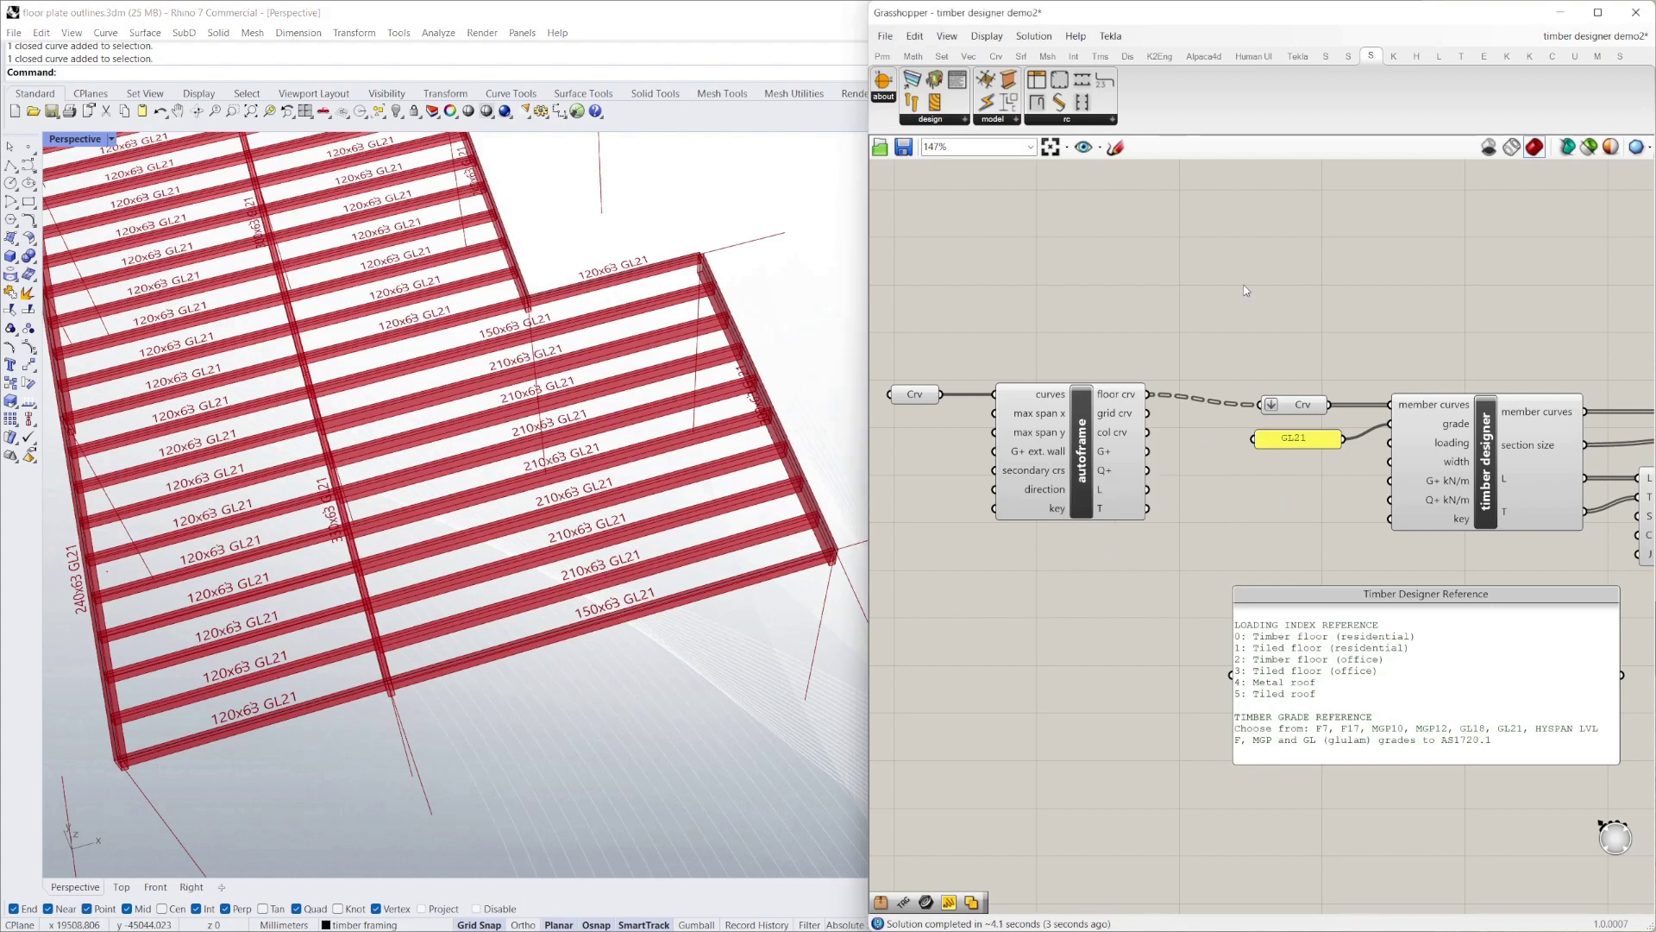
right_click(1022, 454)
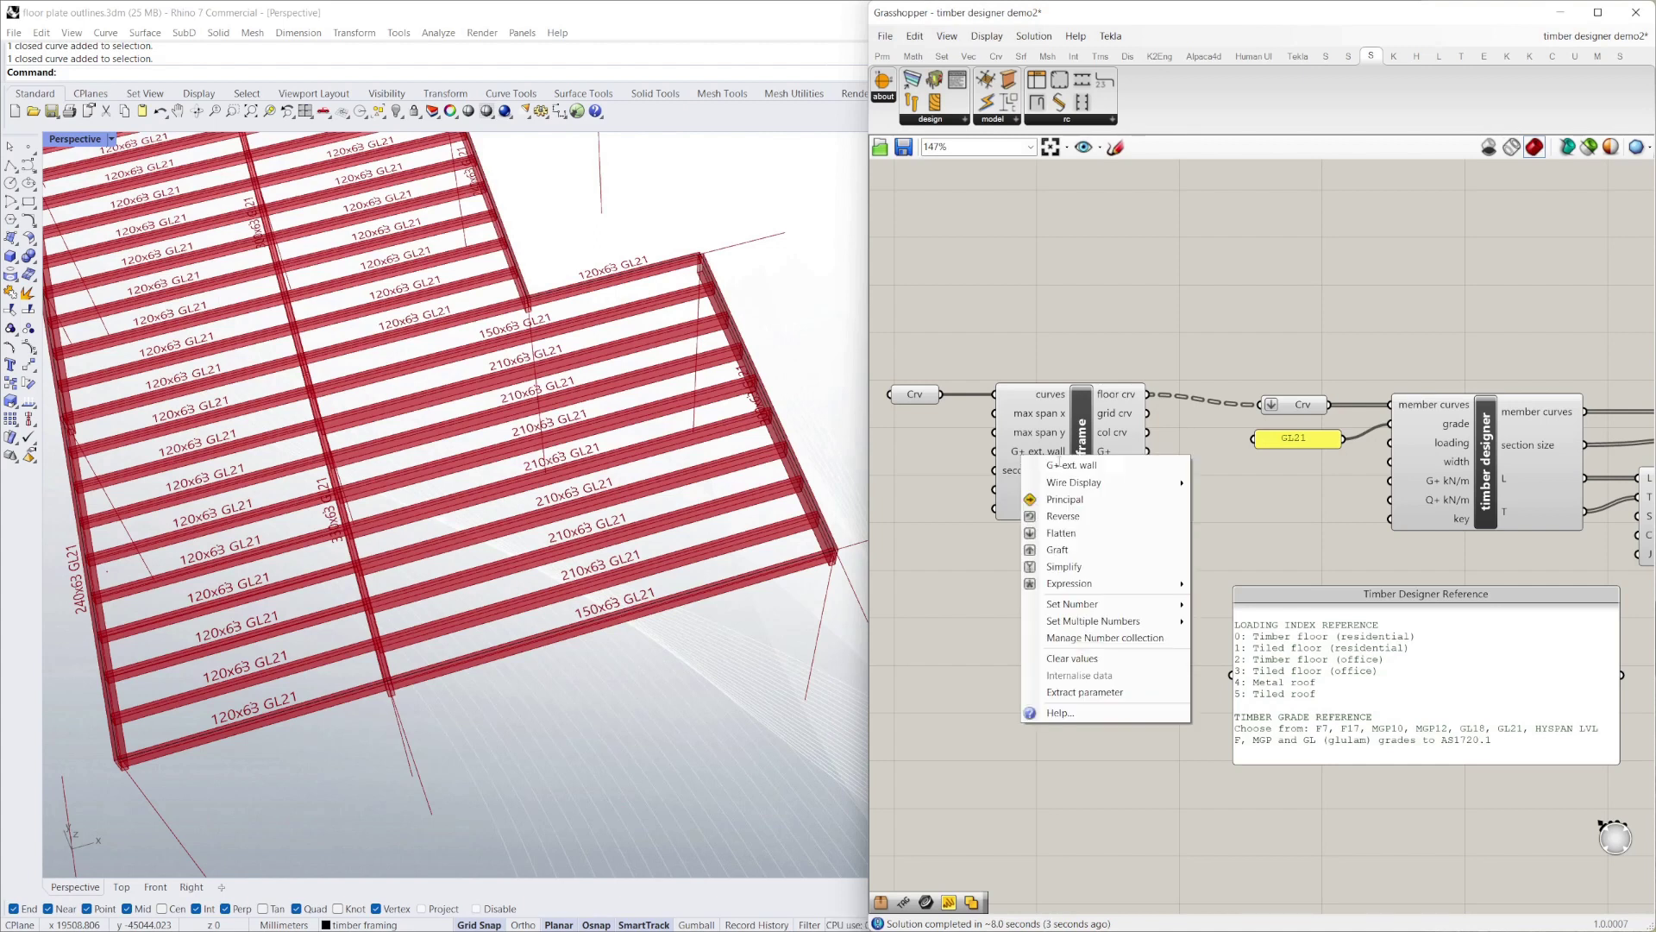
mouse_move(1139, 606)
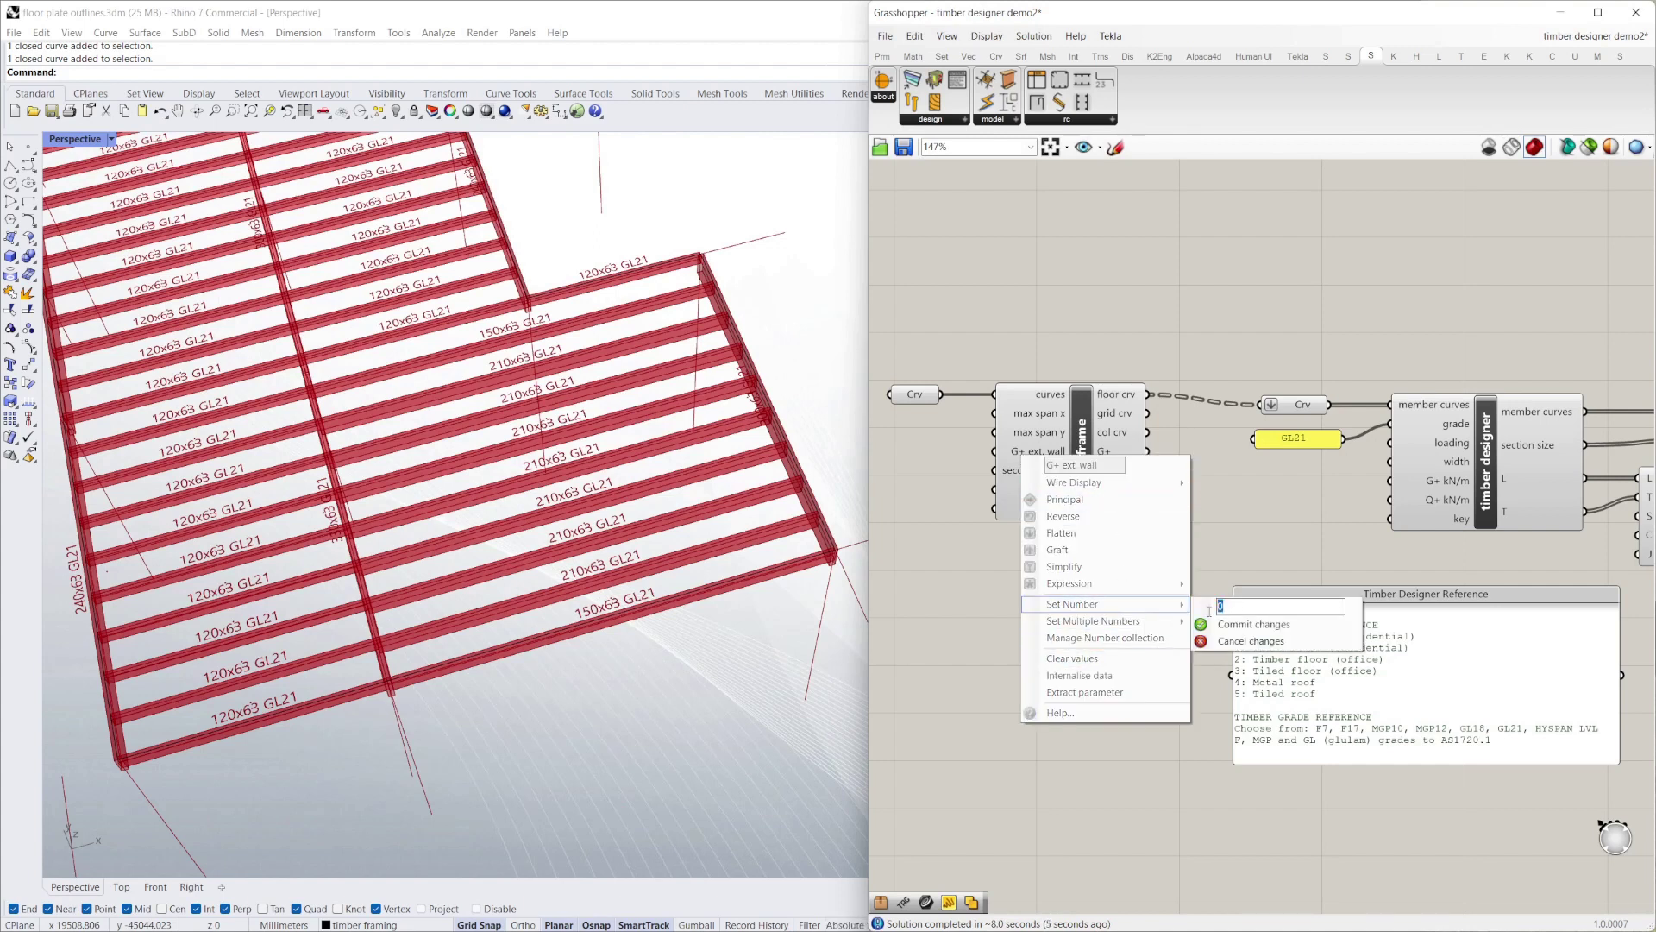
type("1")
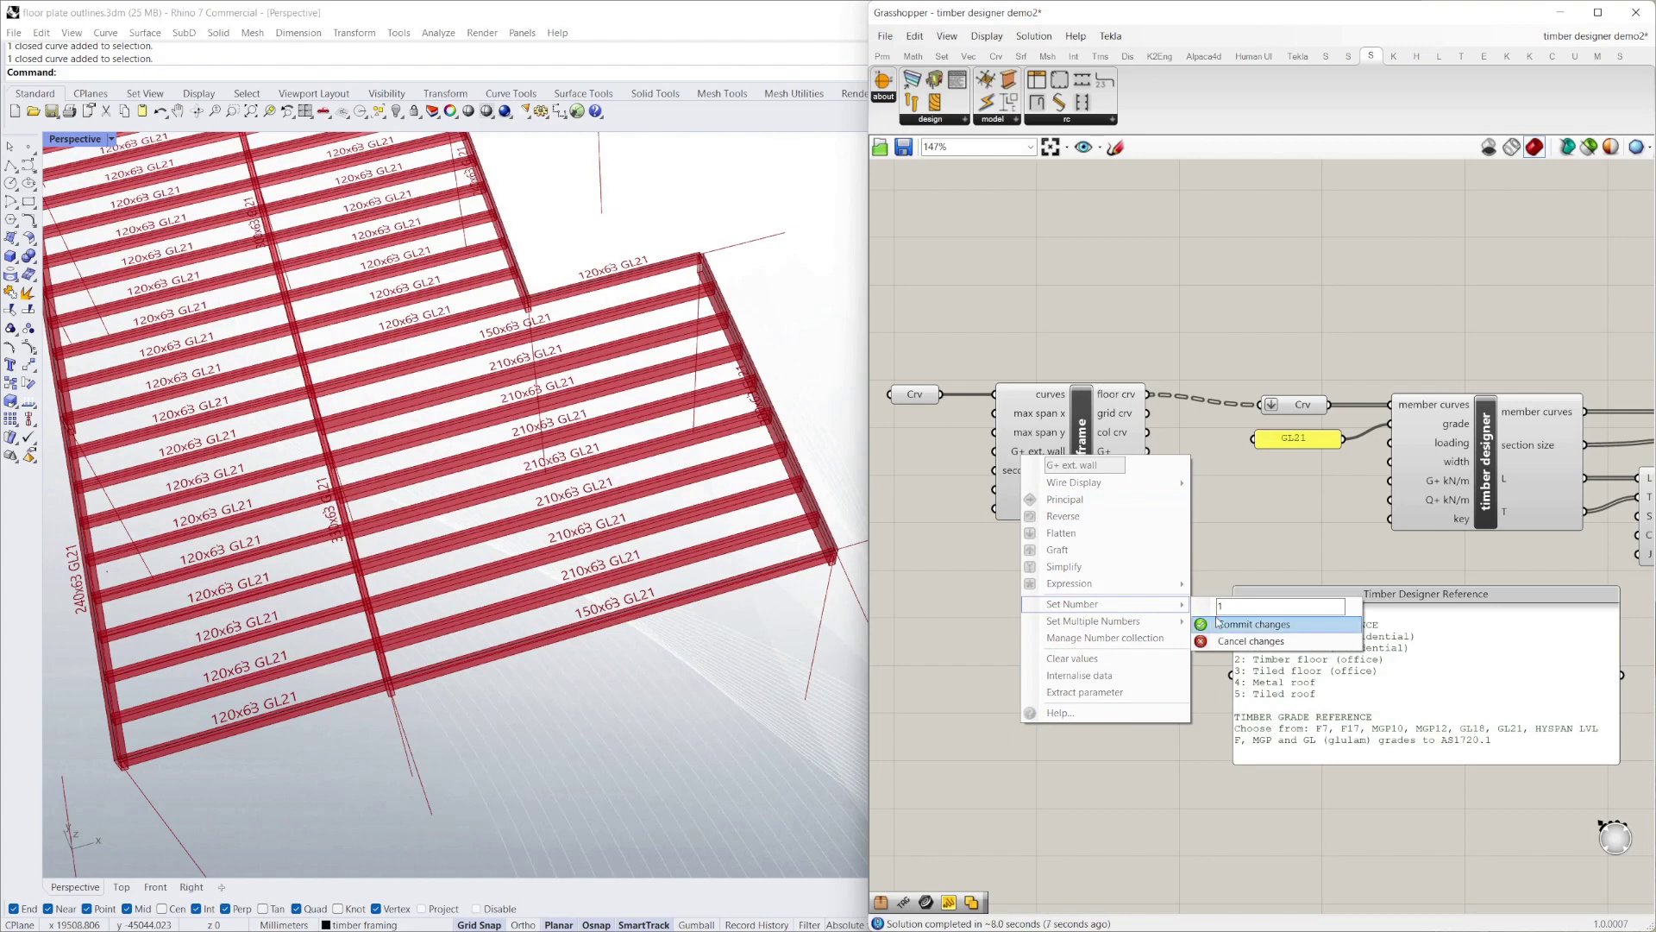
left_click(1255, 624)
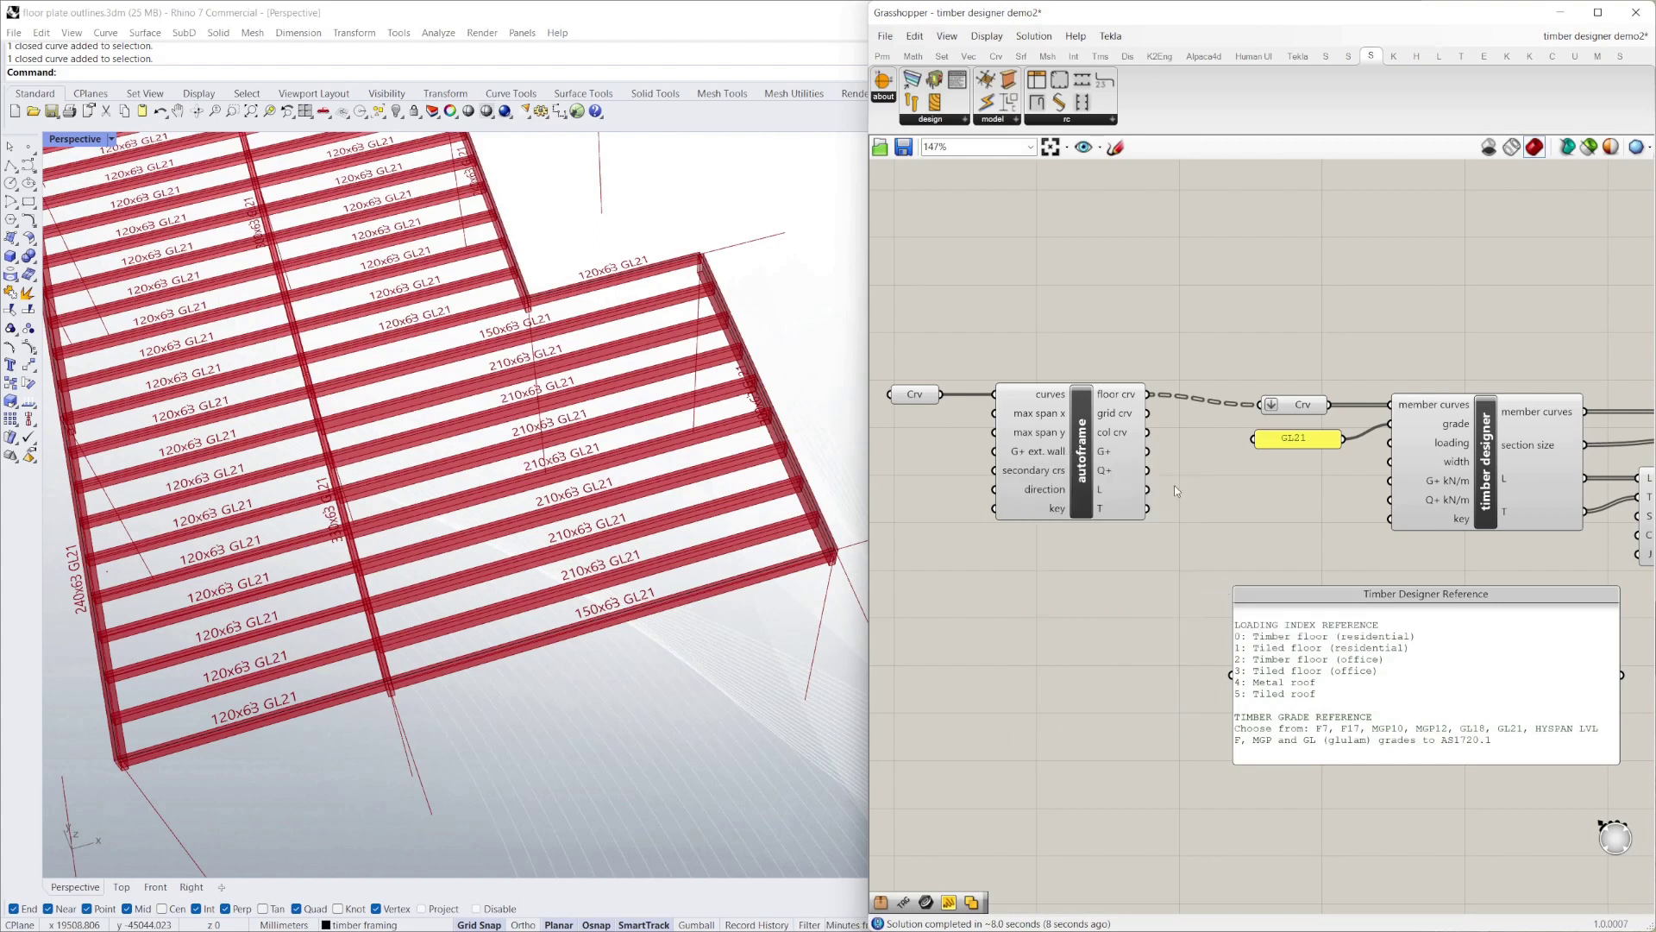
Flatten autoframe's G+ output and connect it to the timber designer's G+ kN/m input
right_click(1135, 462)
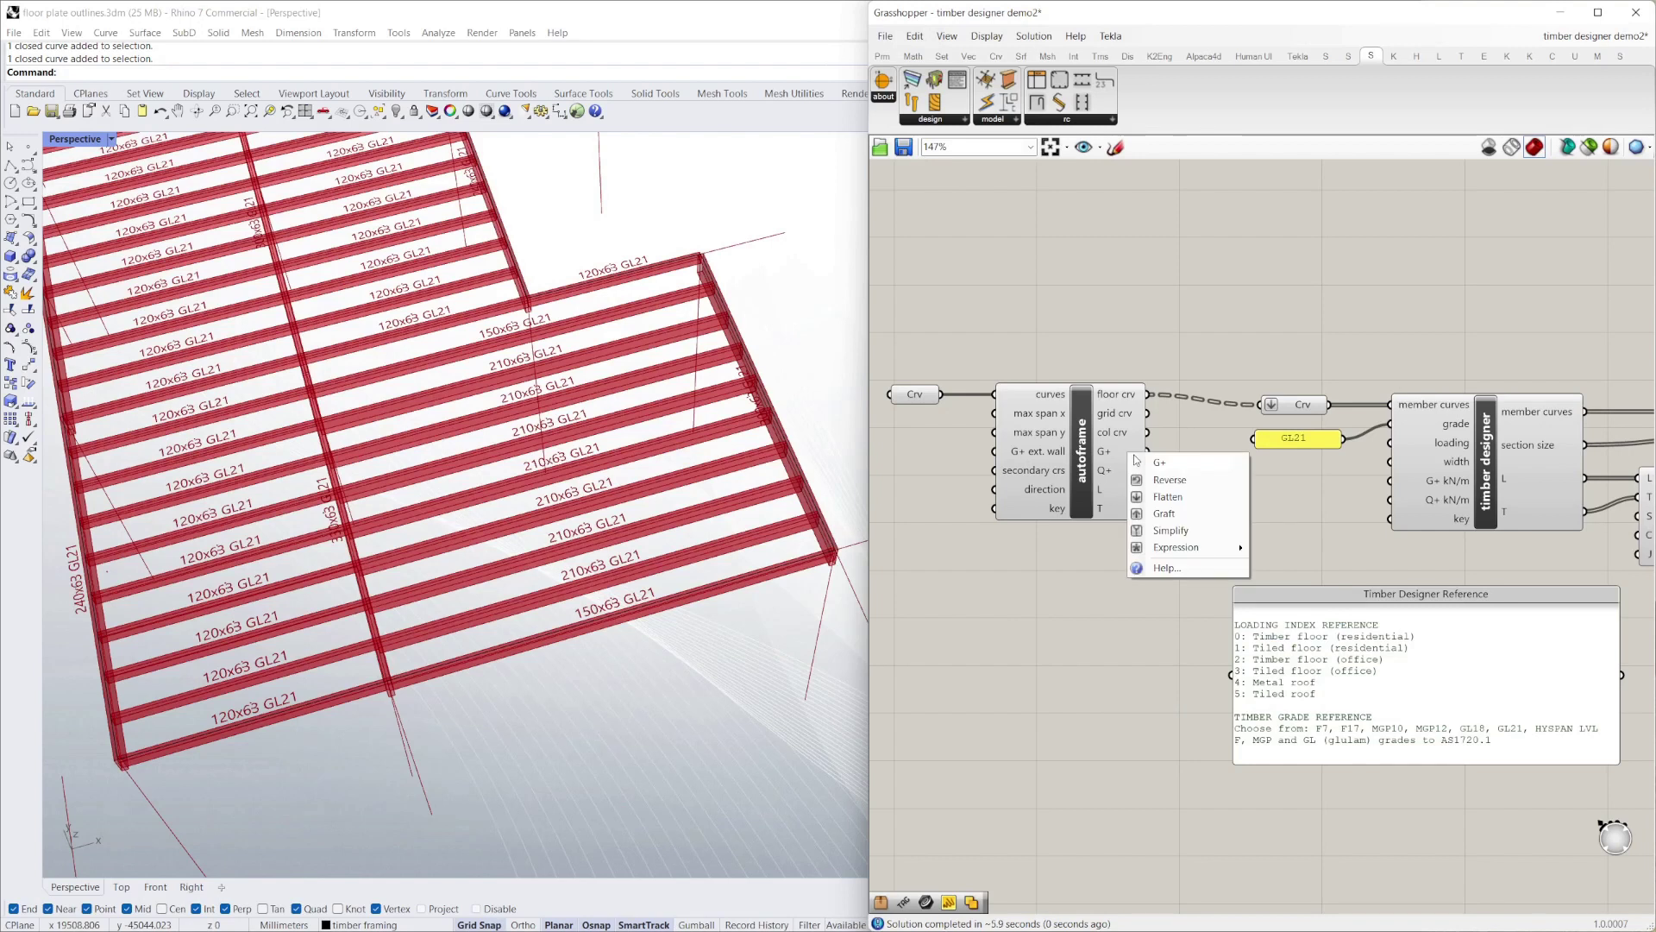
left_click(1192, 498)
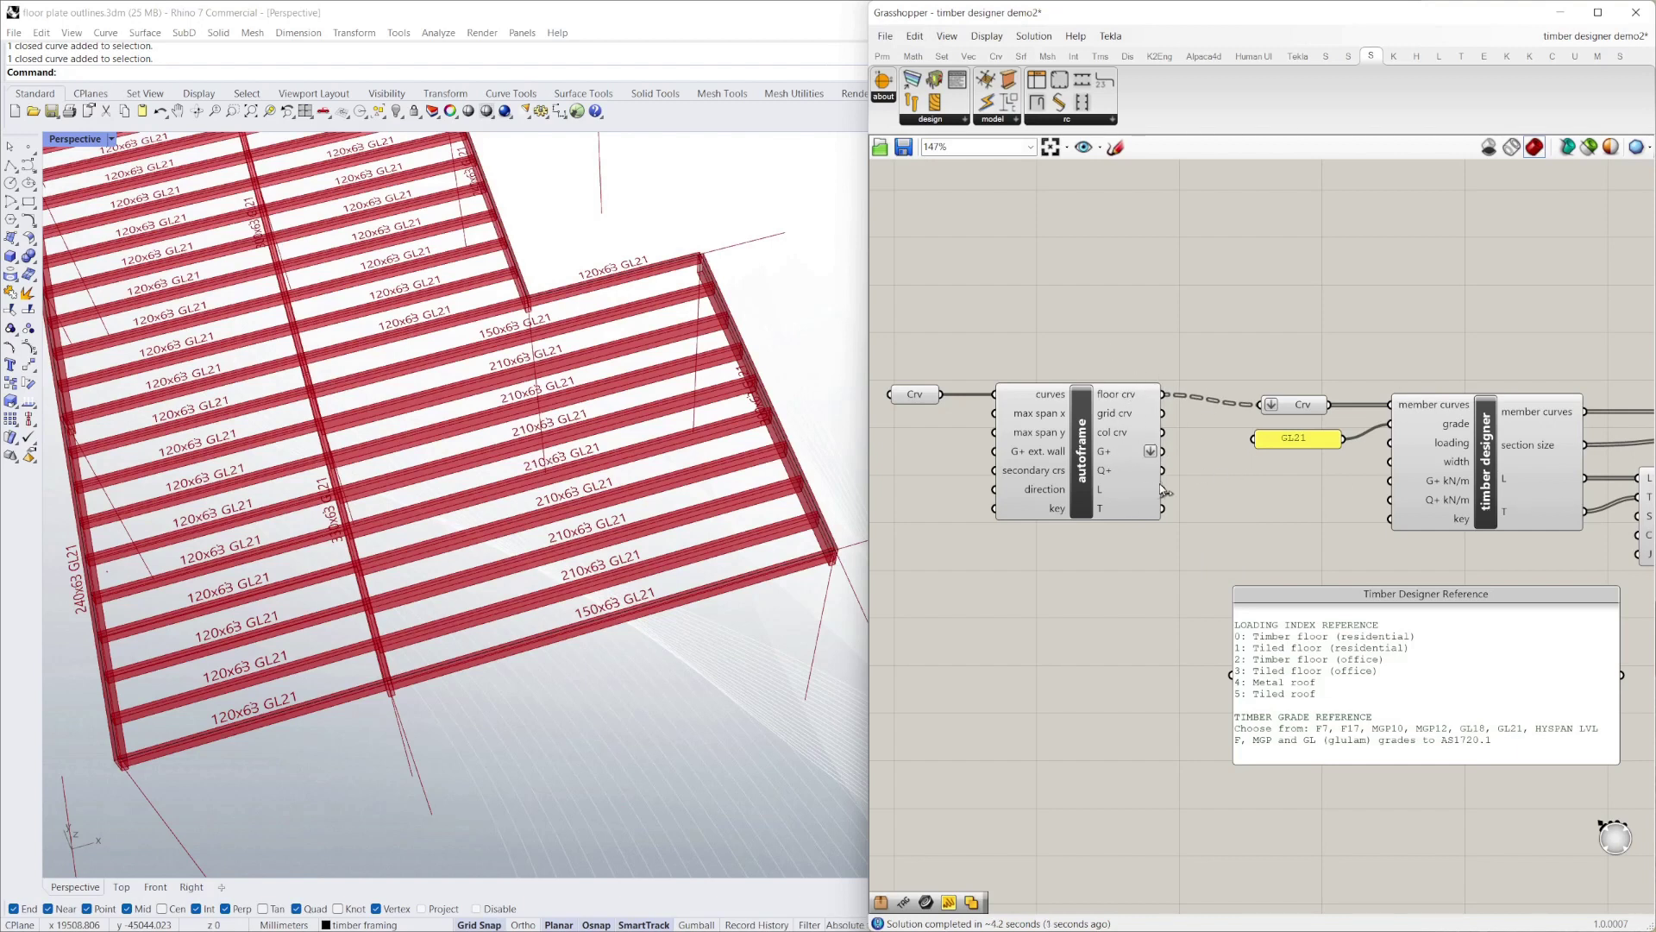
left_click_drag(1163, 452, 1380, 488)
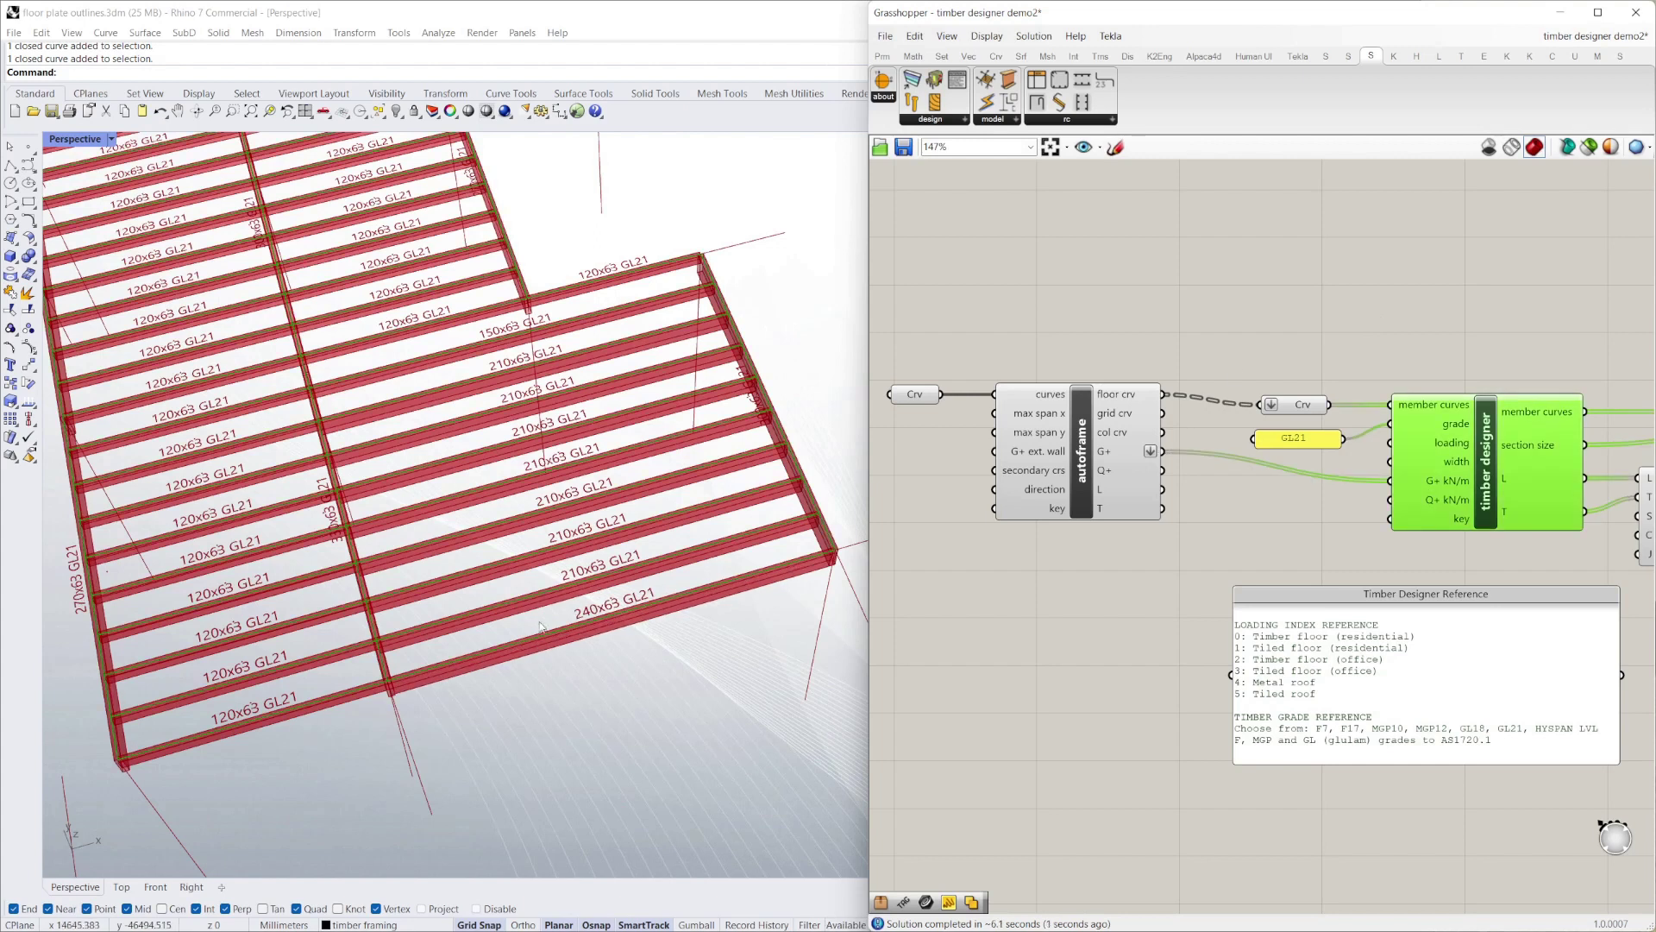
Examine the section size labels on the floor's edge members and the joists across the framed plate
scroll(618, 660, "up", 5)
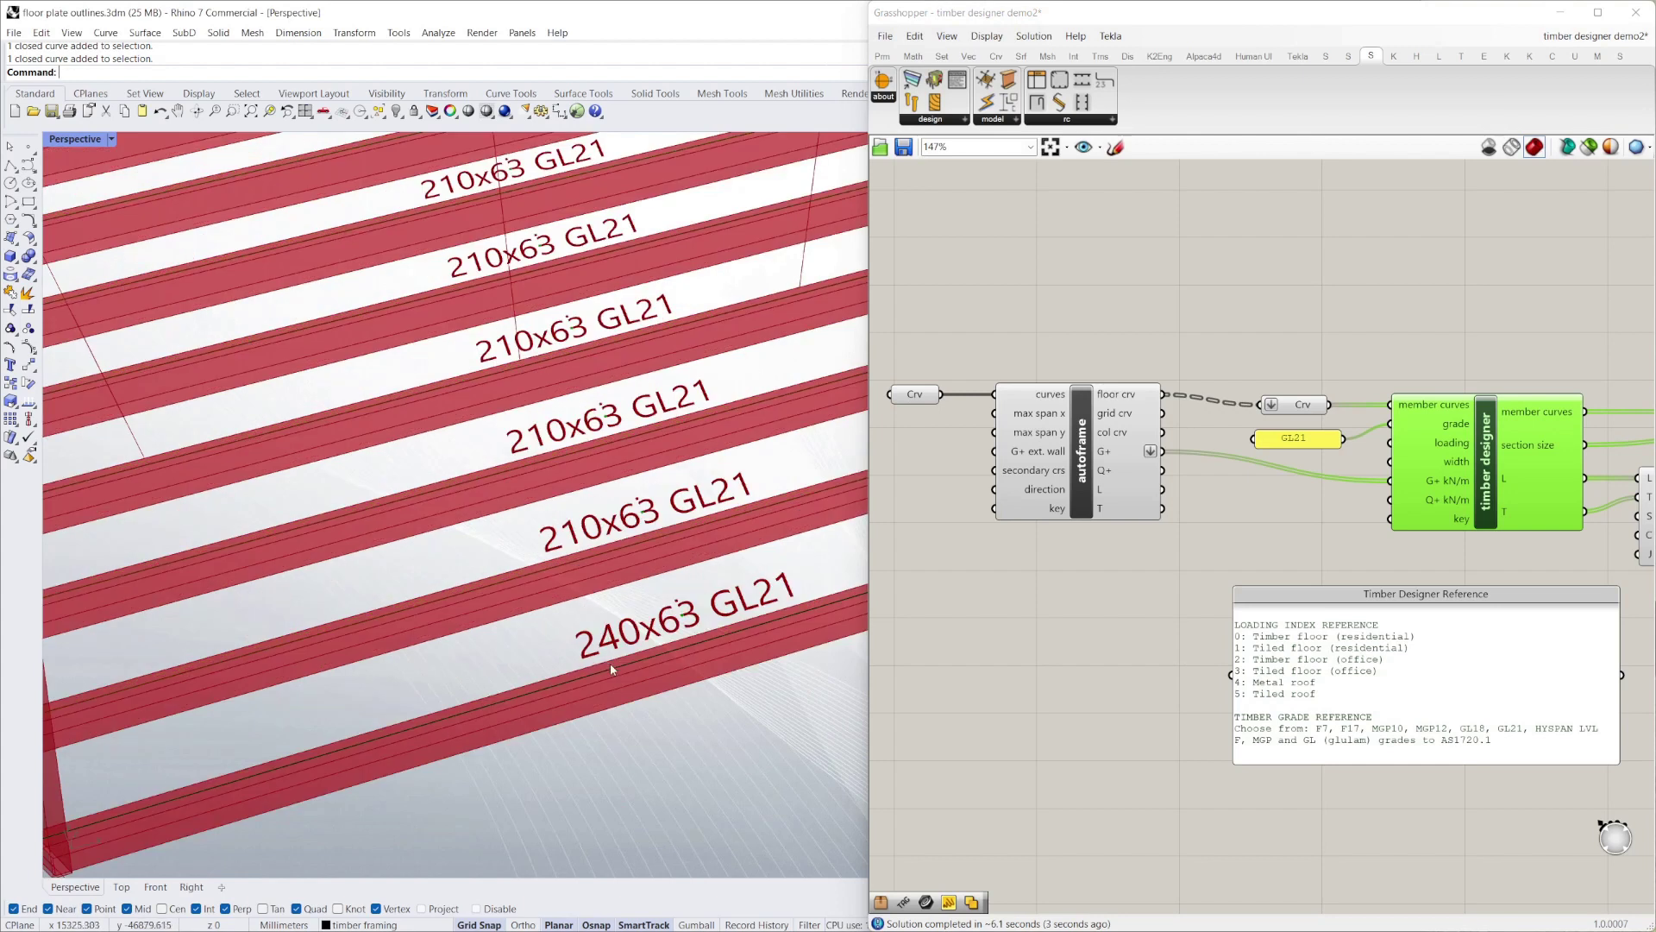
scroll(649, 656, "down", 5)
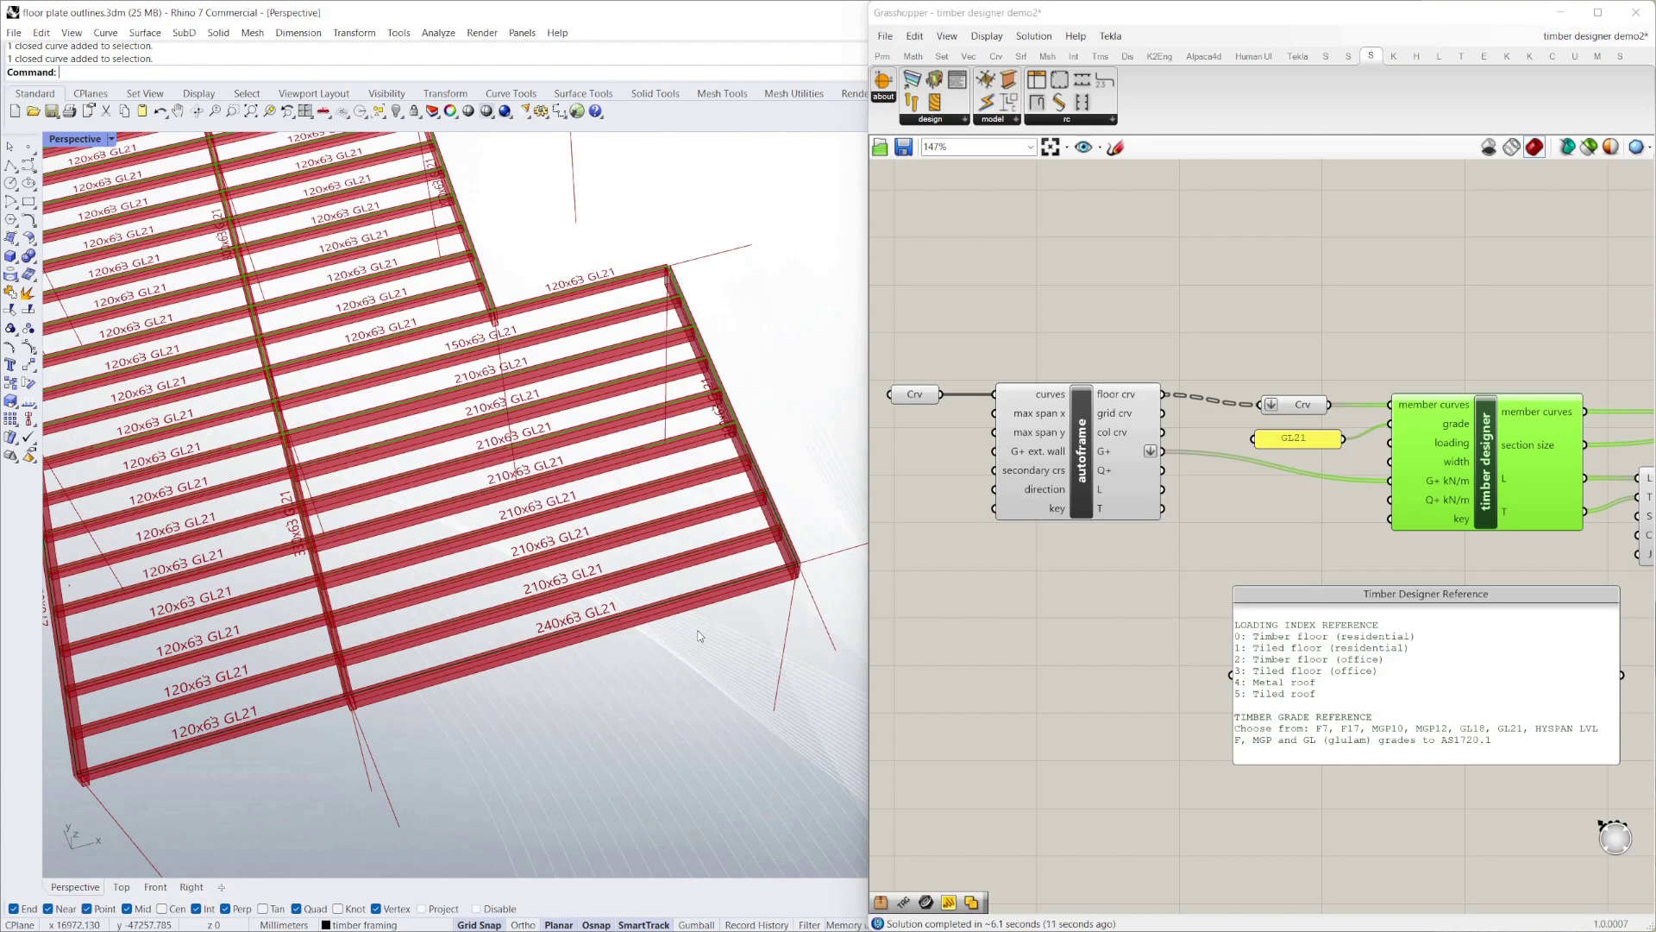
right_click_drag(461, 681, 472, 676)
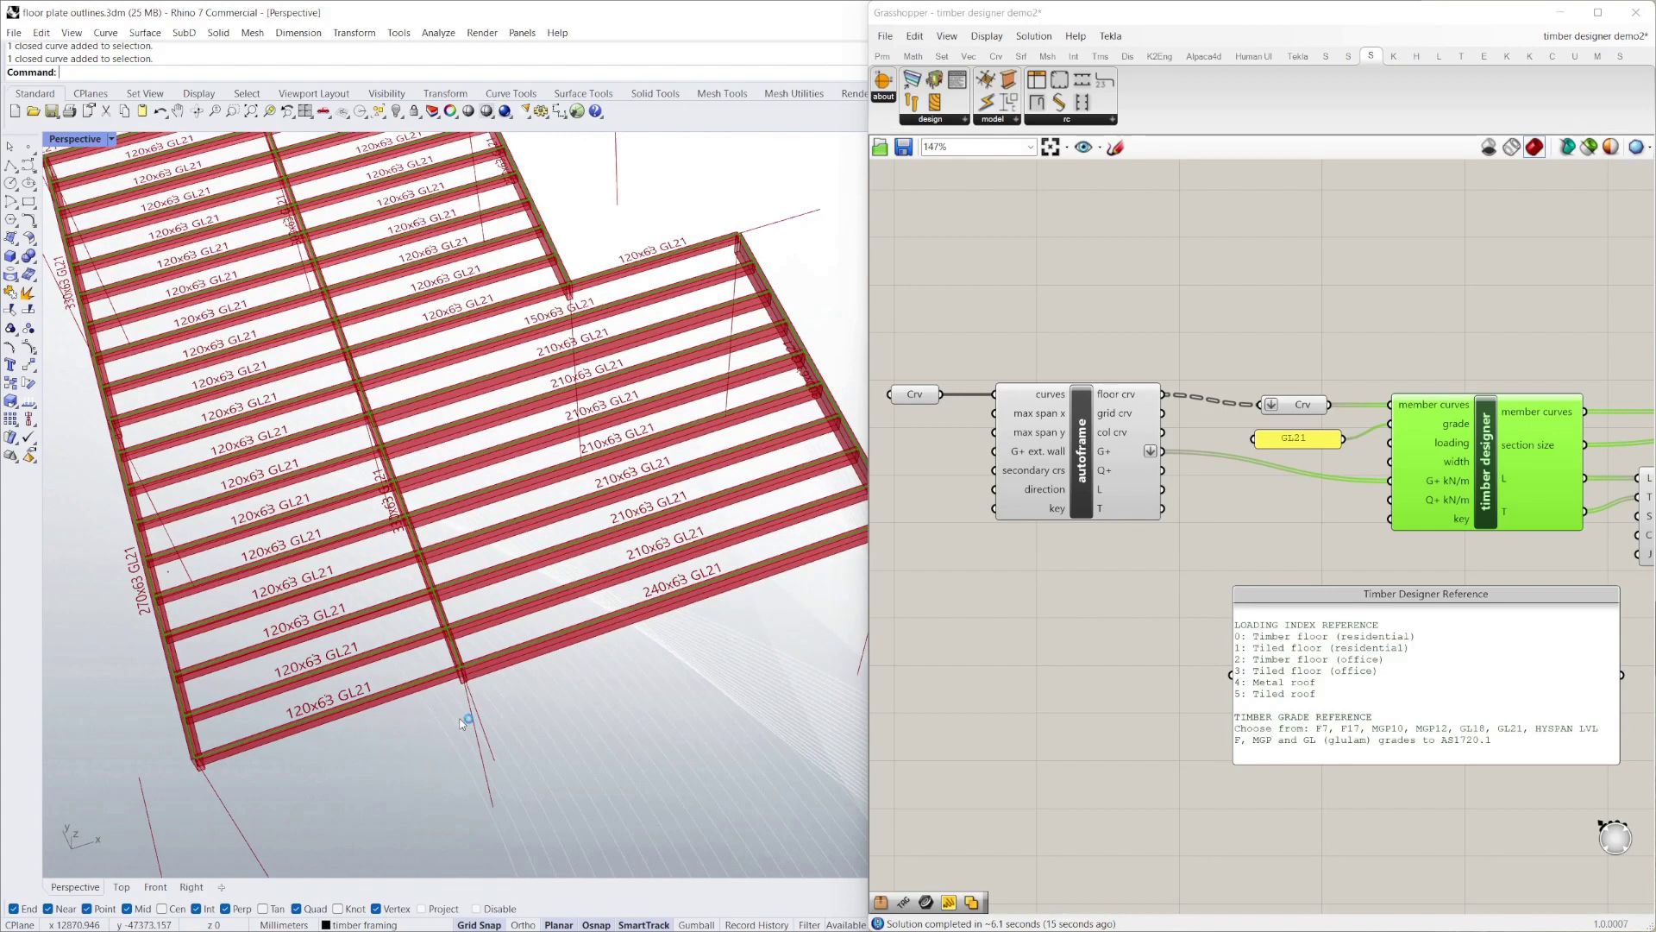
right_click_drag(464, 721, 602, 646)
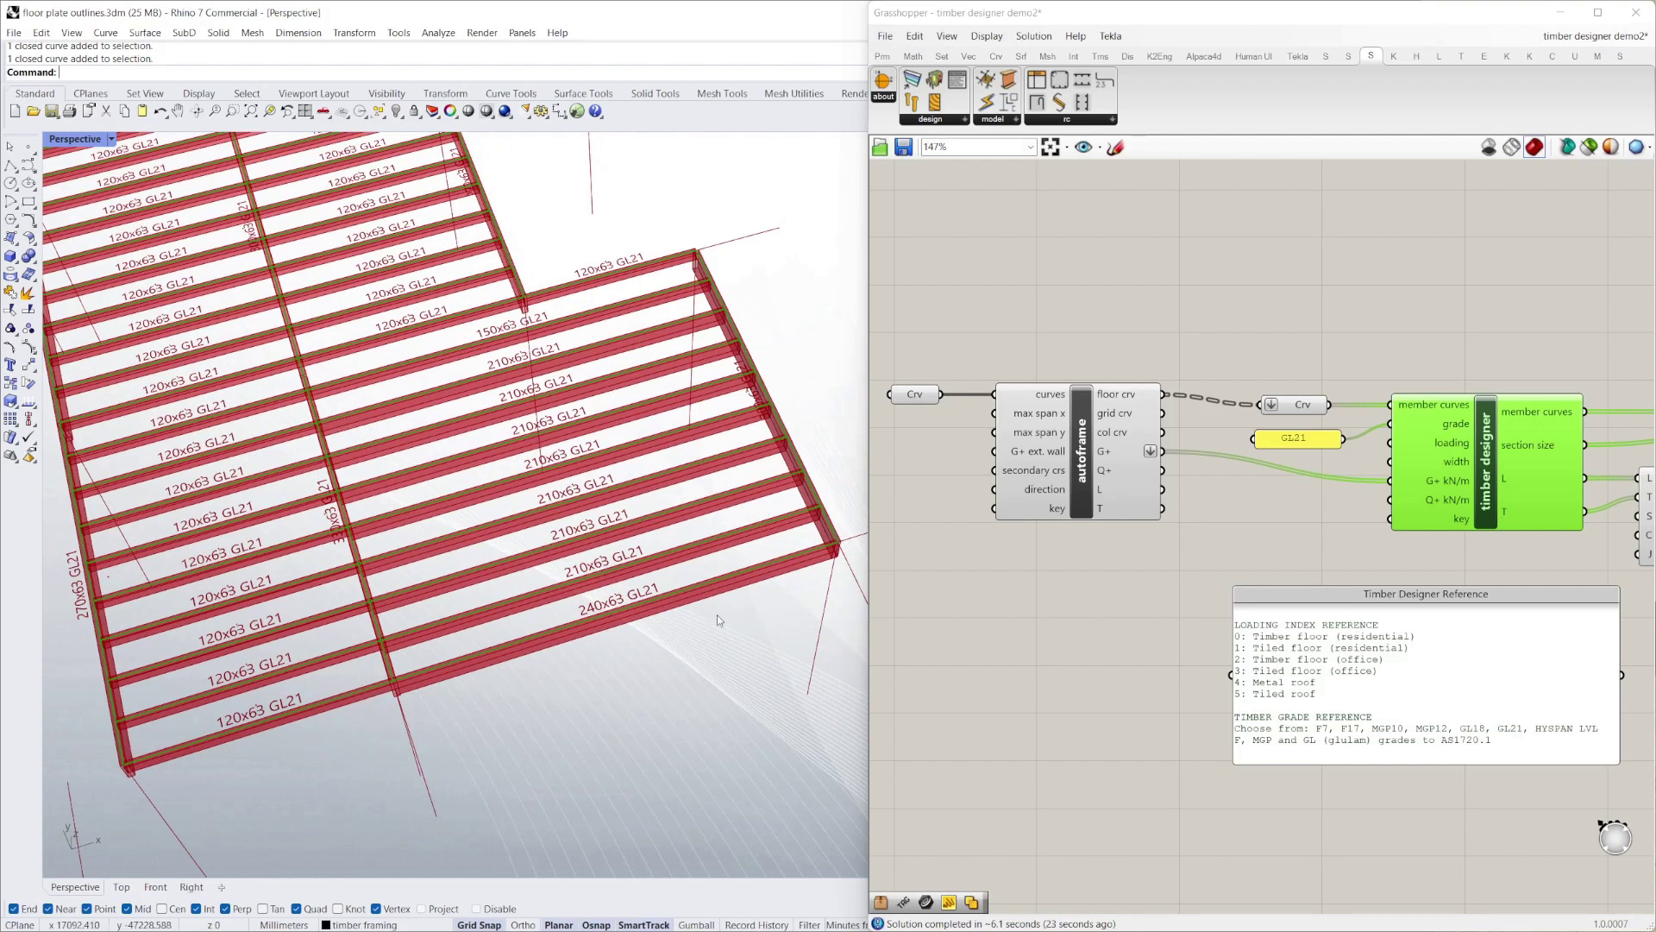
left_click(1108, 301)
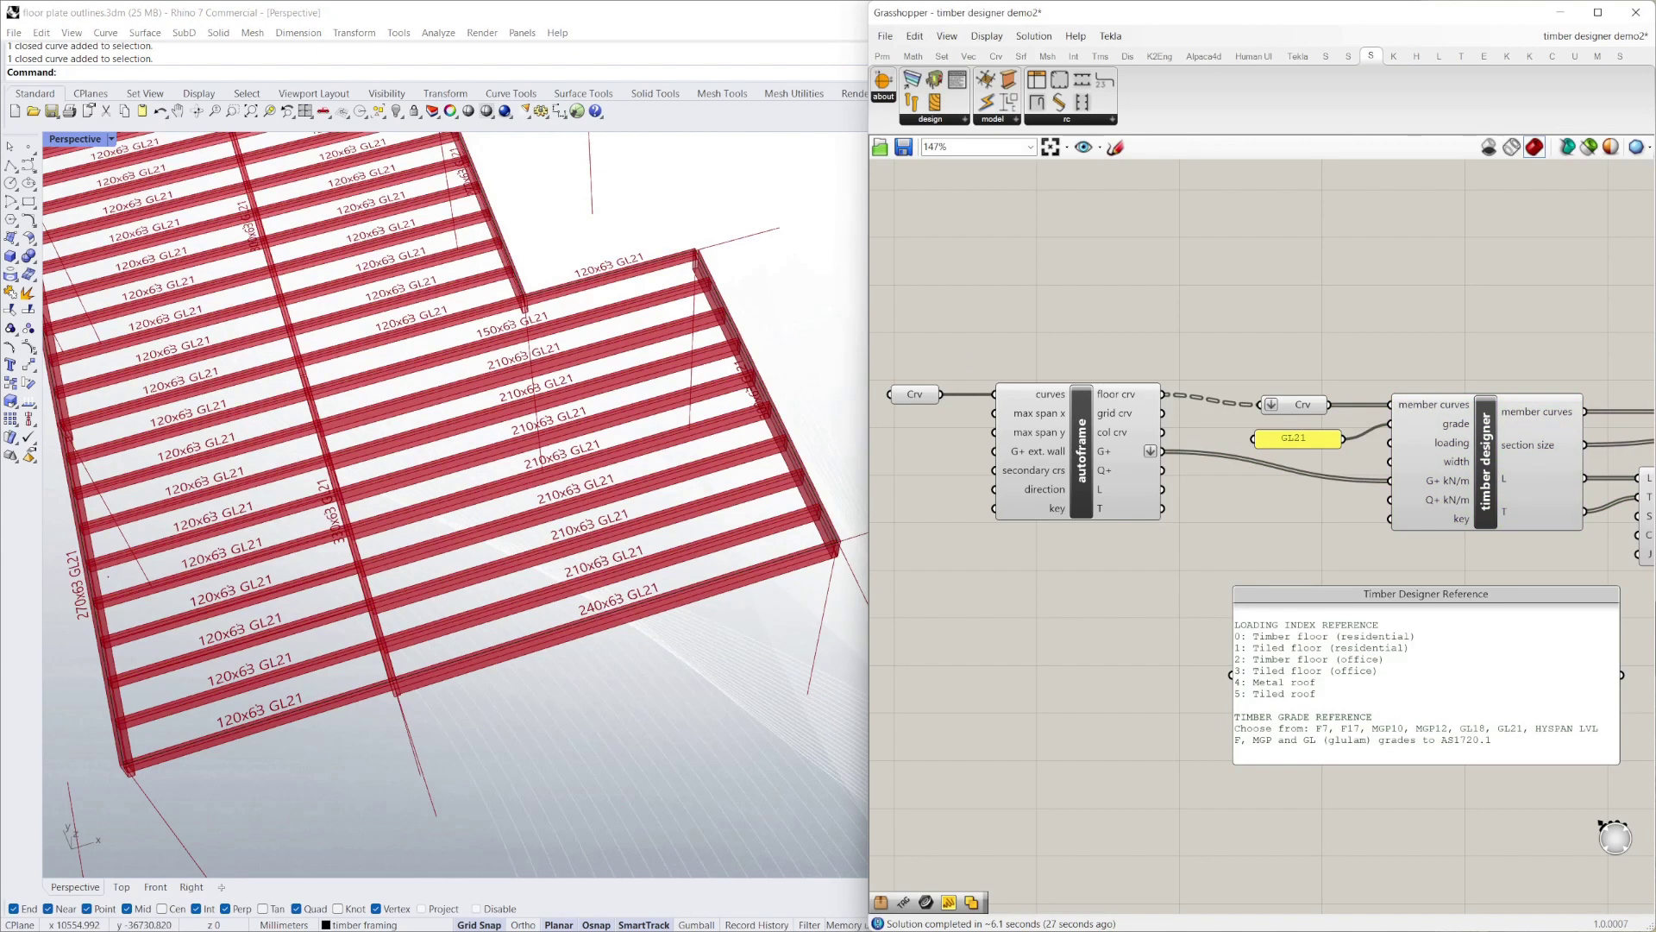
scroll(1111, 300, "up", 2)
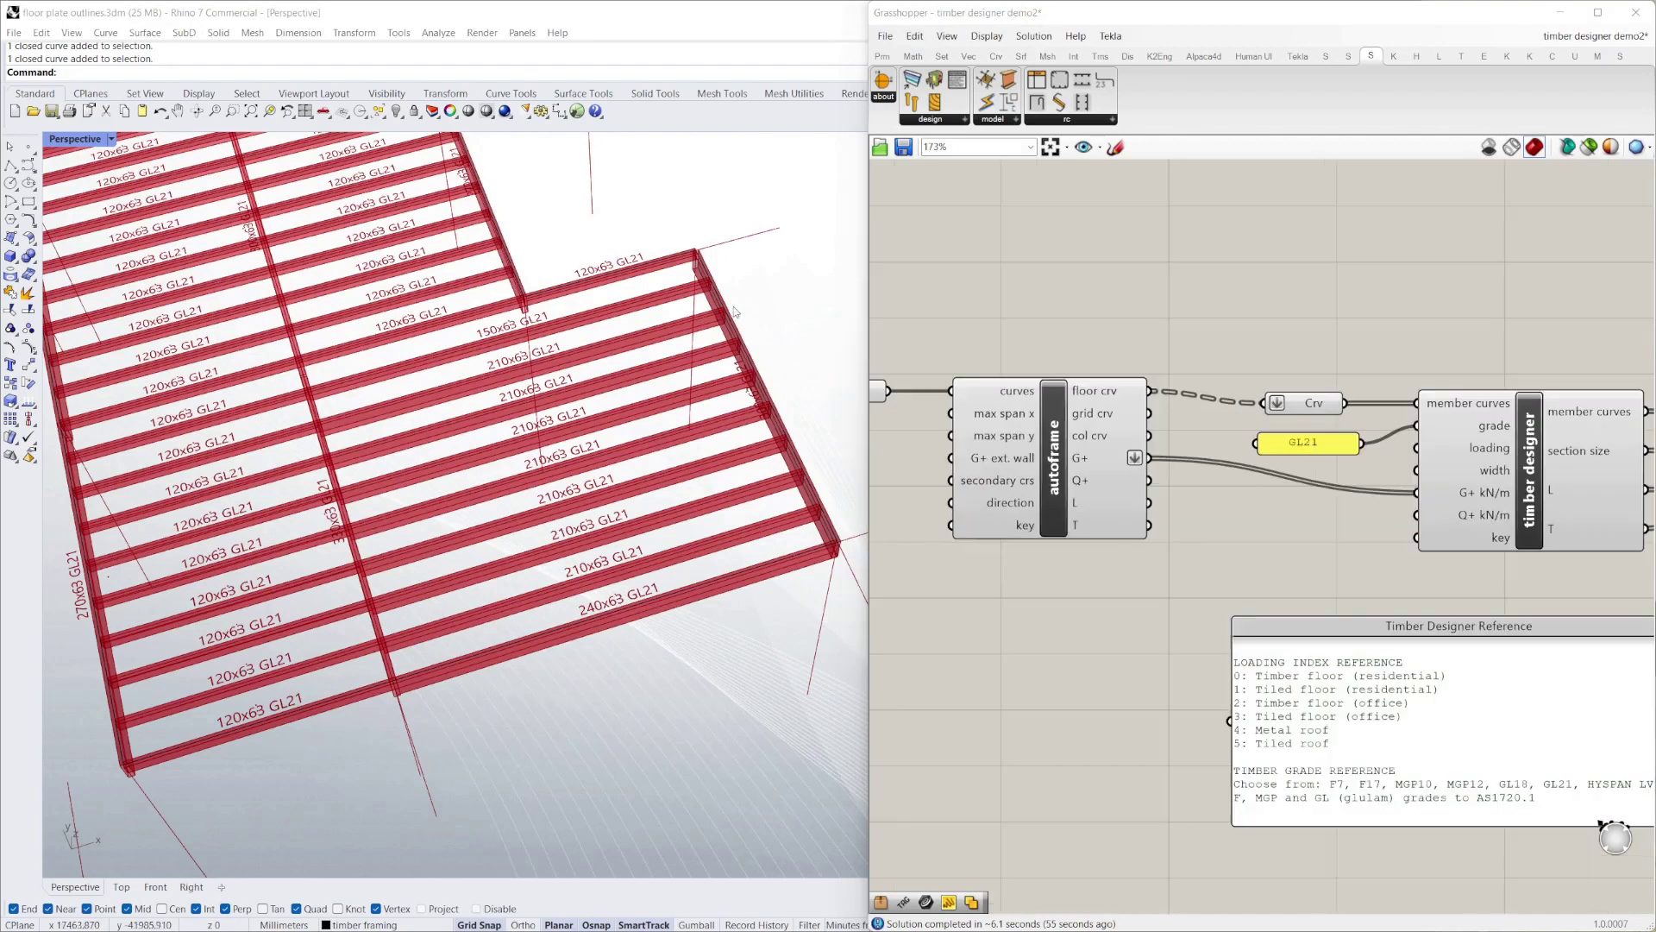
scroll(621, 525, "down", 4)
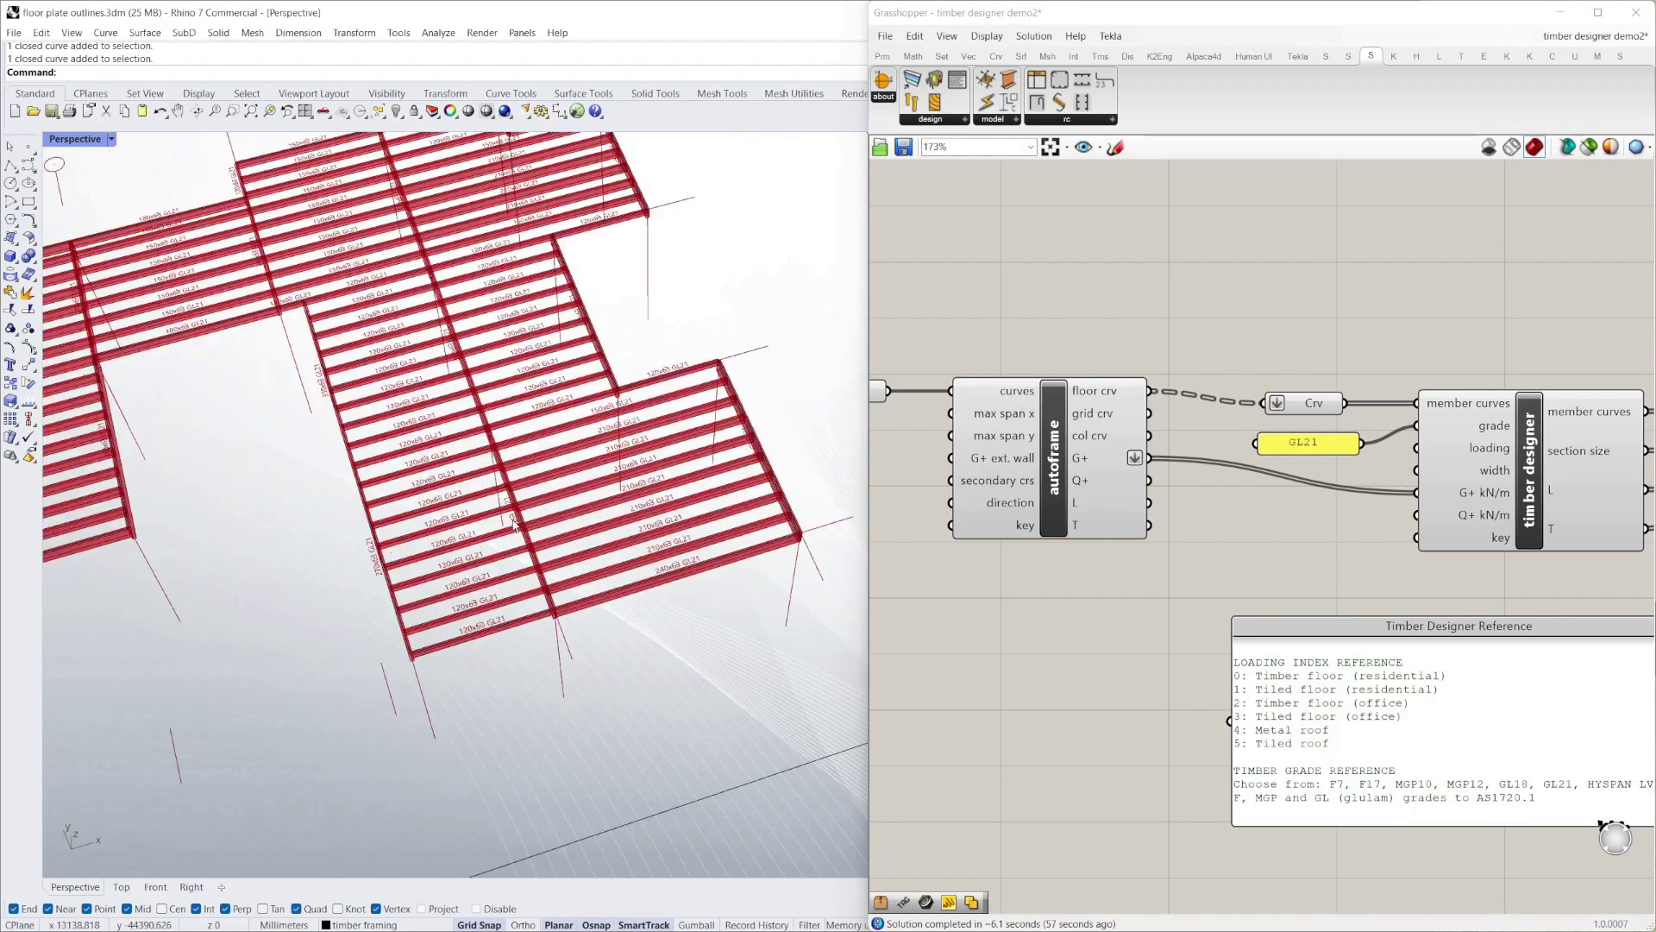
right_click_drag(465, 492, 474, 486)
scroll(534, 528, "up", 4)
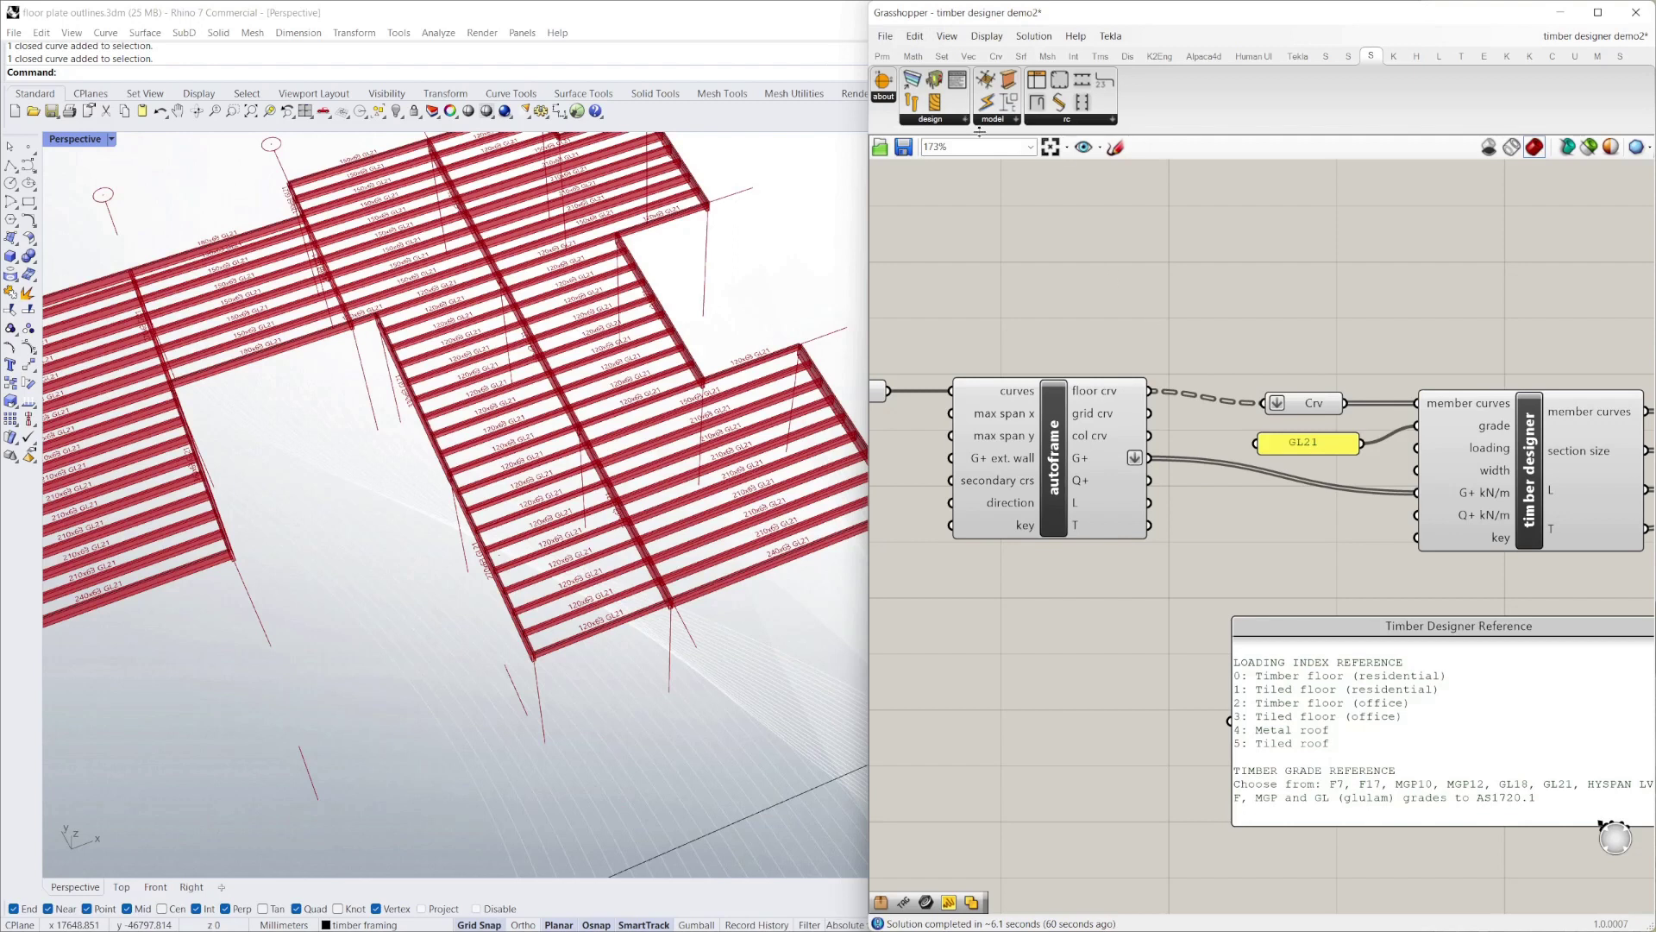
Add a composite designer component to the canvas below the Timber Designer Reference panel
left_click(916, 110)
scroll(1199, 352, "down", 2)
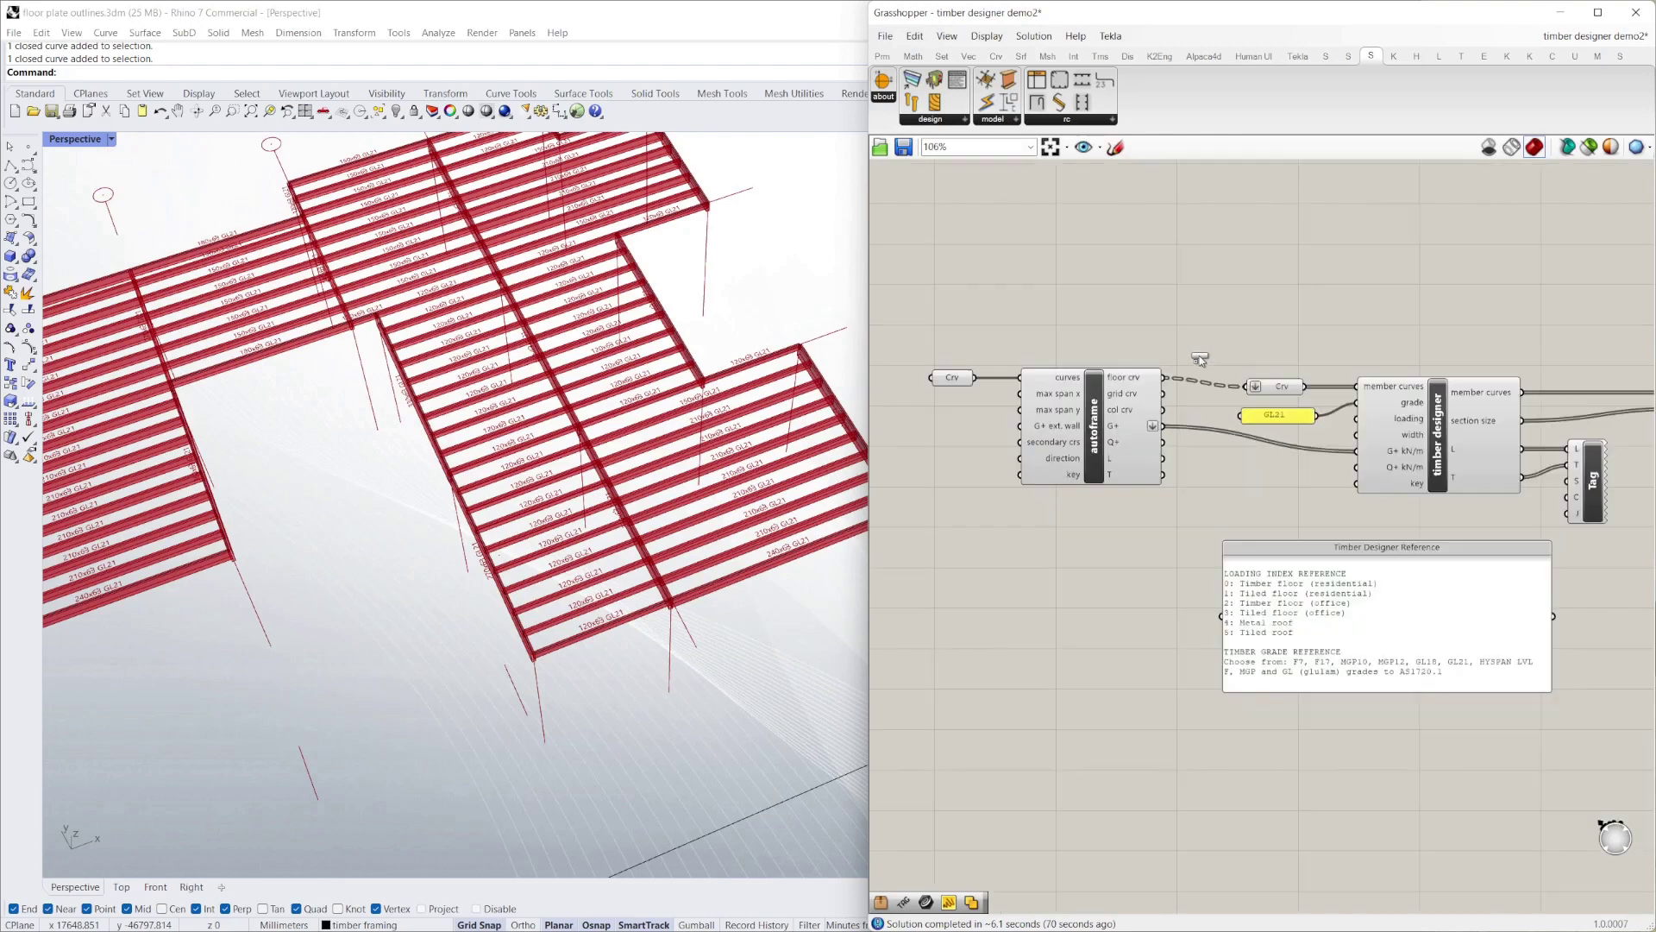
right_click_drag(1387, 805, 1338, 687)
left_click_drag(1401, 652, 1367, 681)
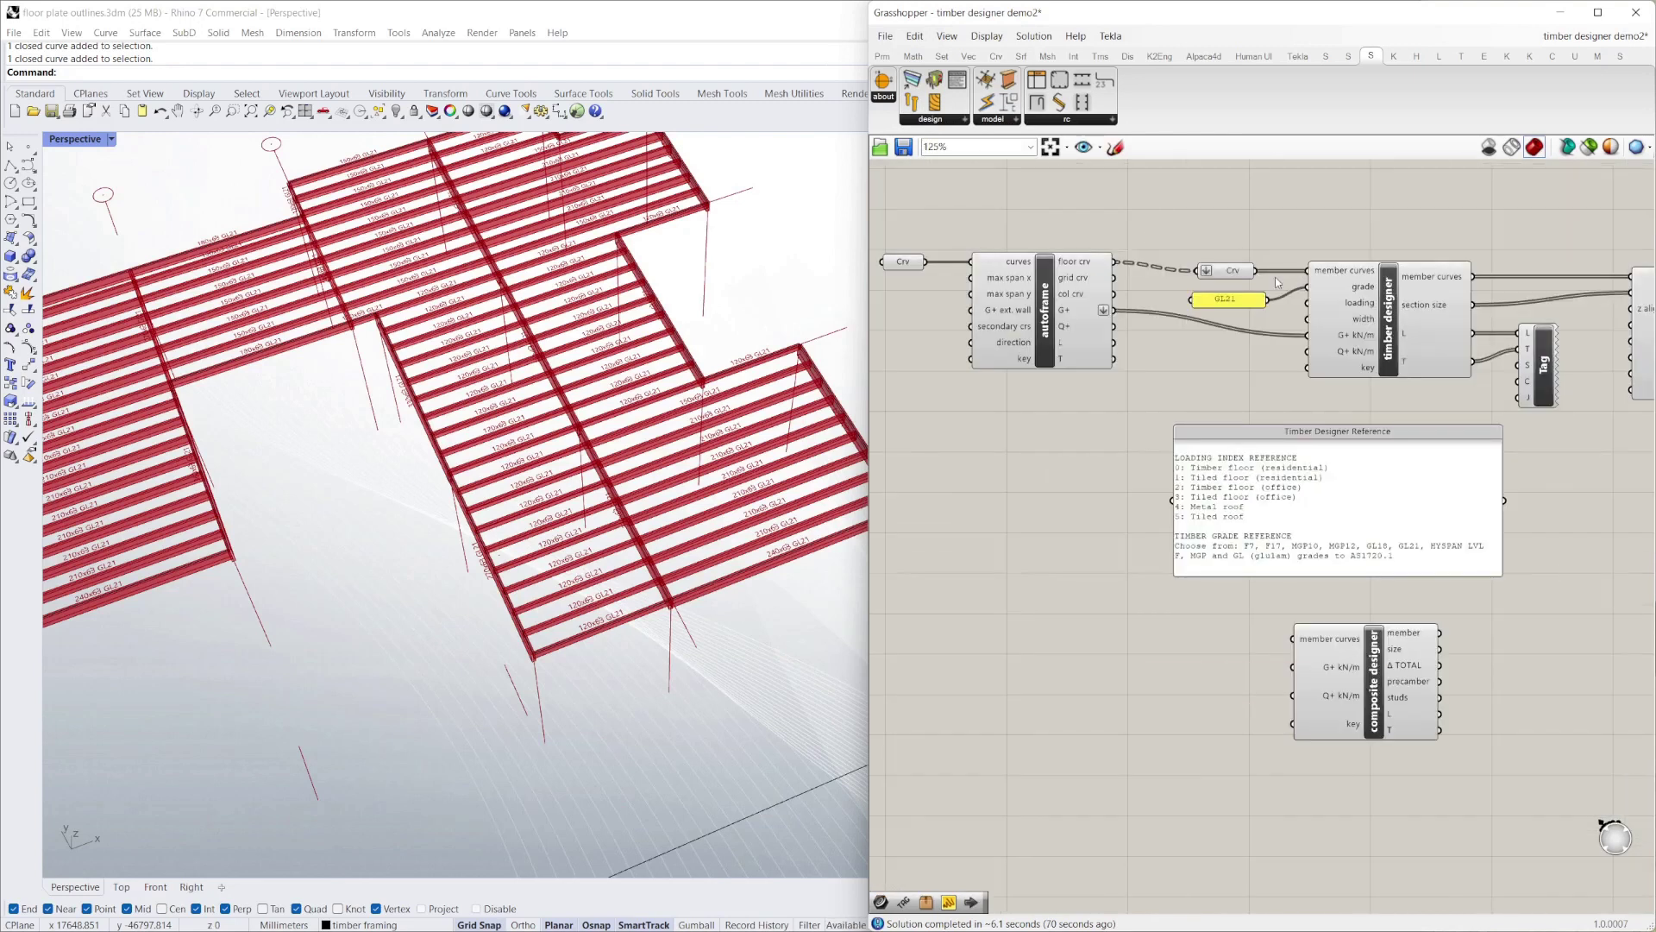
Disable the timber designer and connect the flattened Curve parameter to the composite designer's member curves input
right_click(1387, 289)
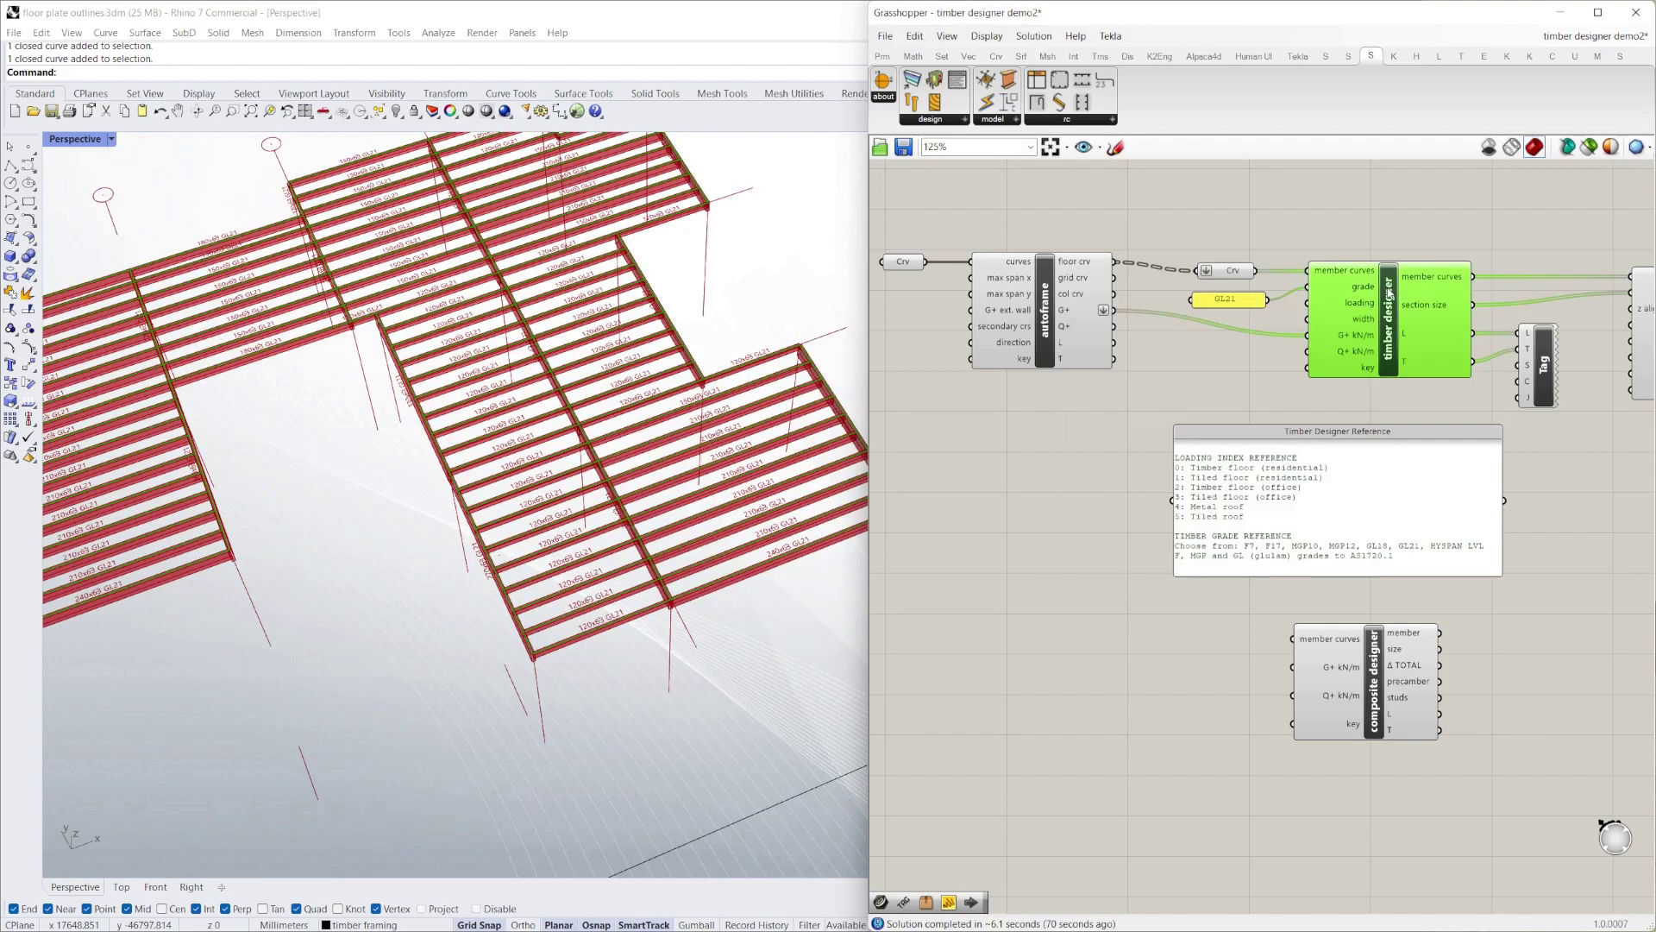
left_click(1439, 349)
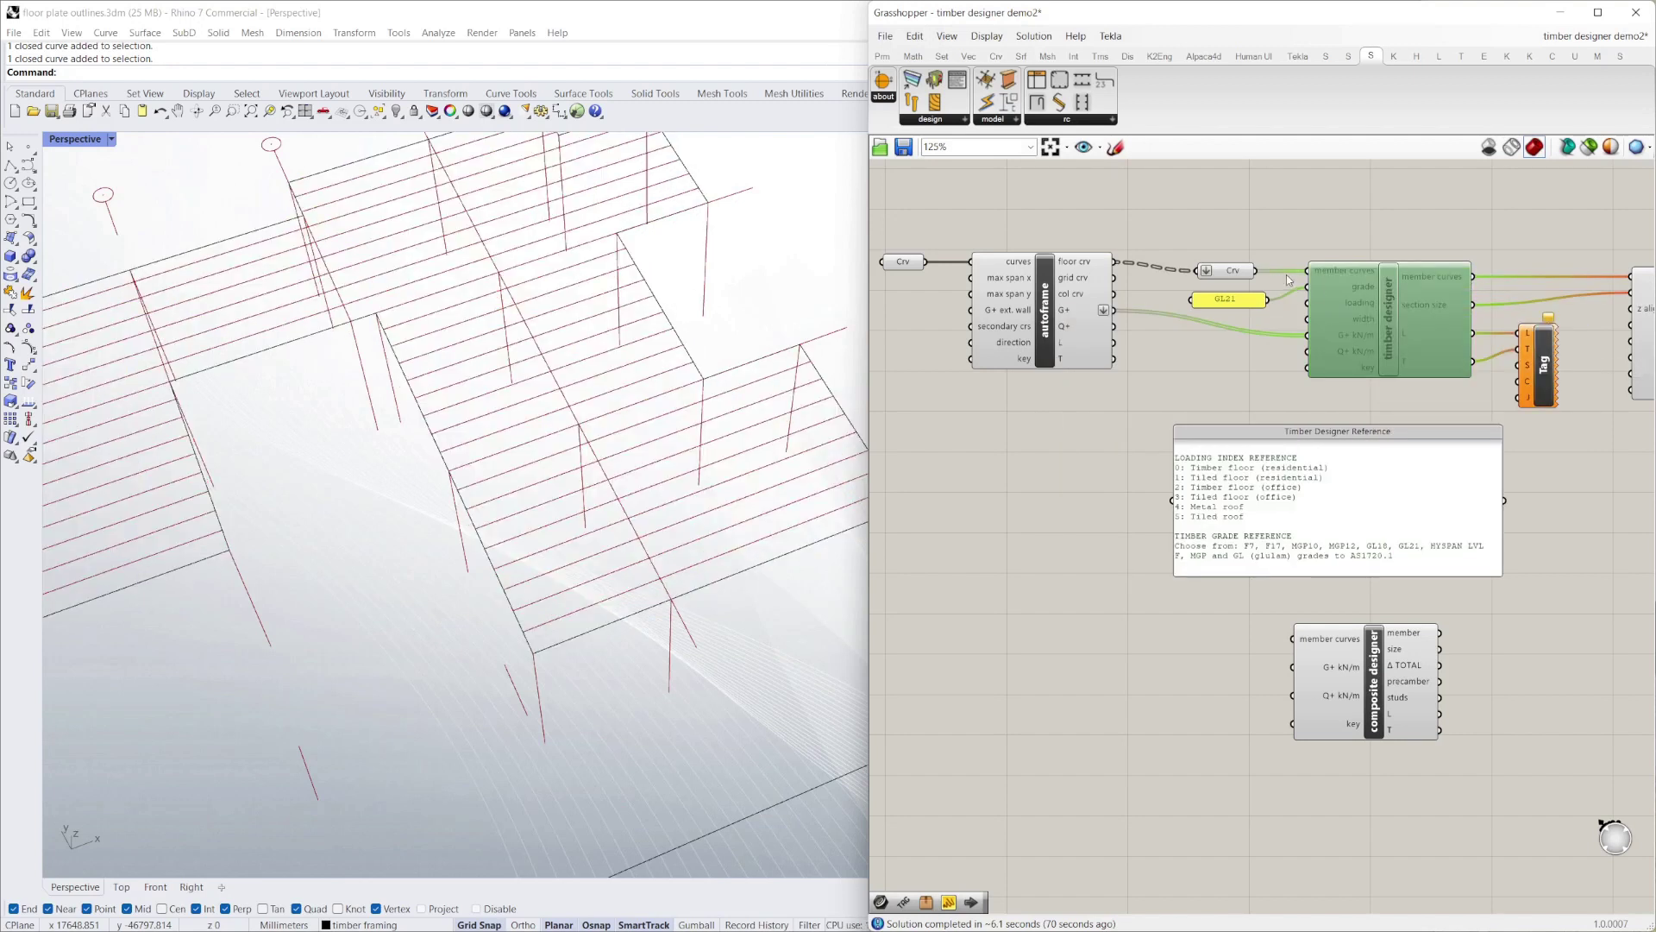
left_click_drag(1256, 270, 1292, 640)
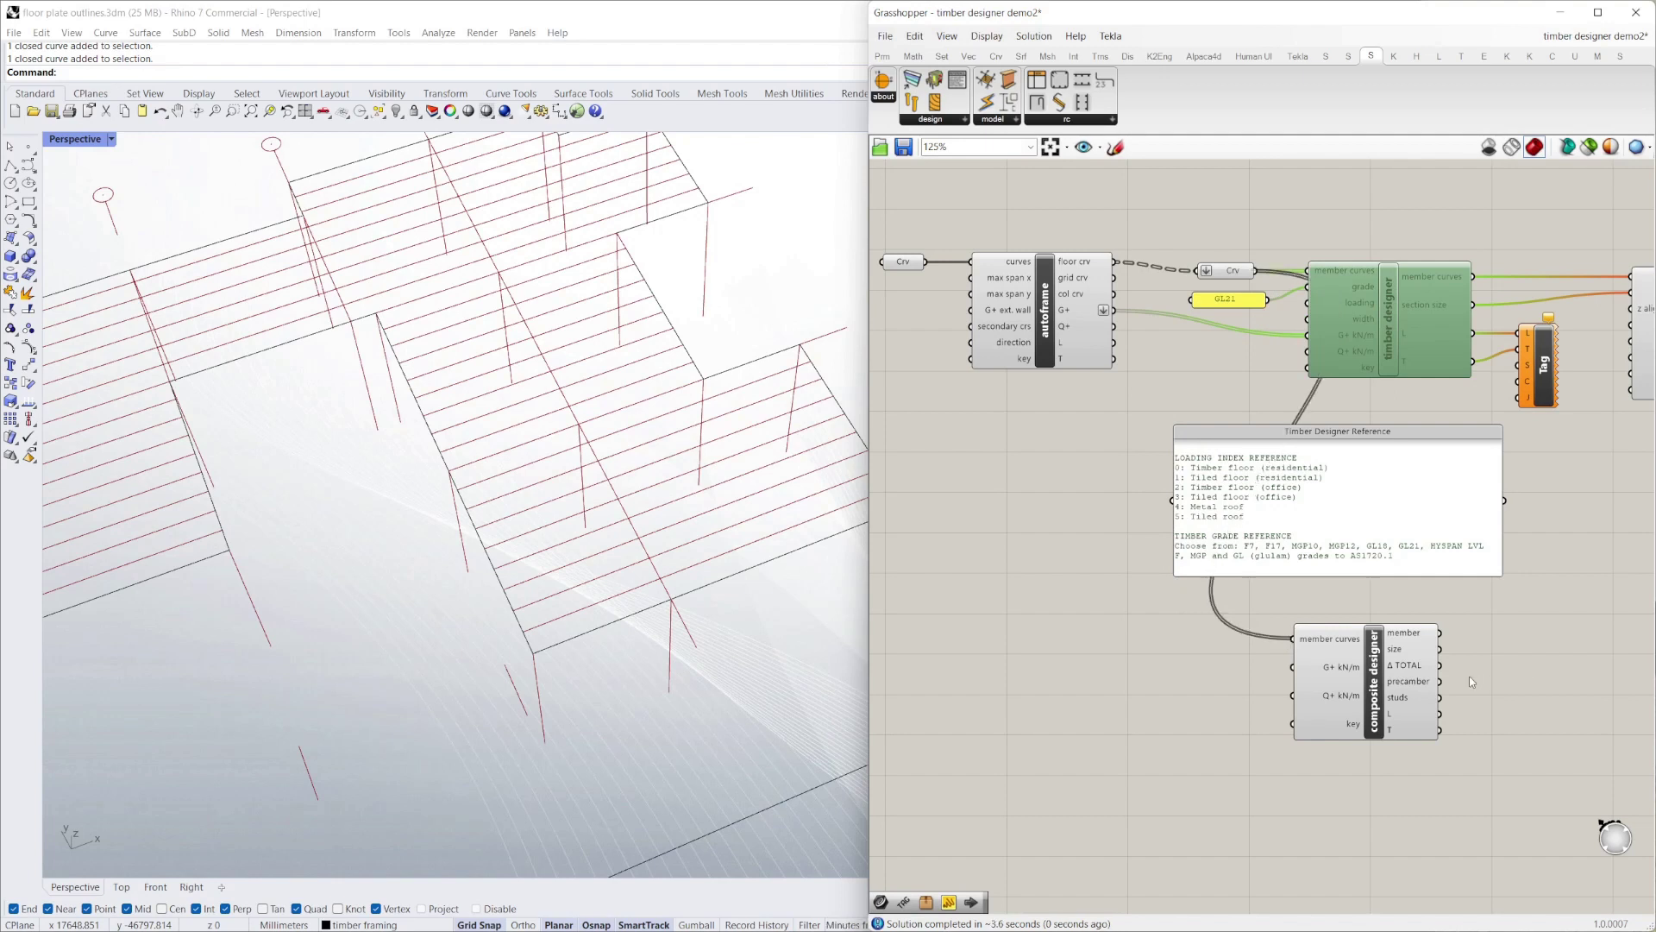
left_click(1402, 644)
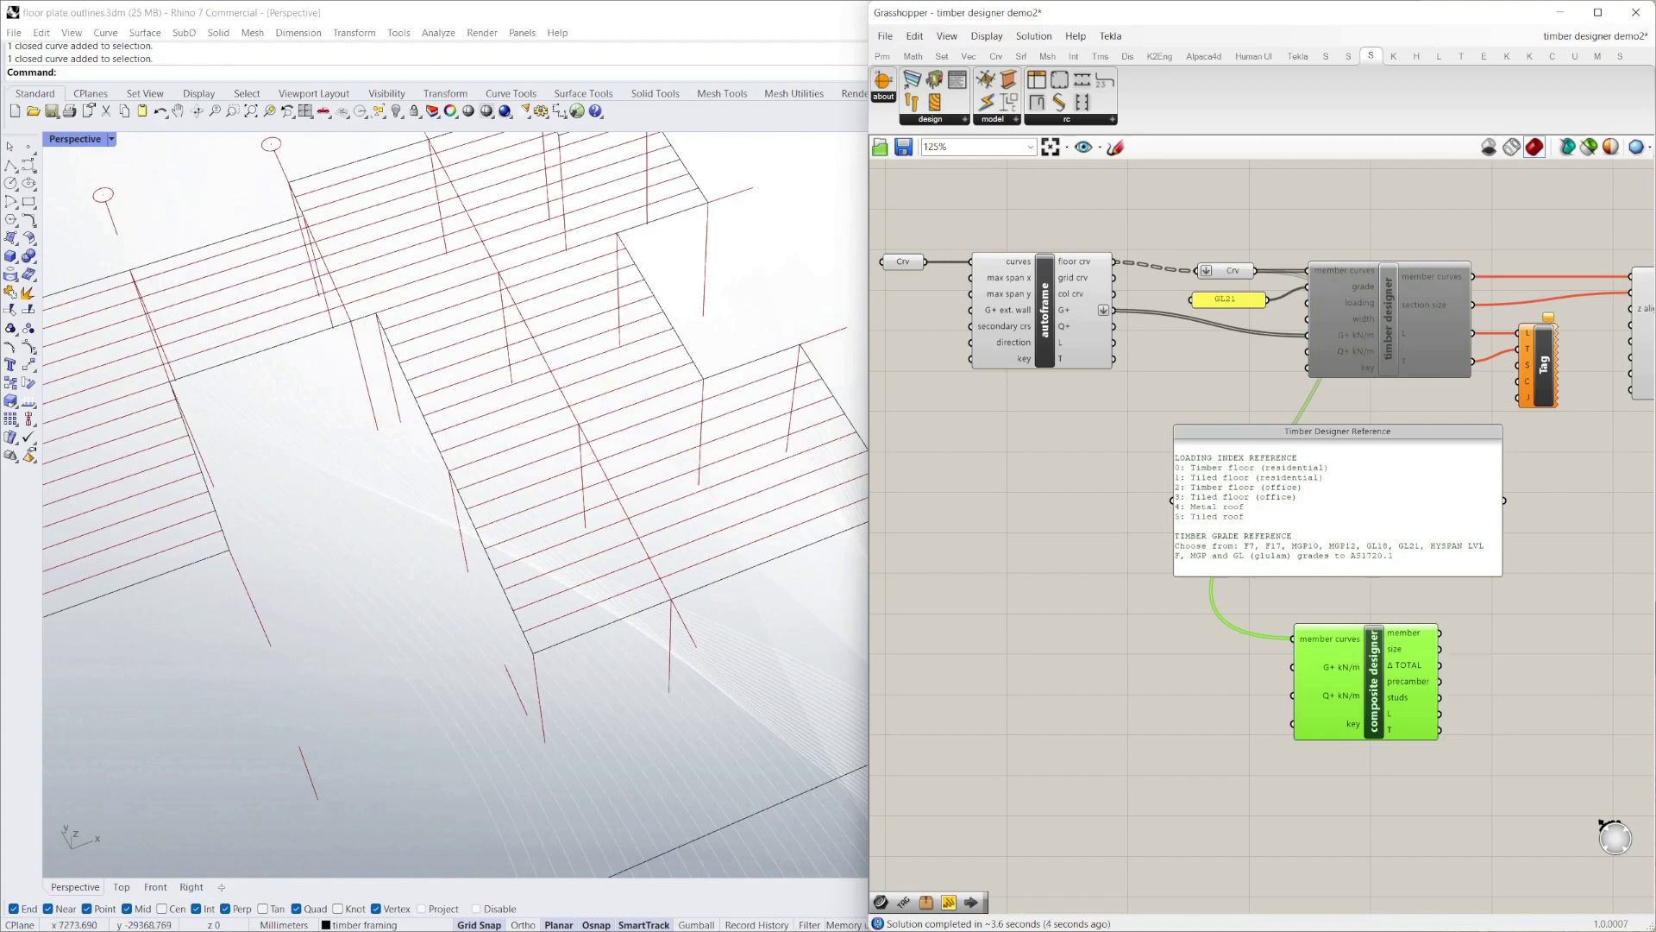
left_click(1436, 623)
Inspect the composite designer's member output, the steel member labels in the model, and the modeller 2 component
mouse_move(1413, 639)
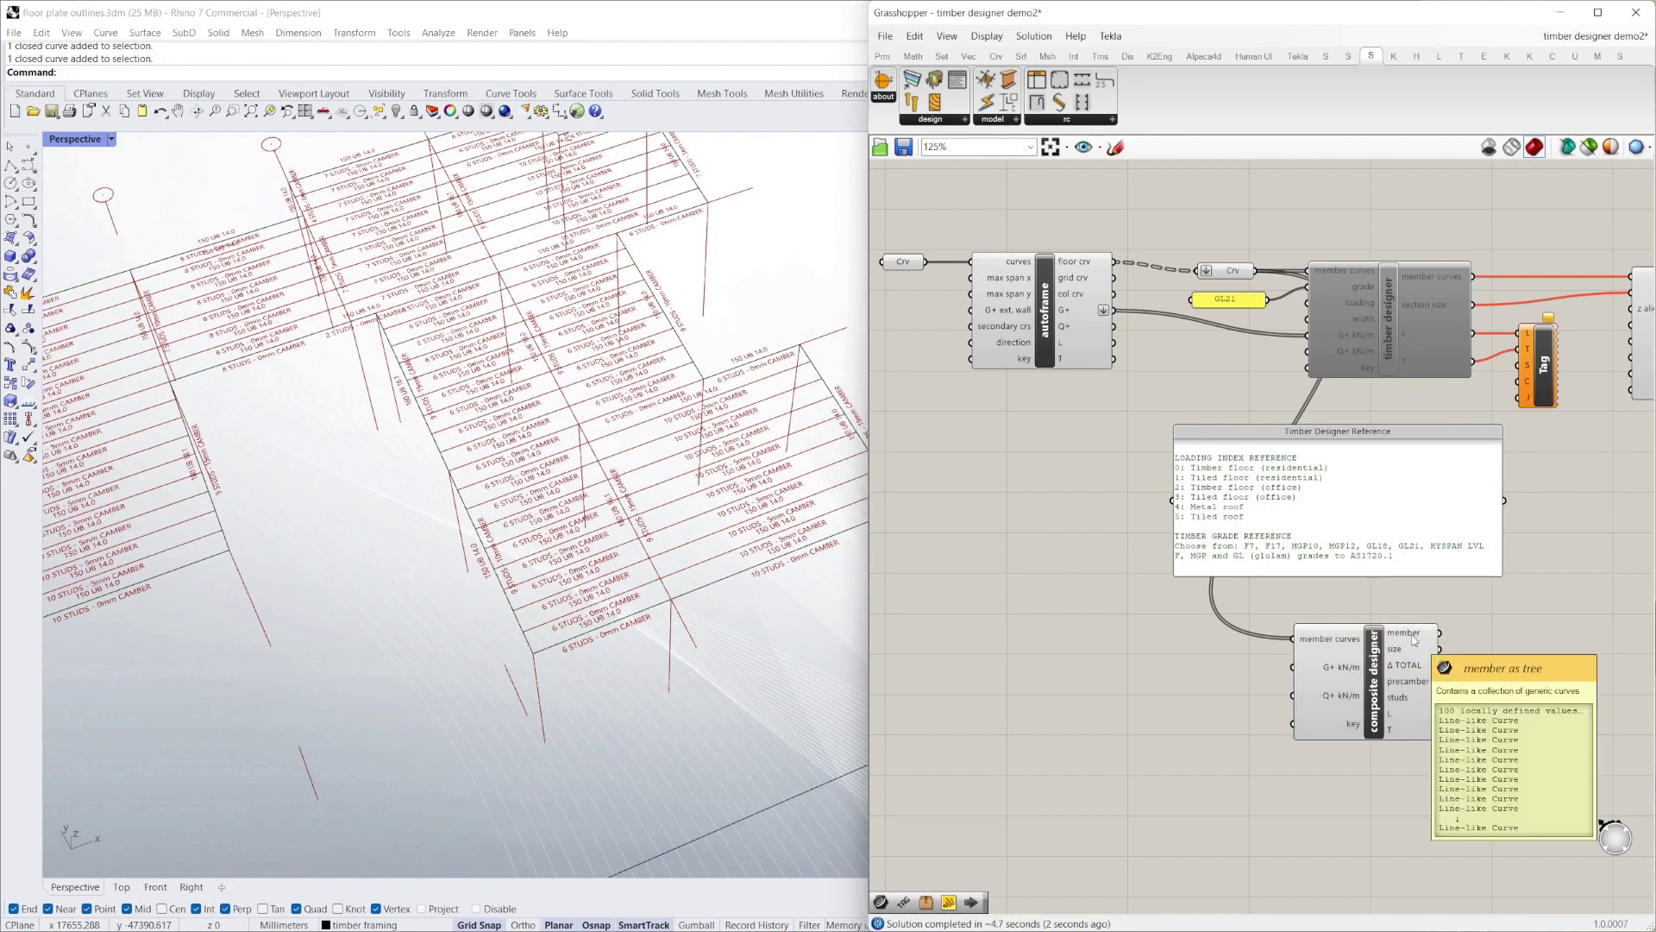
right_click_drag(740, 640, 724, 673)
scroll(723, 673, "up", 2)
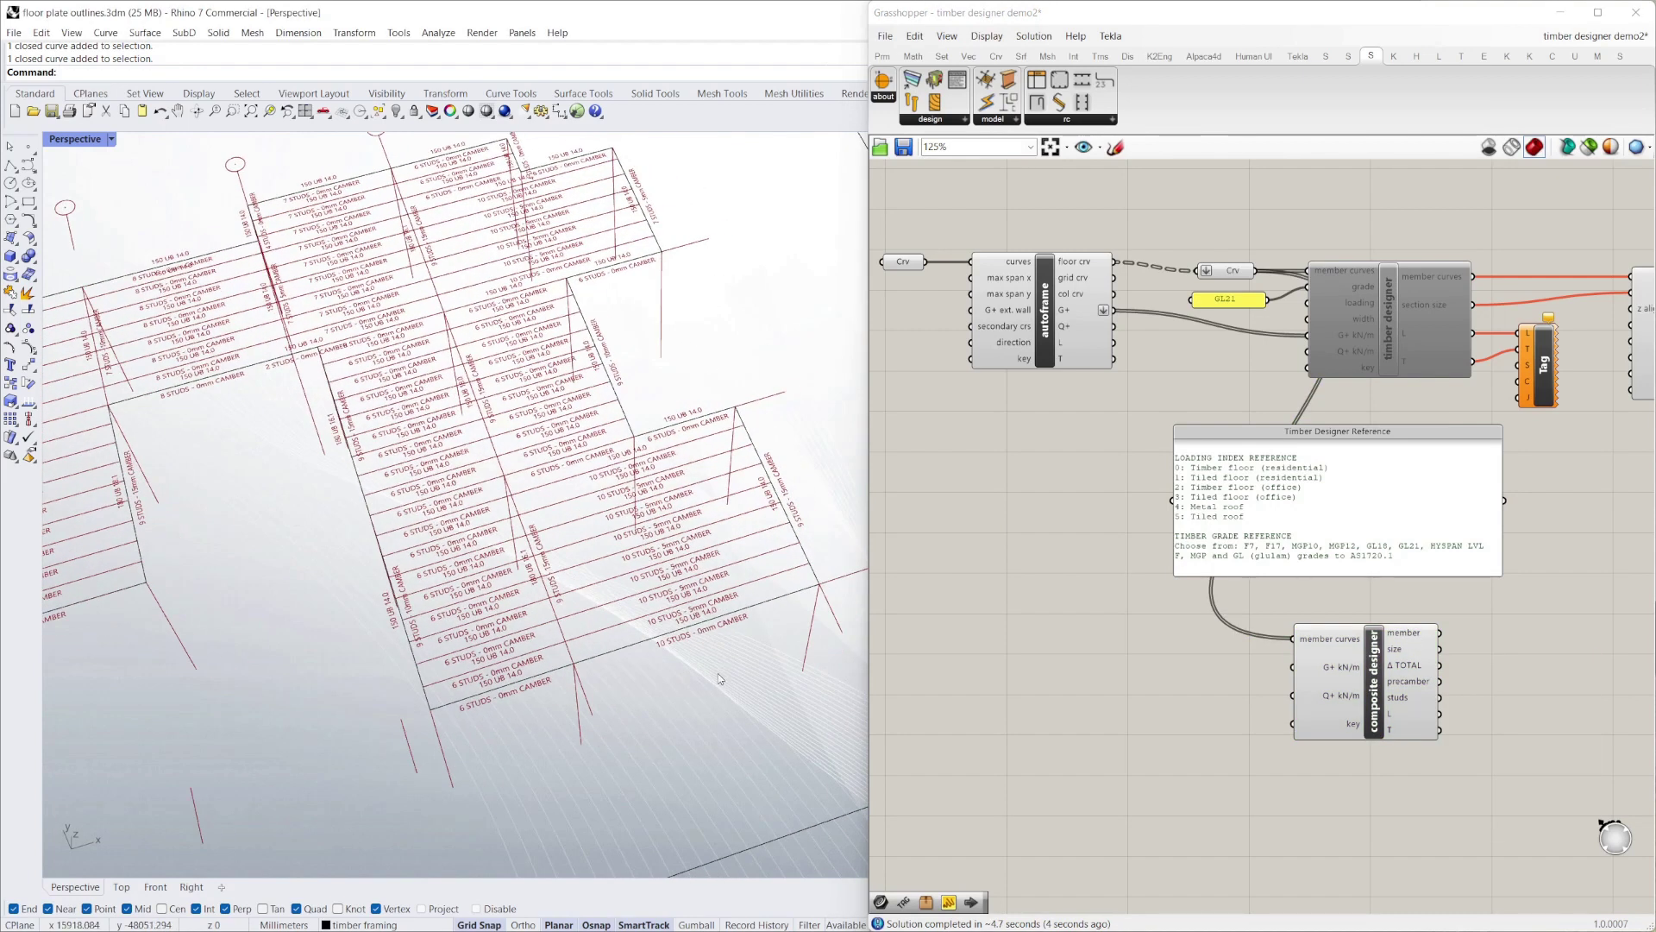
scroll(725, 630, "up", 2)
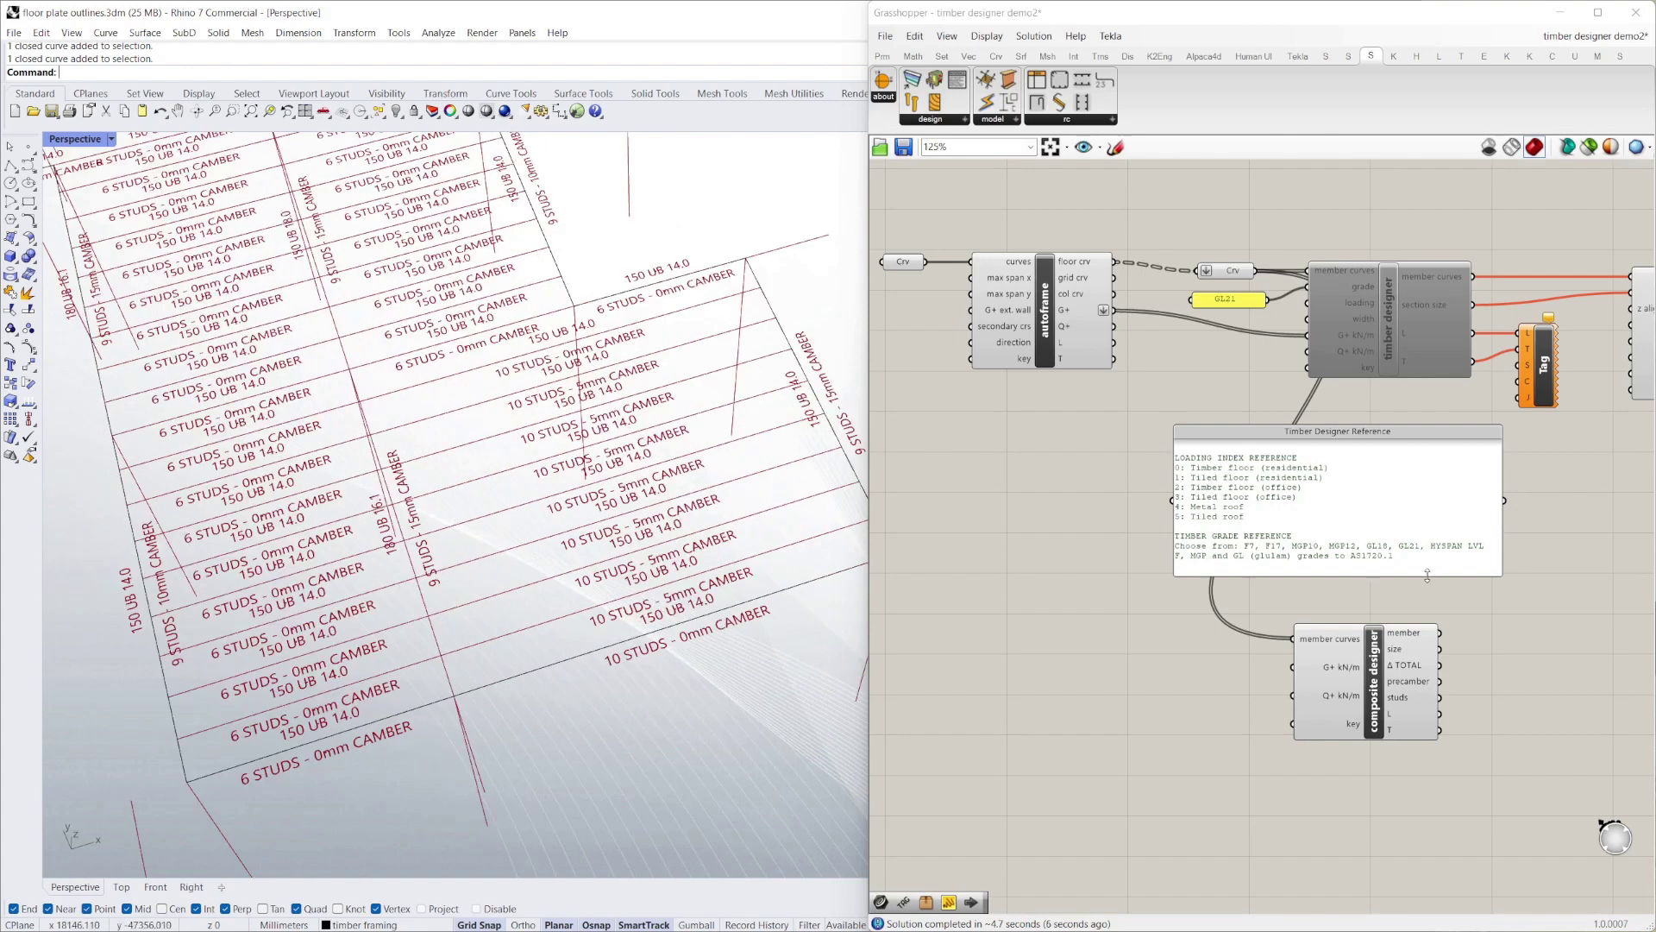
scroll(1087, 599, "down", 2)
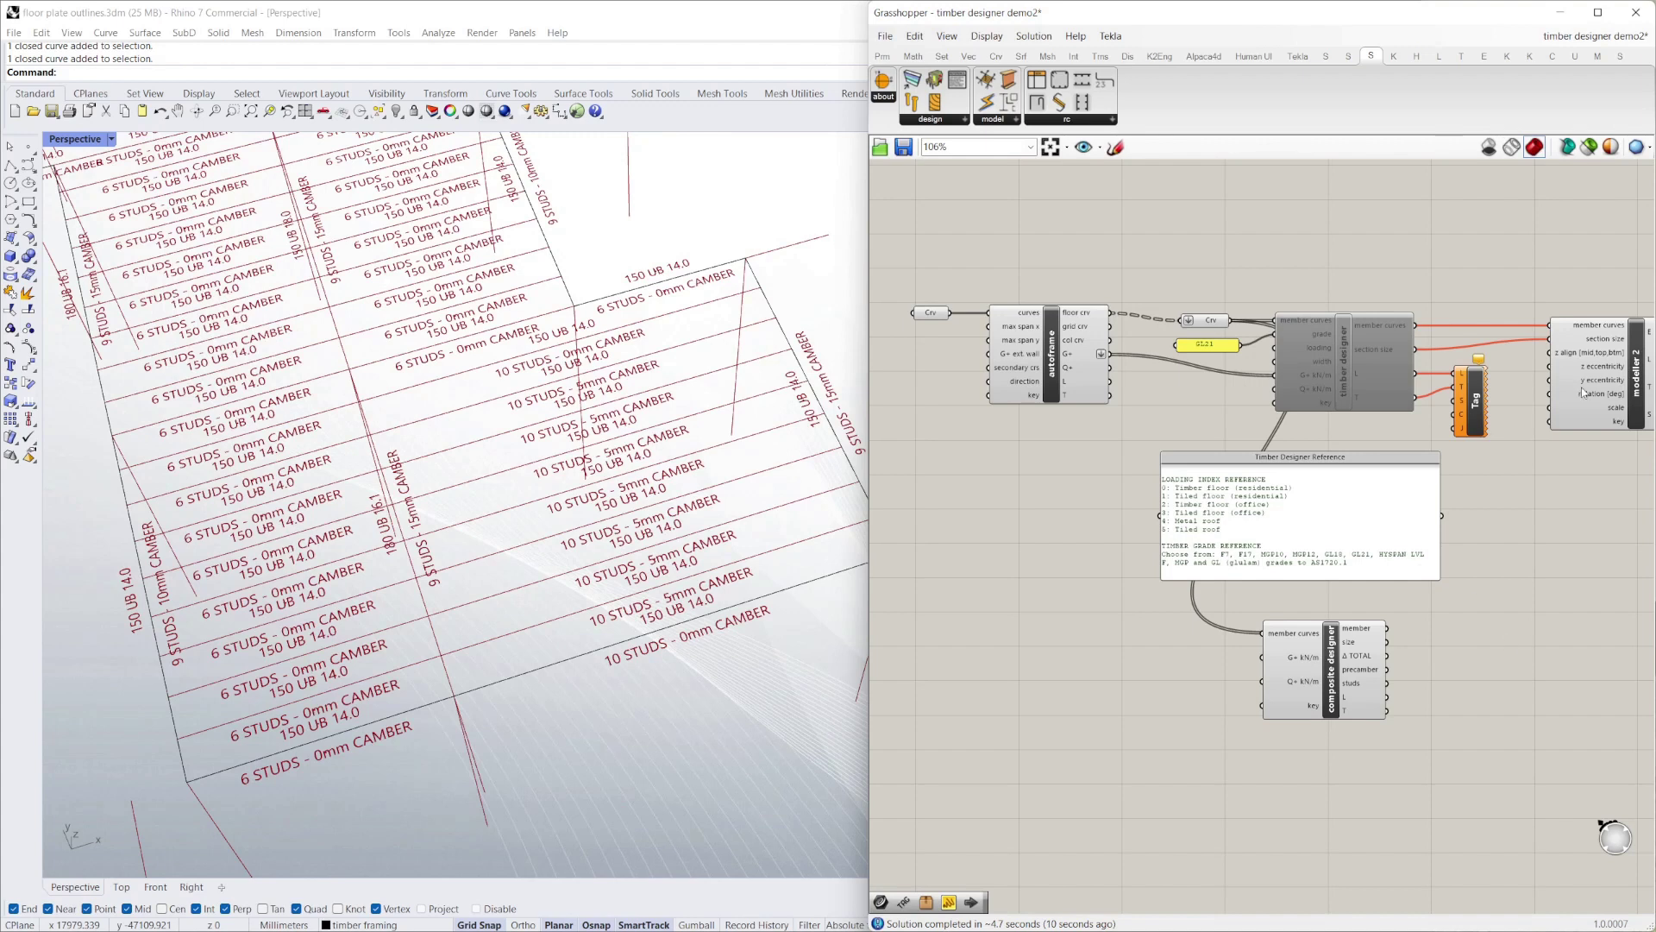
left_click(1642, 343)
left_click(1519, 571)
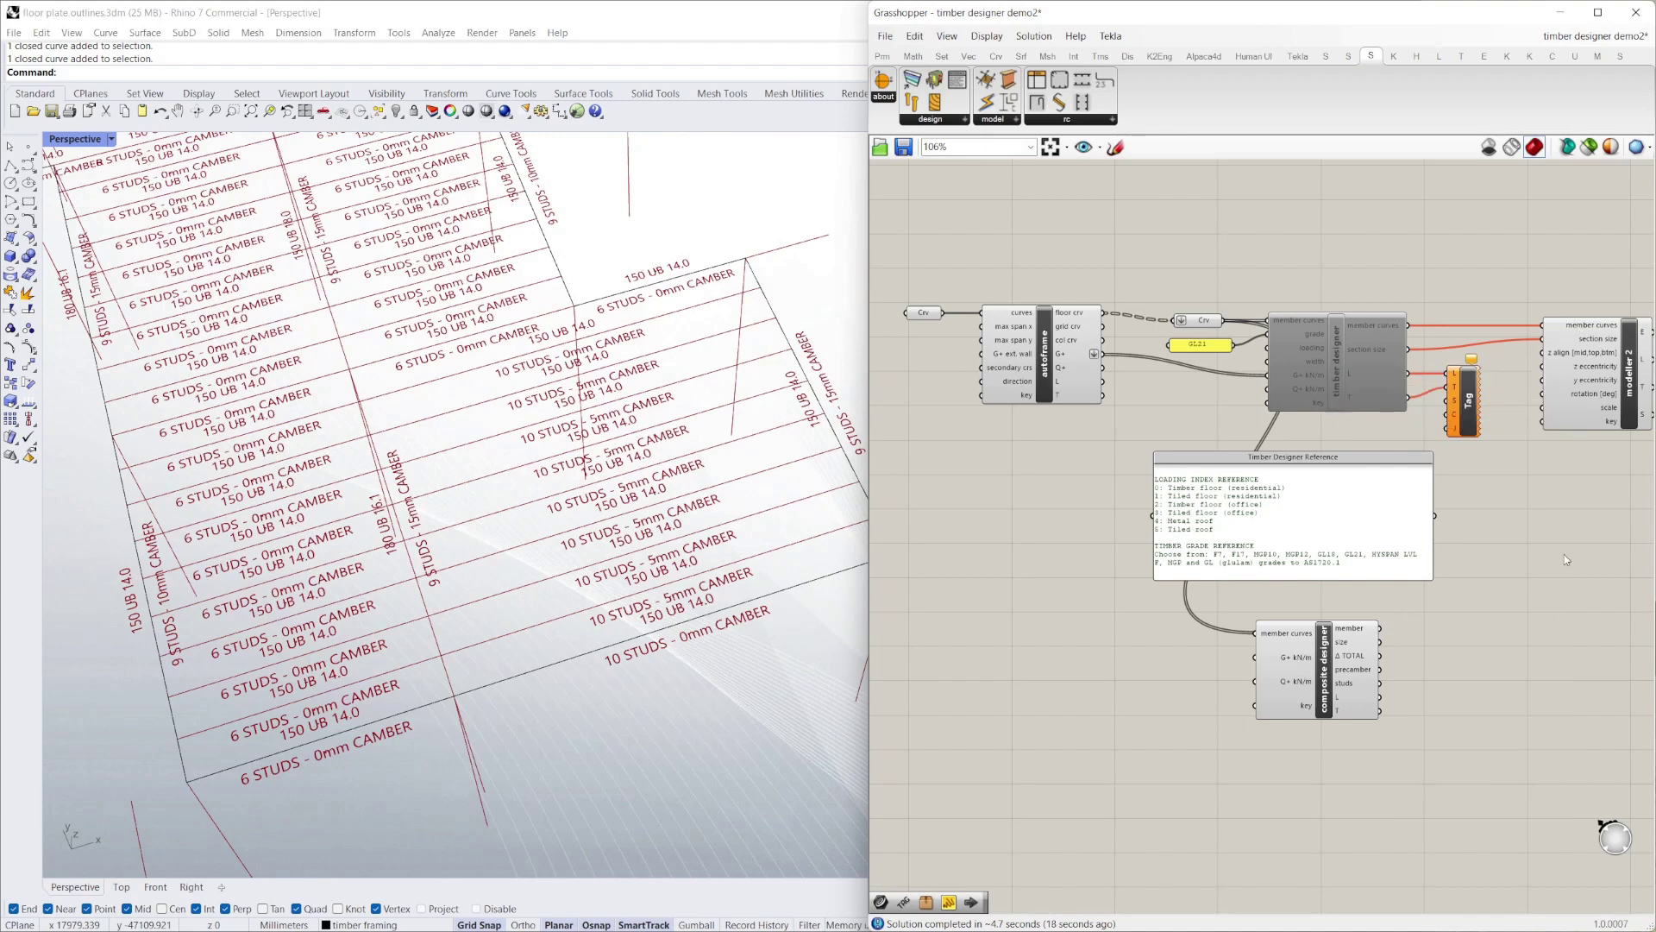
Examine the steel section, stud count and camber labels on members across the whole floor framing
mouse_move(635, 682)
right_mouse_down()
mouse_move(669, 655)
mouse_move(642, 654)
right_mouse_up()
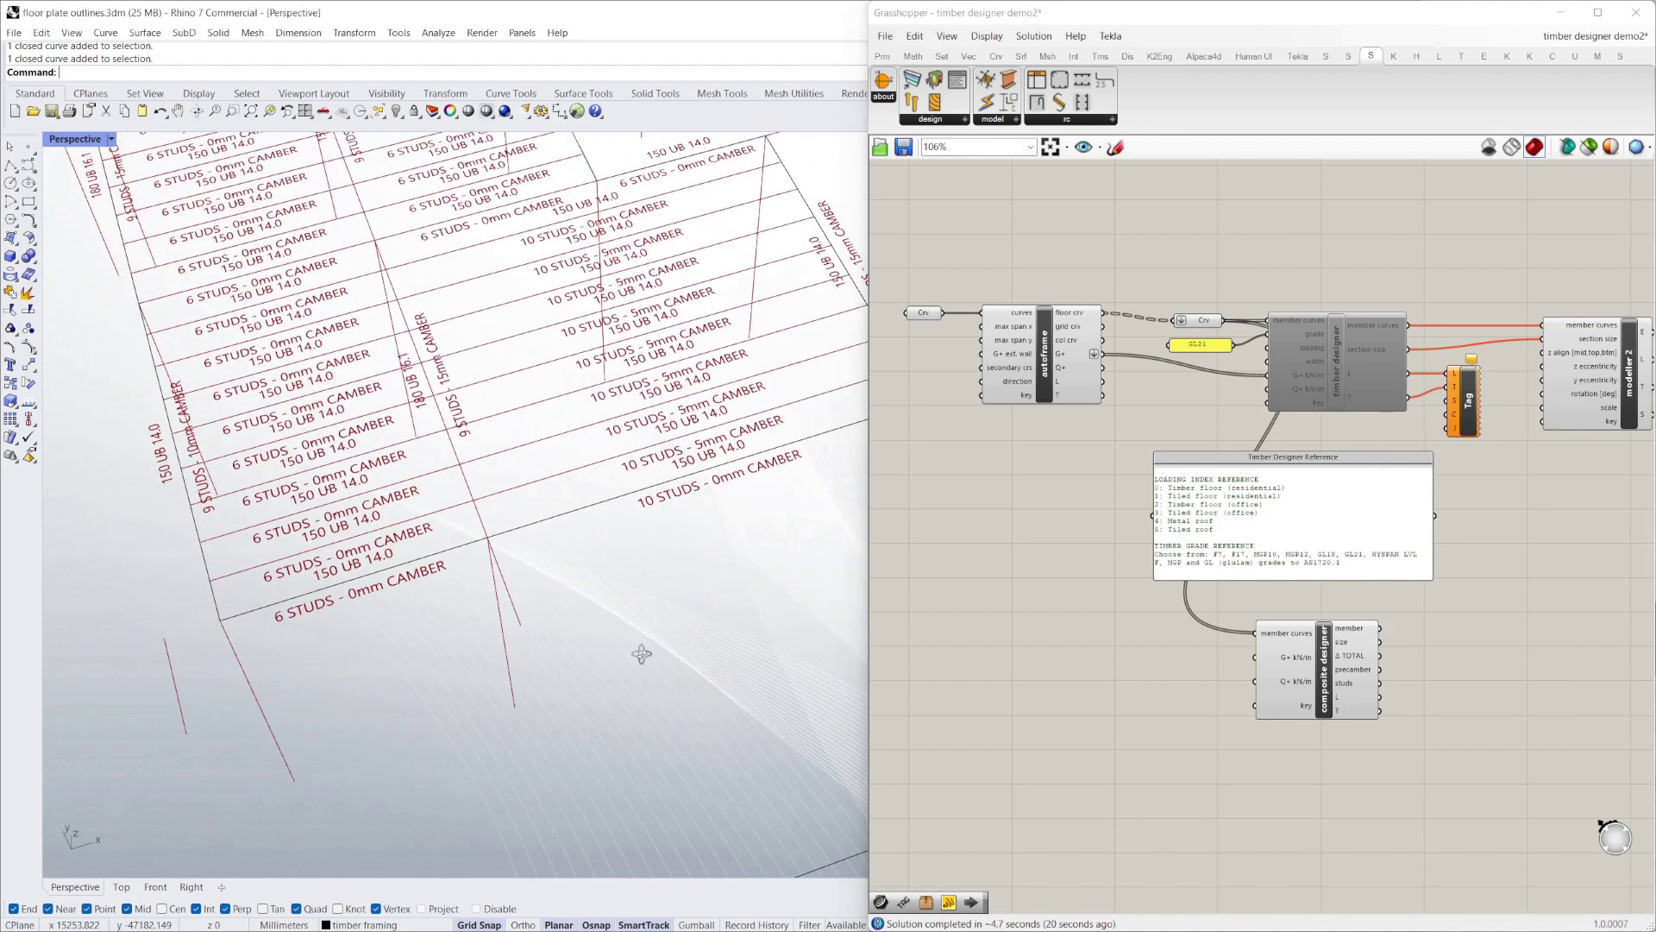
scroll(561, 570, "up", 3)
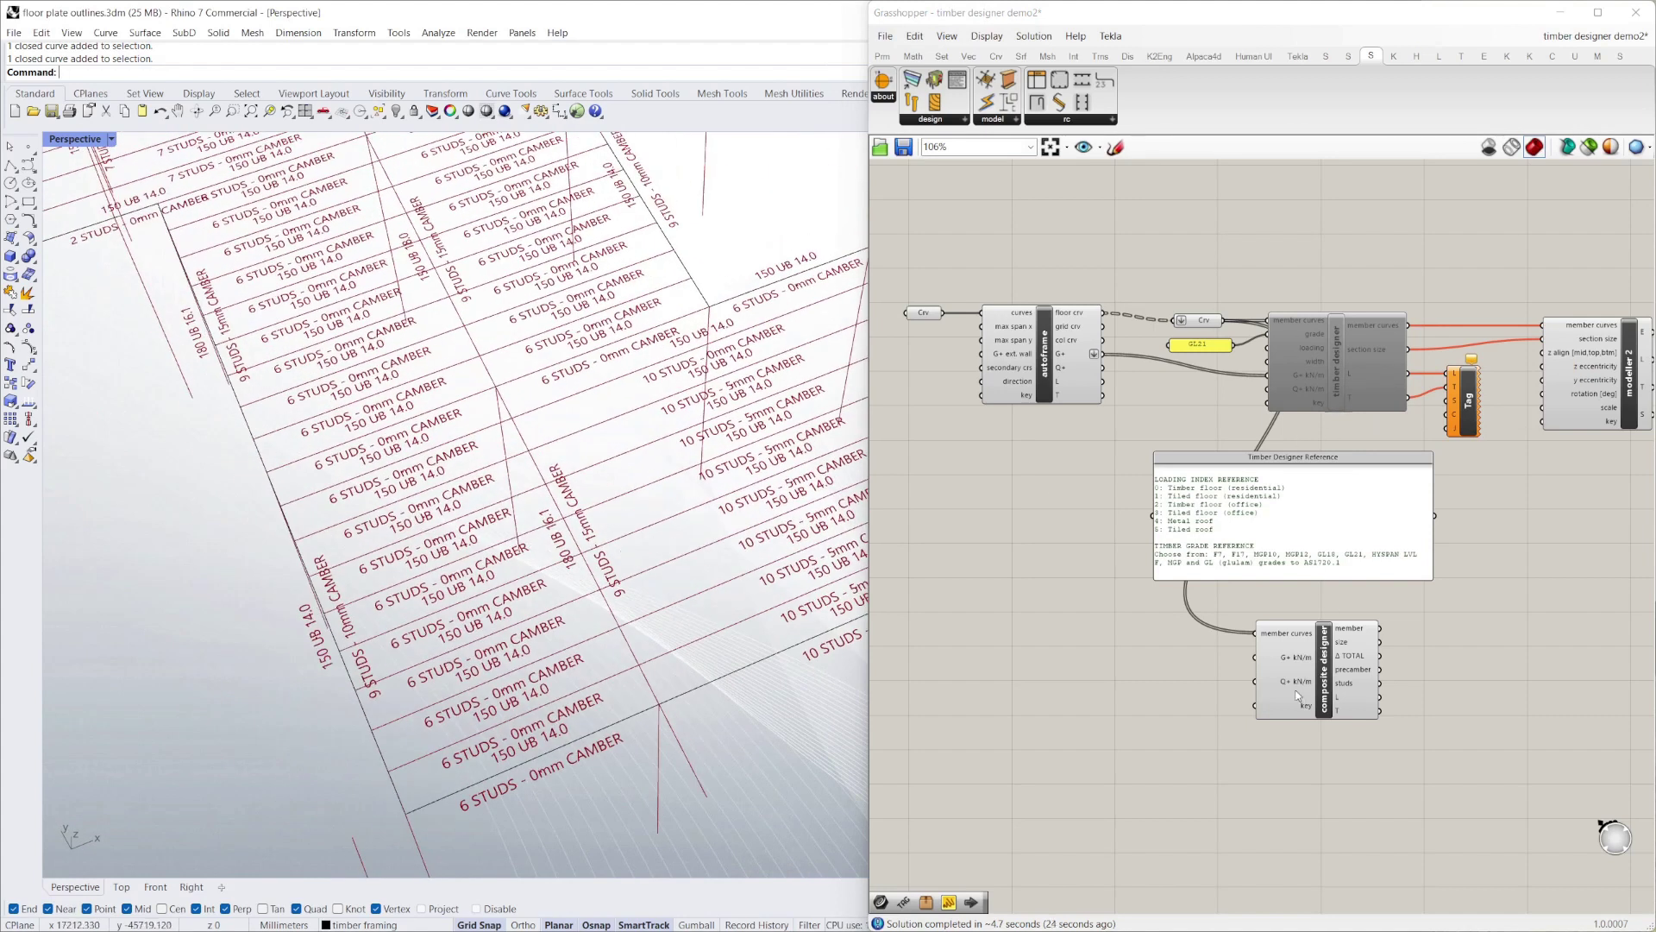
right_click_drag(519, 434, 548, 461)
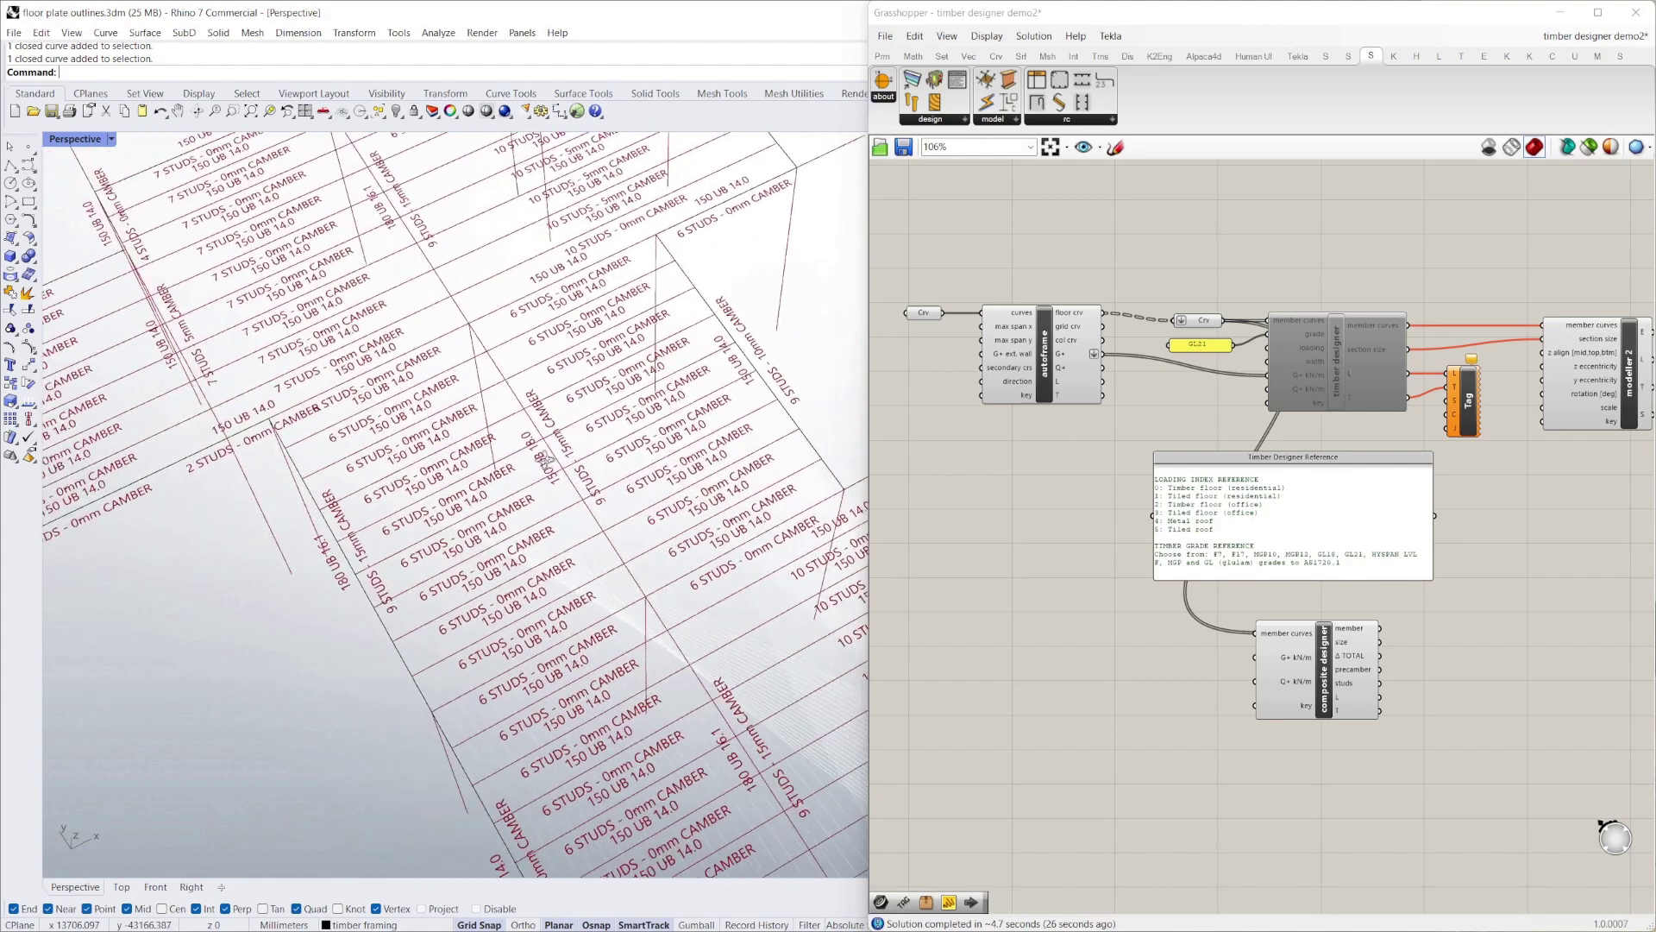
scroll(549, 461, "down", 10)
scroll(599, 483, "up", 4)
scroll(586, 535, "up", 2)
right_click_drag(582, 547, 621, 468)
scroll(676, 461, "down", 7)
scroll(660, 466, "up", 4)
scroll(638, 552, "up", 5)
scroll(633, 545, "down", 5)
scroll(452, 343, "up", 10)
scroll(452, 343, "down", 5)
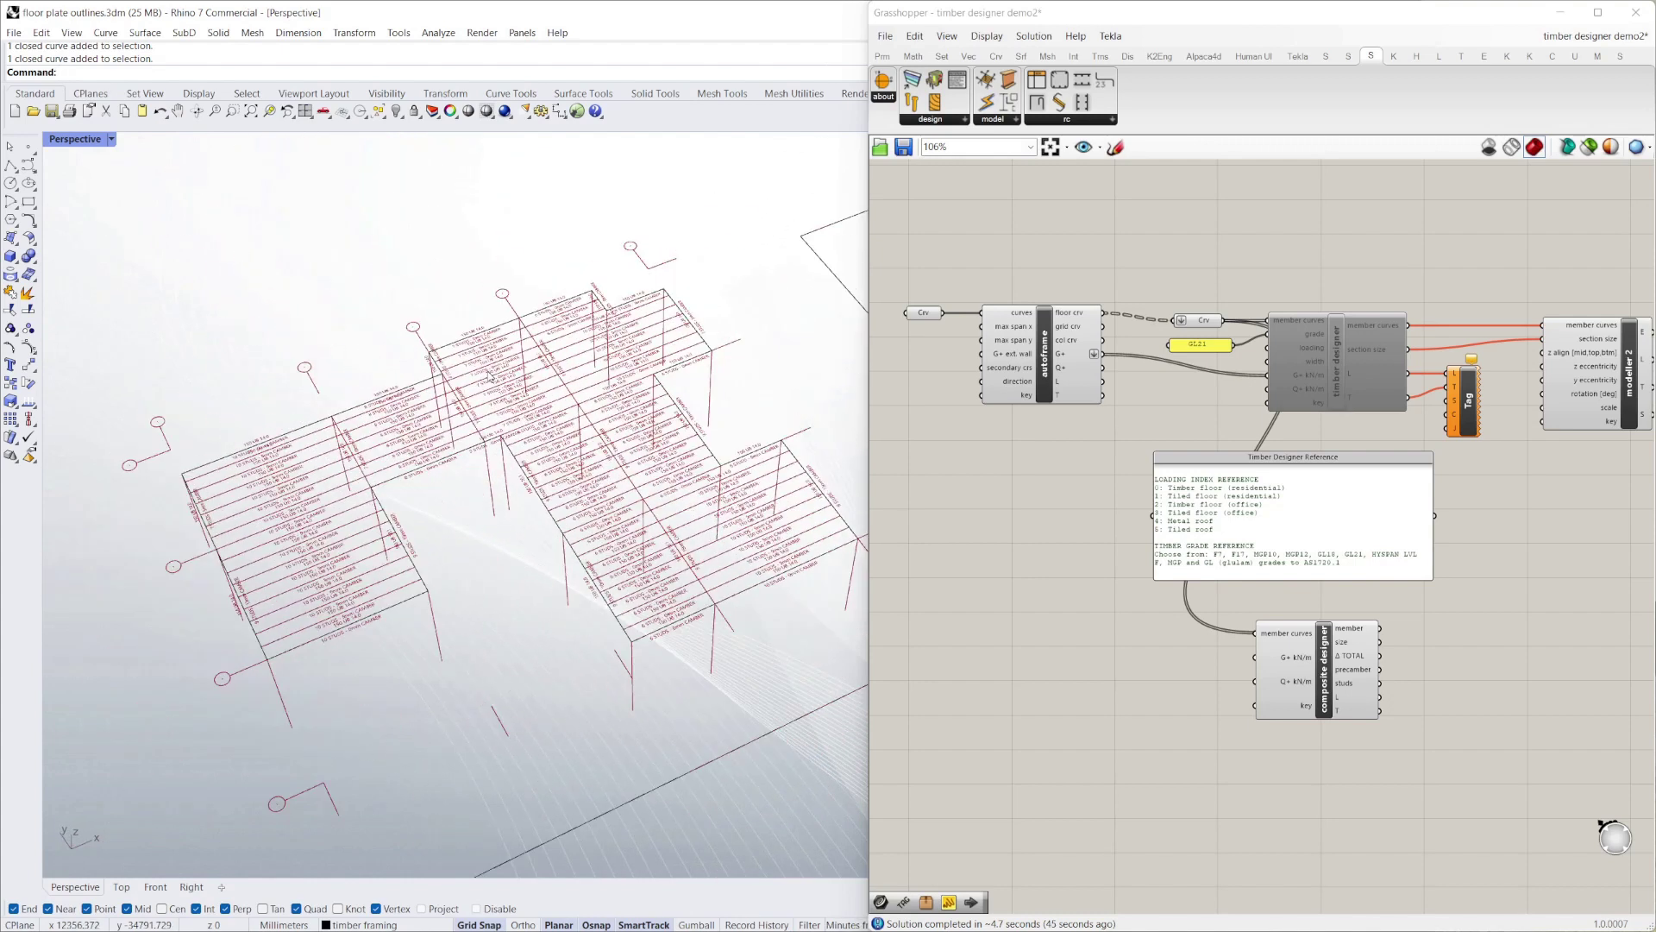
right_click_drag(749, 441, 797, 488)
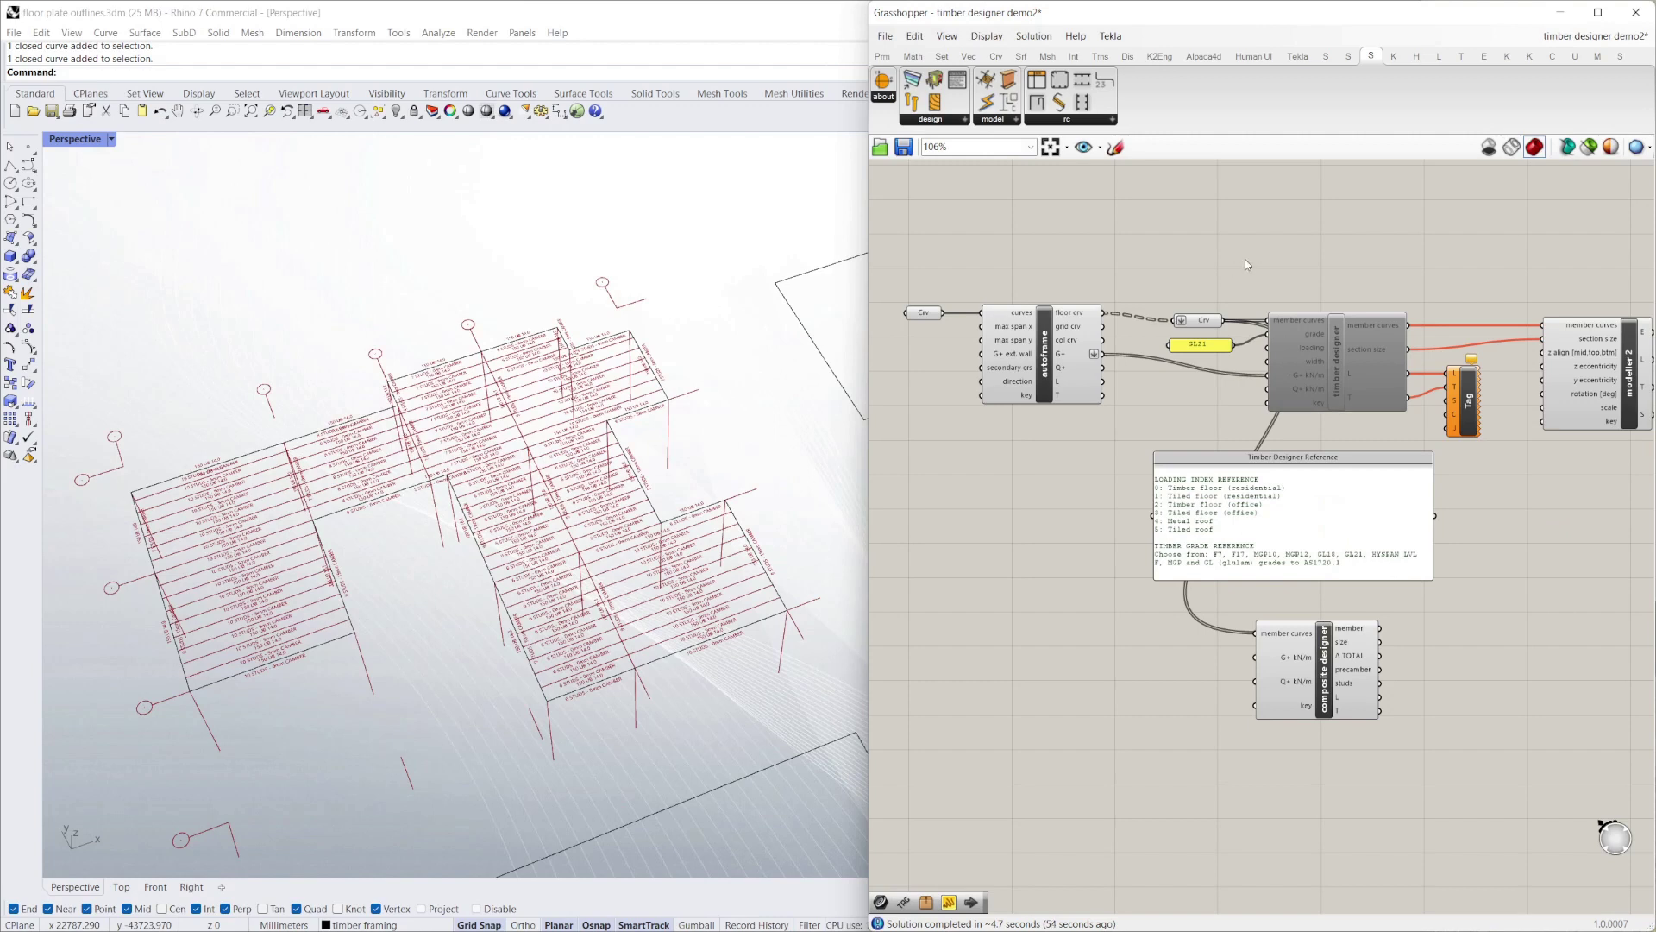
right_click_drag(1245, 259, 1296, 251)
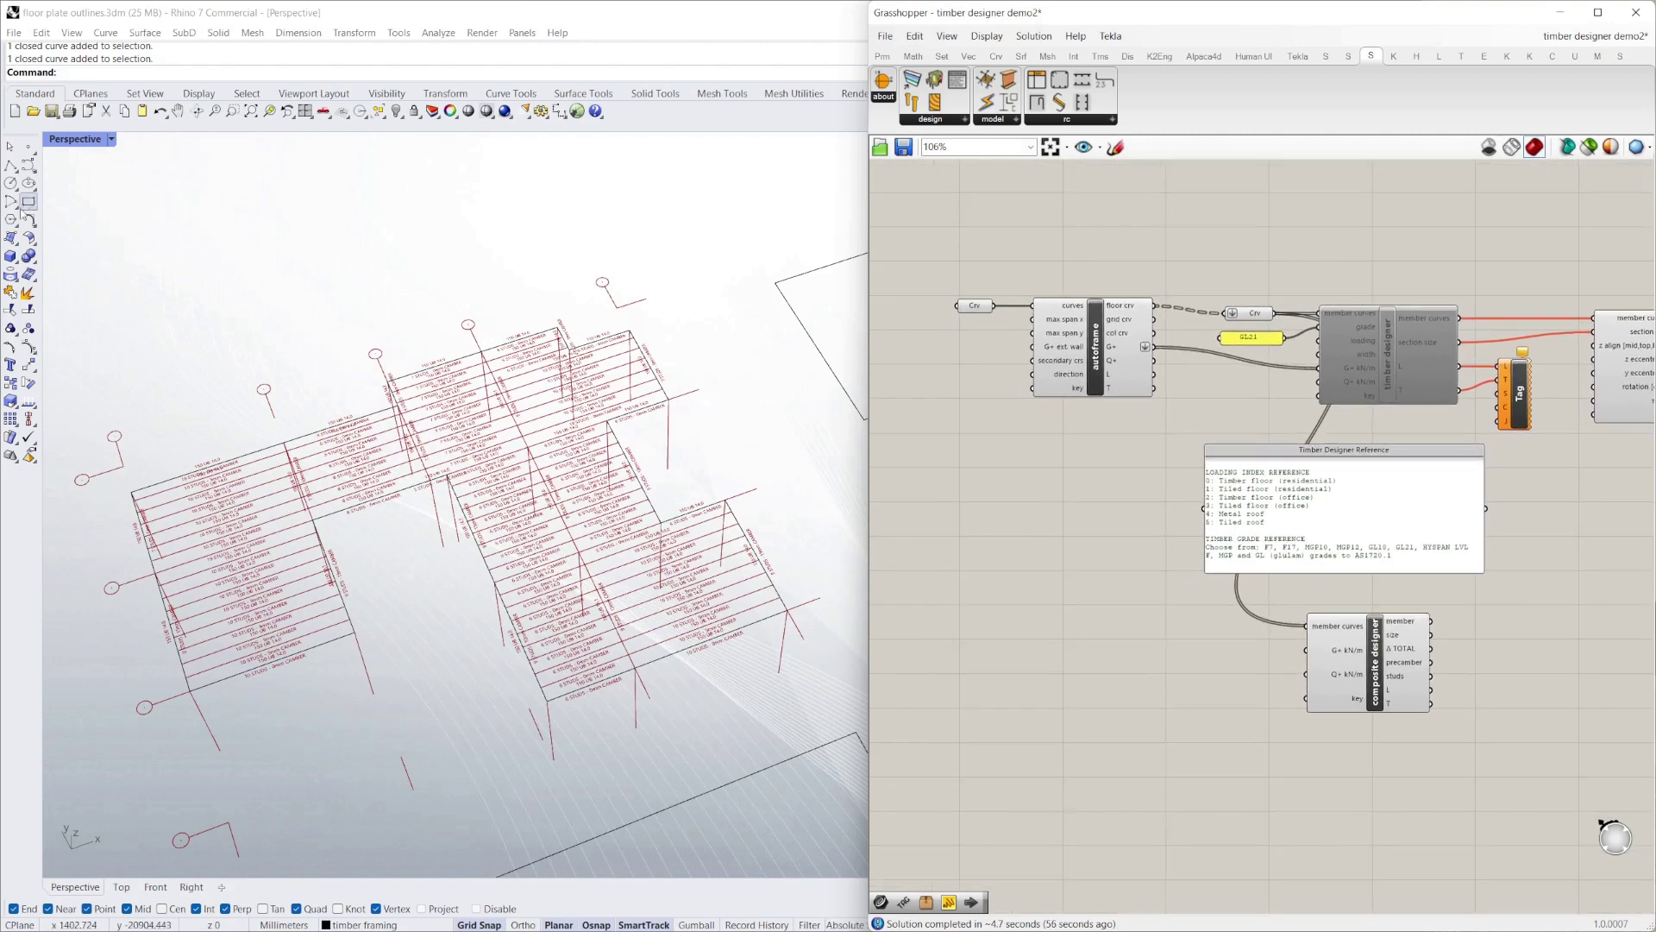